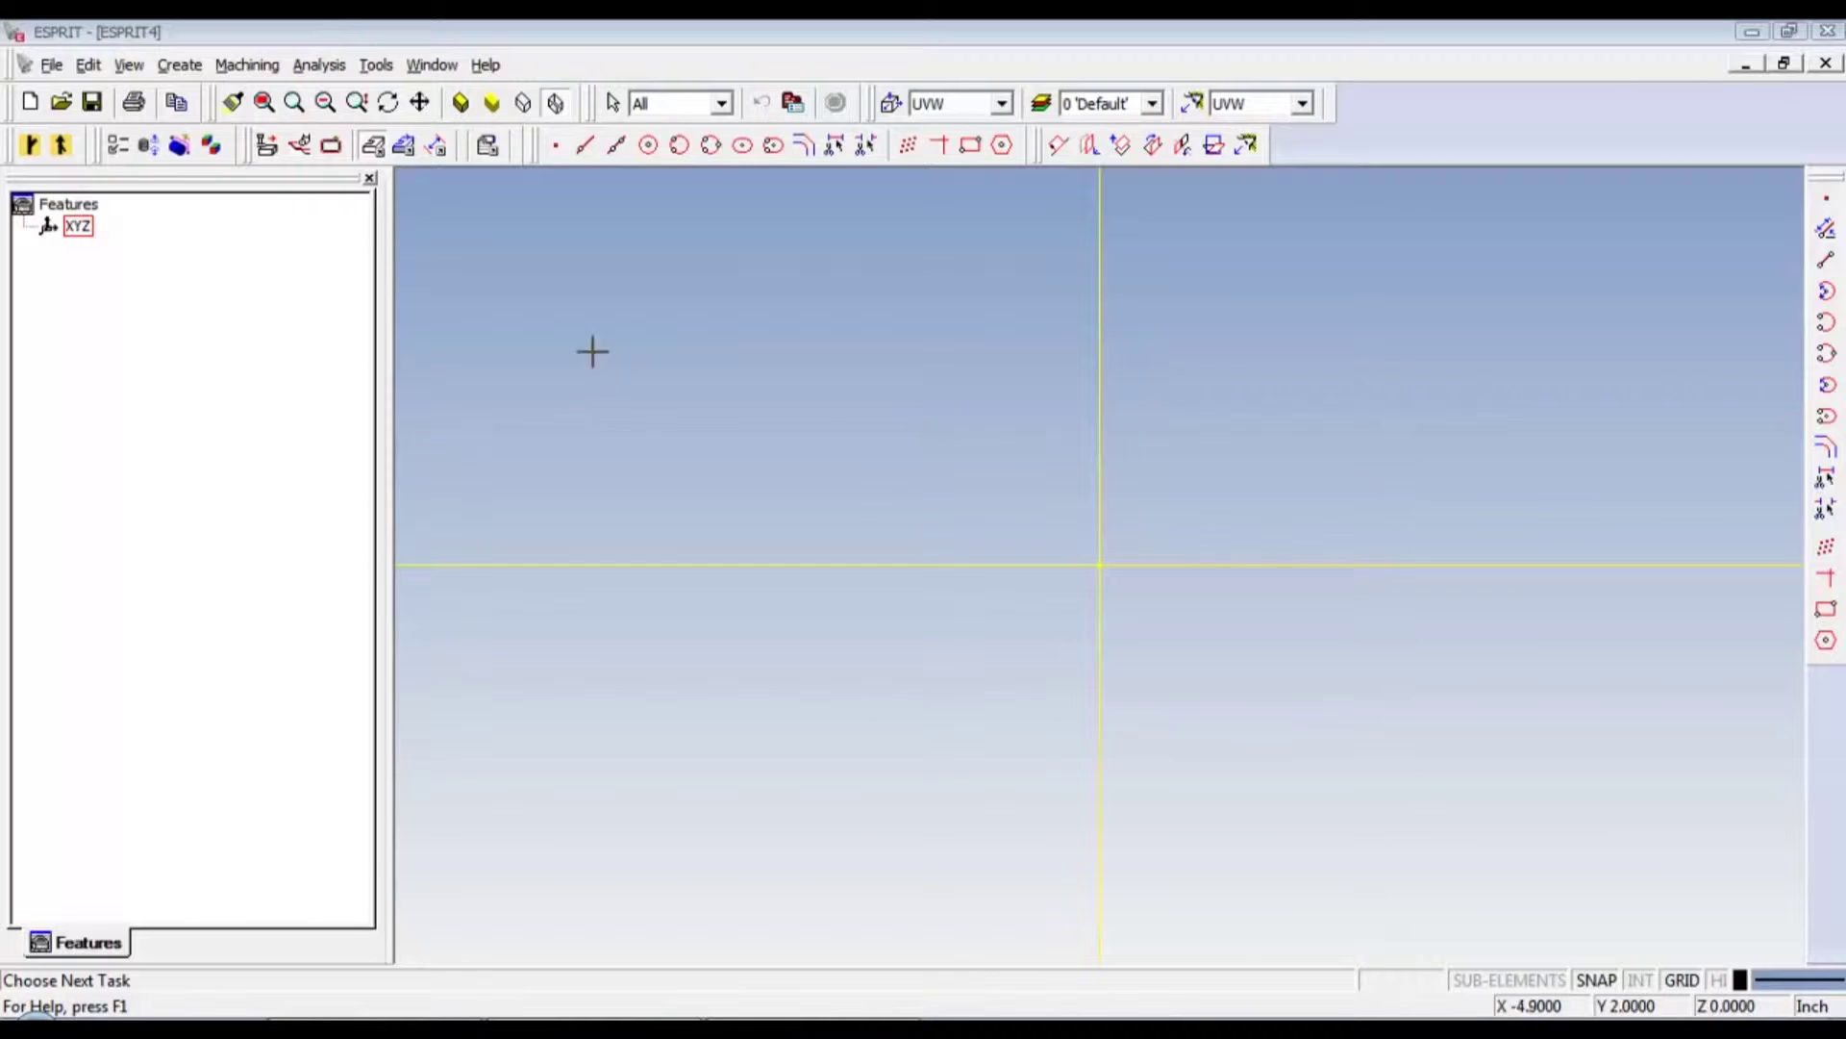
# Switch the machining mode to SolidMill Traditional.
pyautogui.click(248, 65)
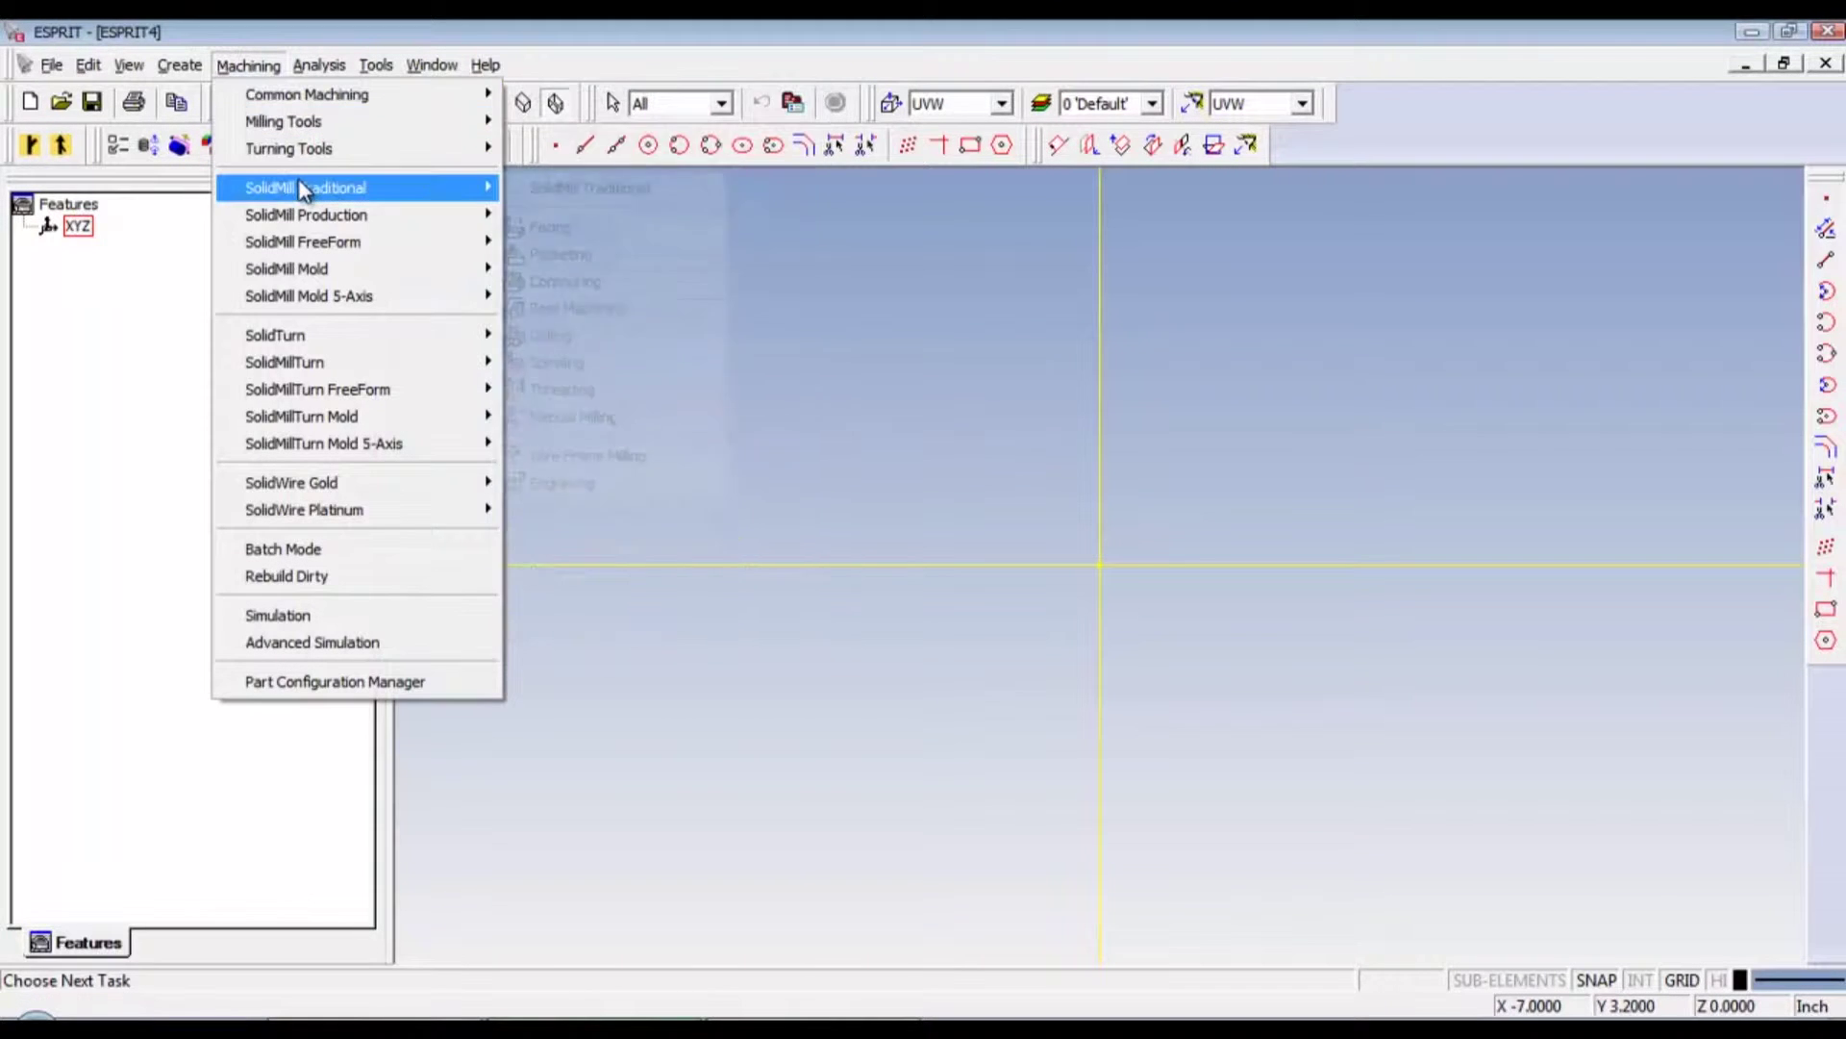
pyautogui.moveTo(304, 188)
pyautogui.click(619, 185)
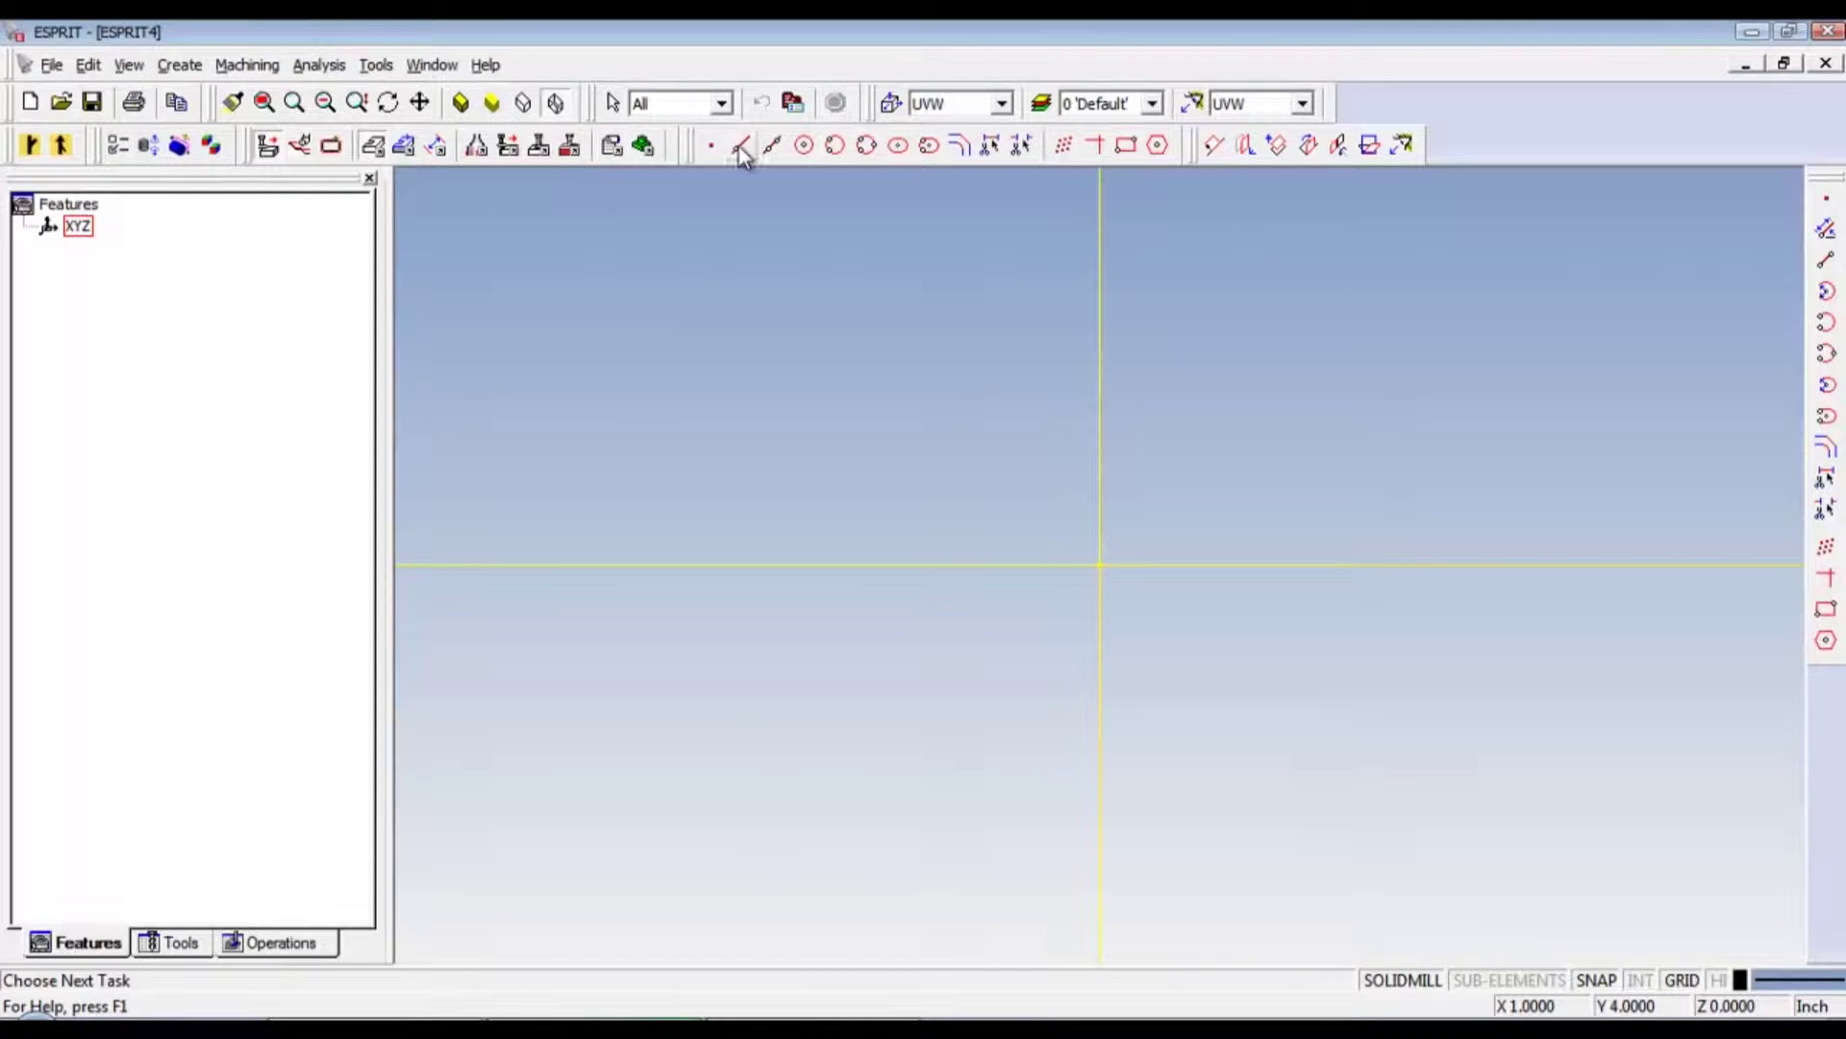
pyautogui.click(711, 144)
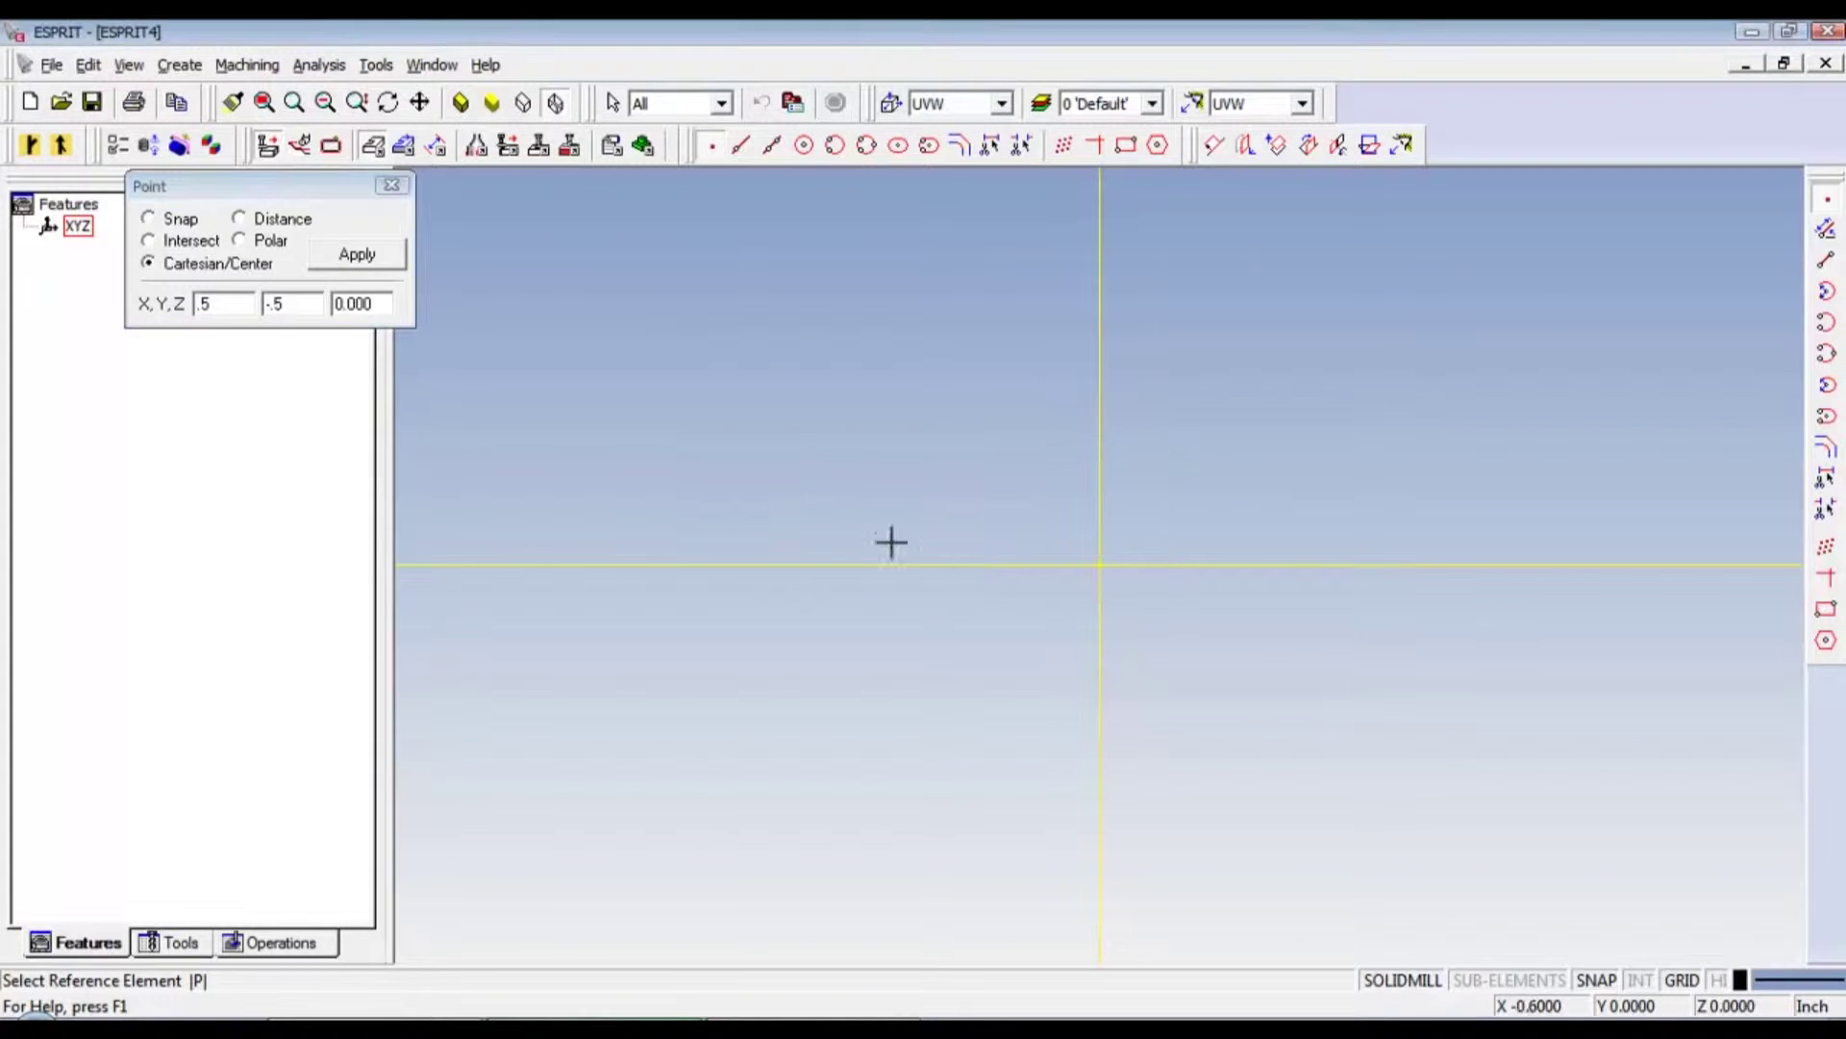
# Create the circle-centre point at X 0.5, Y -0.5, Z 0.
pyautogui.hotkey('alt', 'Tab')
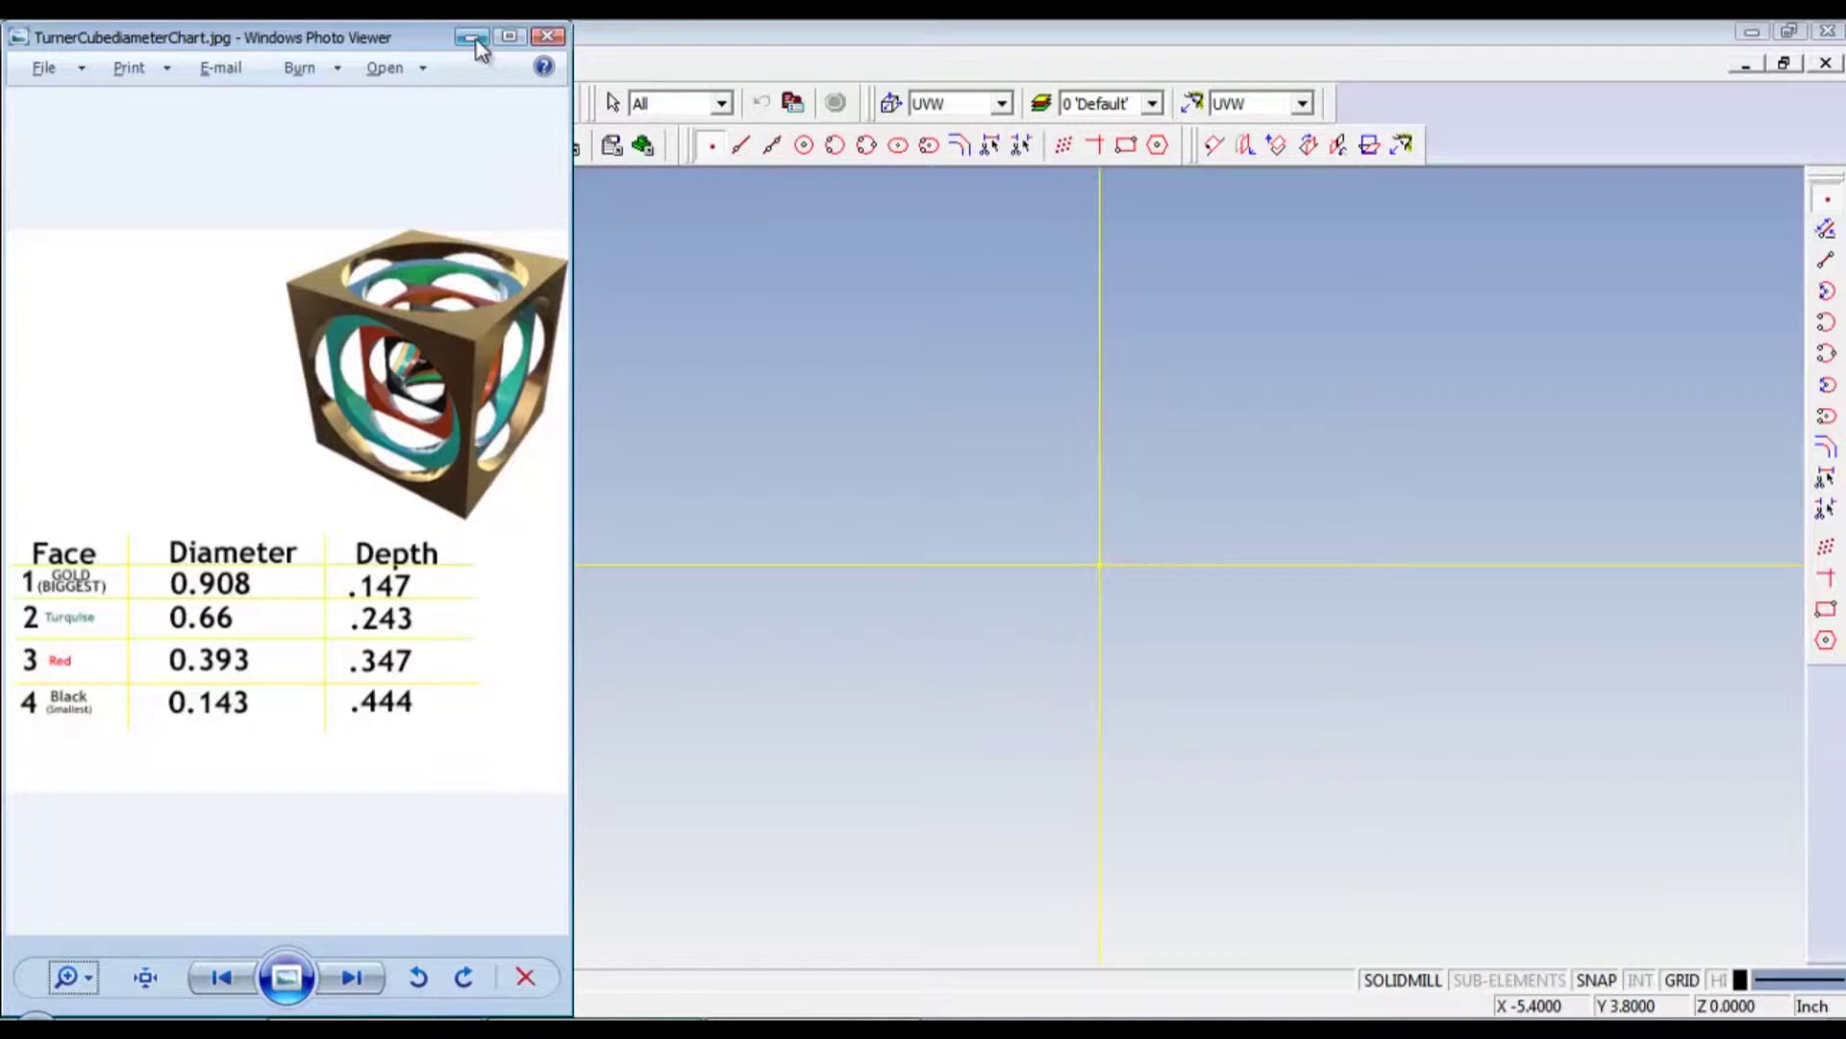
pyautogui.click(735, 139)
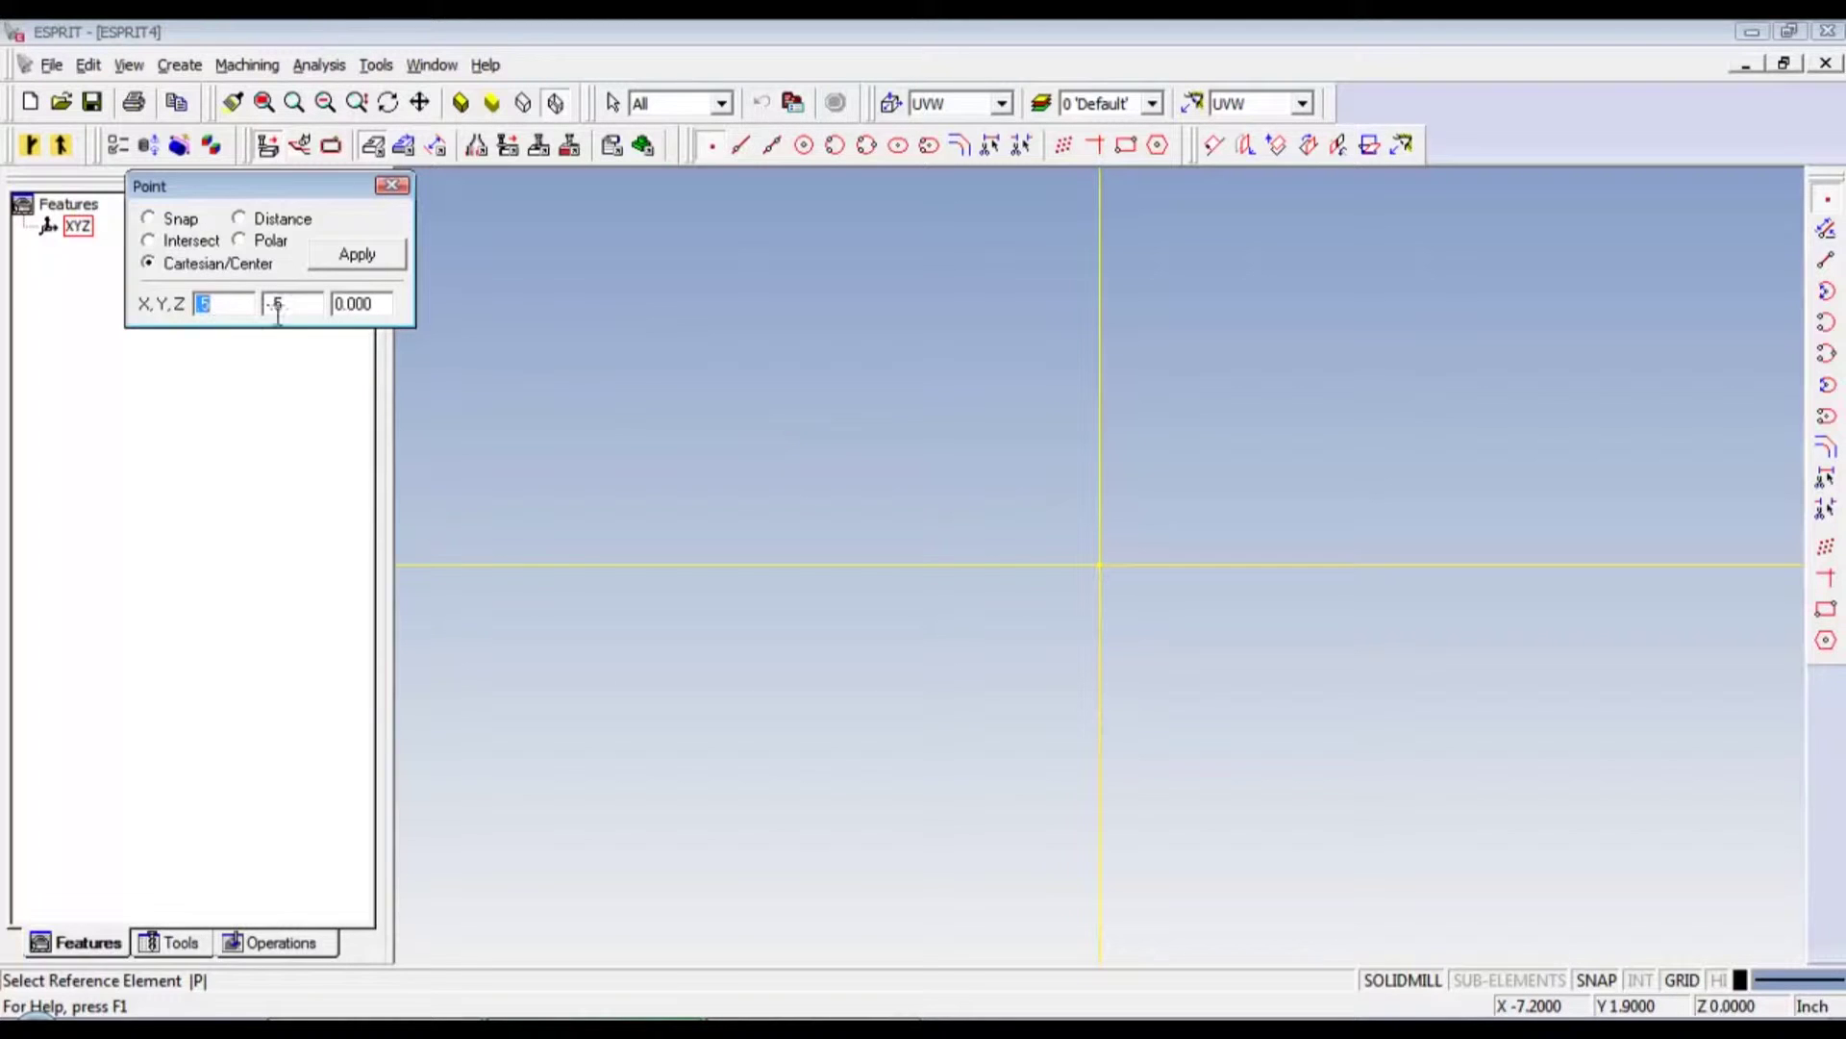
pyautogui.click(352, 258)
pyautogui.click(392, 186)
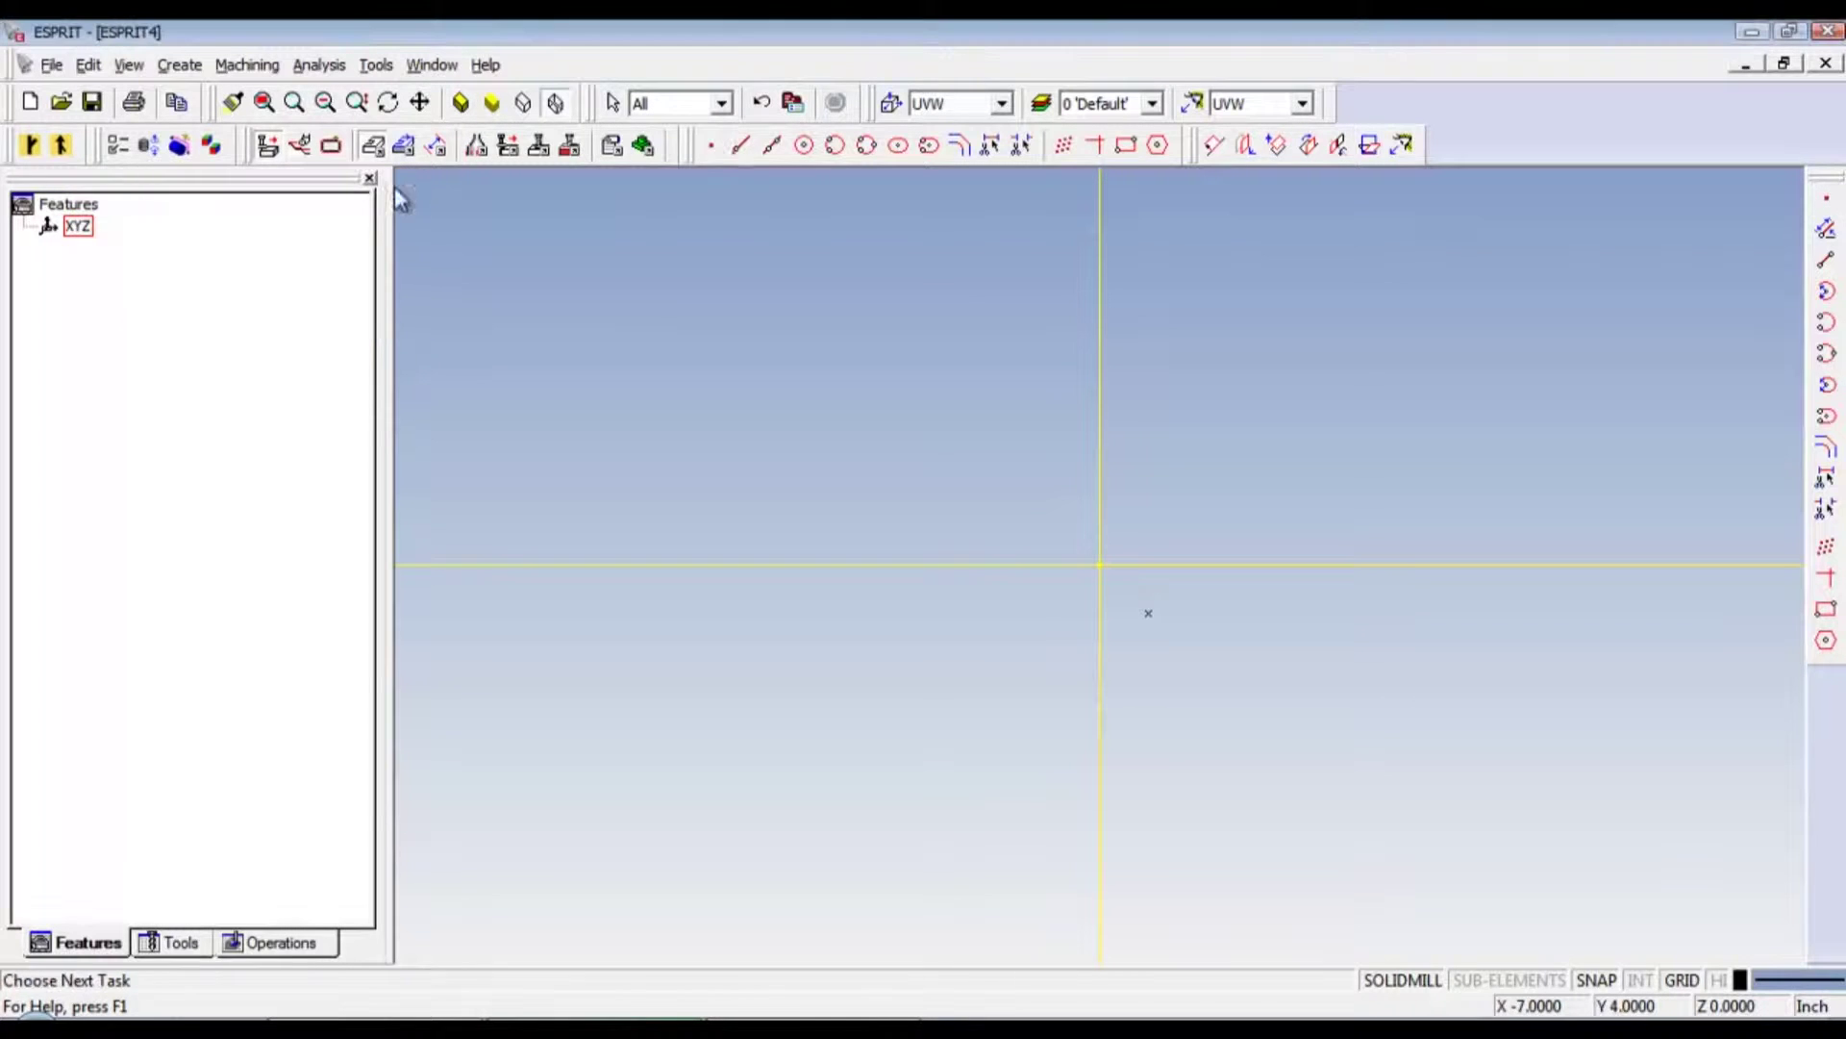
# Draw circles of 0.908 and 0.66 diameter centred on the new point.
pyautogui.click(804, 149)
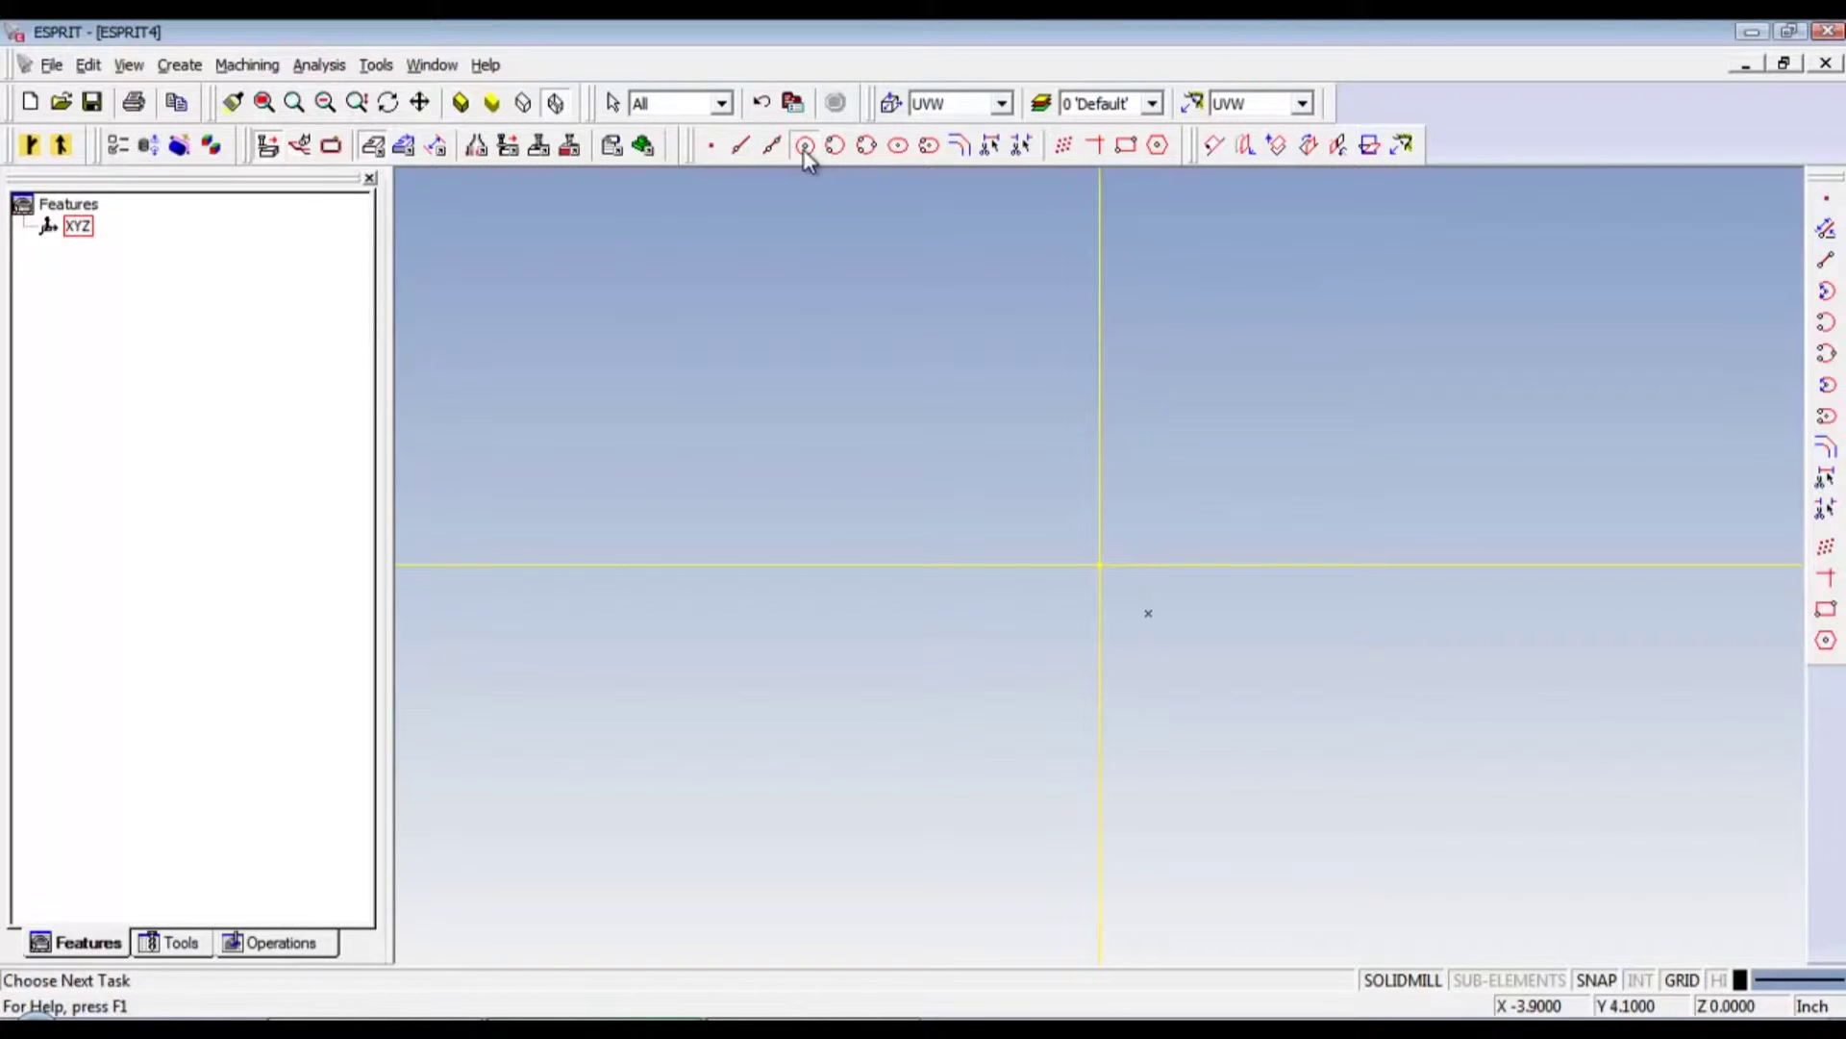
pyautogui.click(1151, 615)
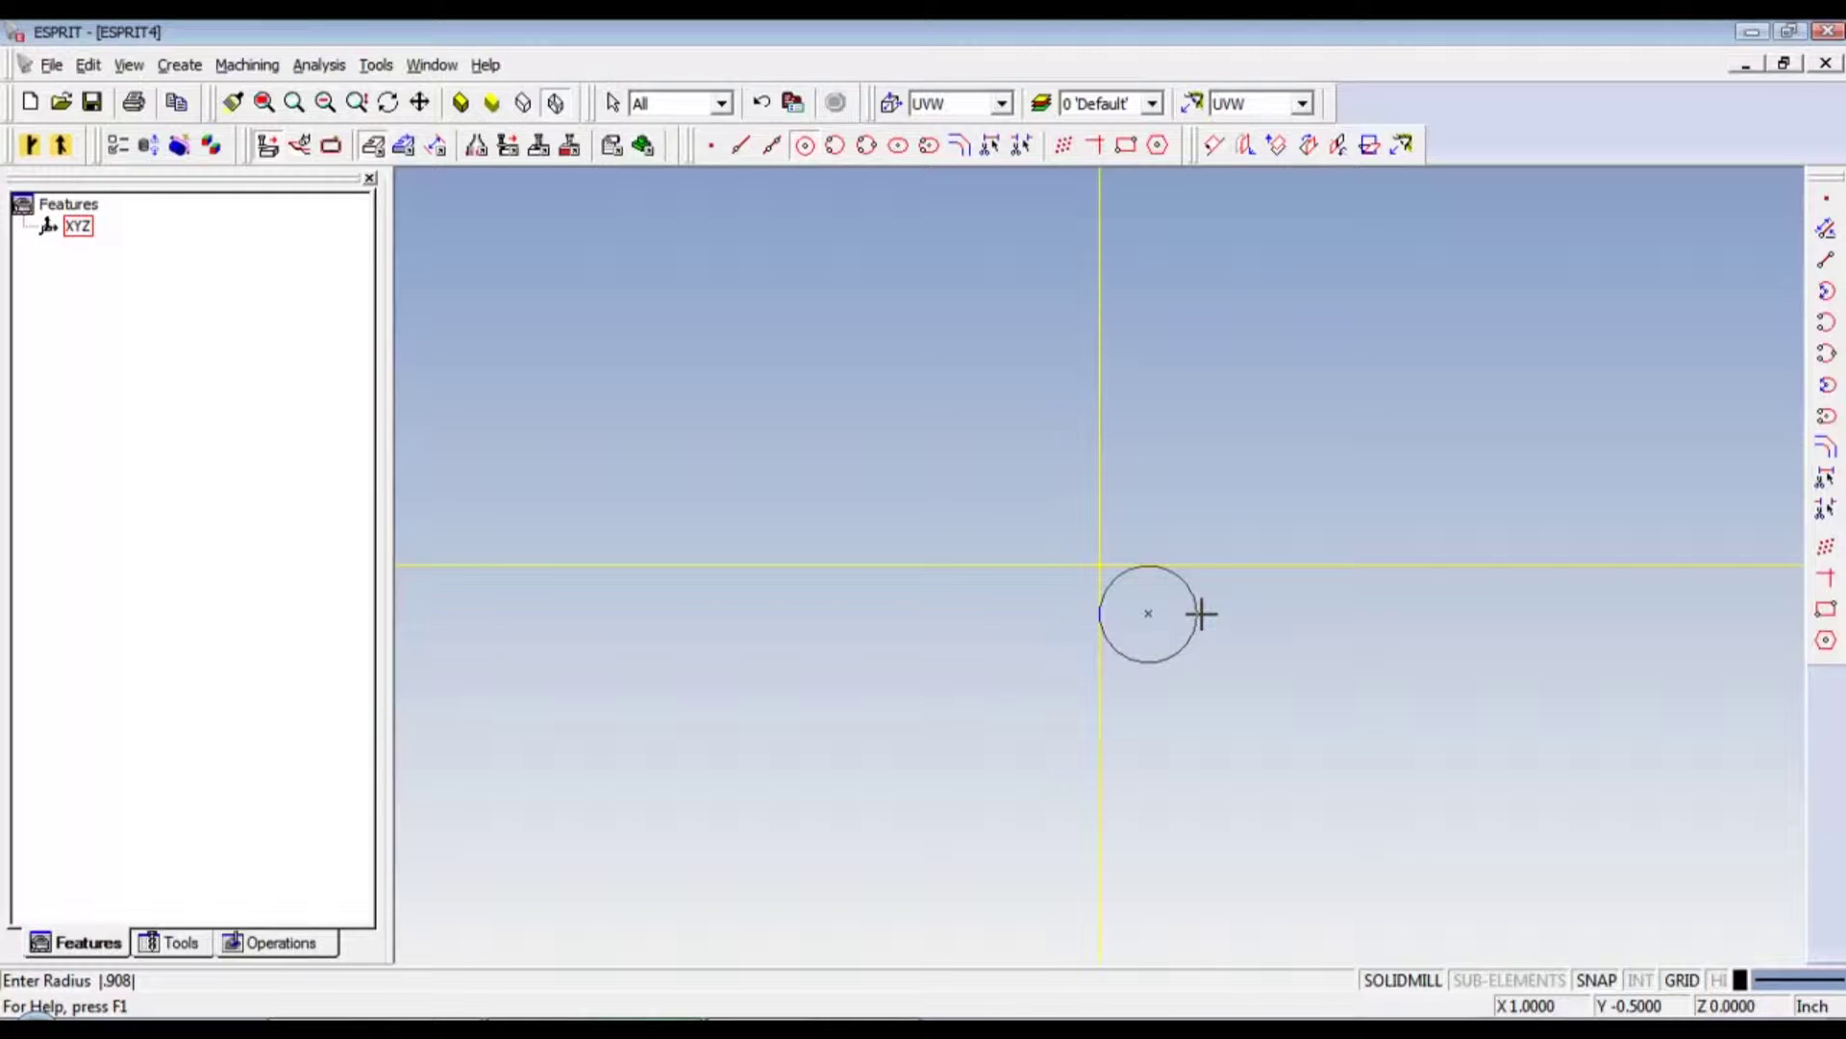
pyautogui.press('Return')
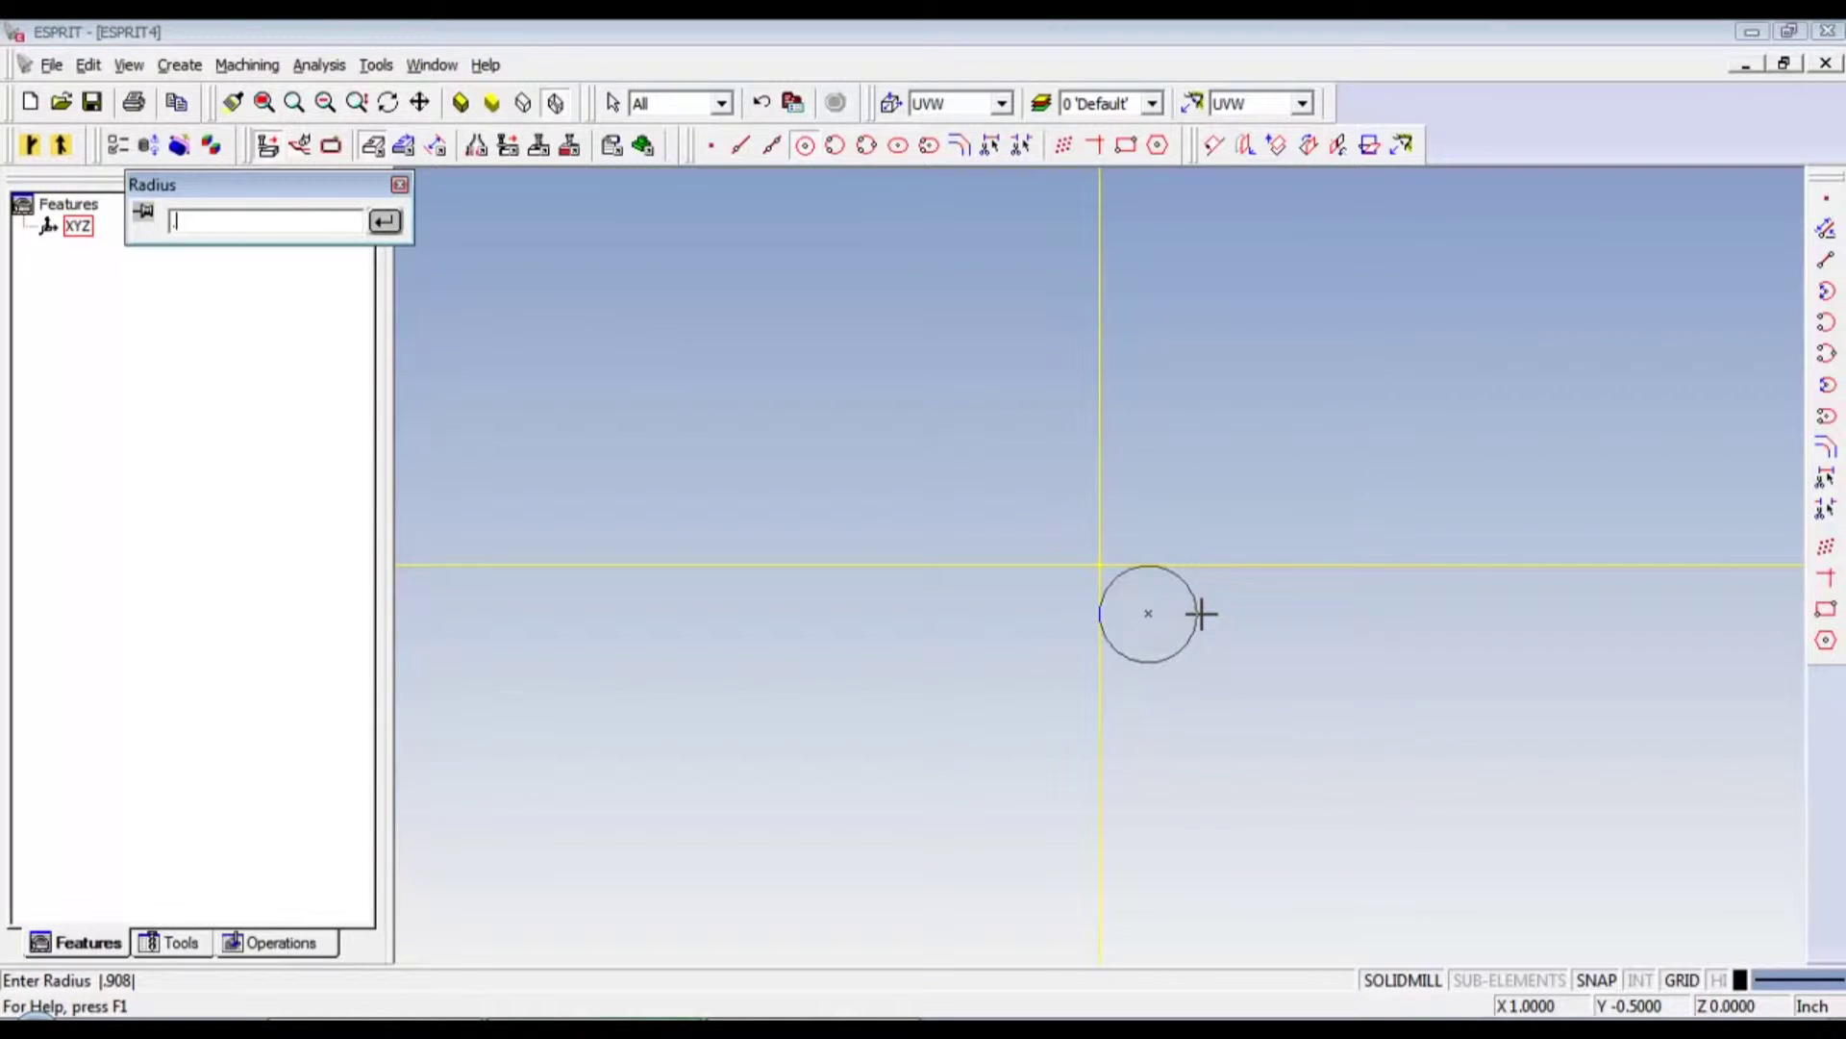
pyautogui.write('.908/2')
pyautogui.press('Return')
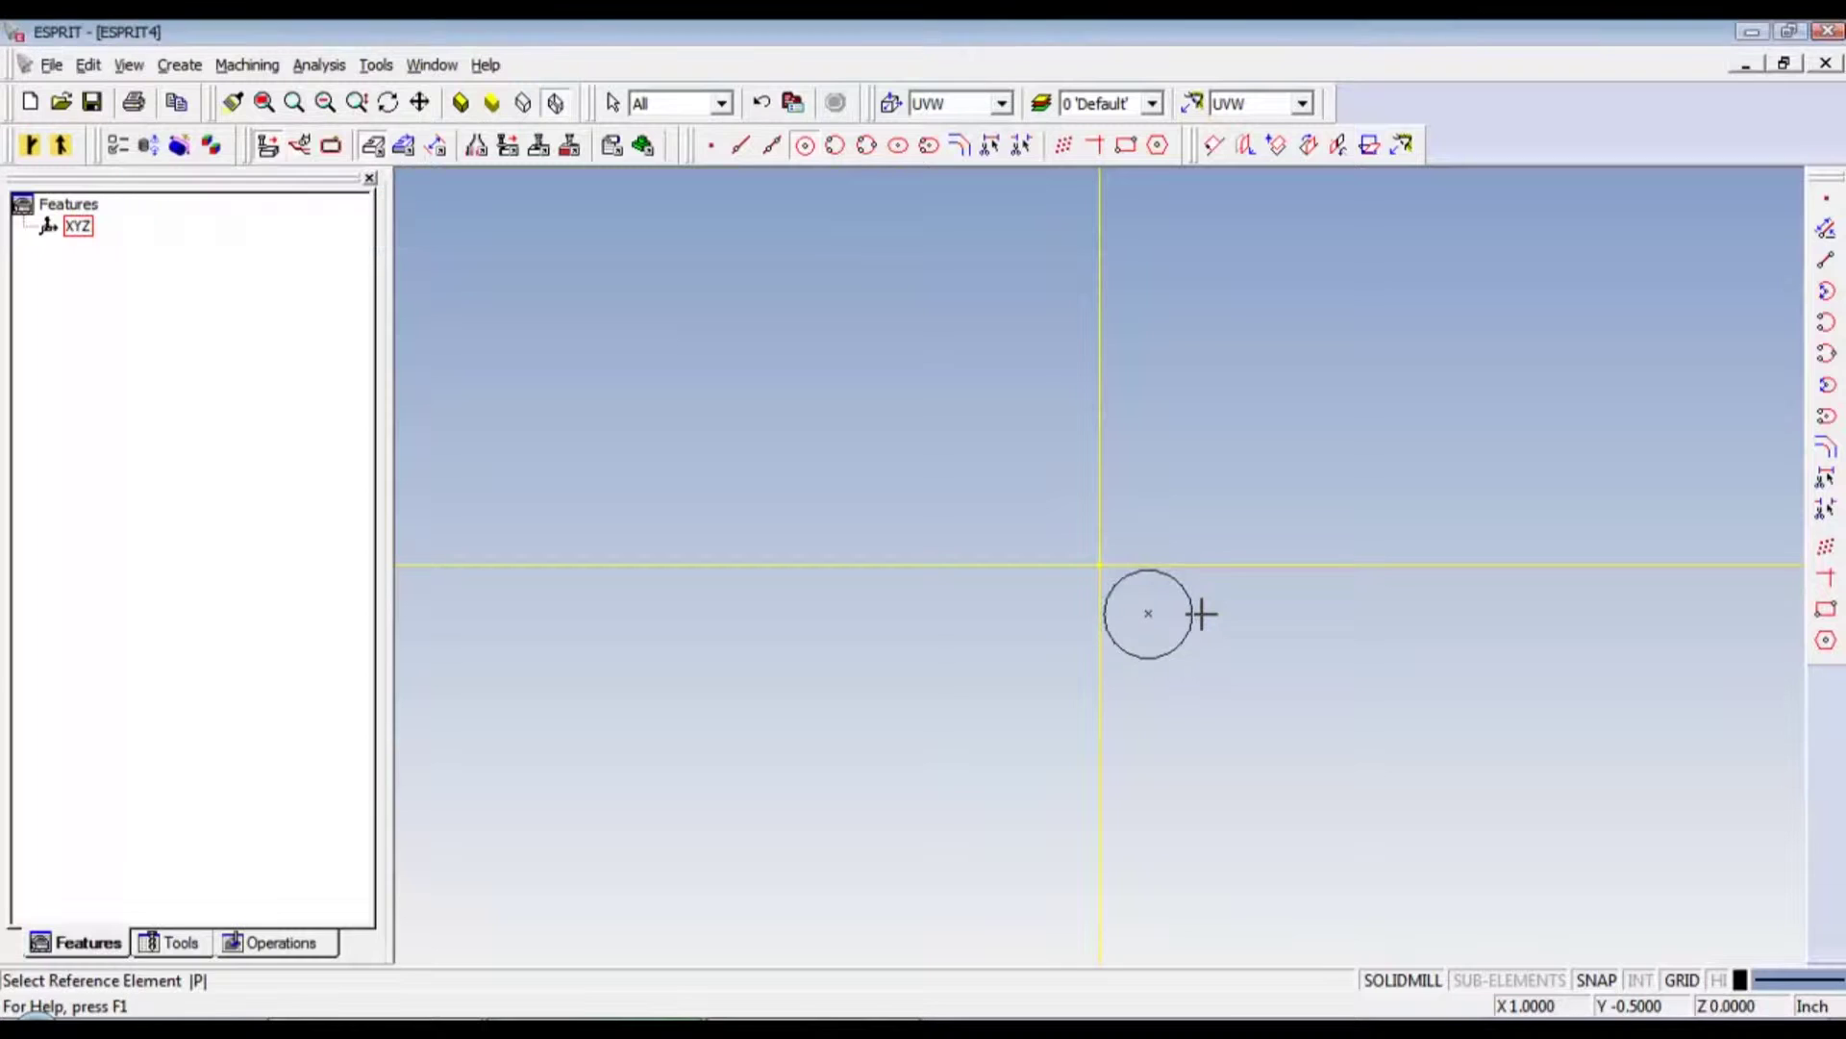
pyautogui.click(1147, 617)
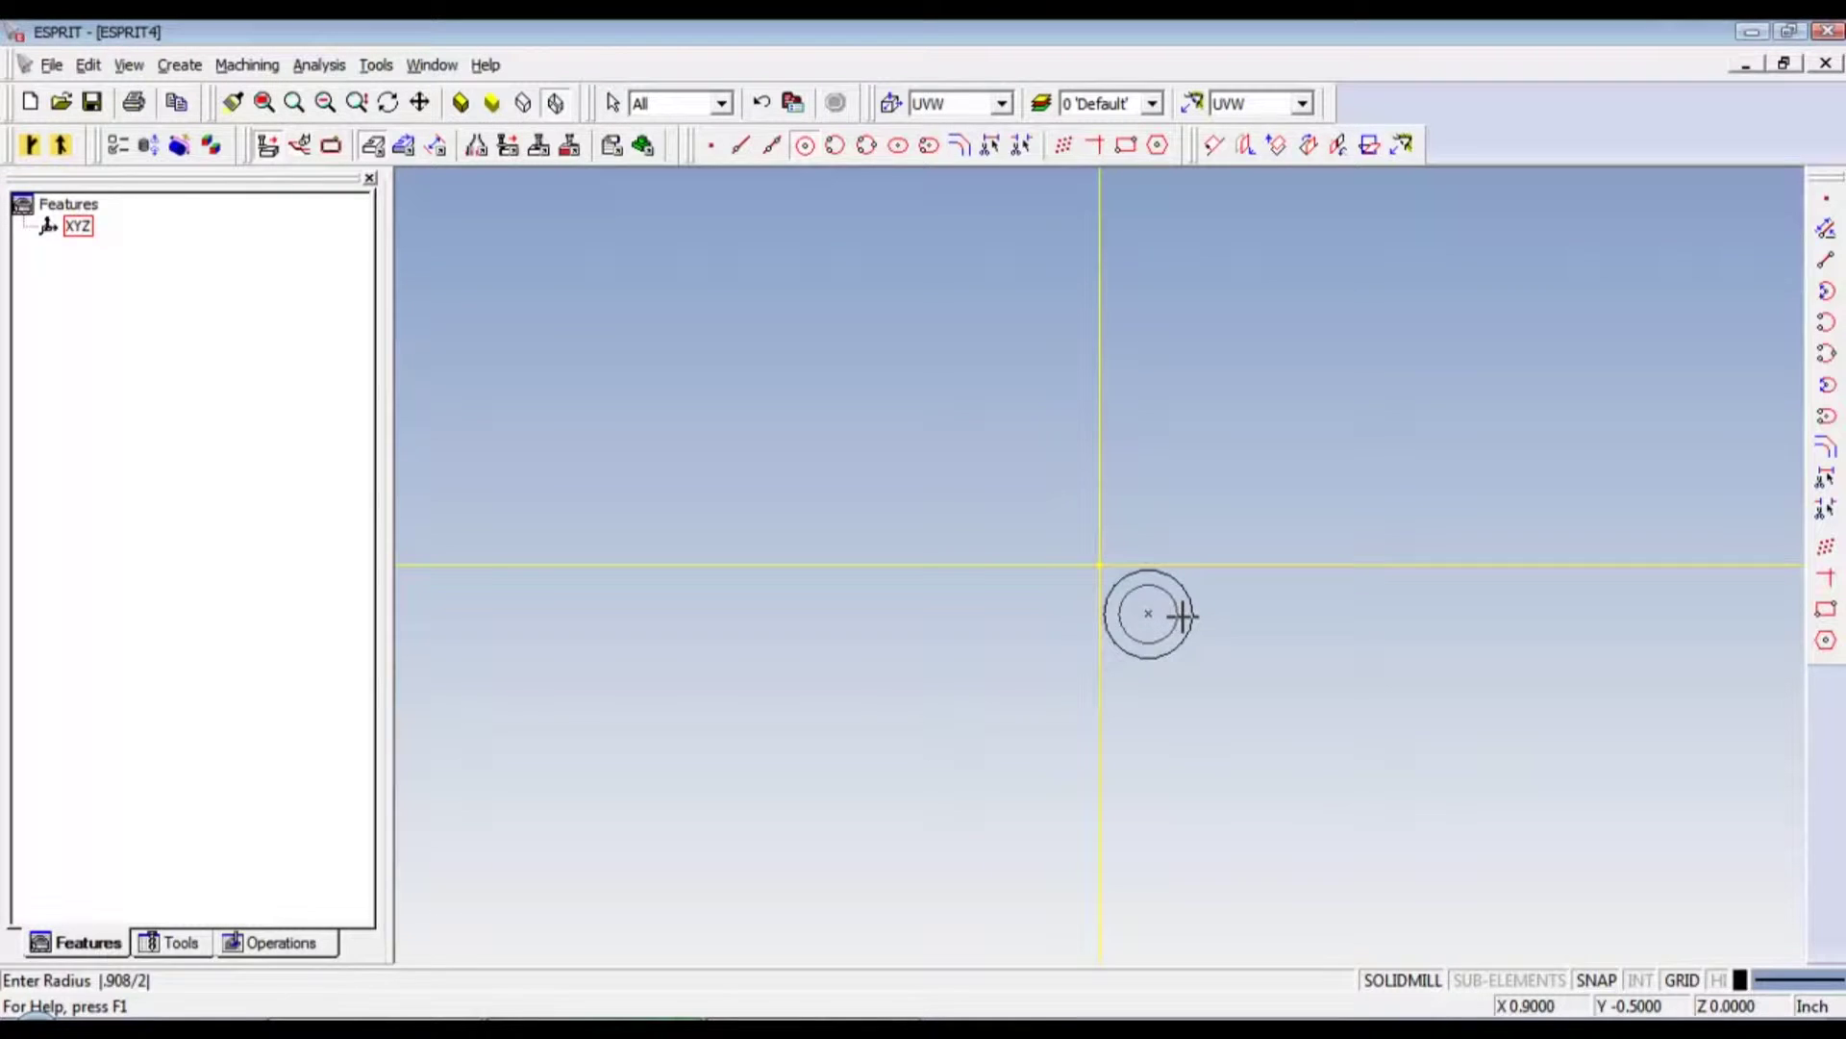
pyautogui.hotkey('alt', 'Tab')
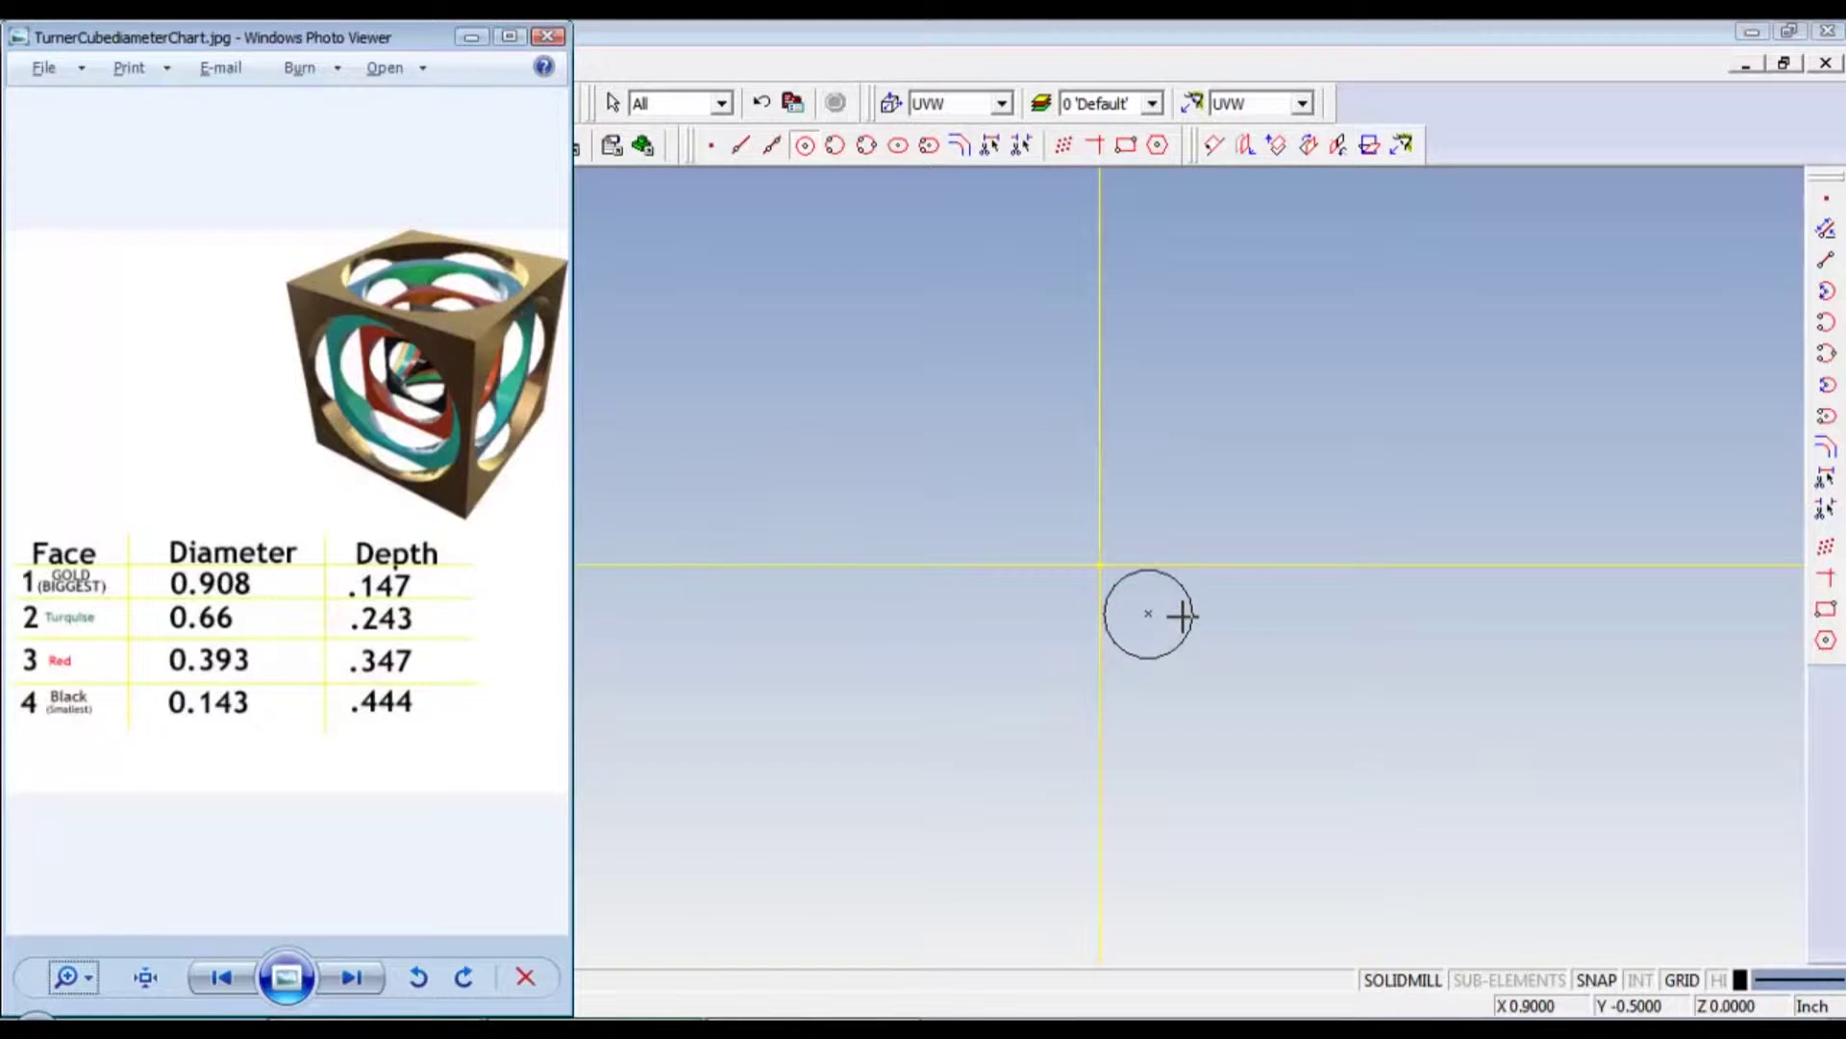
pyautogui.hotkey('alt', 'Tab')
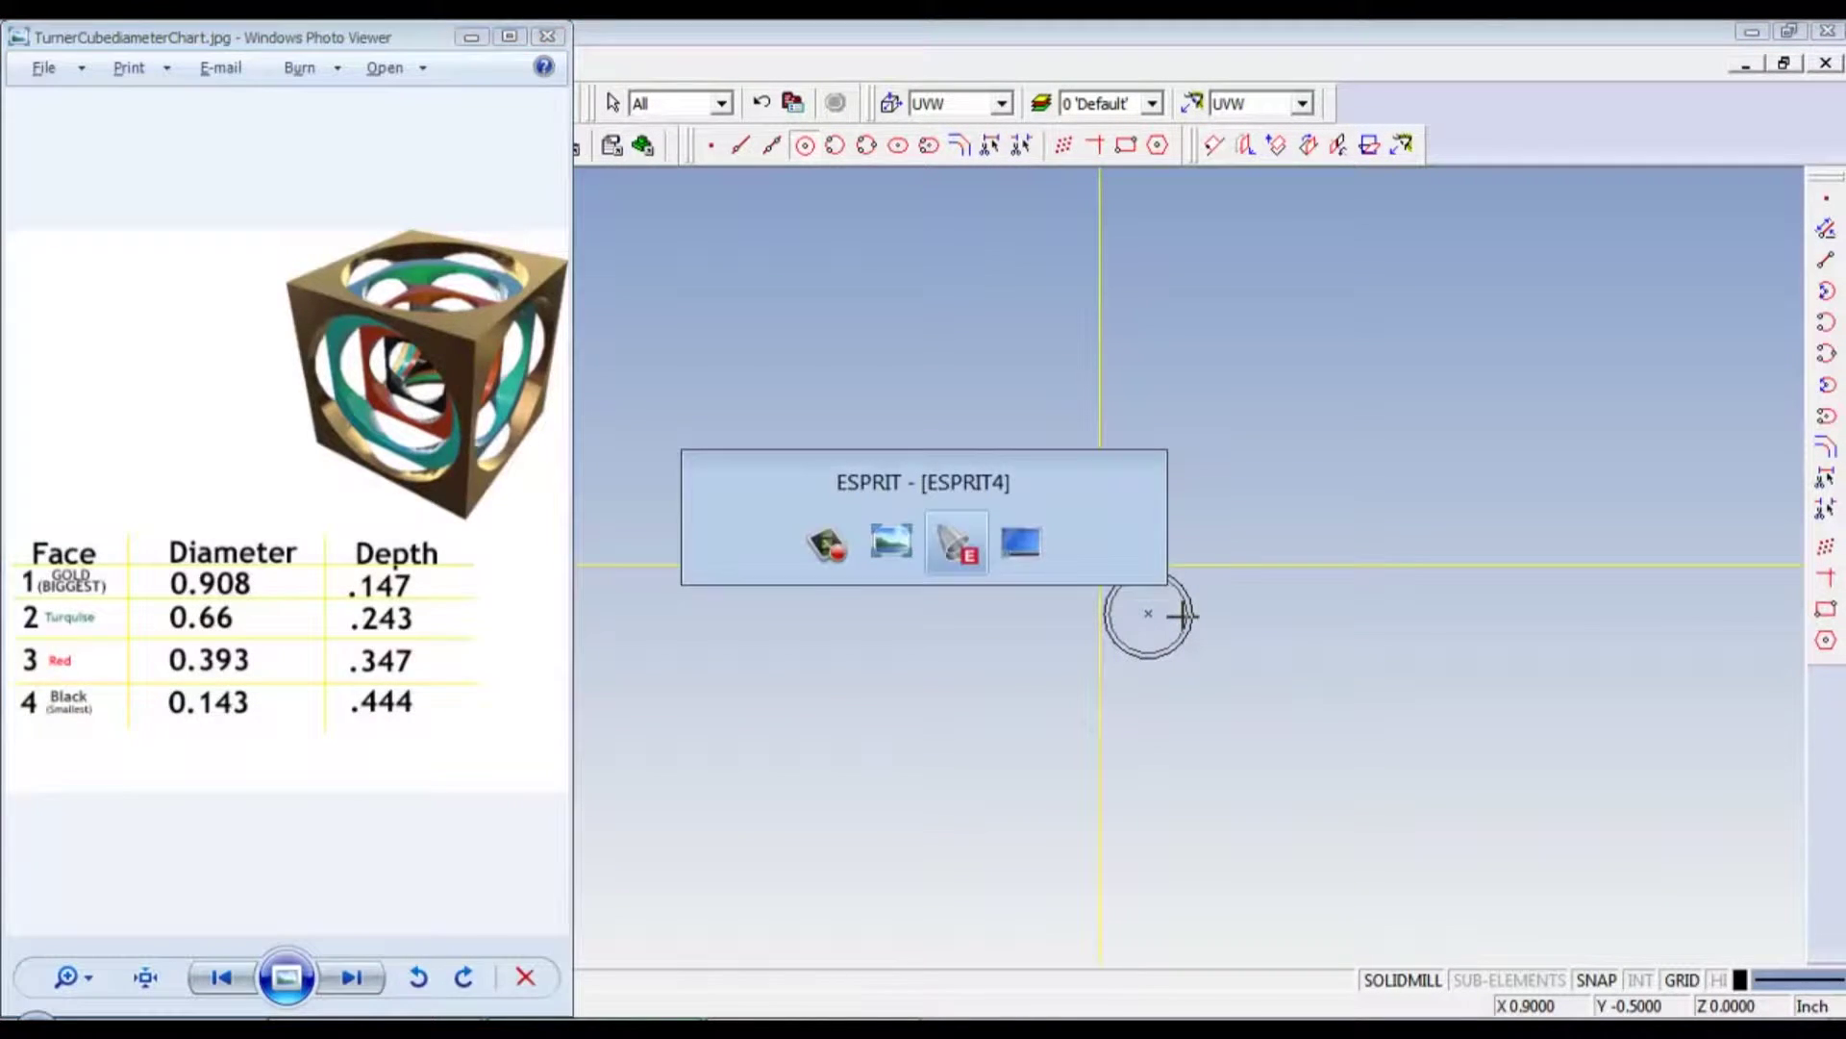
pyautogui.write('.')
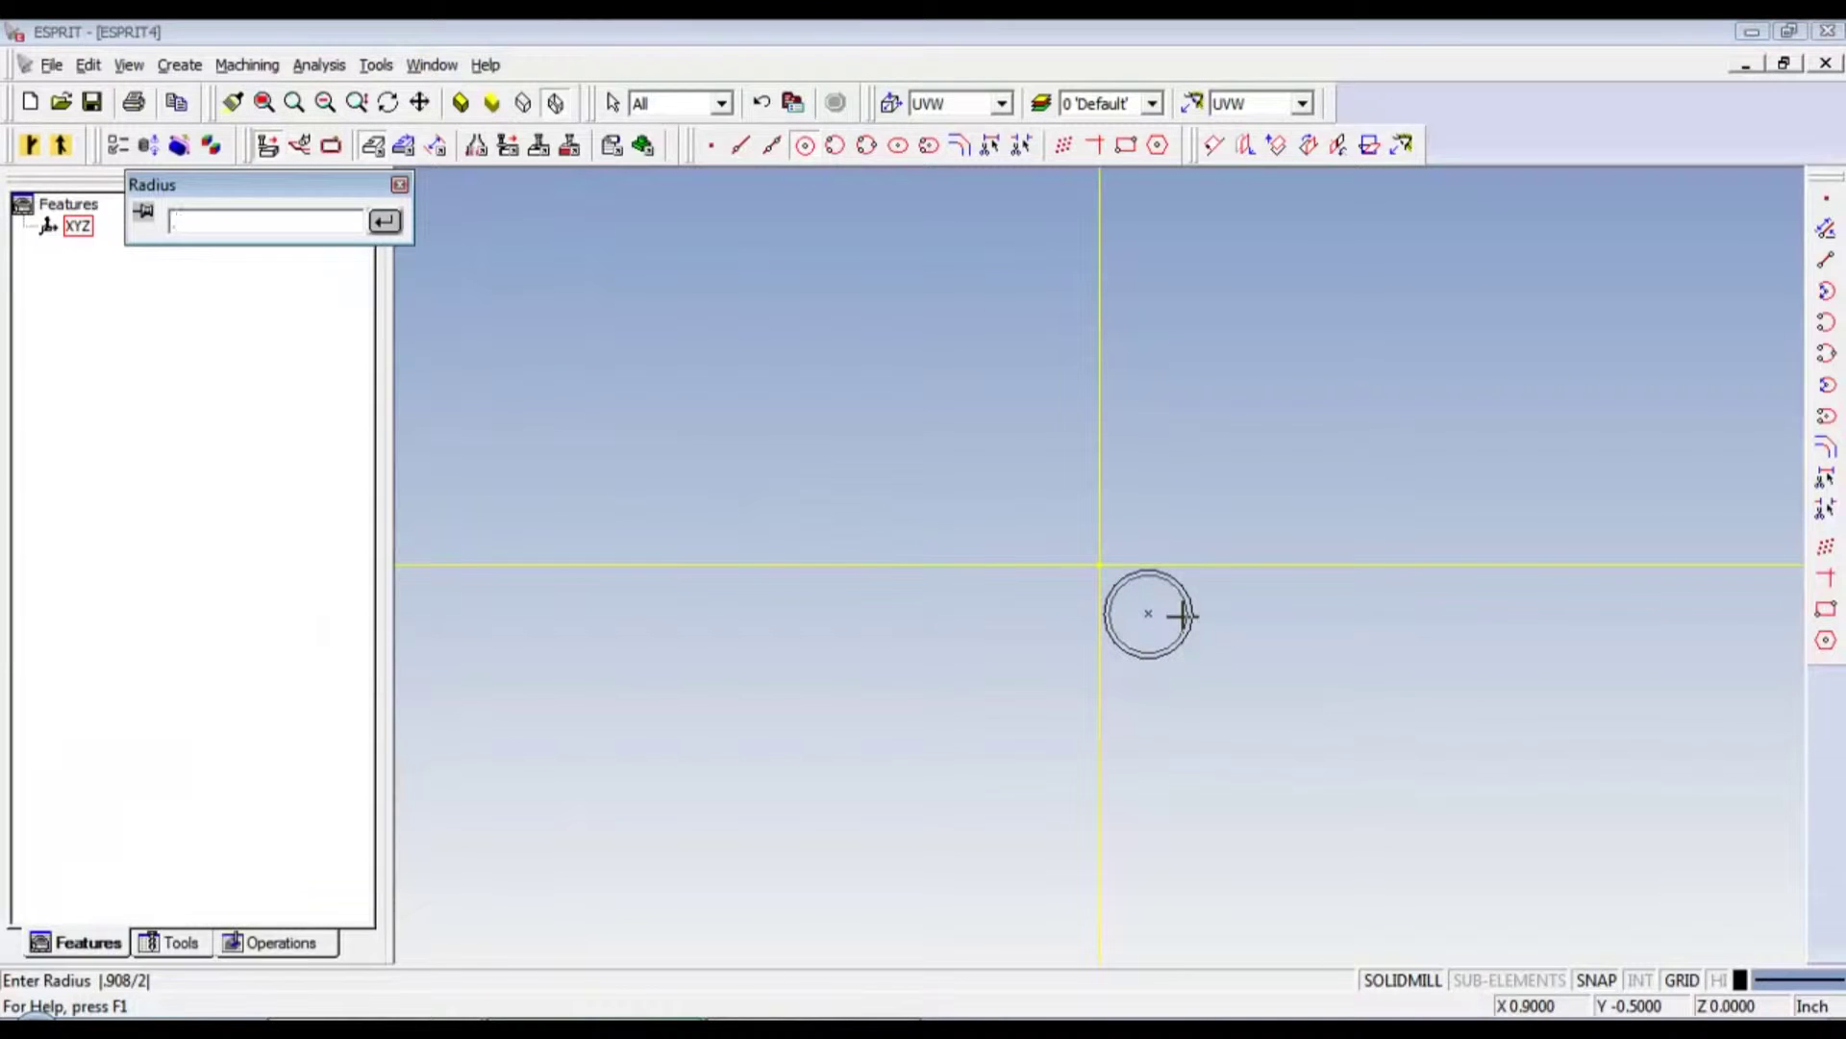
pyautogui.write('66/2')
pyautogui.press('Return')
pyautogui.hotkey('alt', 'Tab')
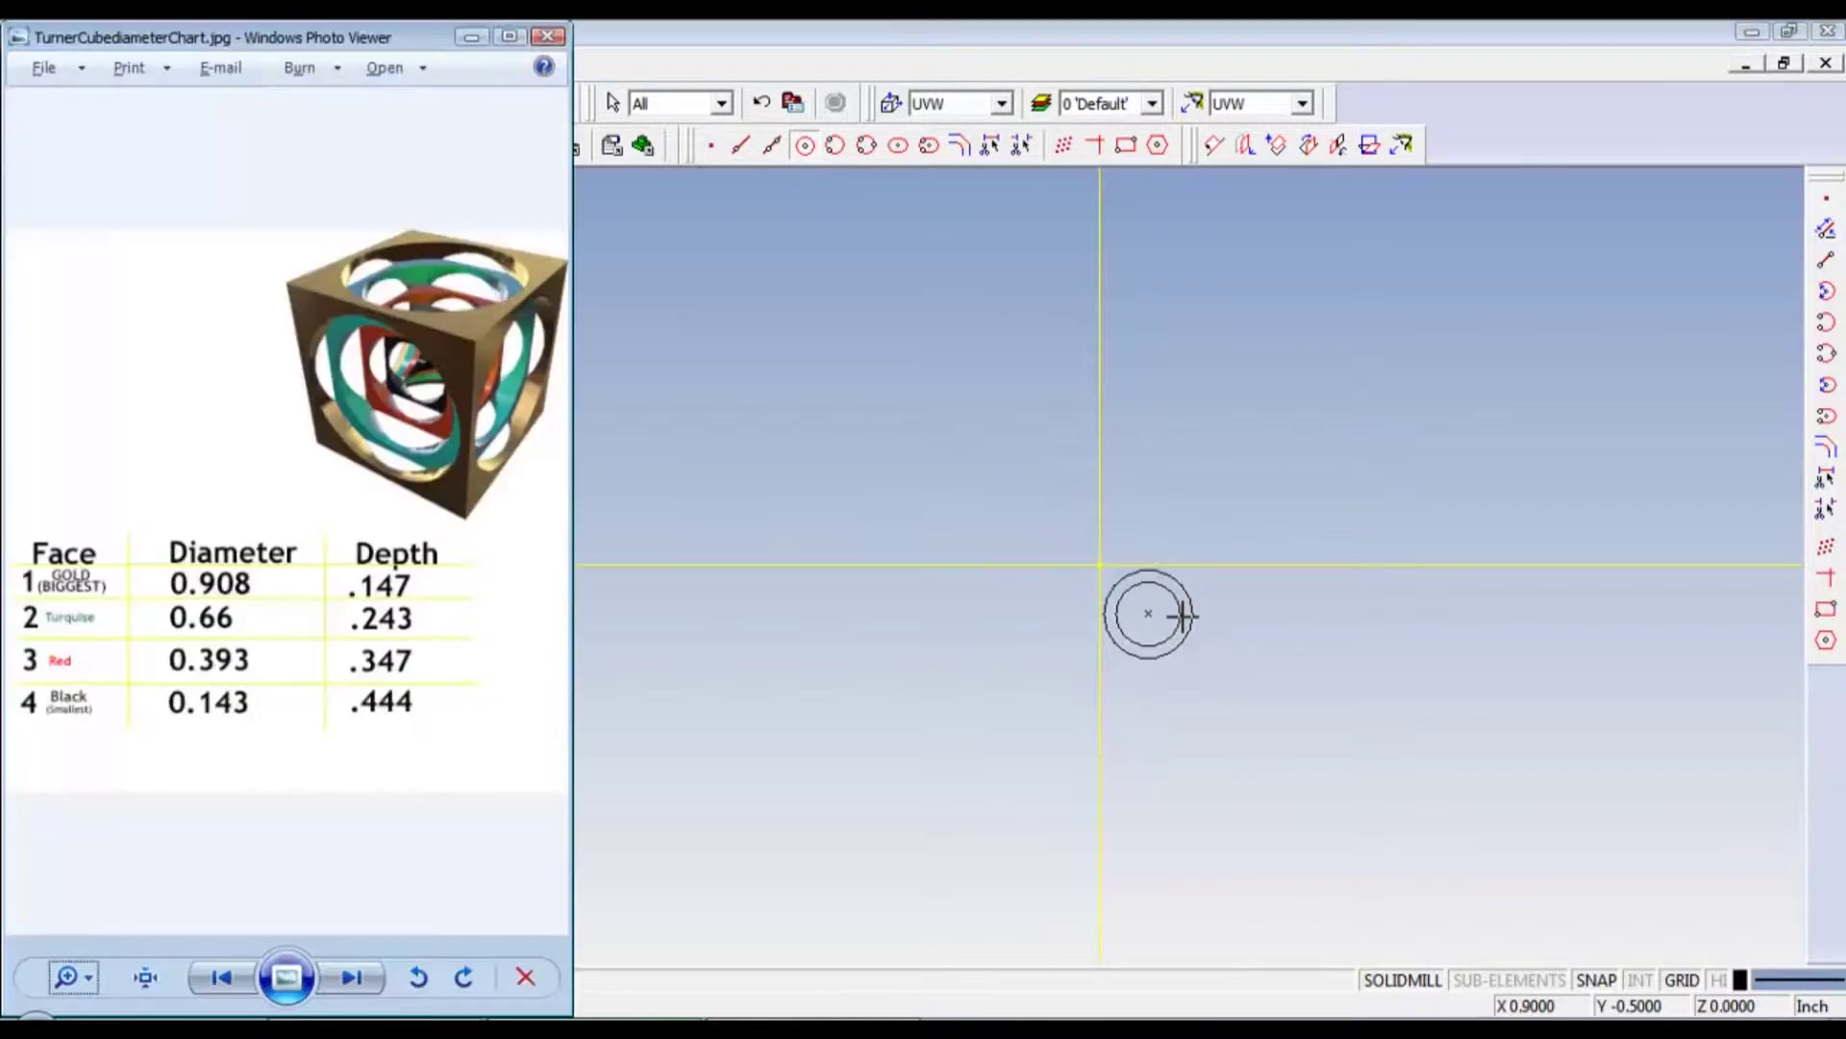
pyautogui.hotkey('alt', 'Tab')
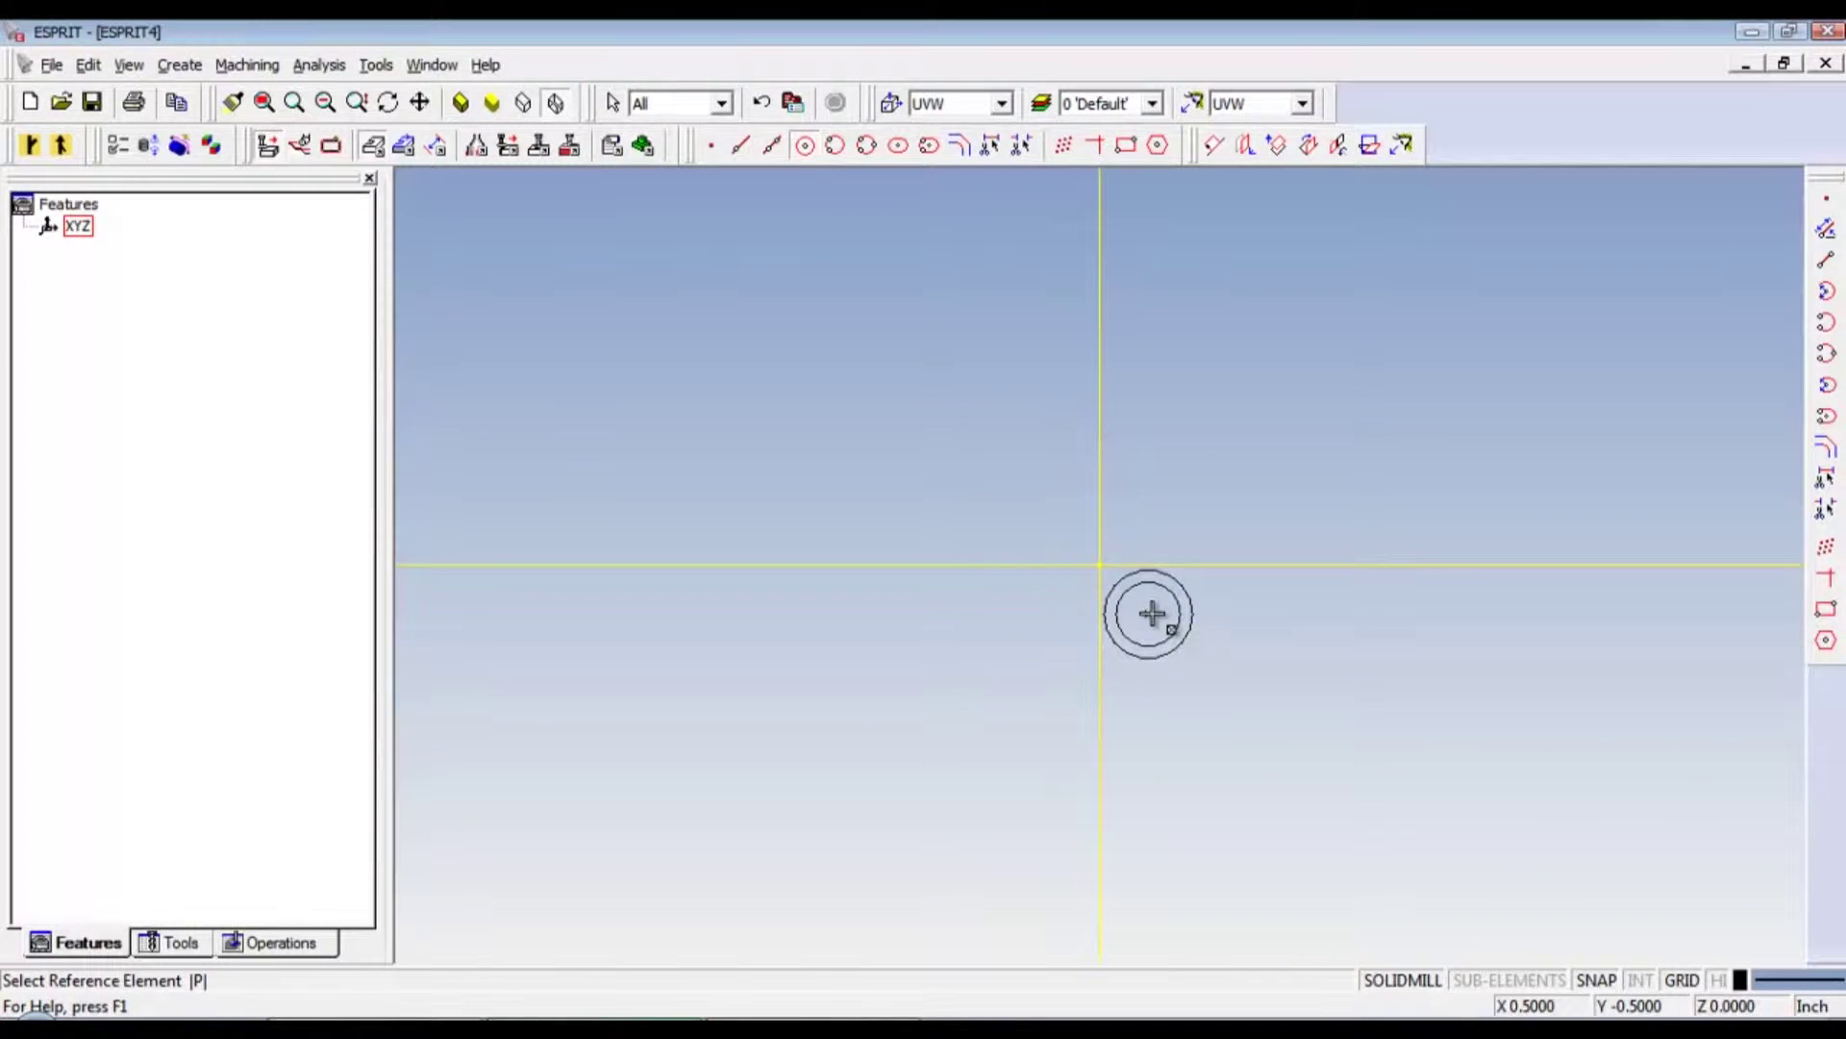
# Add 0.393 and 0.143 diameter circles on the same centre and zoom to fit all.
pyautogui.click(1152, 612)
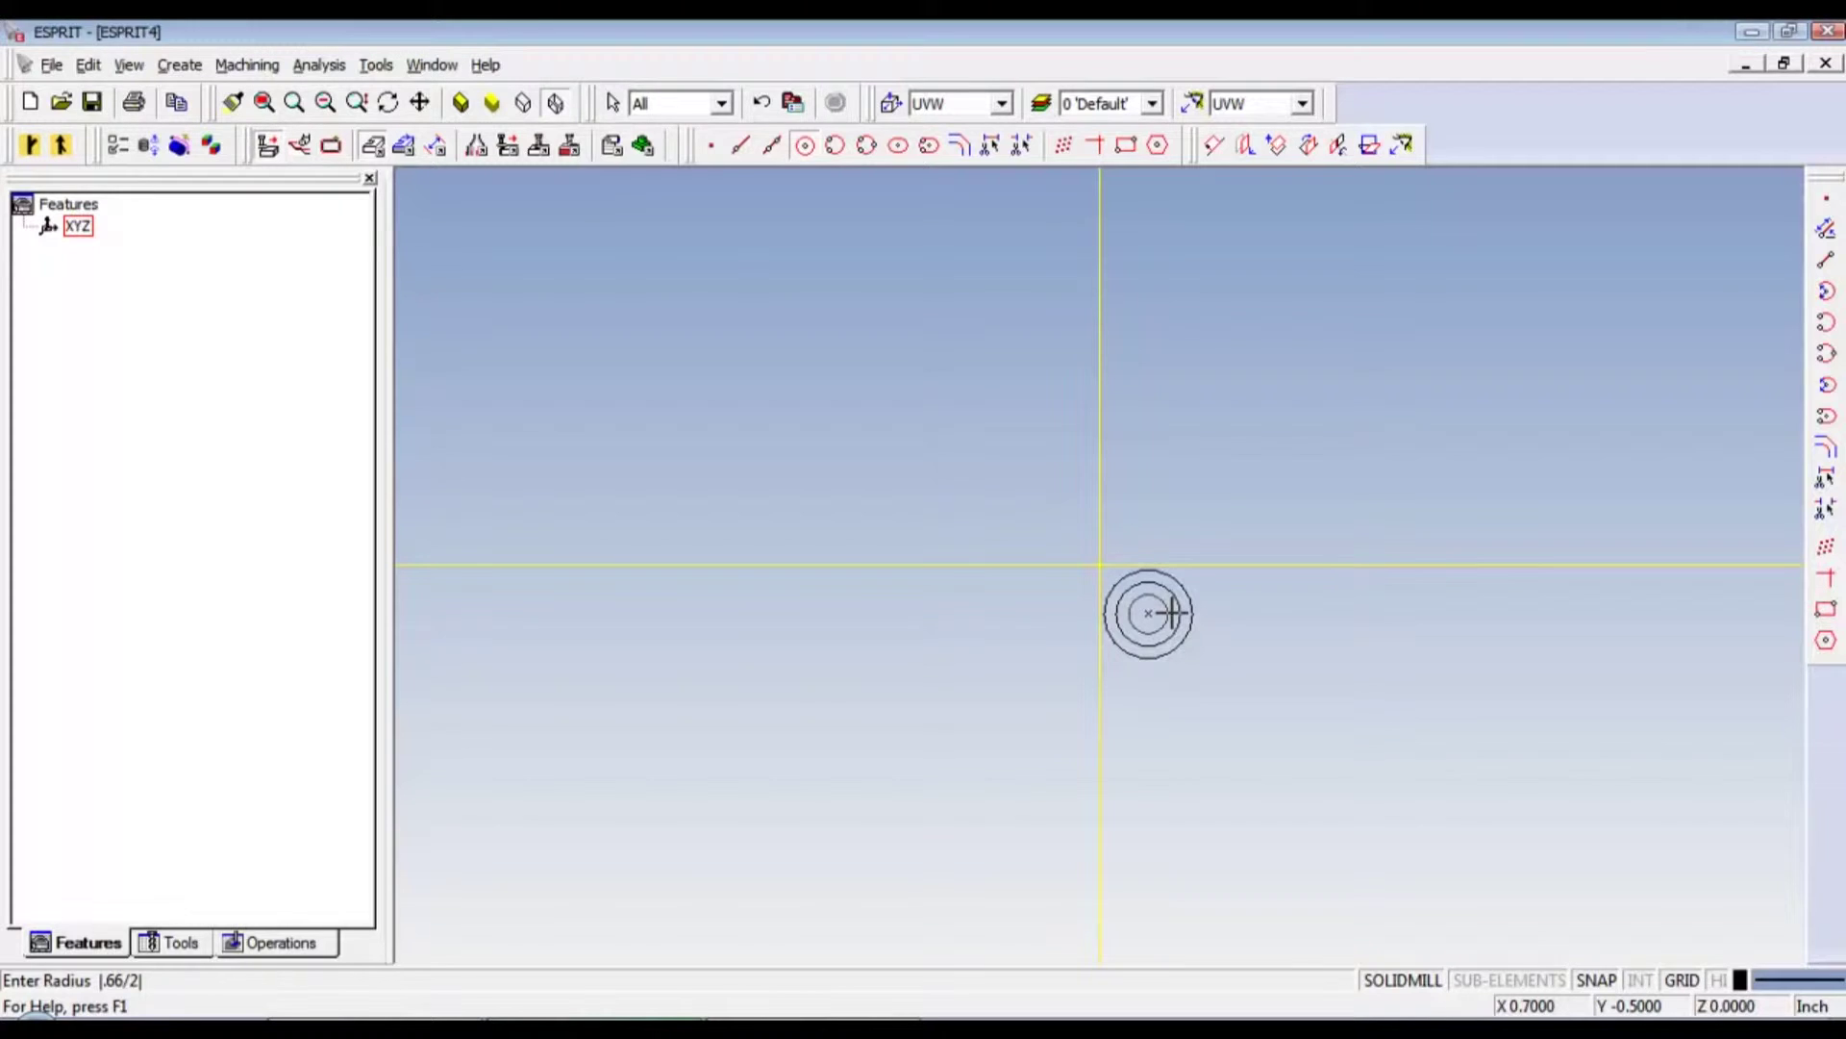
pyautogui.write('.393/2')
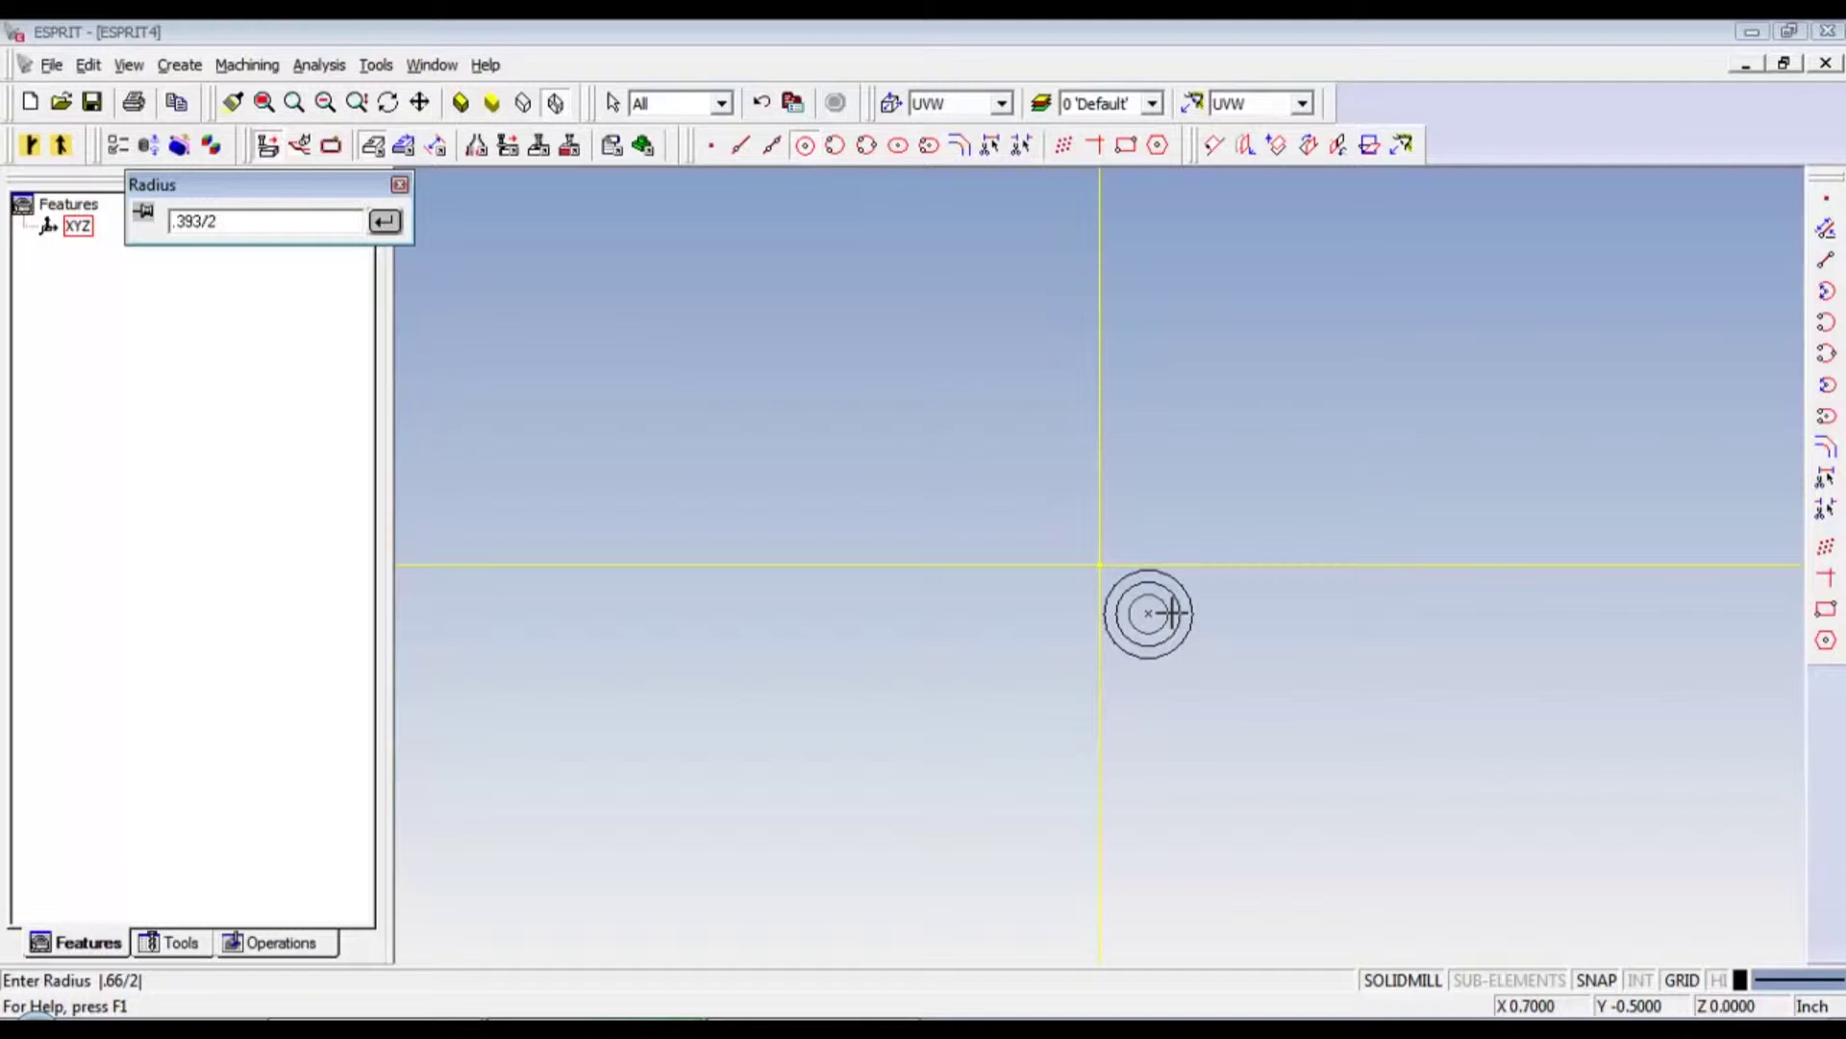
pyautogui.press('Return')
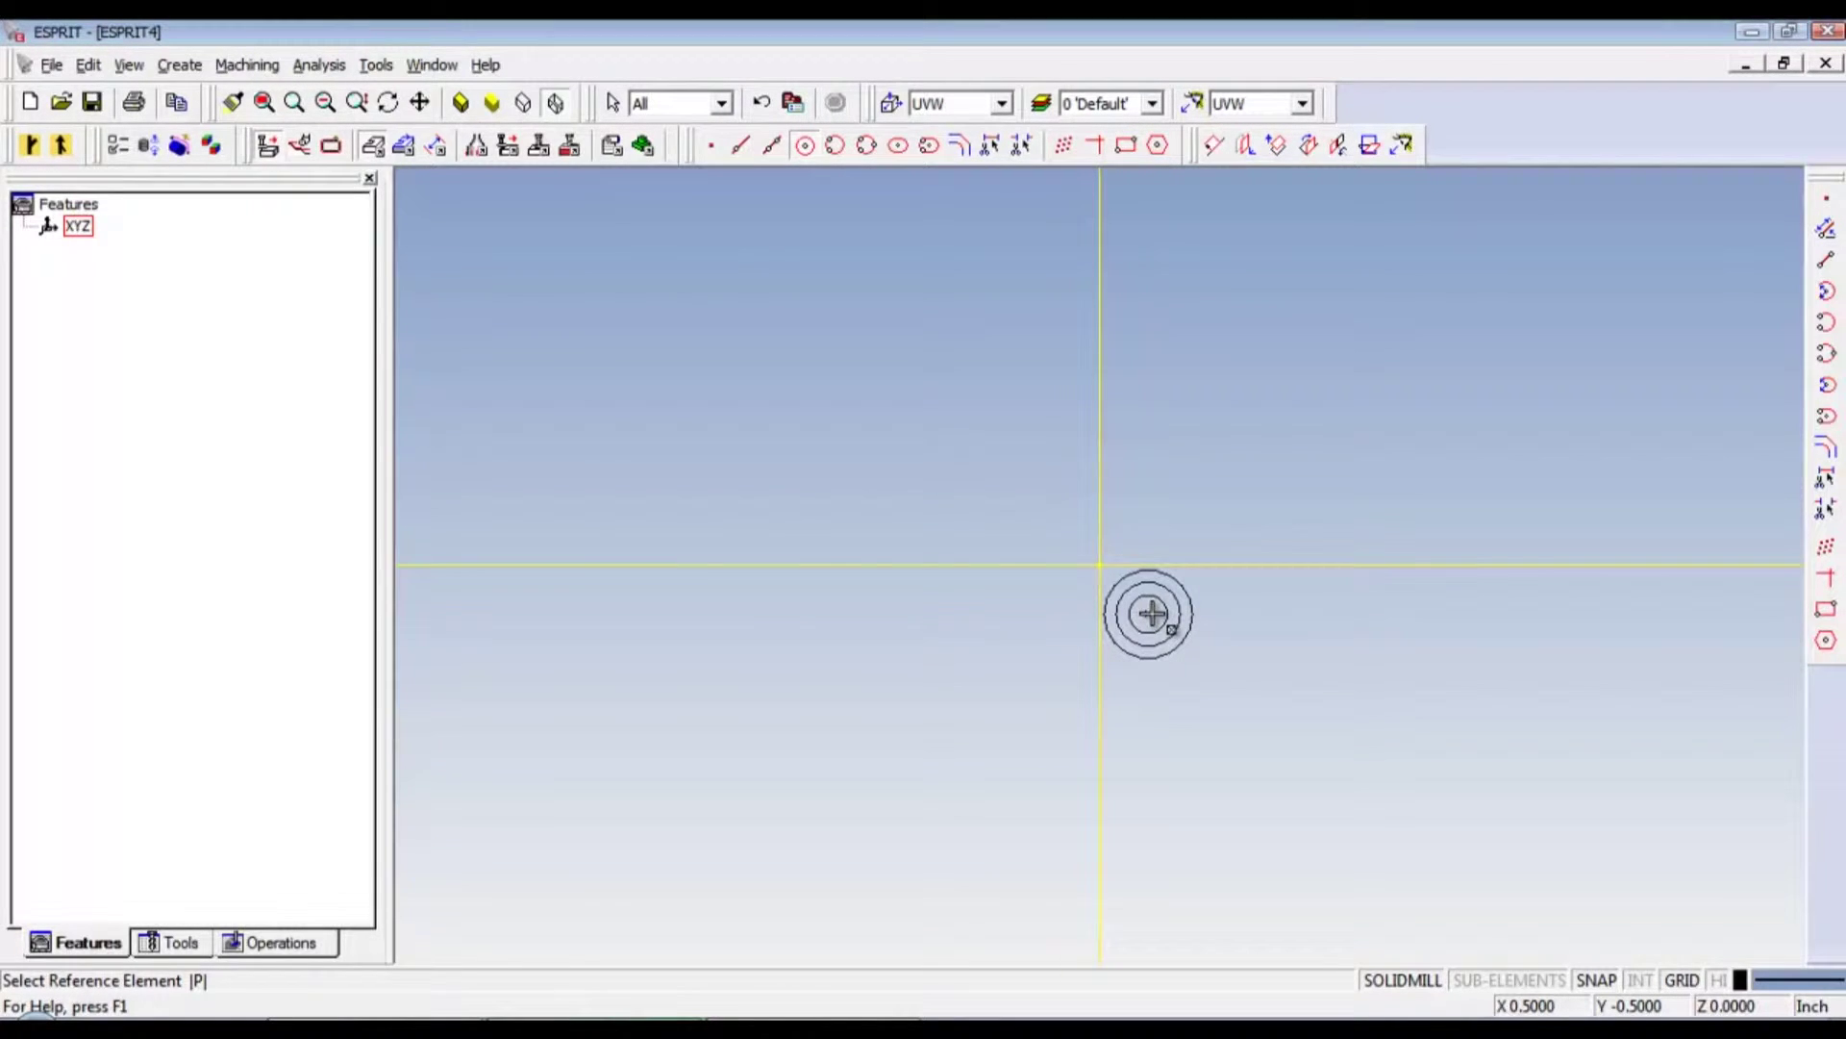
pyautogui.hotkey('alt', 'Tab')
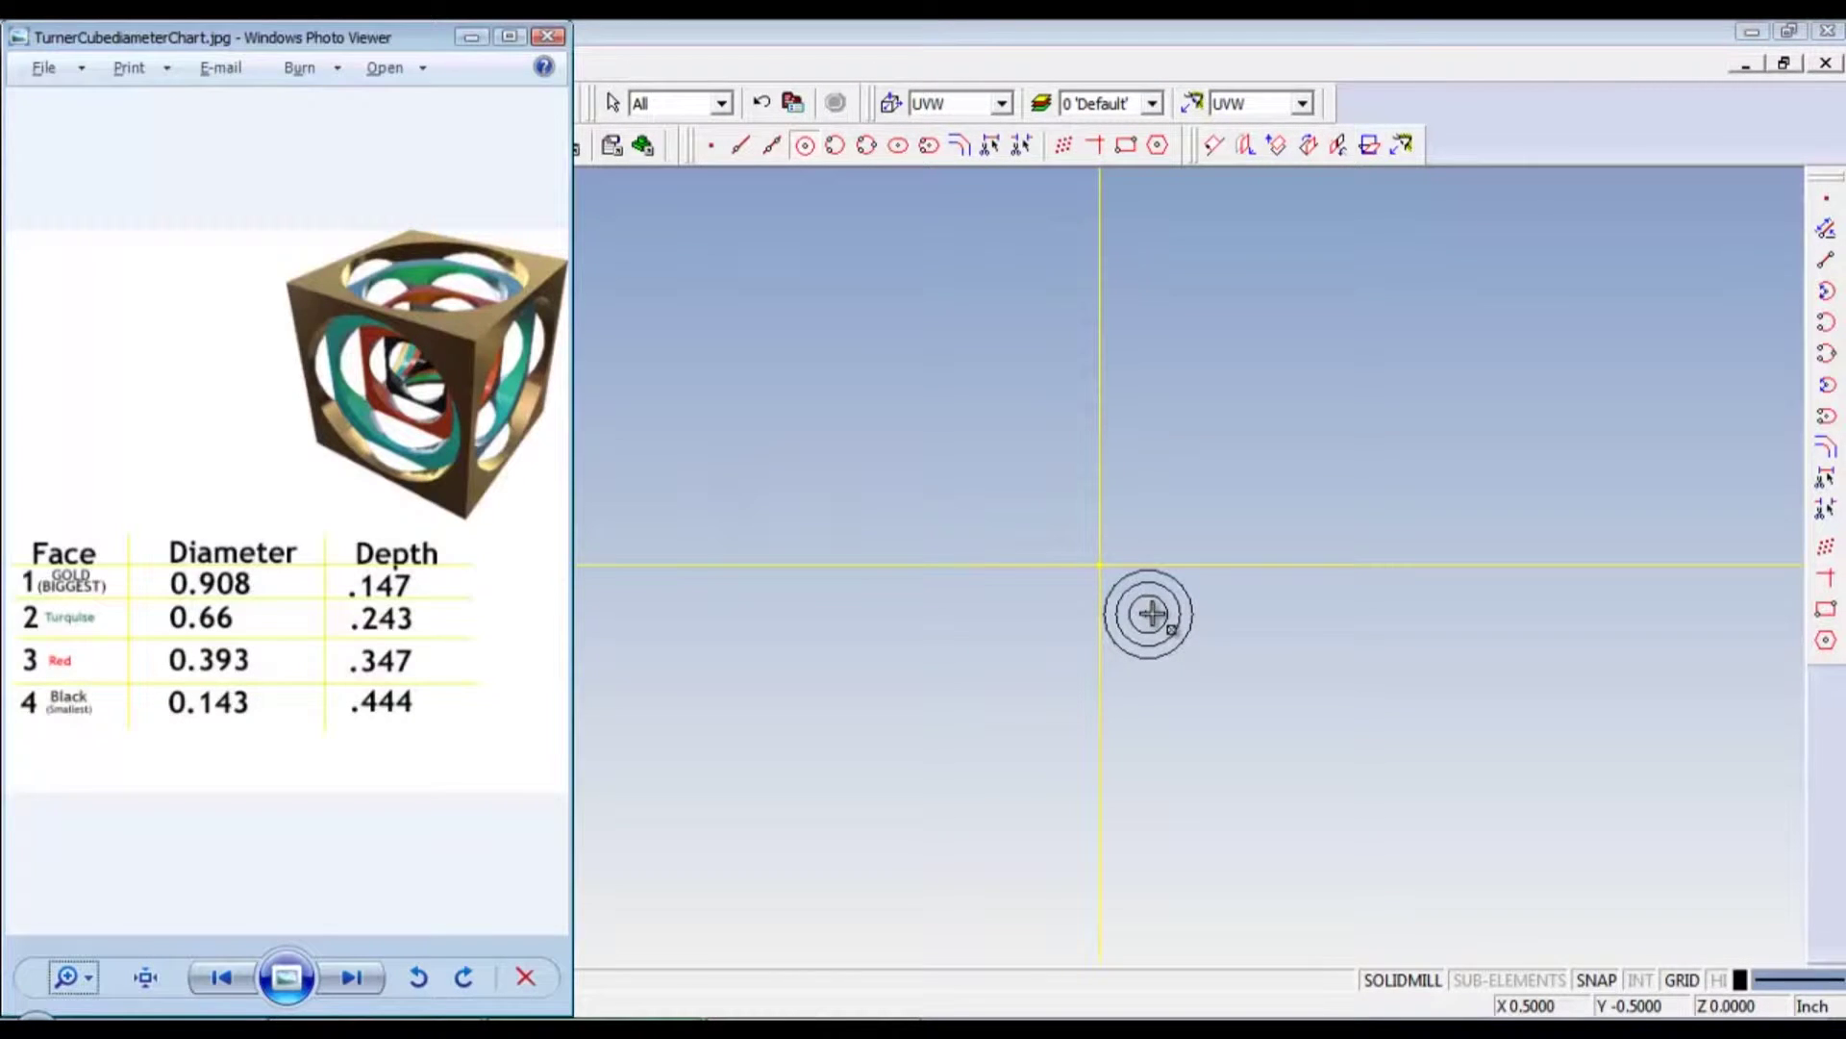
pyautogui.hotkey('alt', 'Tab')
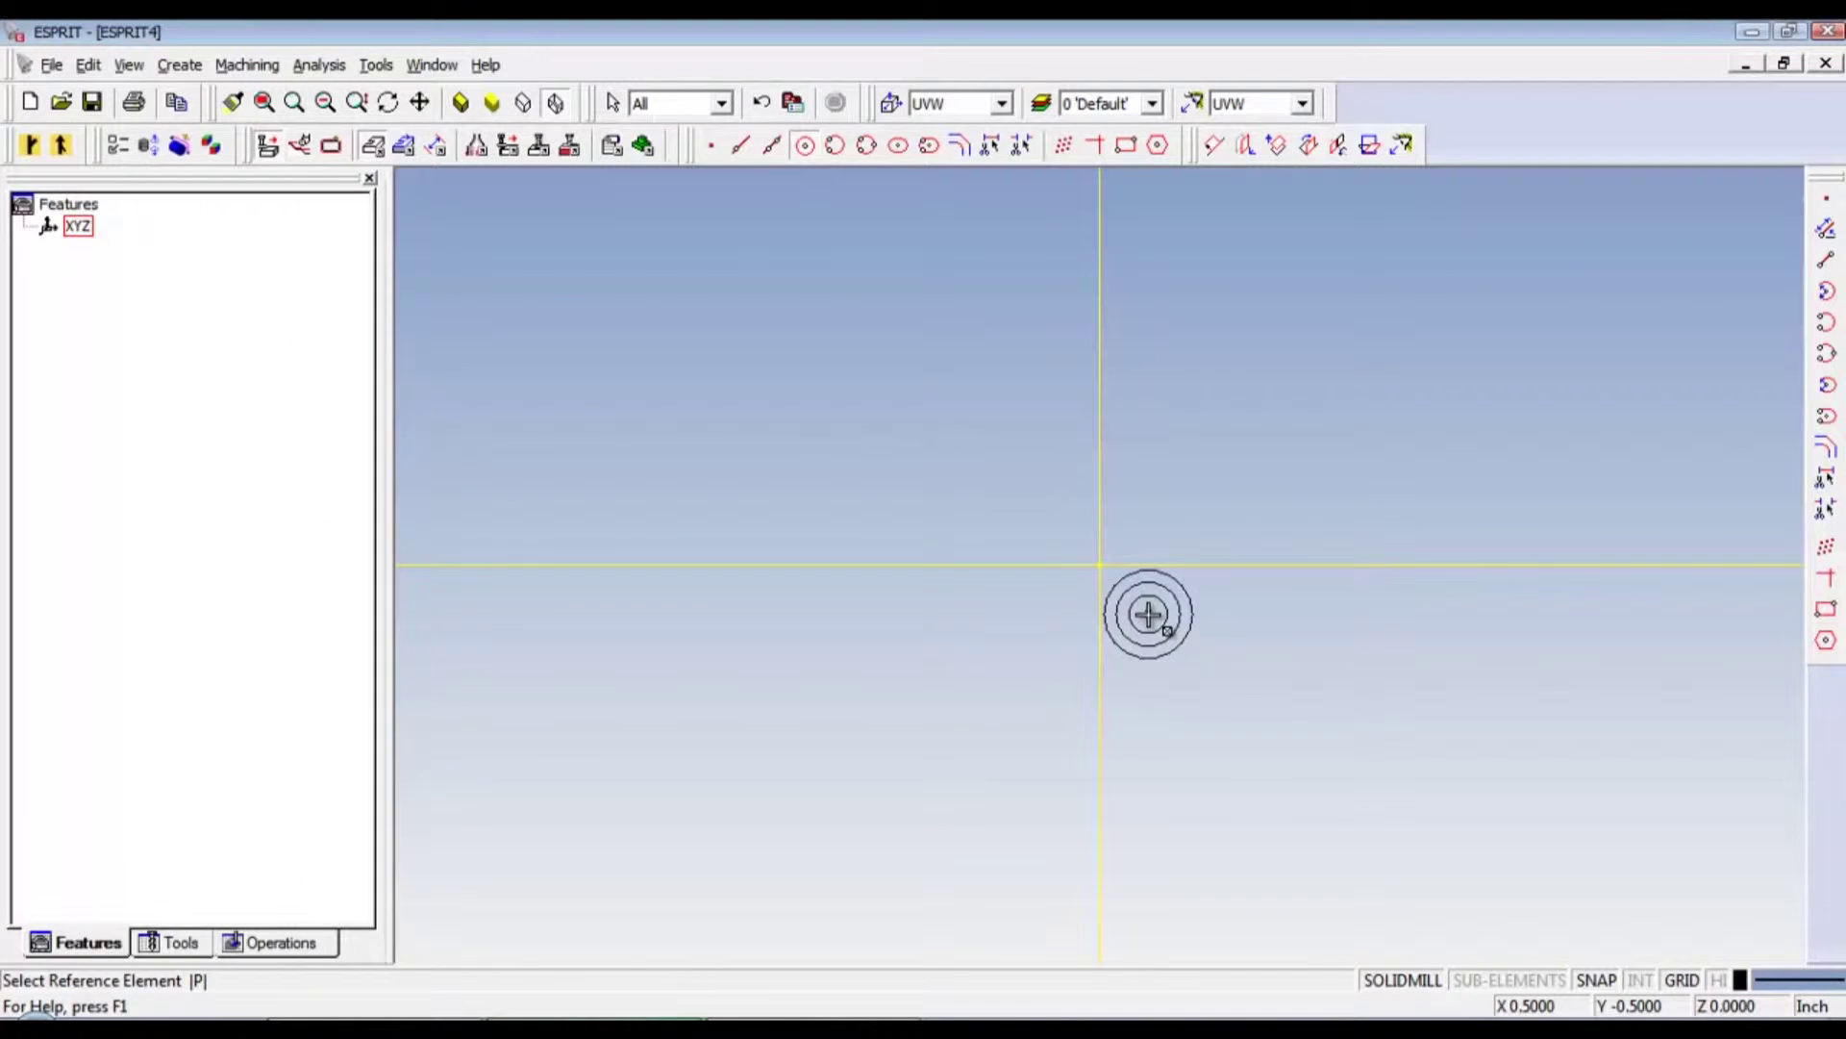
pyautogui.click(1148, 614)
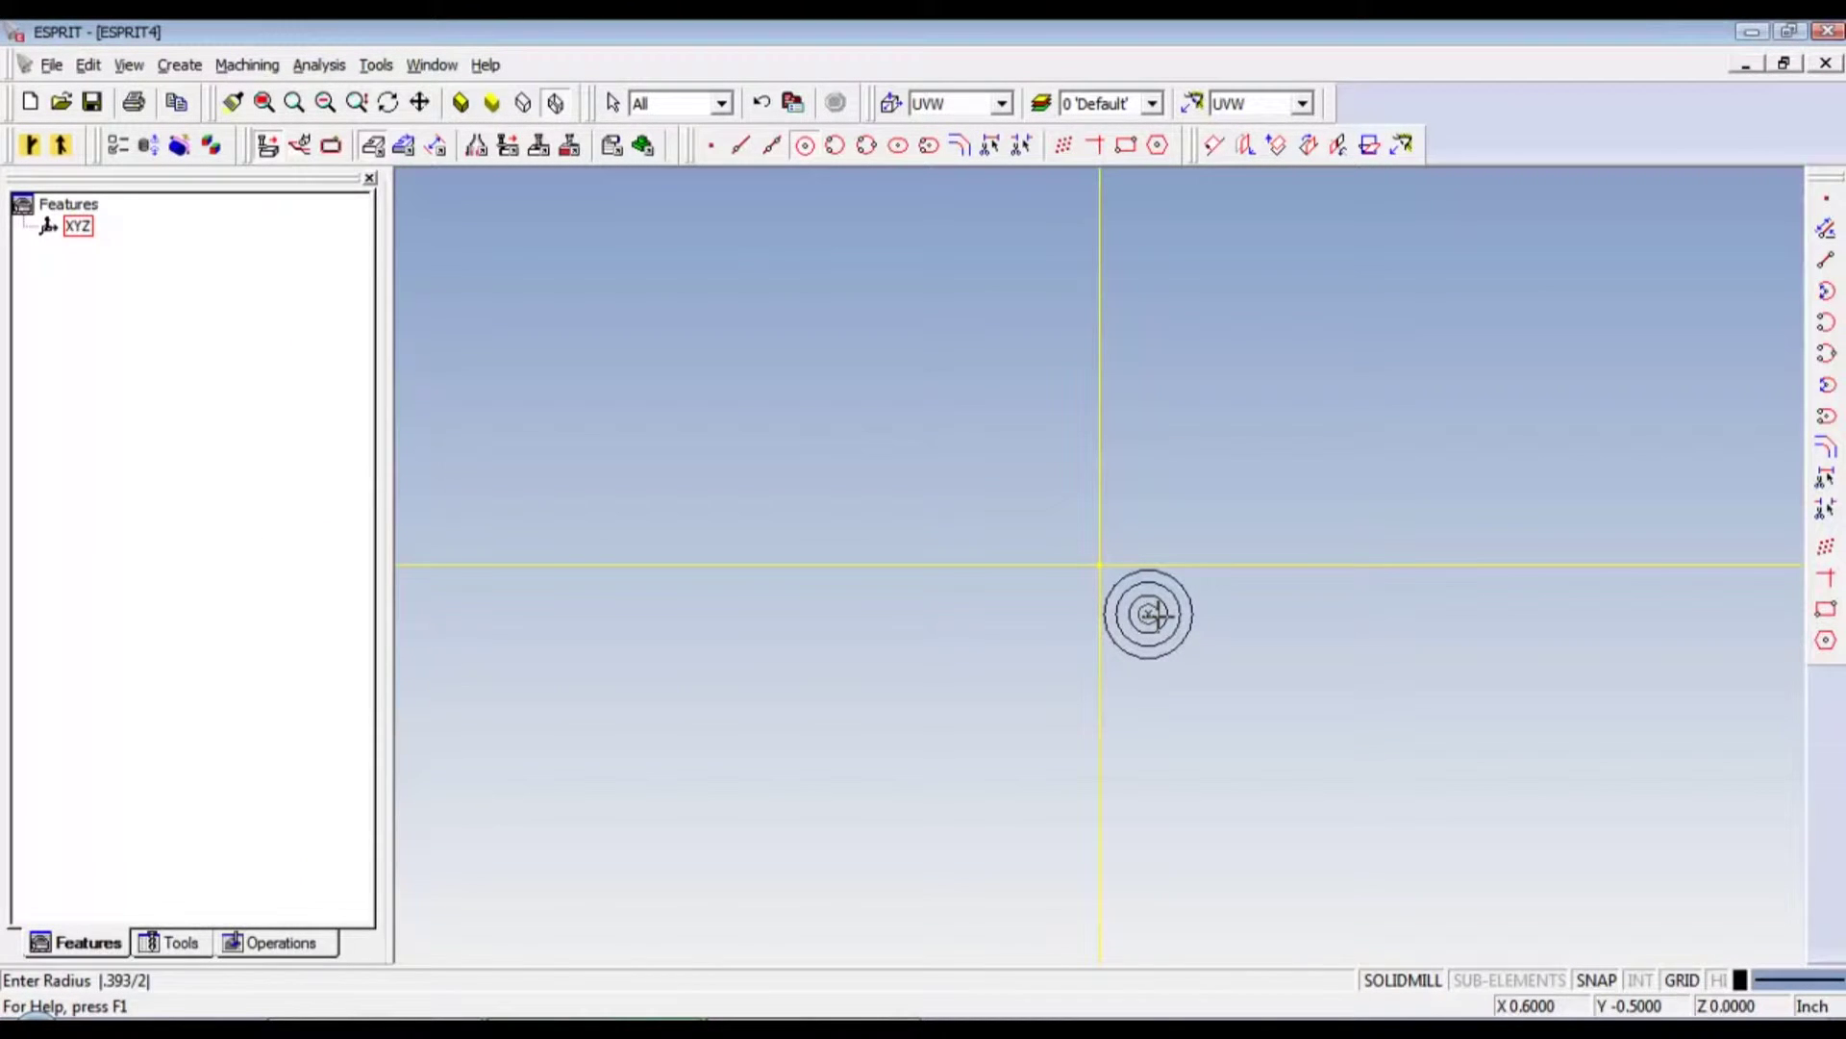
pyautogui.write('.143/')
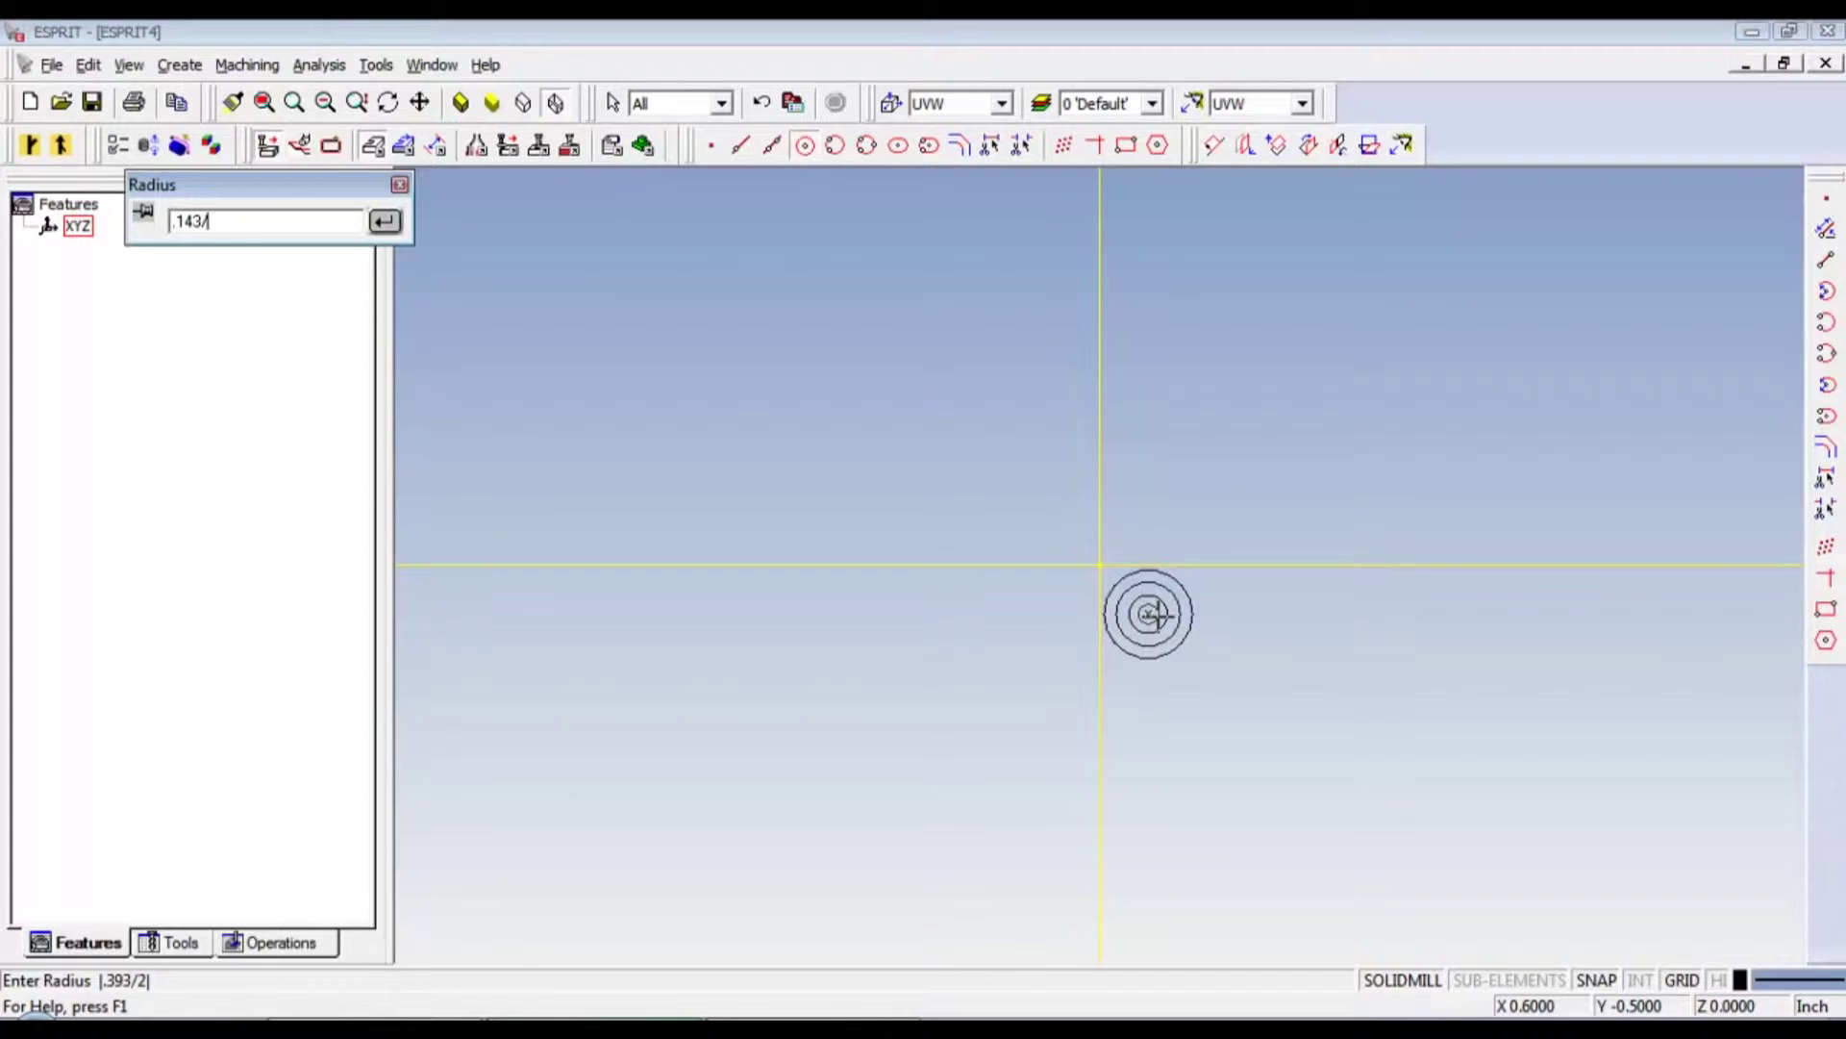
pyautogui.write('2')
pyautogui.press('Return')
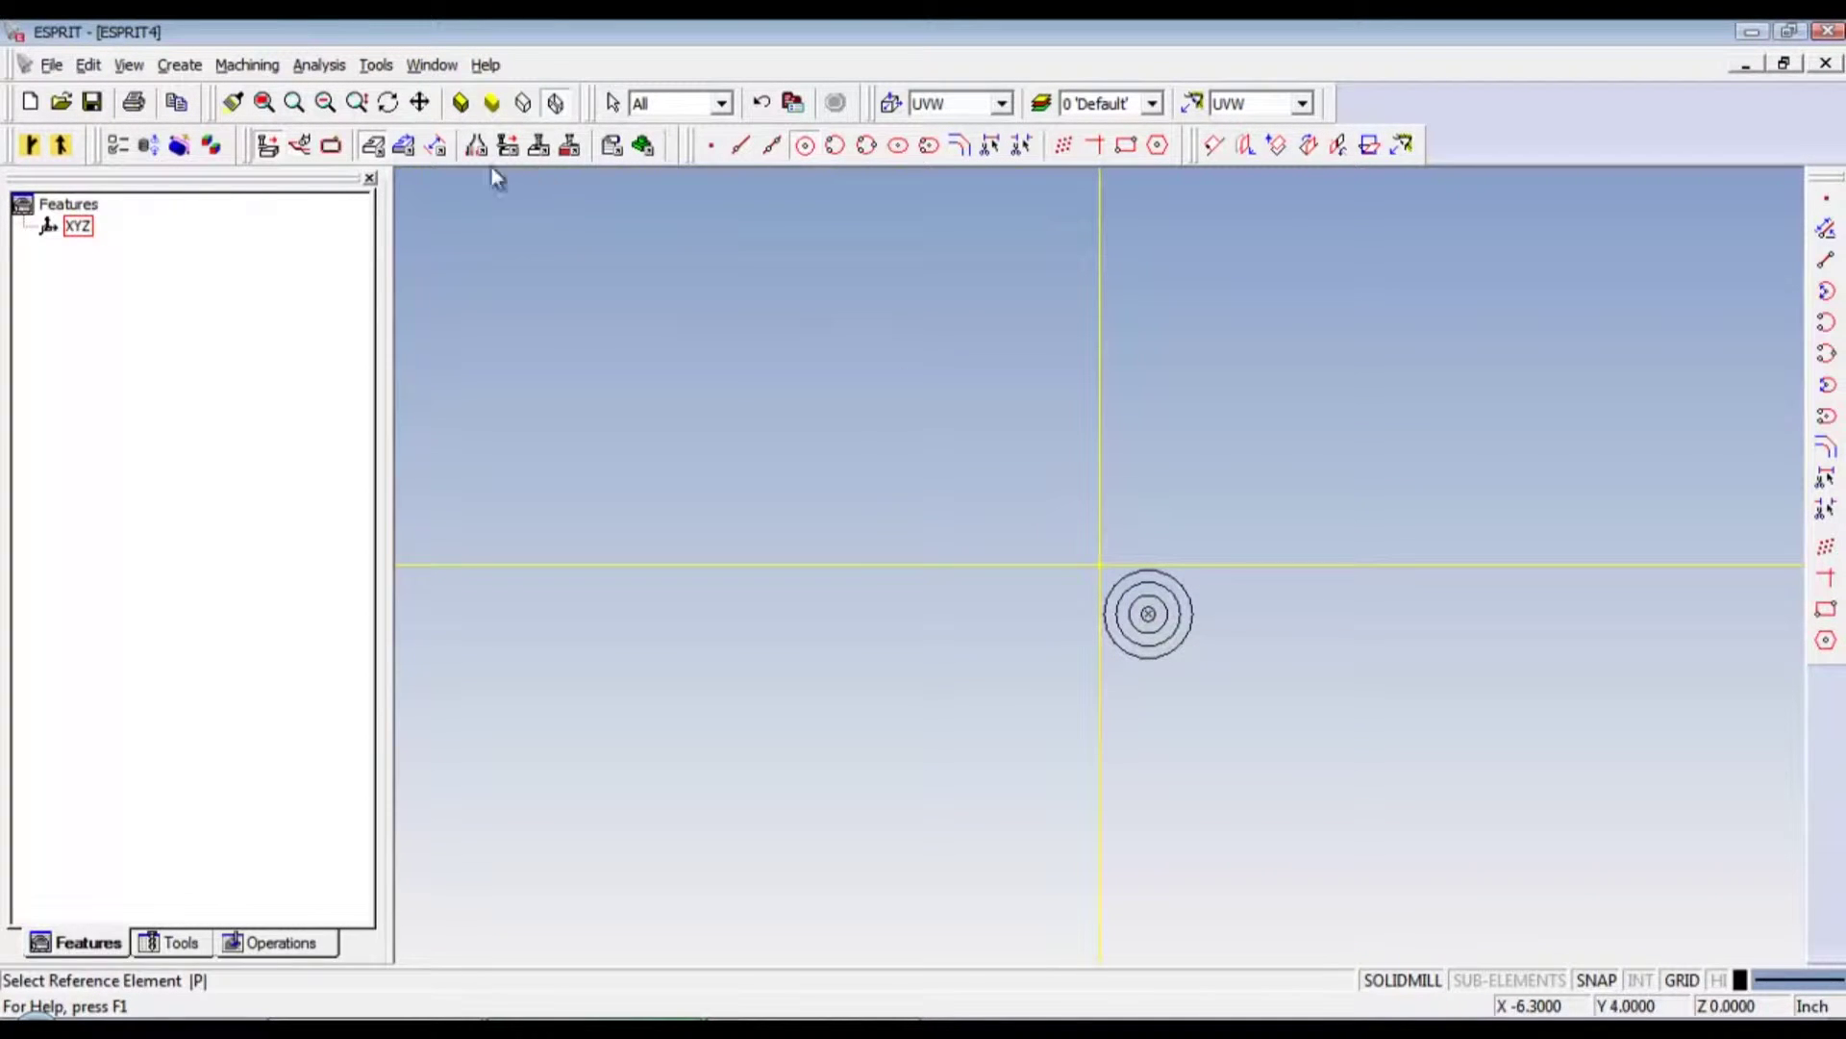
pyautogui.click(264, 103)
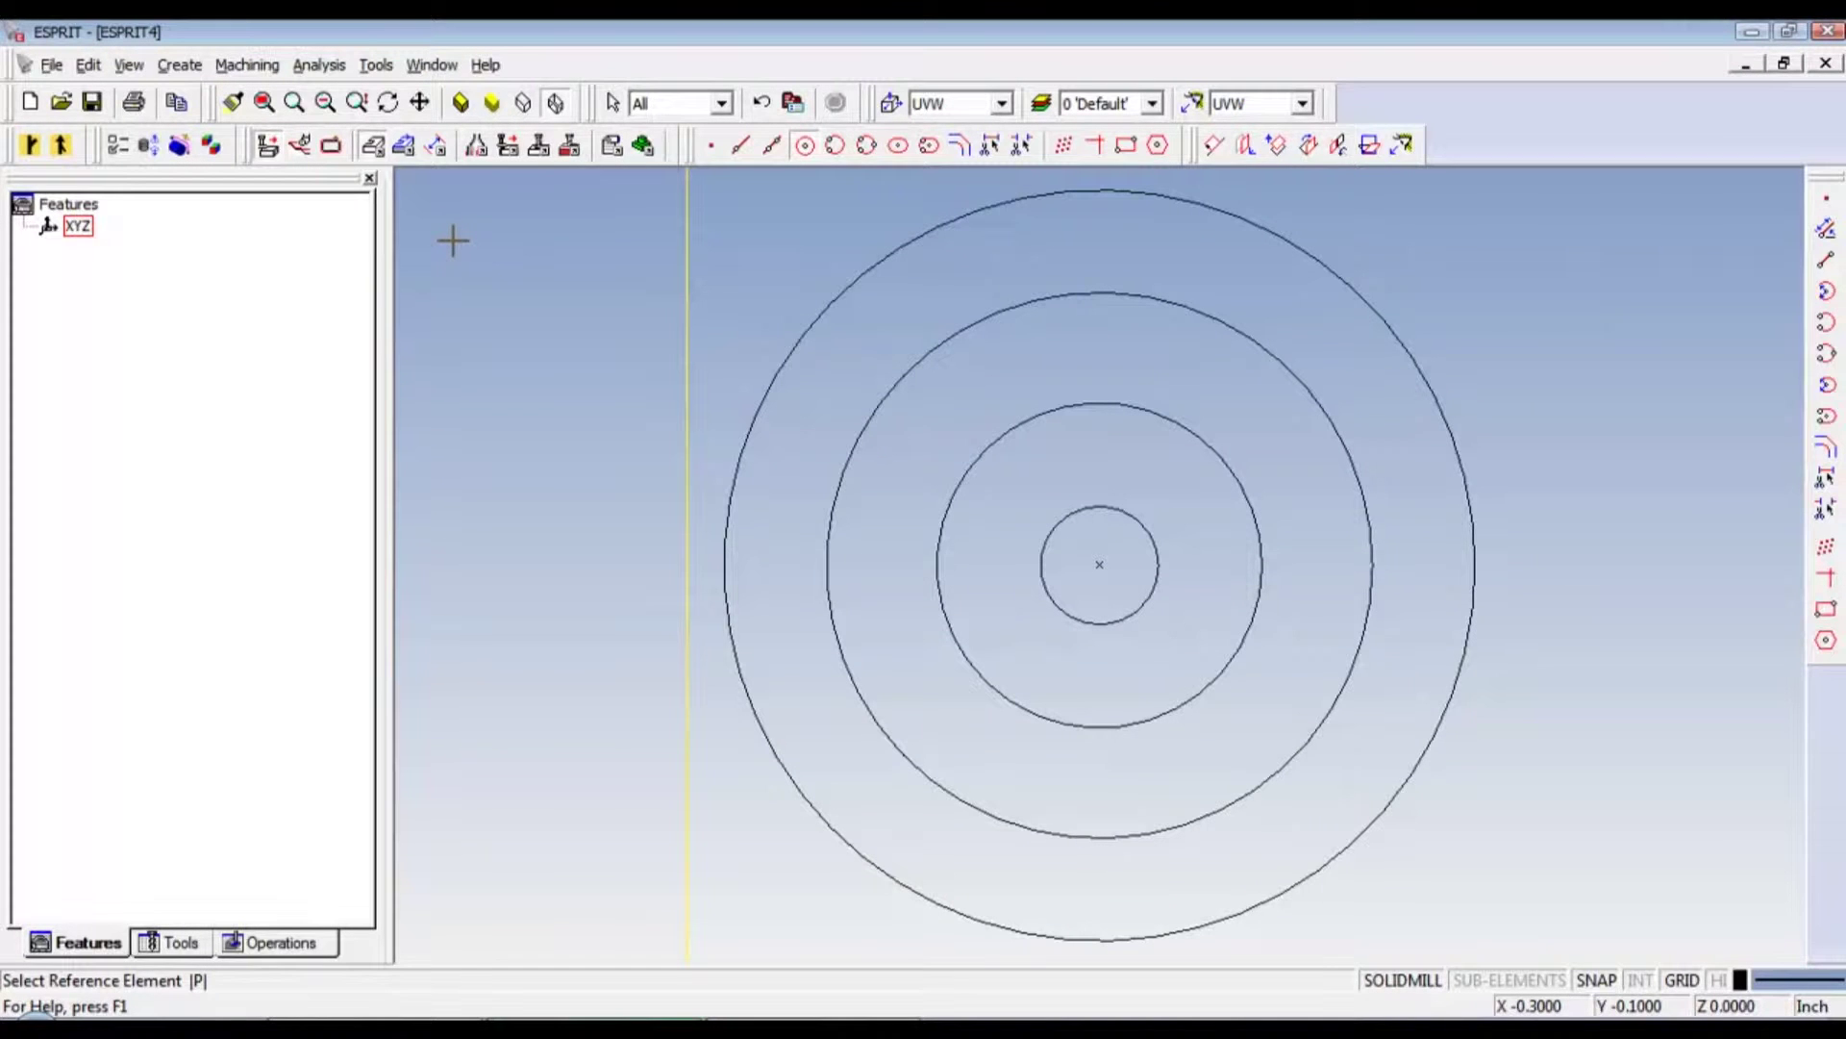
# Apply Auto Chain to each circle, outer to inner, as separate chain features.
pyautogui.click(408, 146)
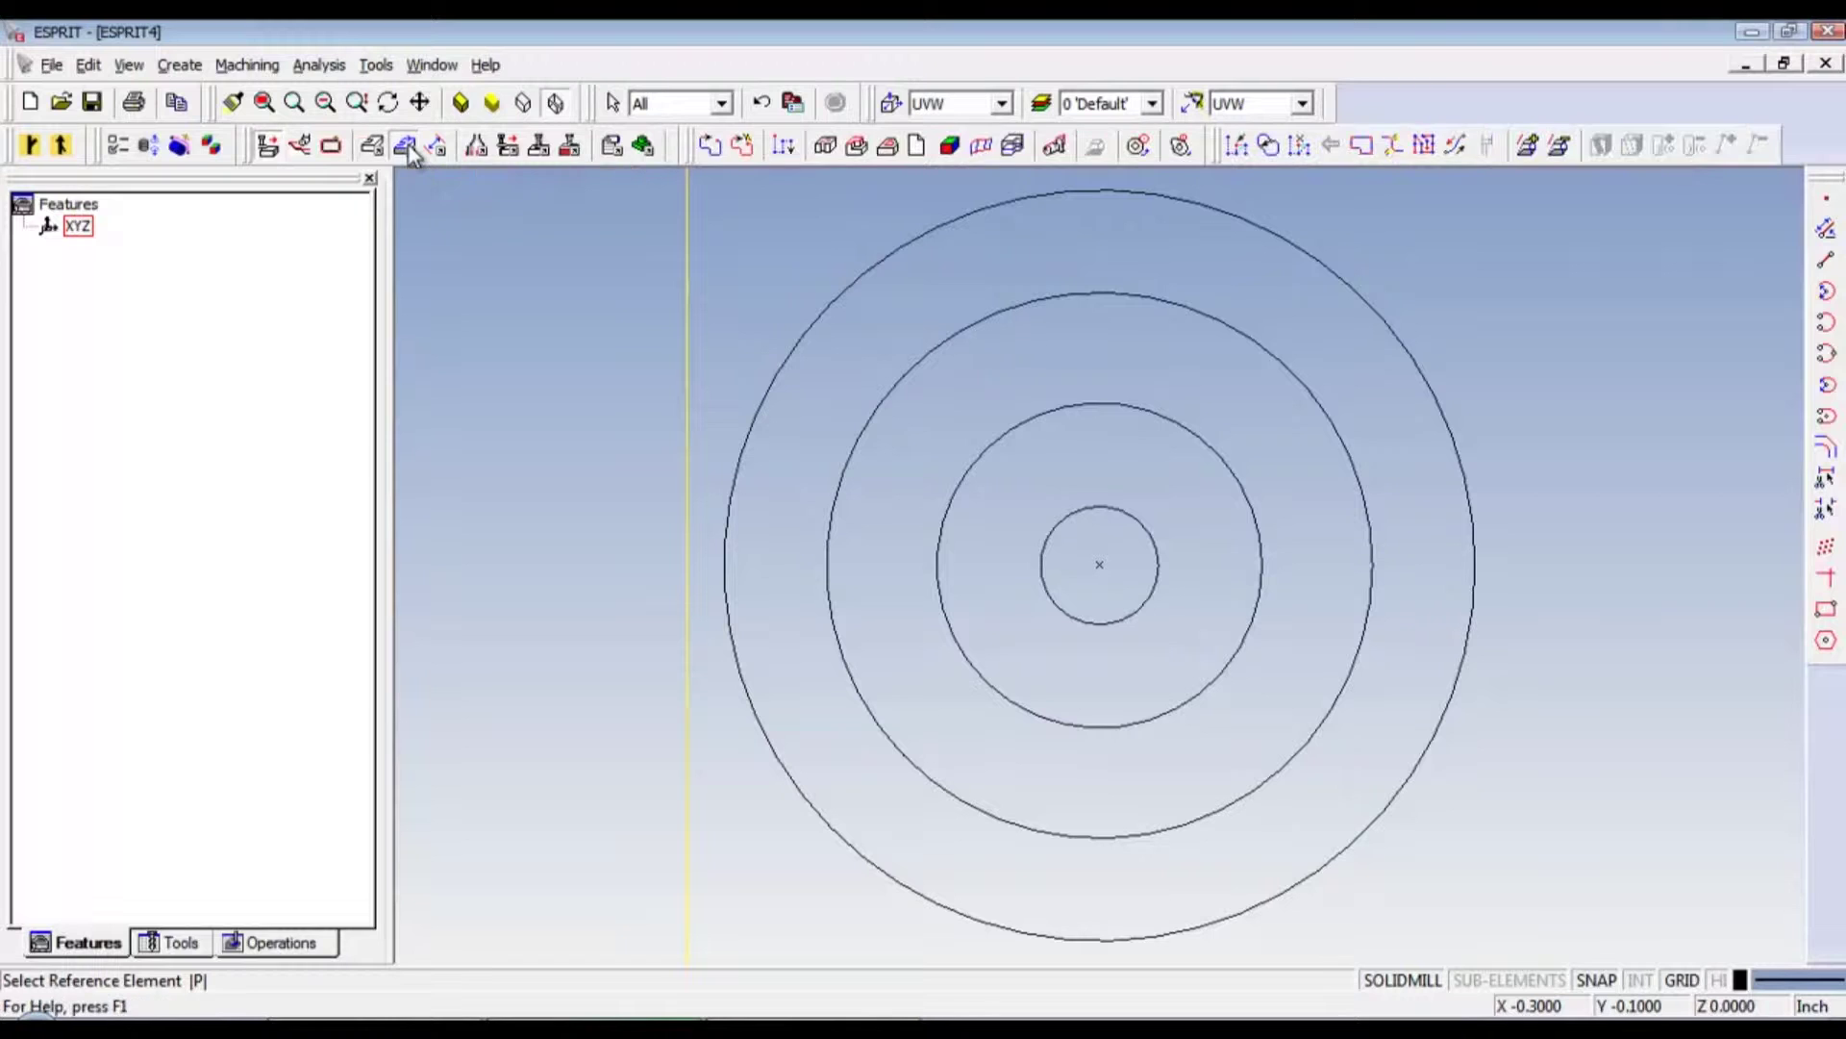
pyautogui.click(661, 416)
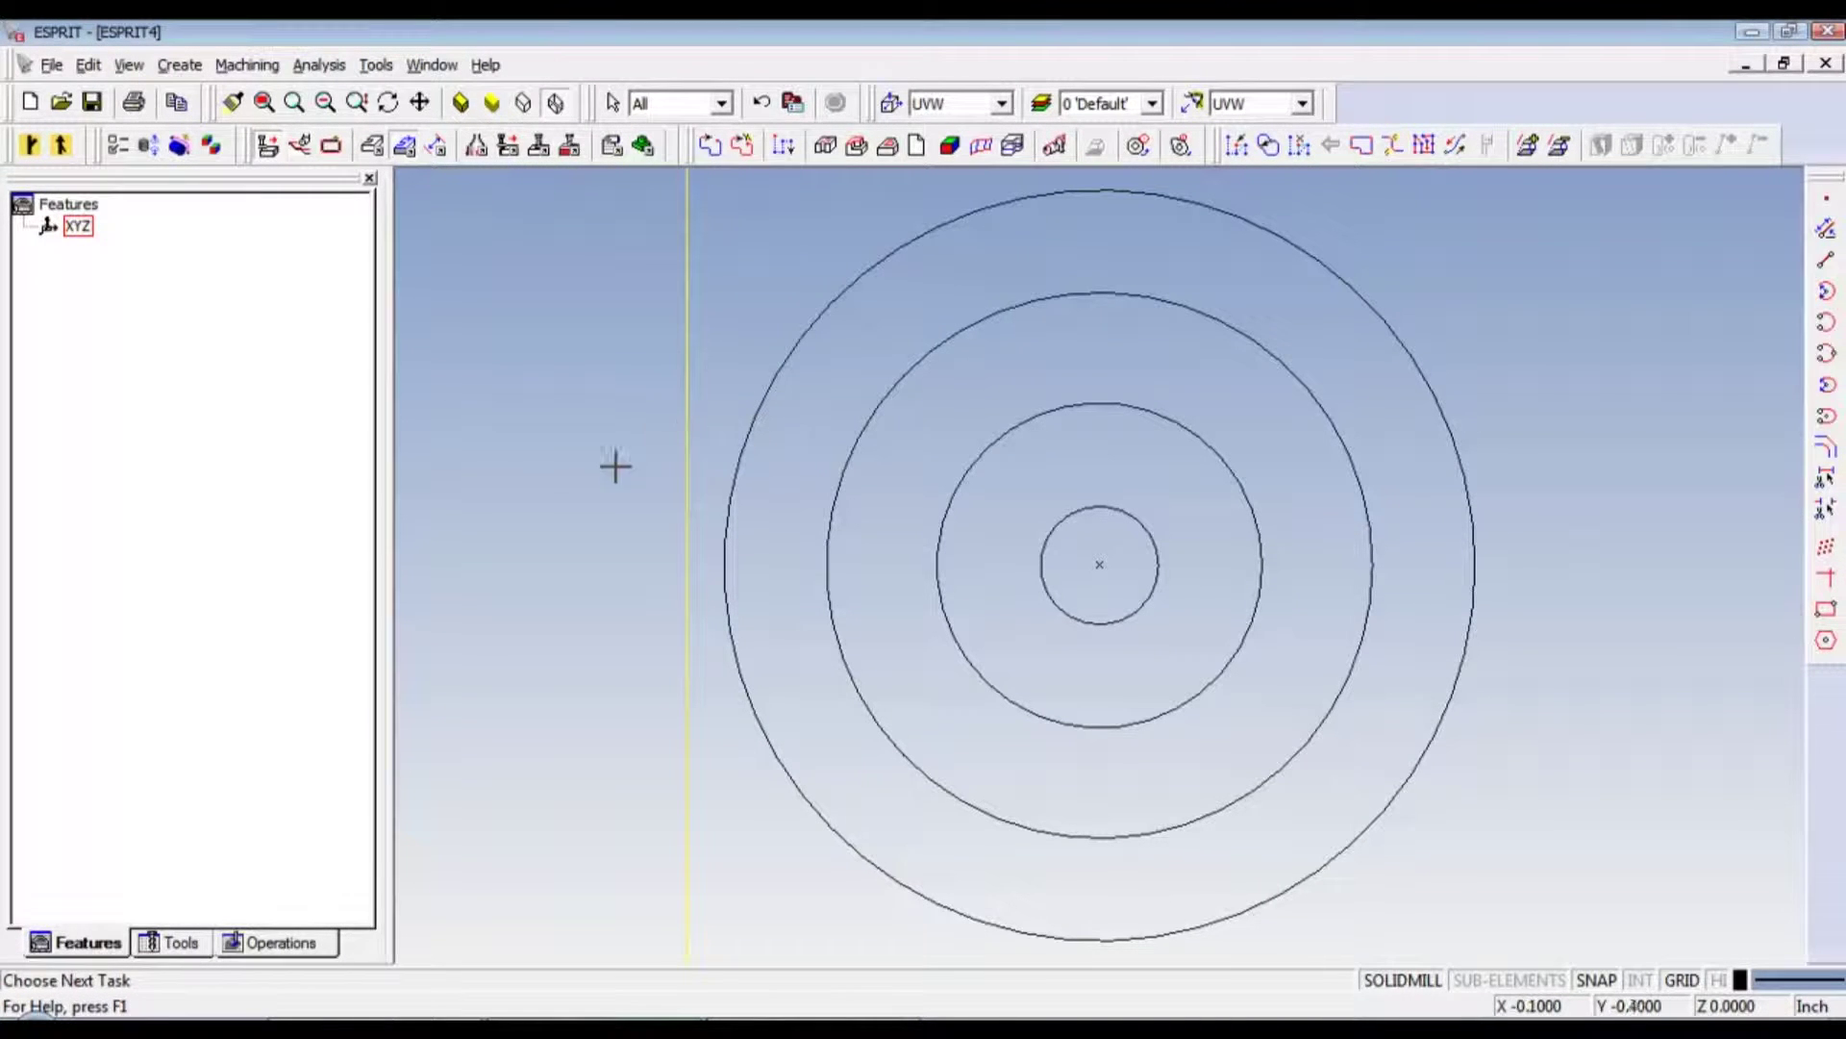
pyautogui.click(756, 415)
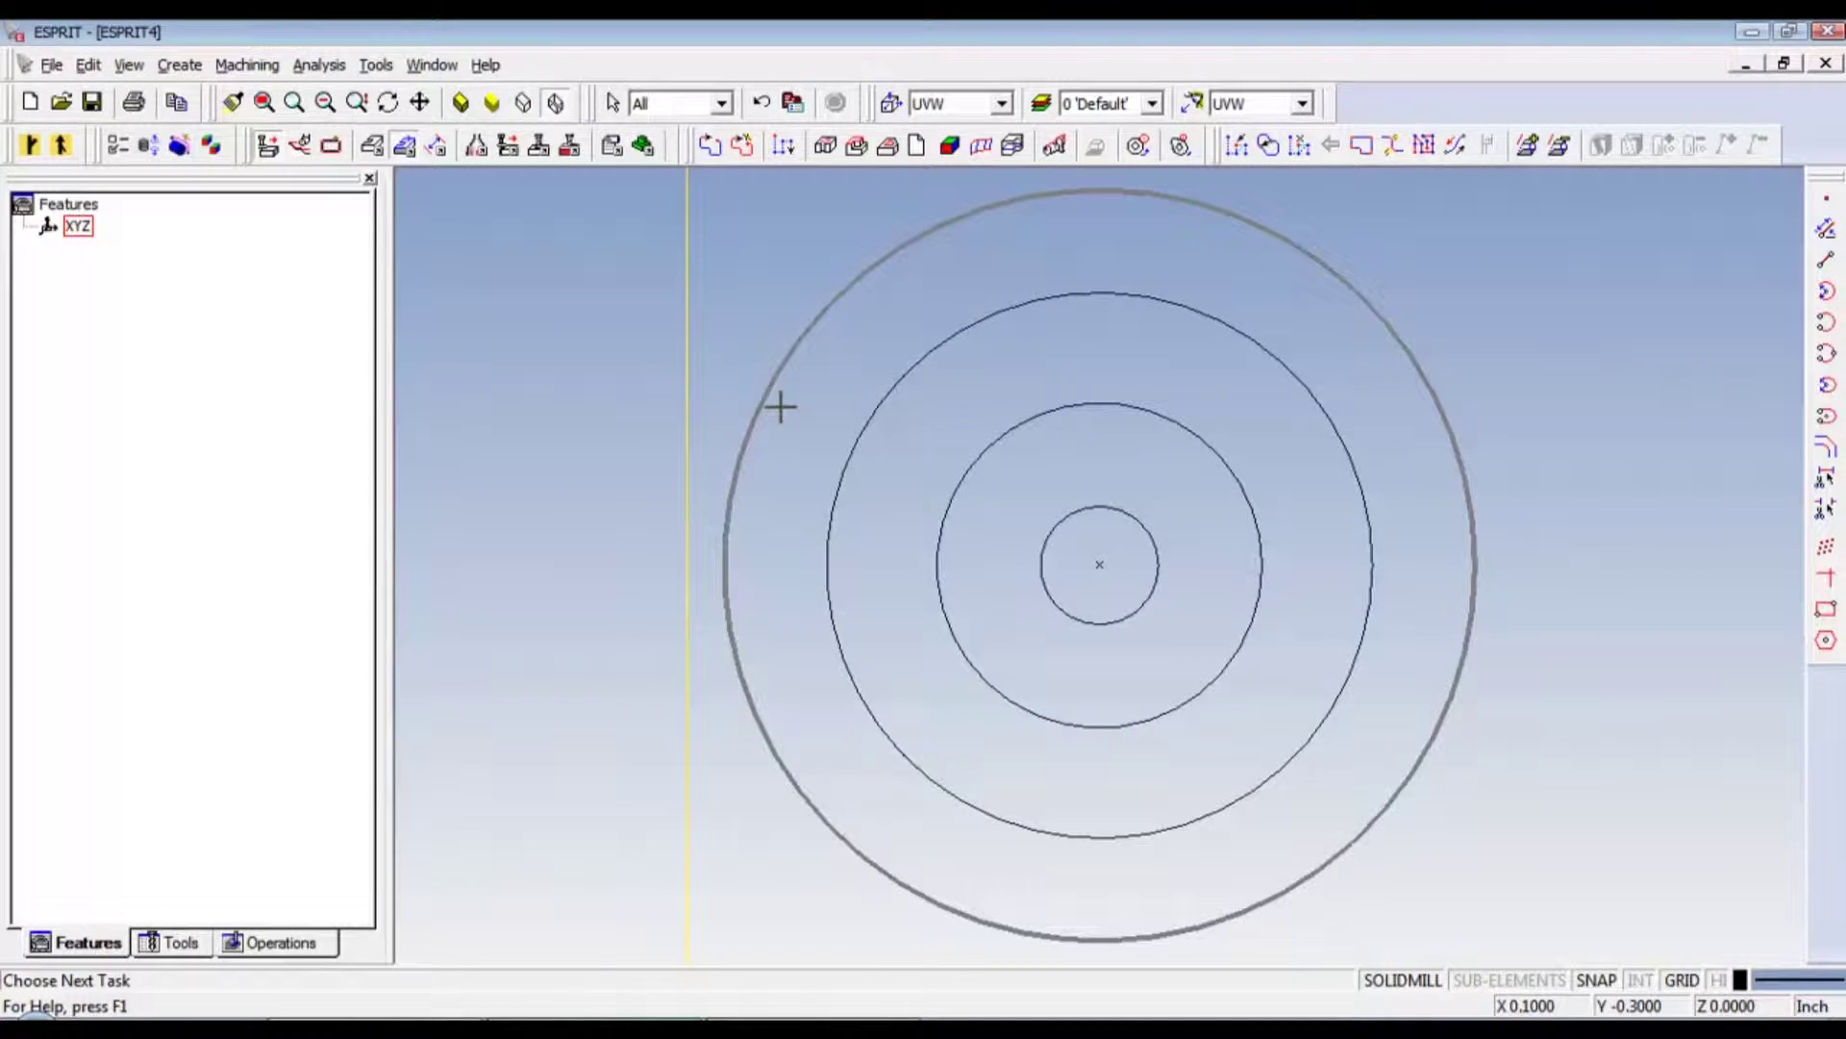
pyautogui.click(743, 146)
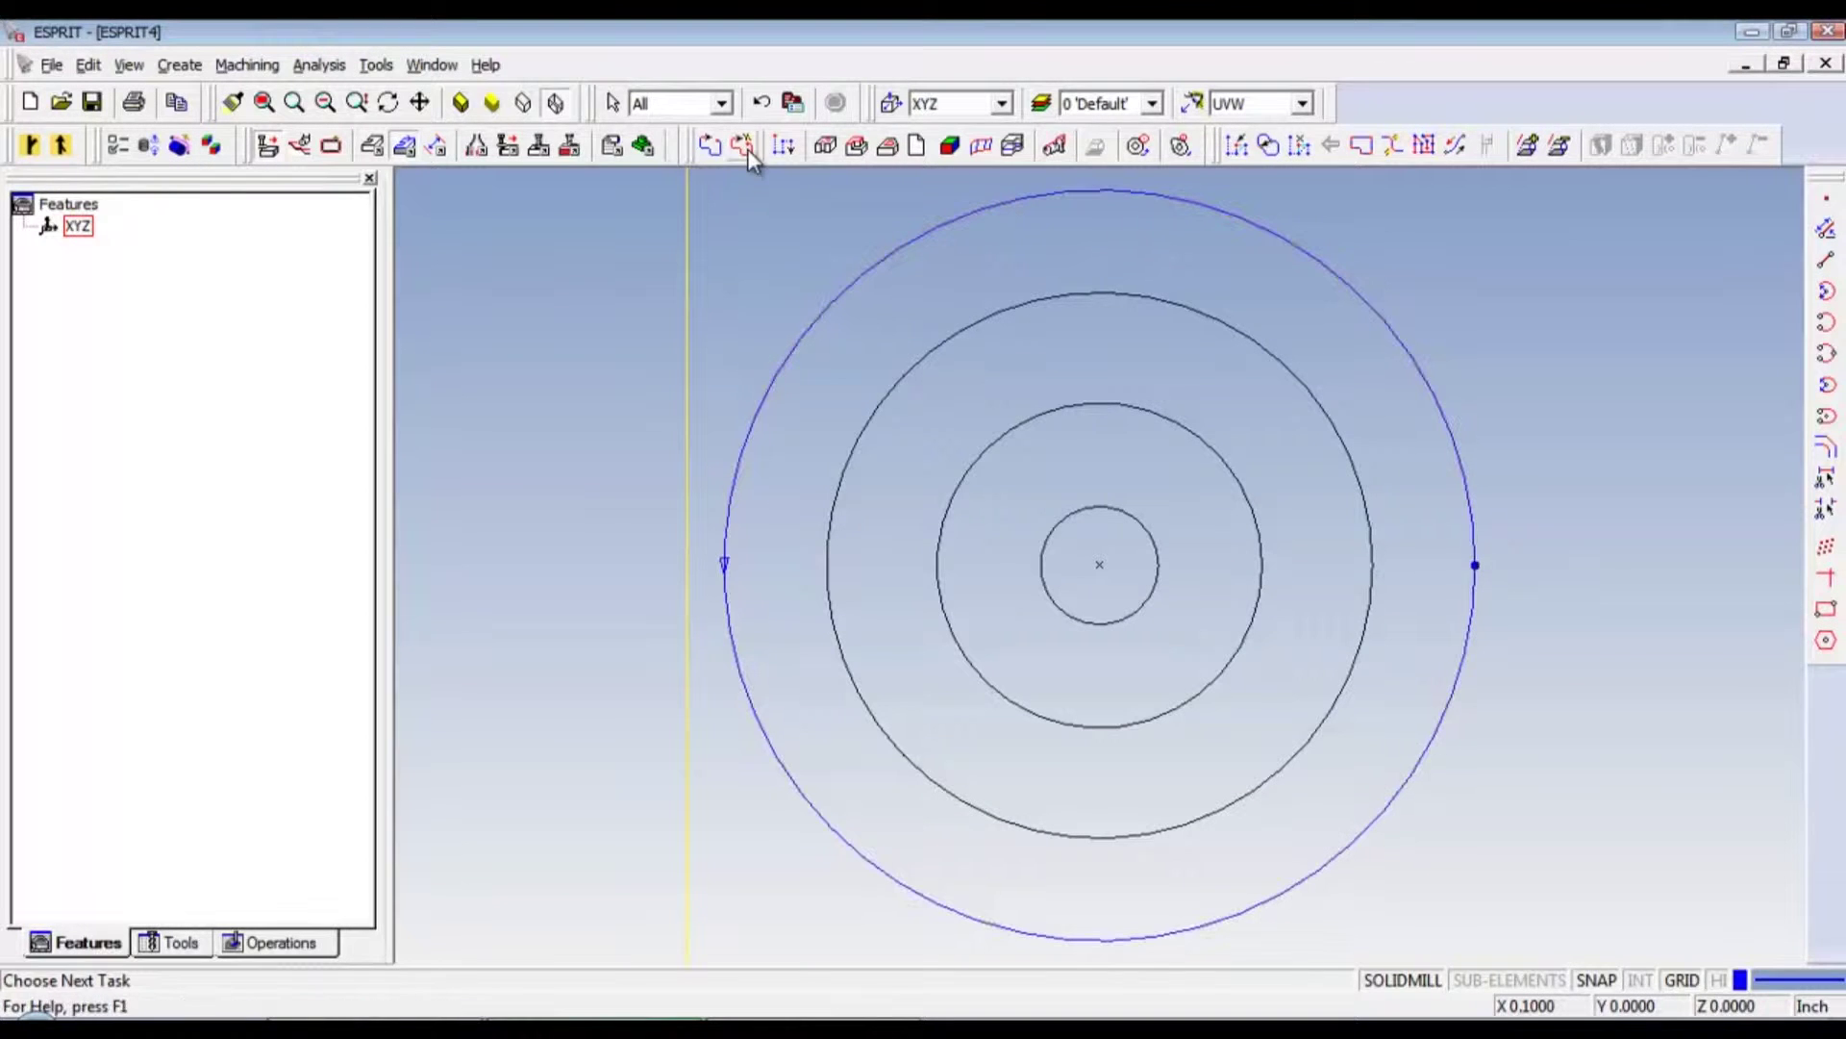
pyautogui.click(868, 427)
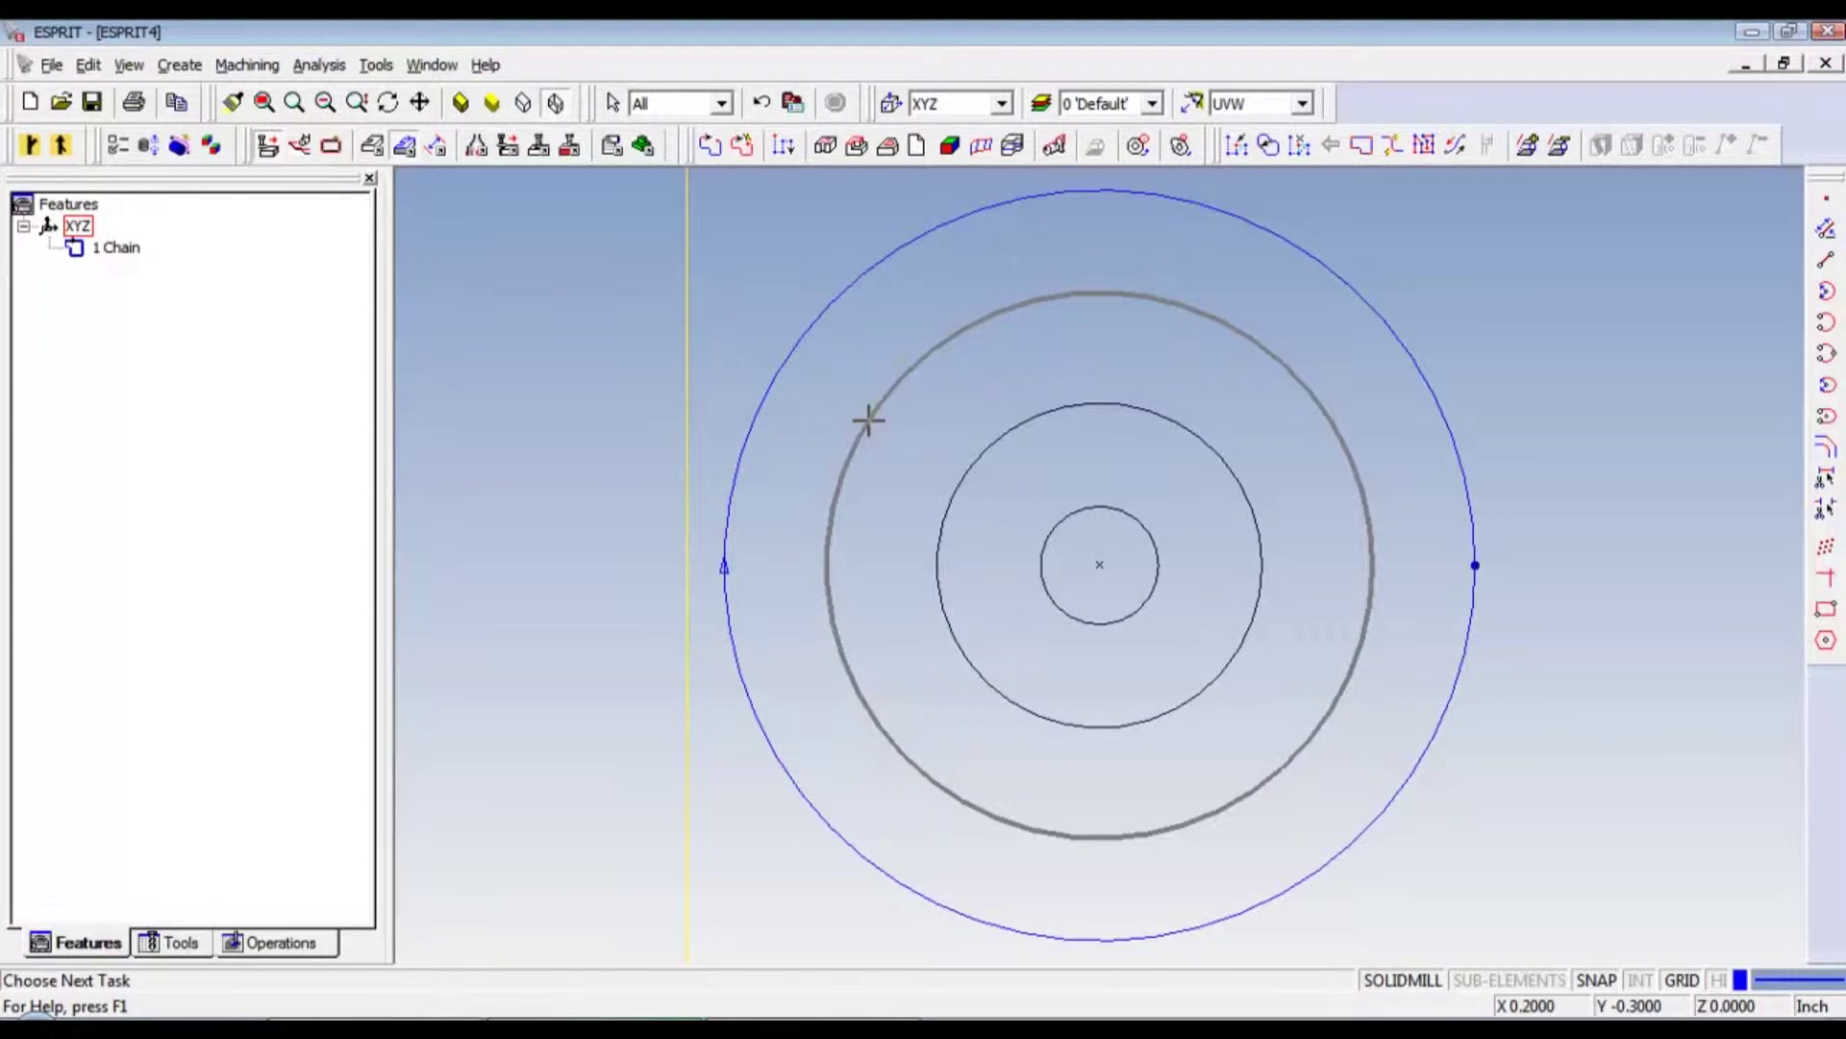
pyautogui.click(742, 147)
pyautogui.click(964, 473)
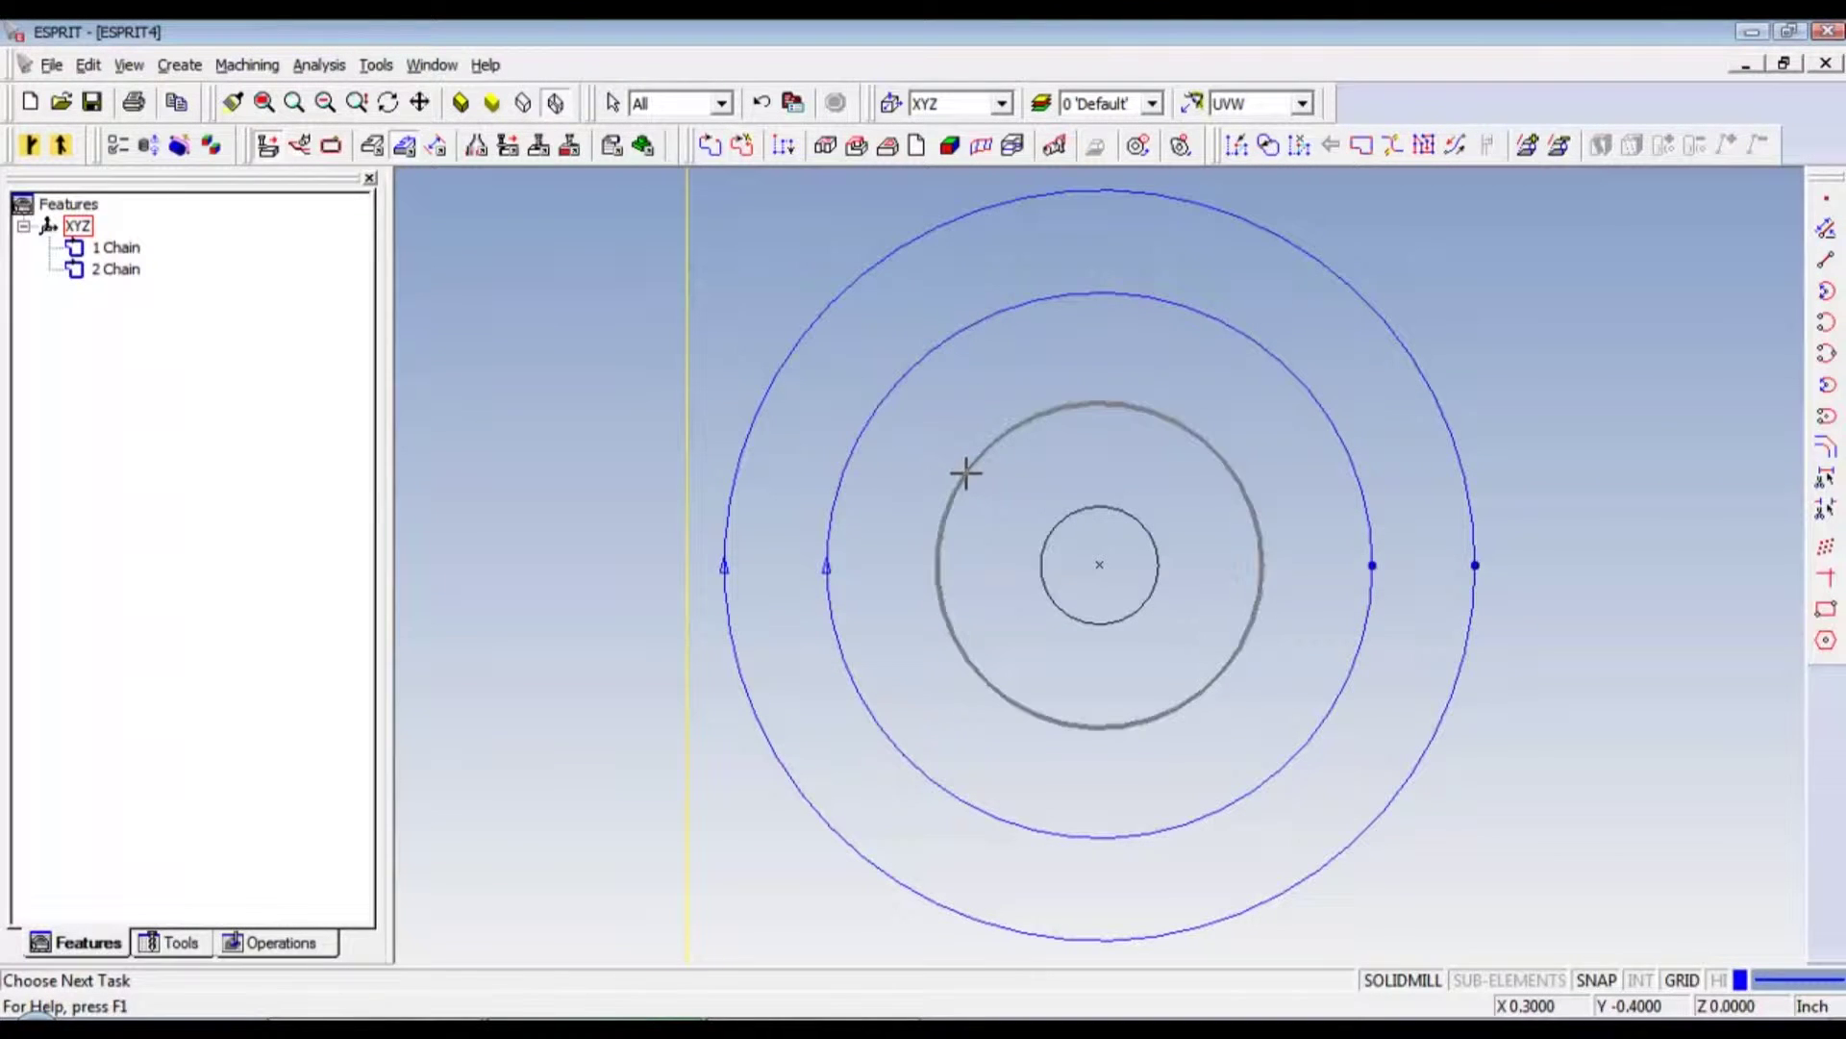
pyautogui.click(742, 146)
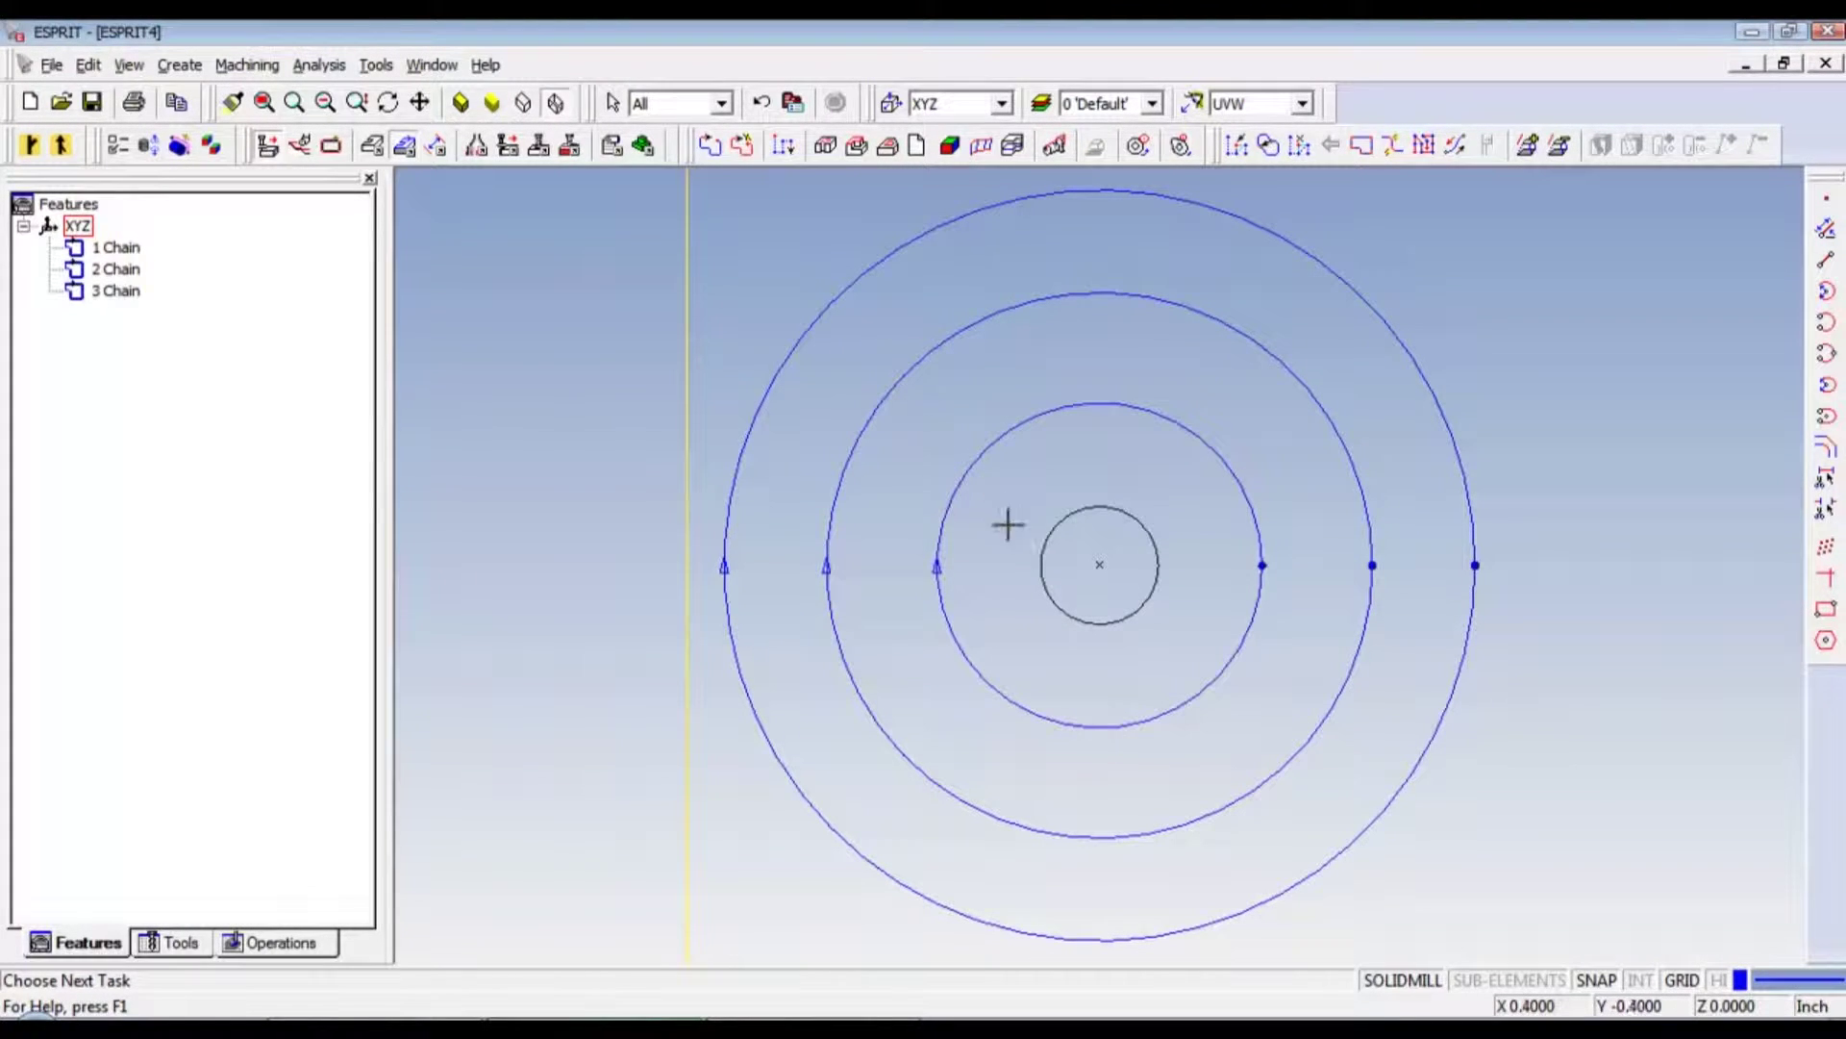
pyautogui.click(1048, 541)
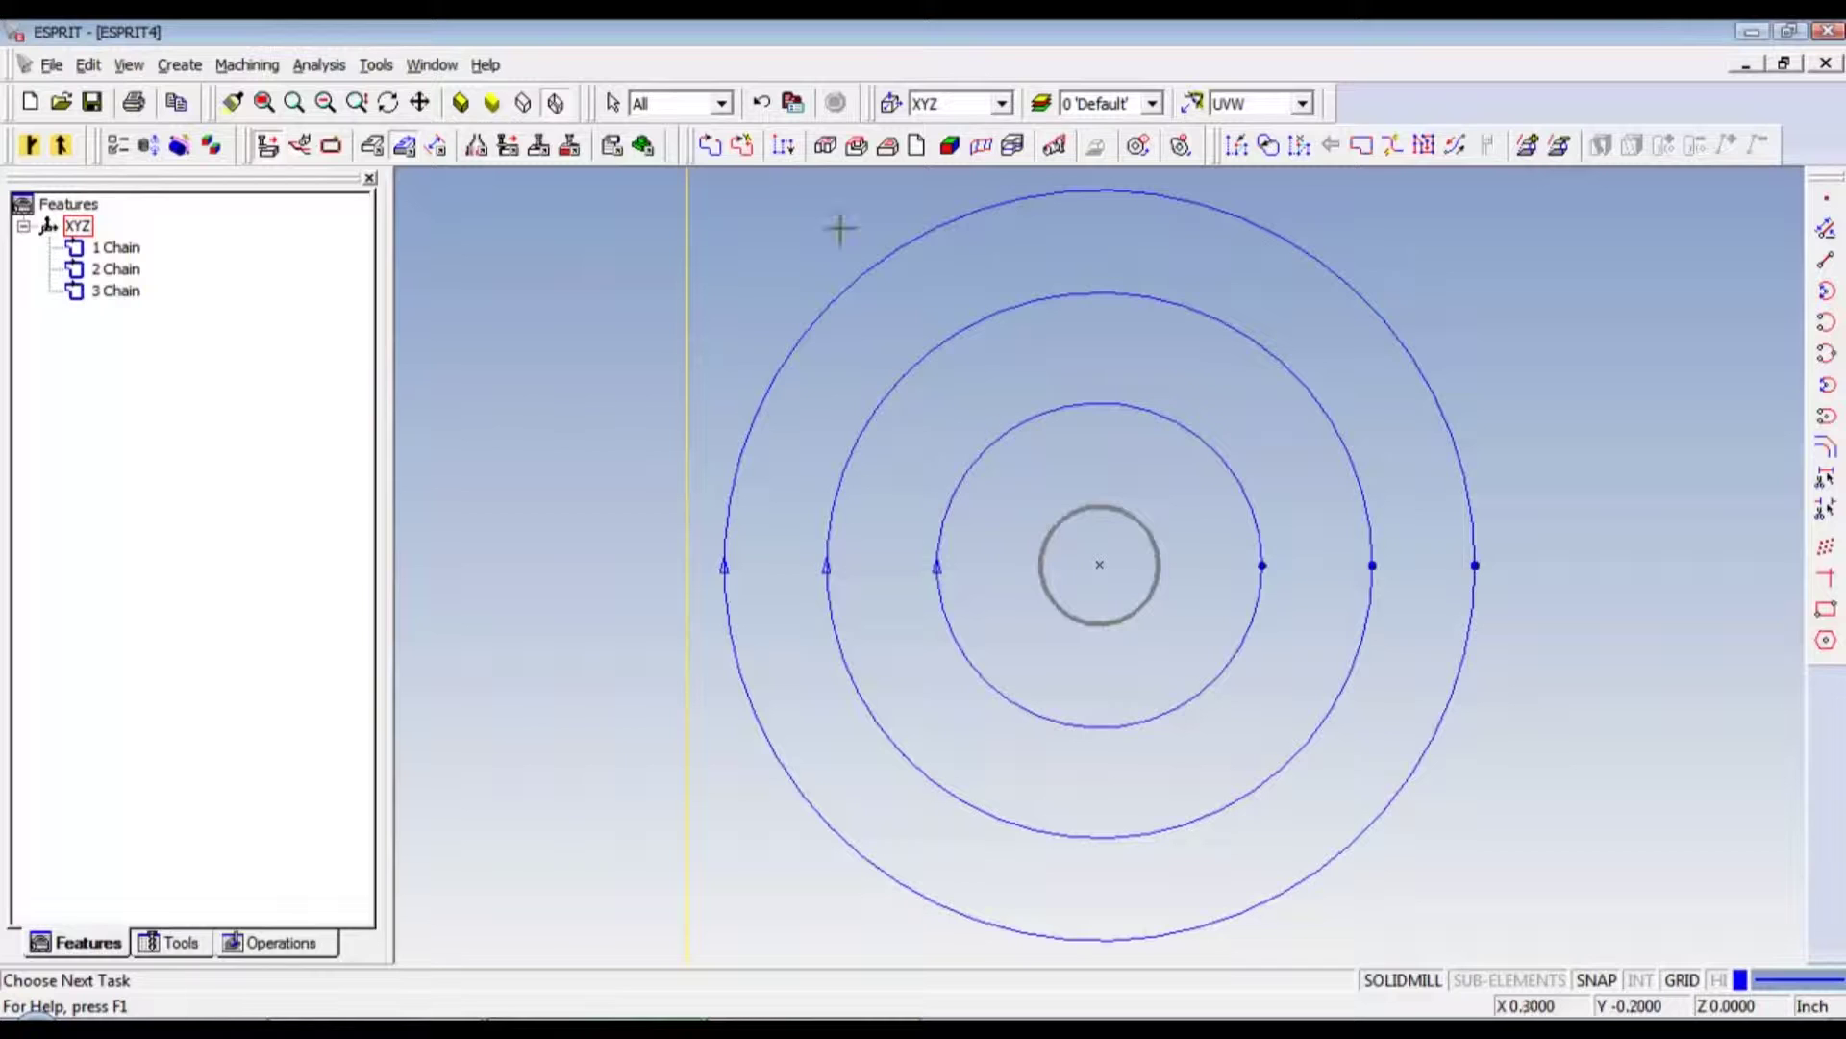
pyautogui.click(741, 146)
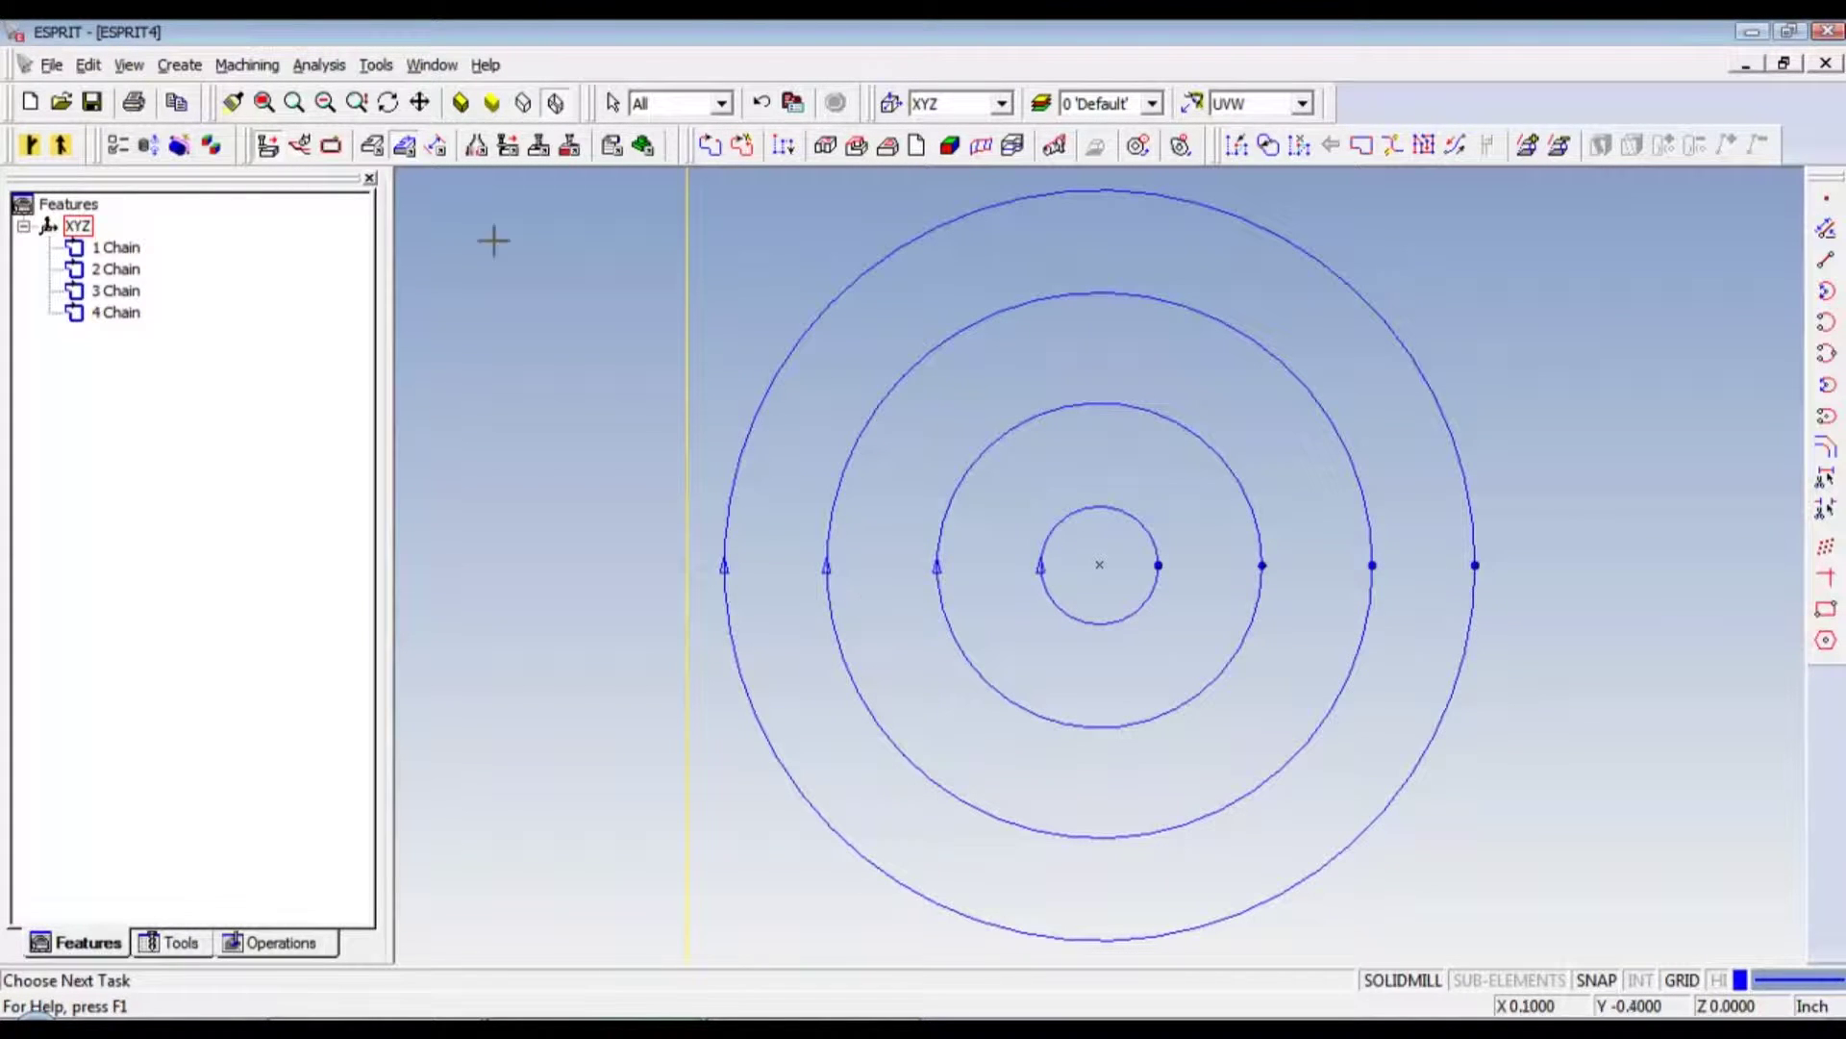
# Start a SolidMill Pocketing operation on 1 Chain and show the tool list.
pyautogui.click(115, 249)
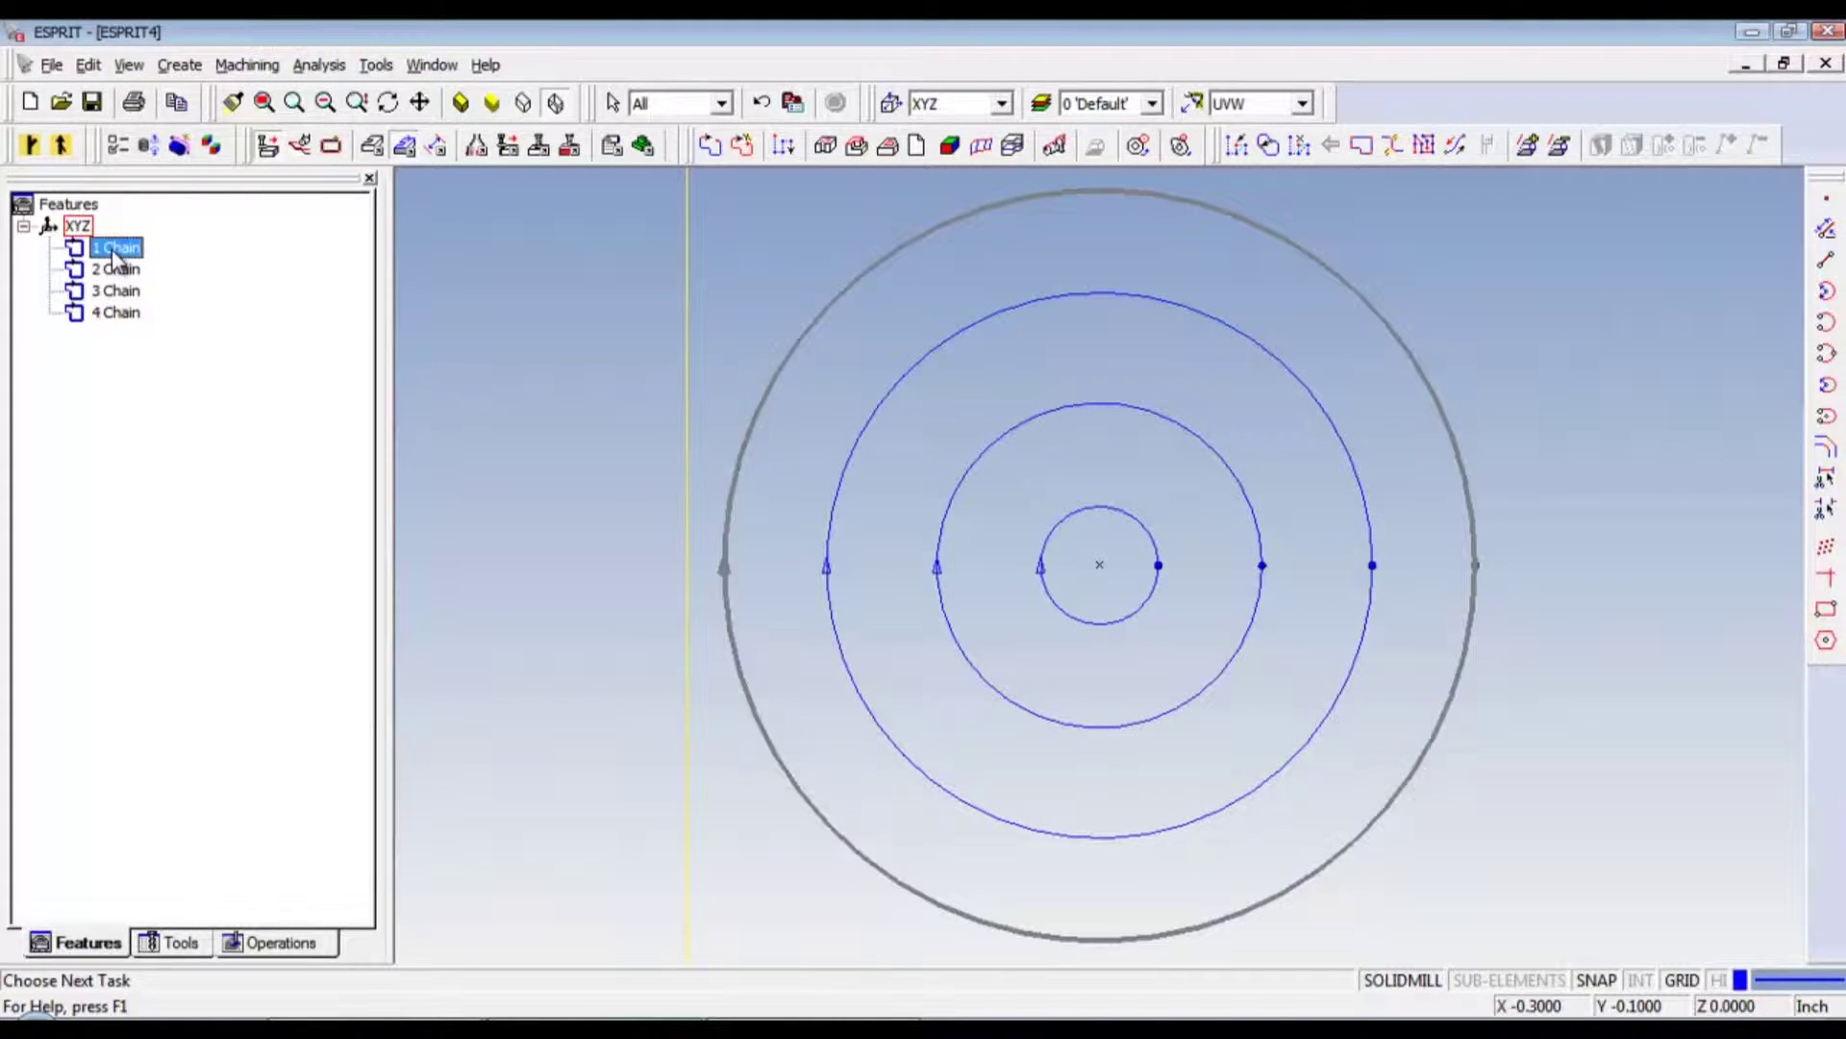
pyautogui.click(246, 66)
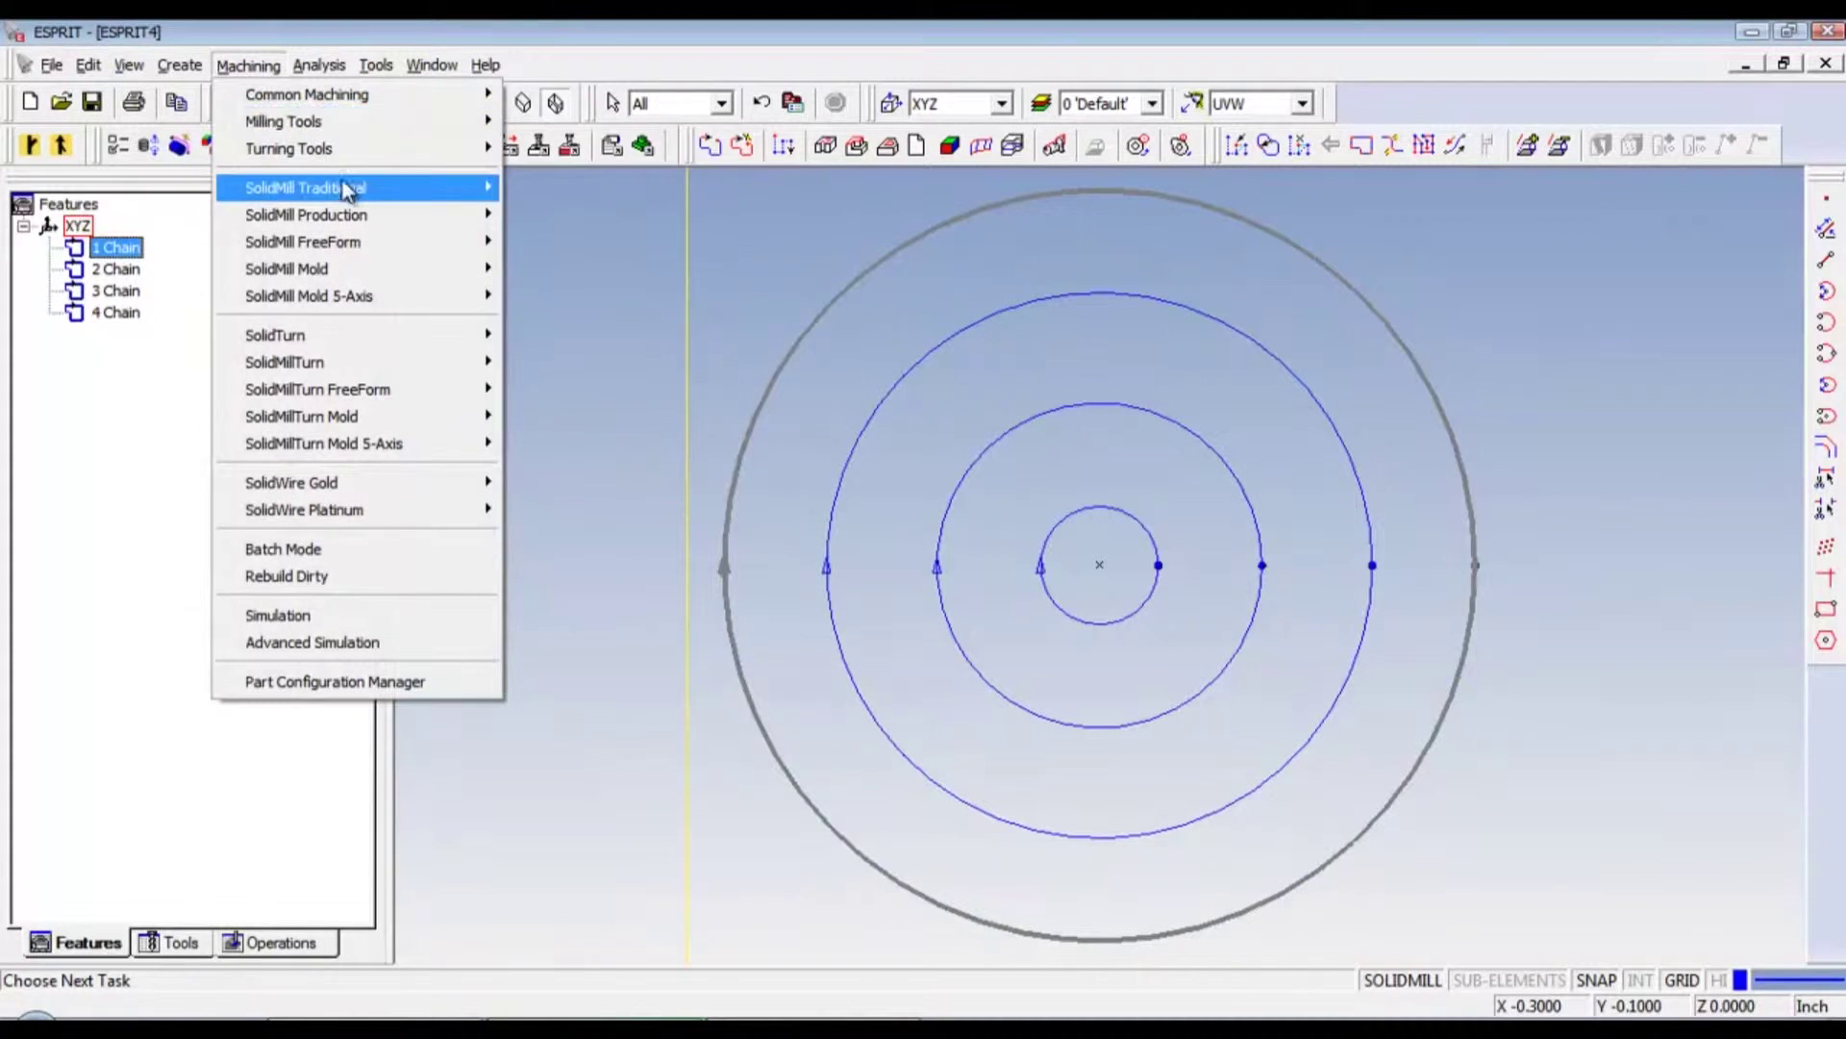
pyautogui.moveTo(342, 187)
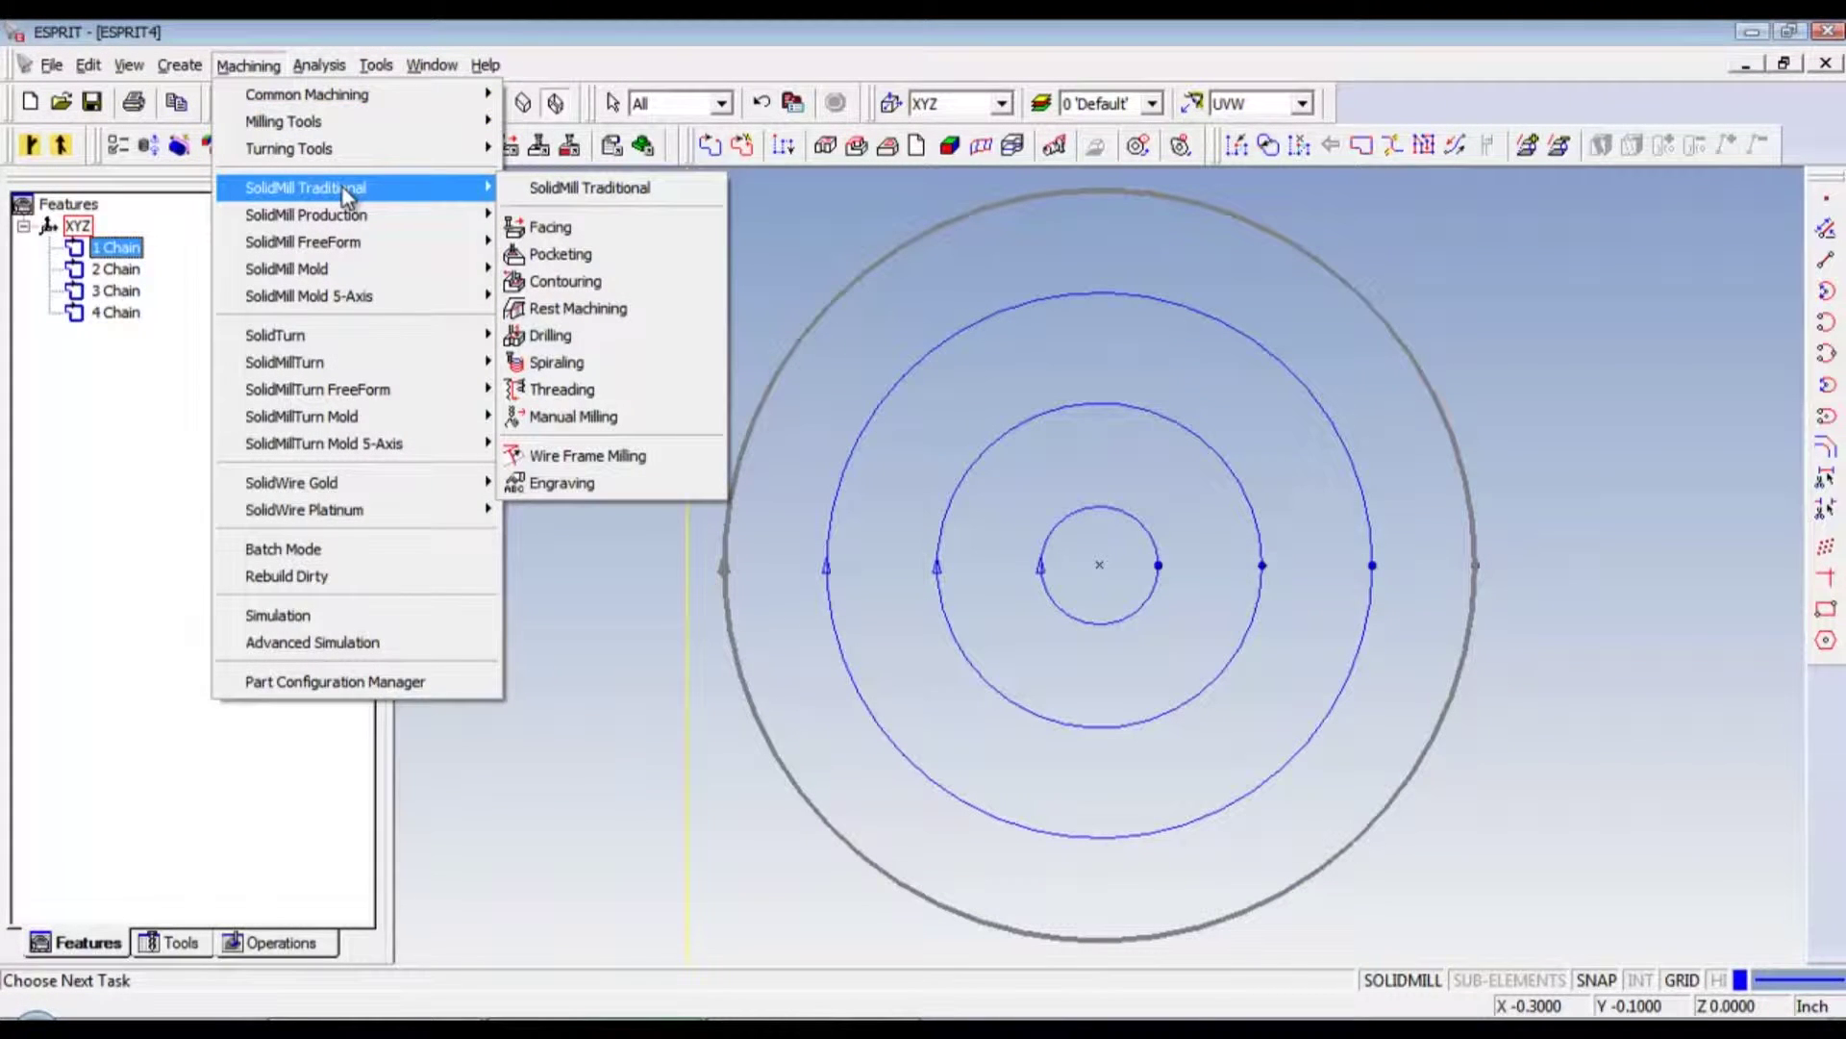
pyautogui.click(569, 251)
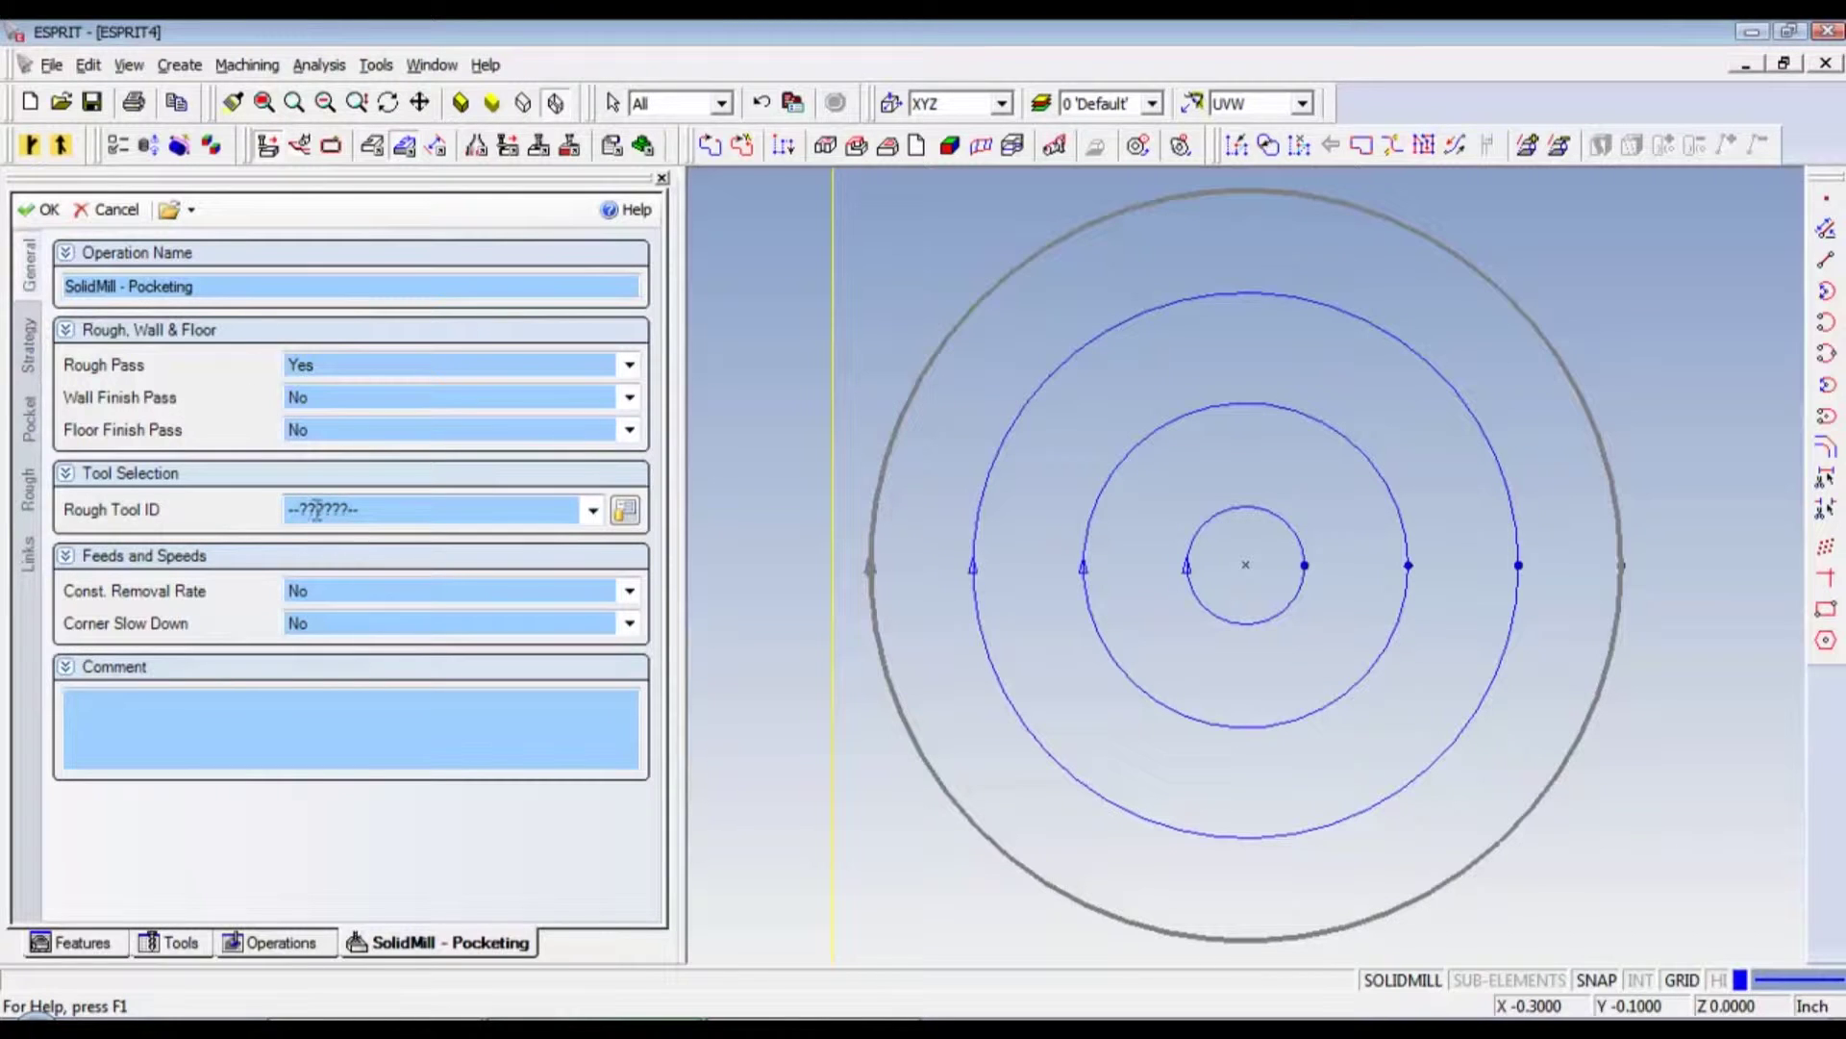
pyautogui.click(173, 944)
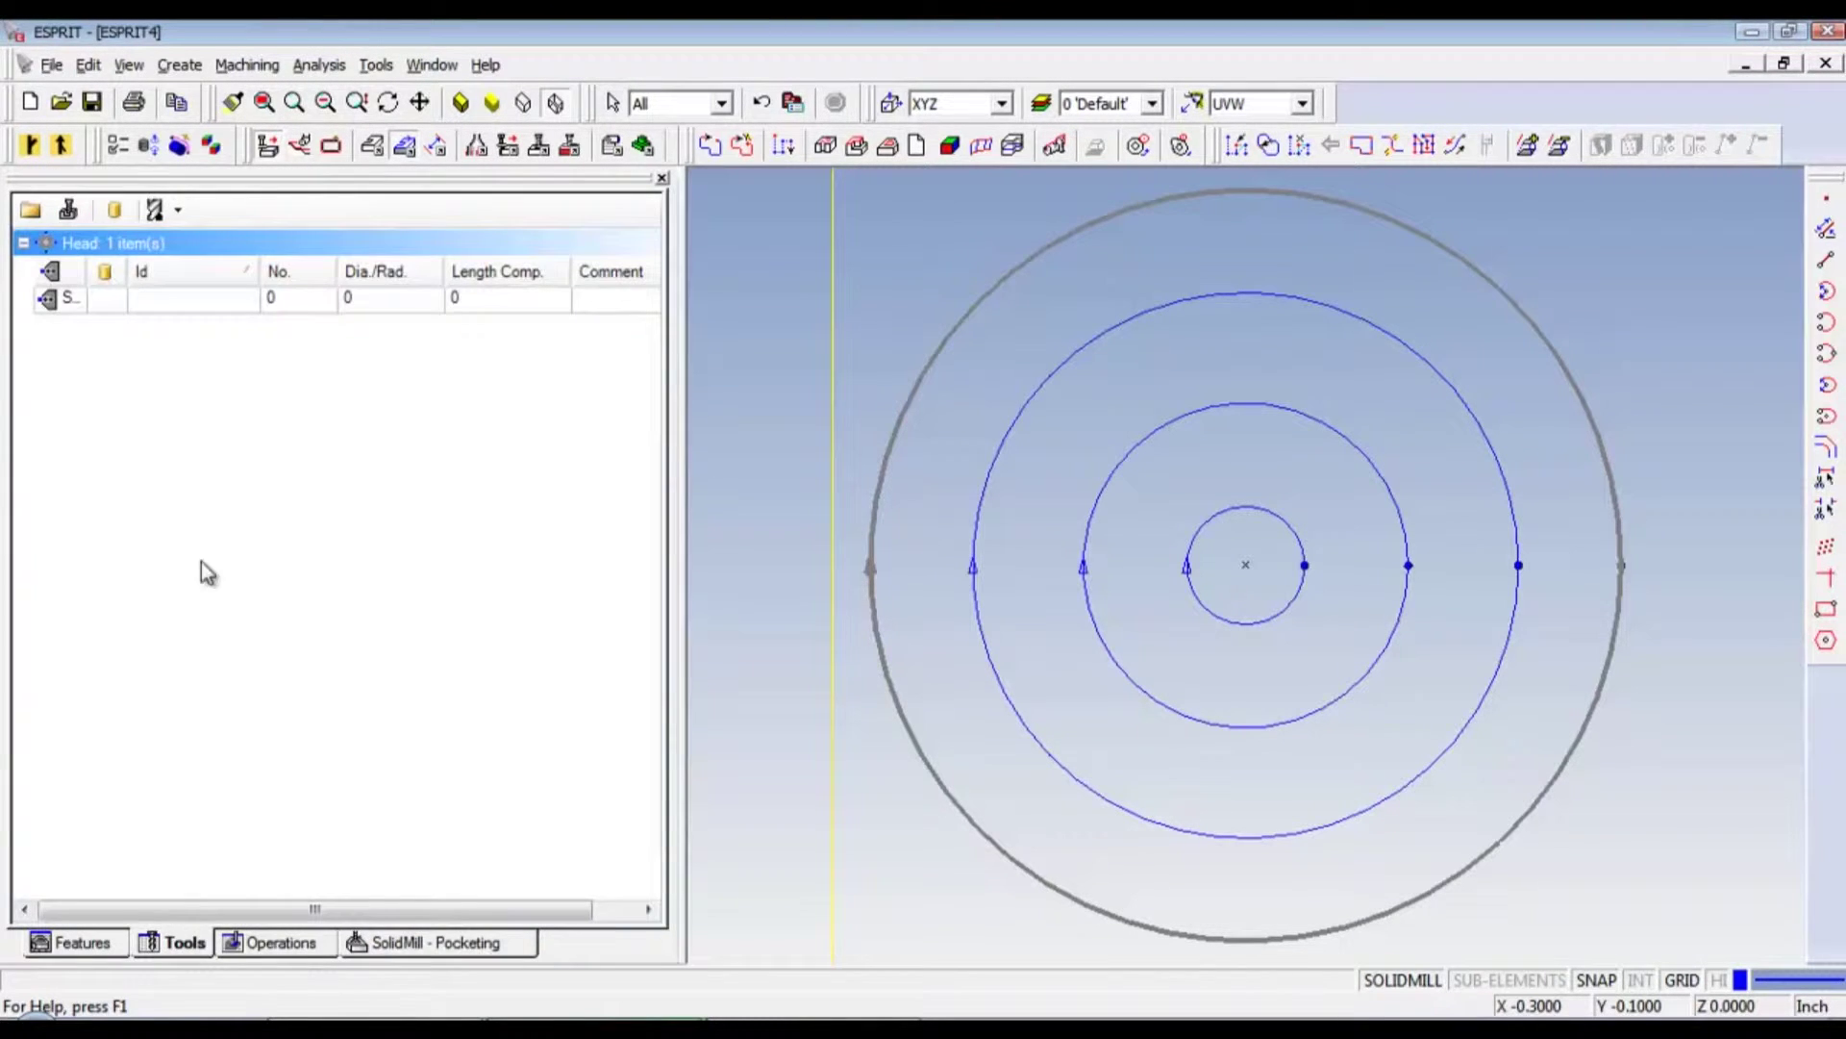
# Create a new End Mill tool with a blue simulation cut colour.
pyautogui.rightClick(185, 364)
pyautogui.moveTo(248, 375)
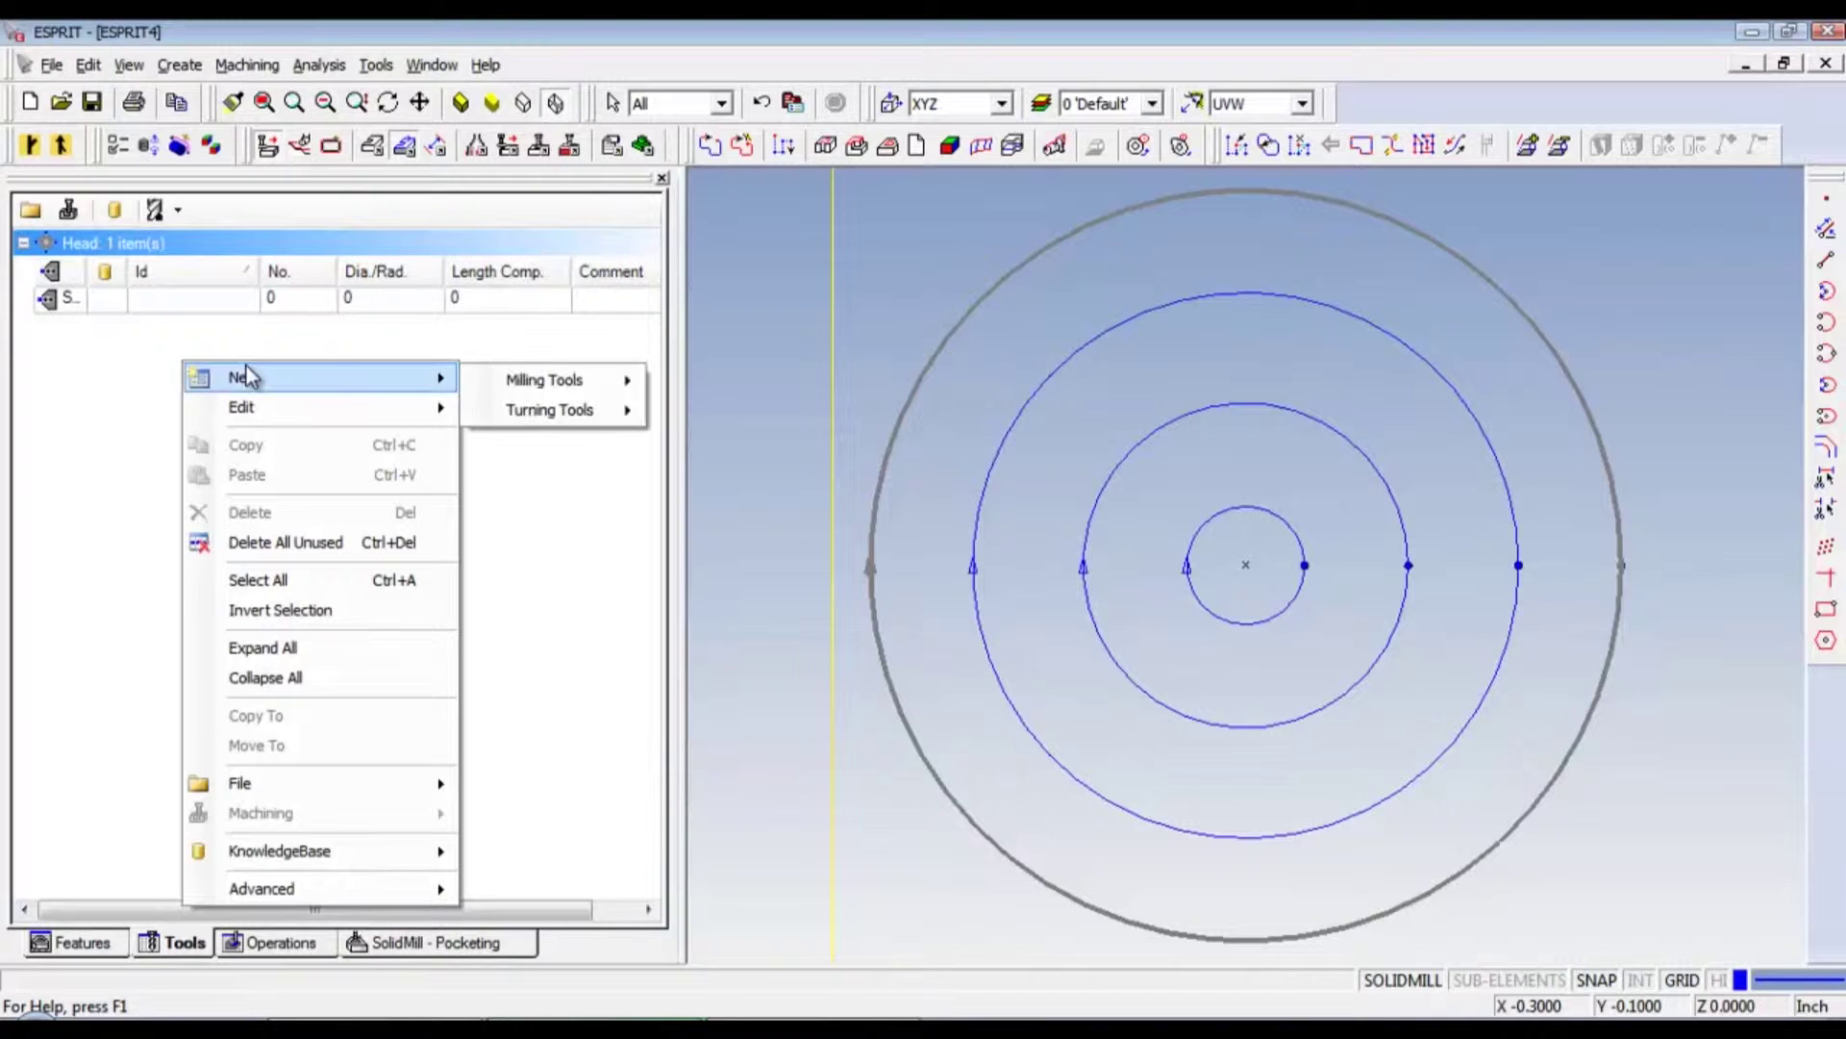
pyautogui.moveTo(501, 381)
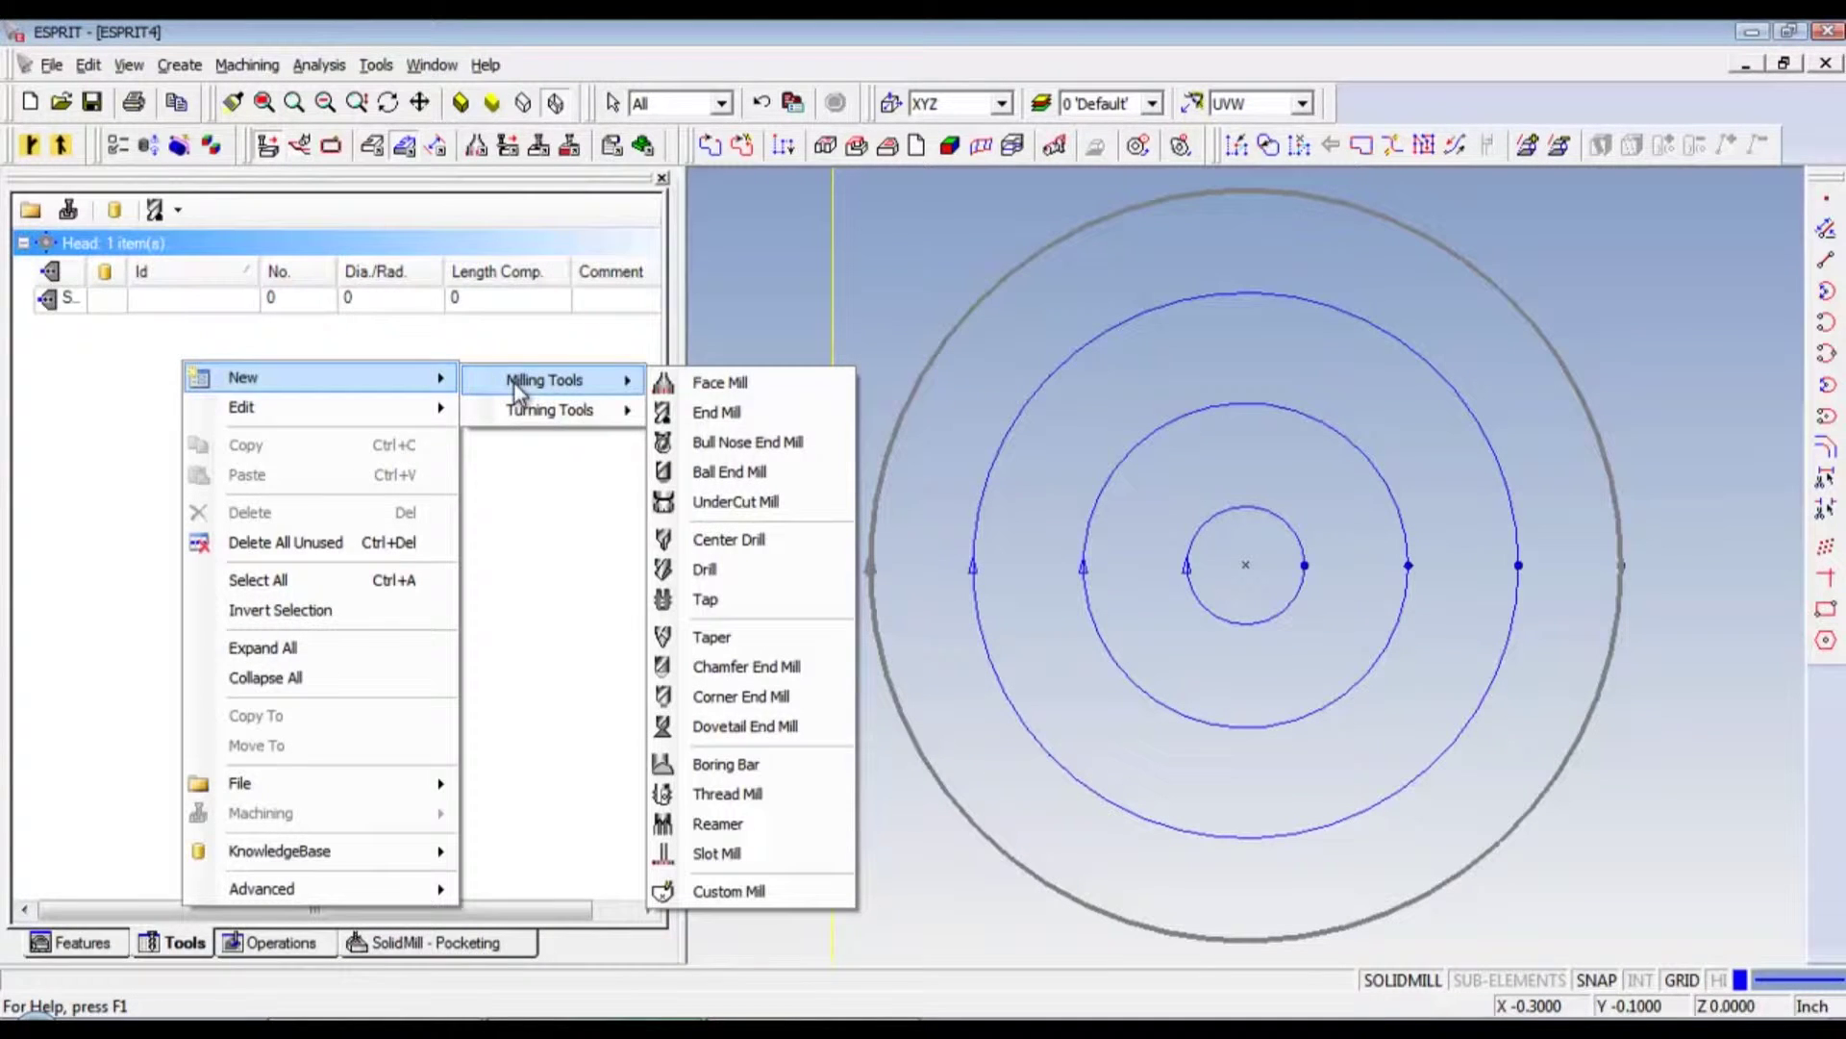
pyautogui.click(679, 415)
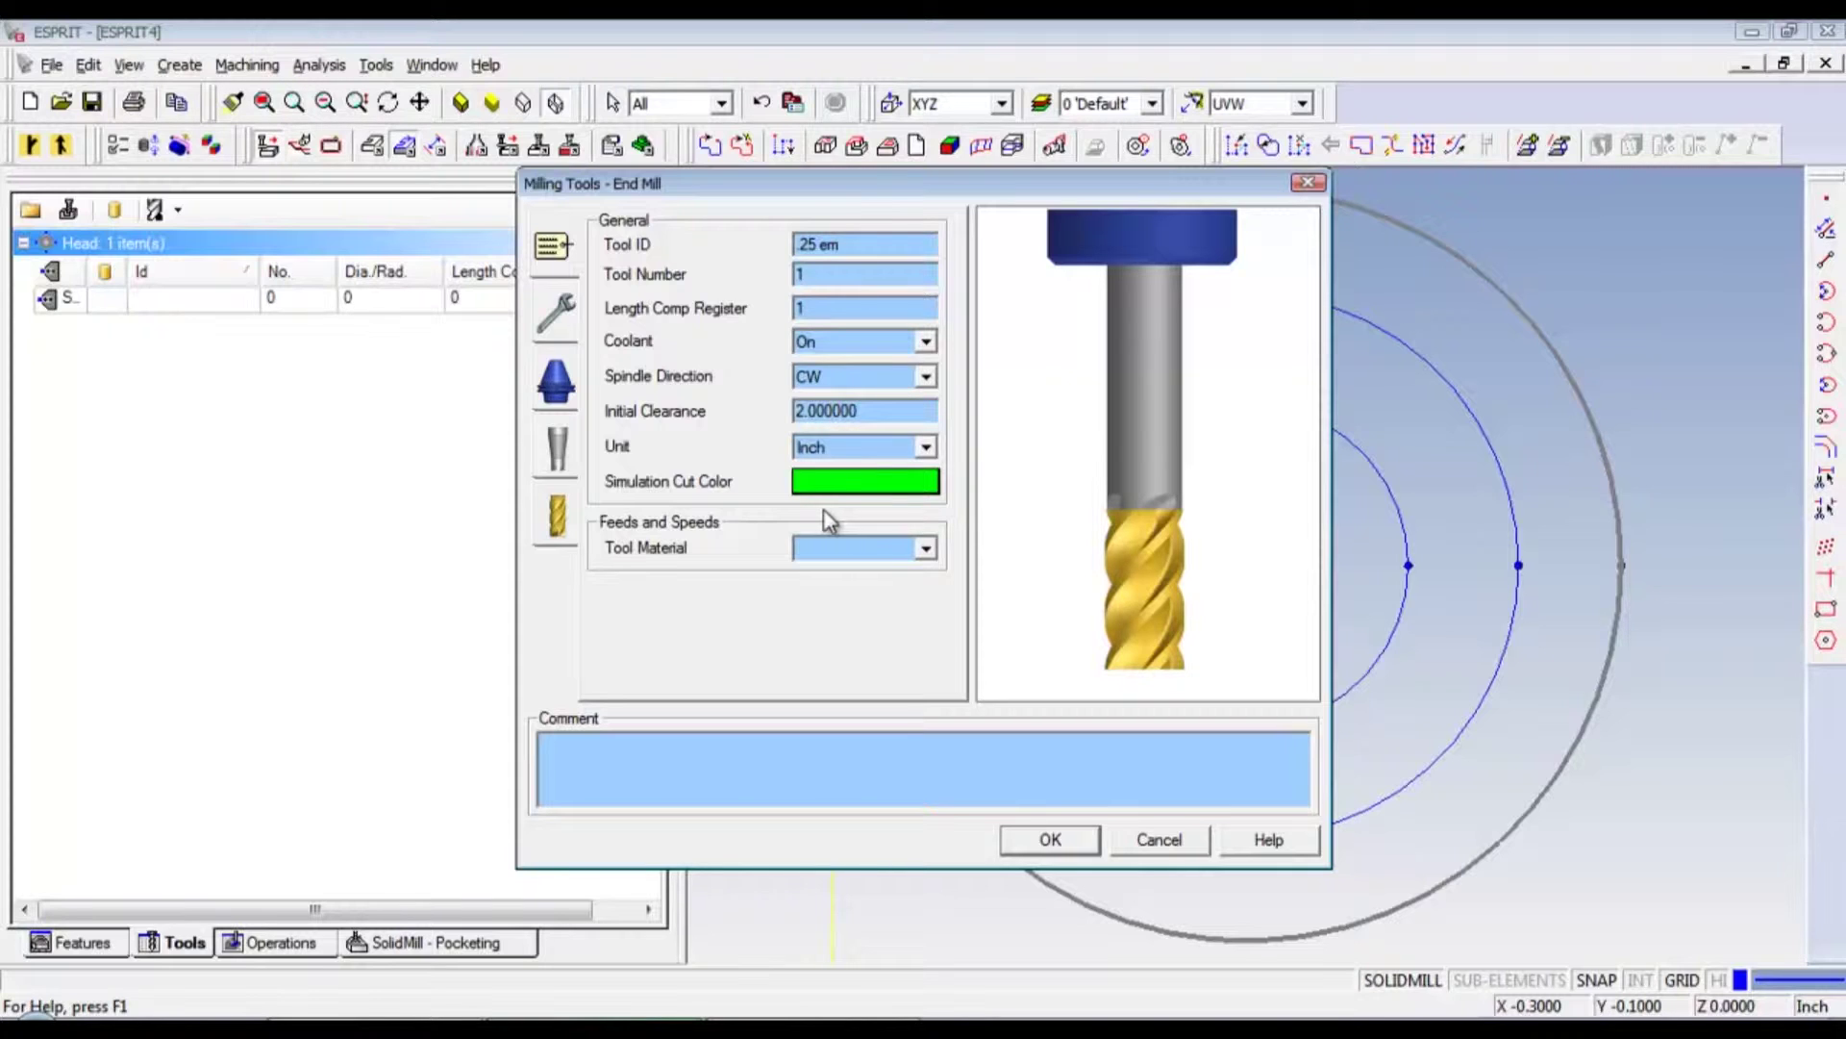
pyautogui.click(829, 488)
pyautogui.click(835, 434)
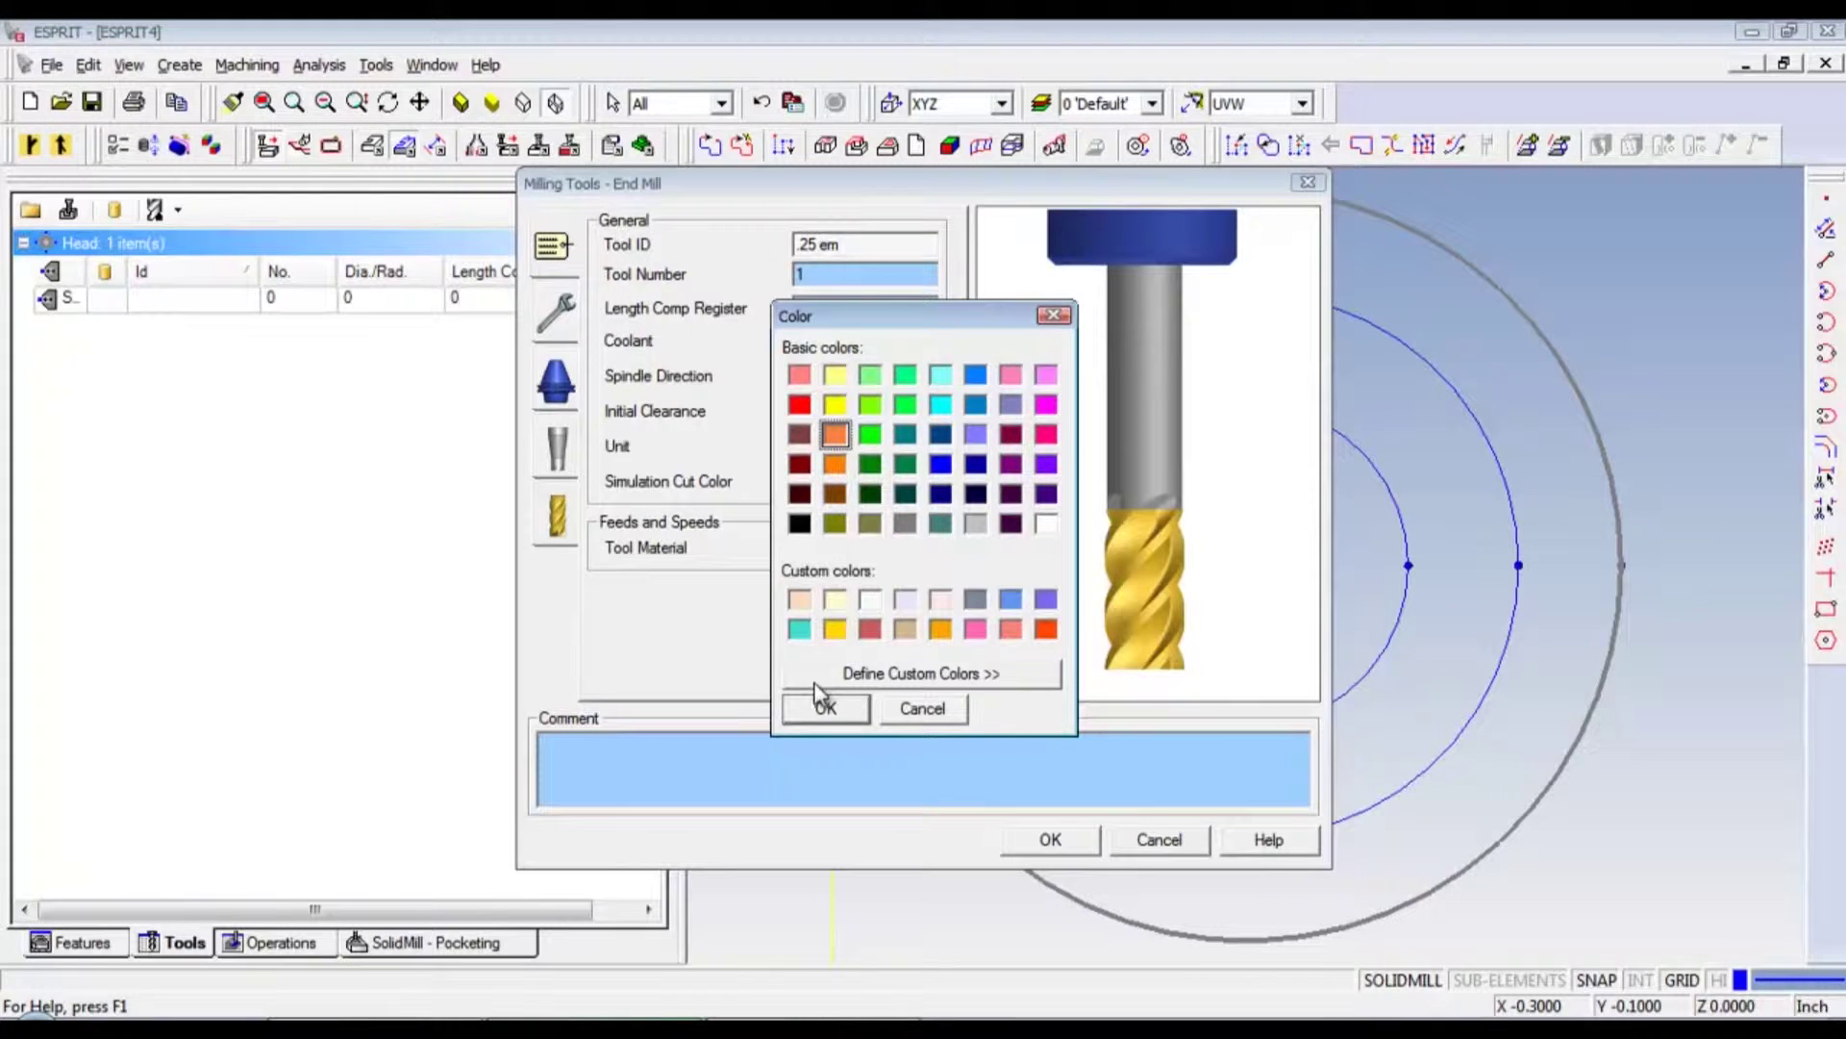
pyautogui.click(800, 629)
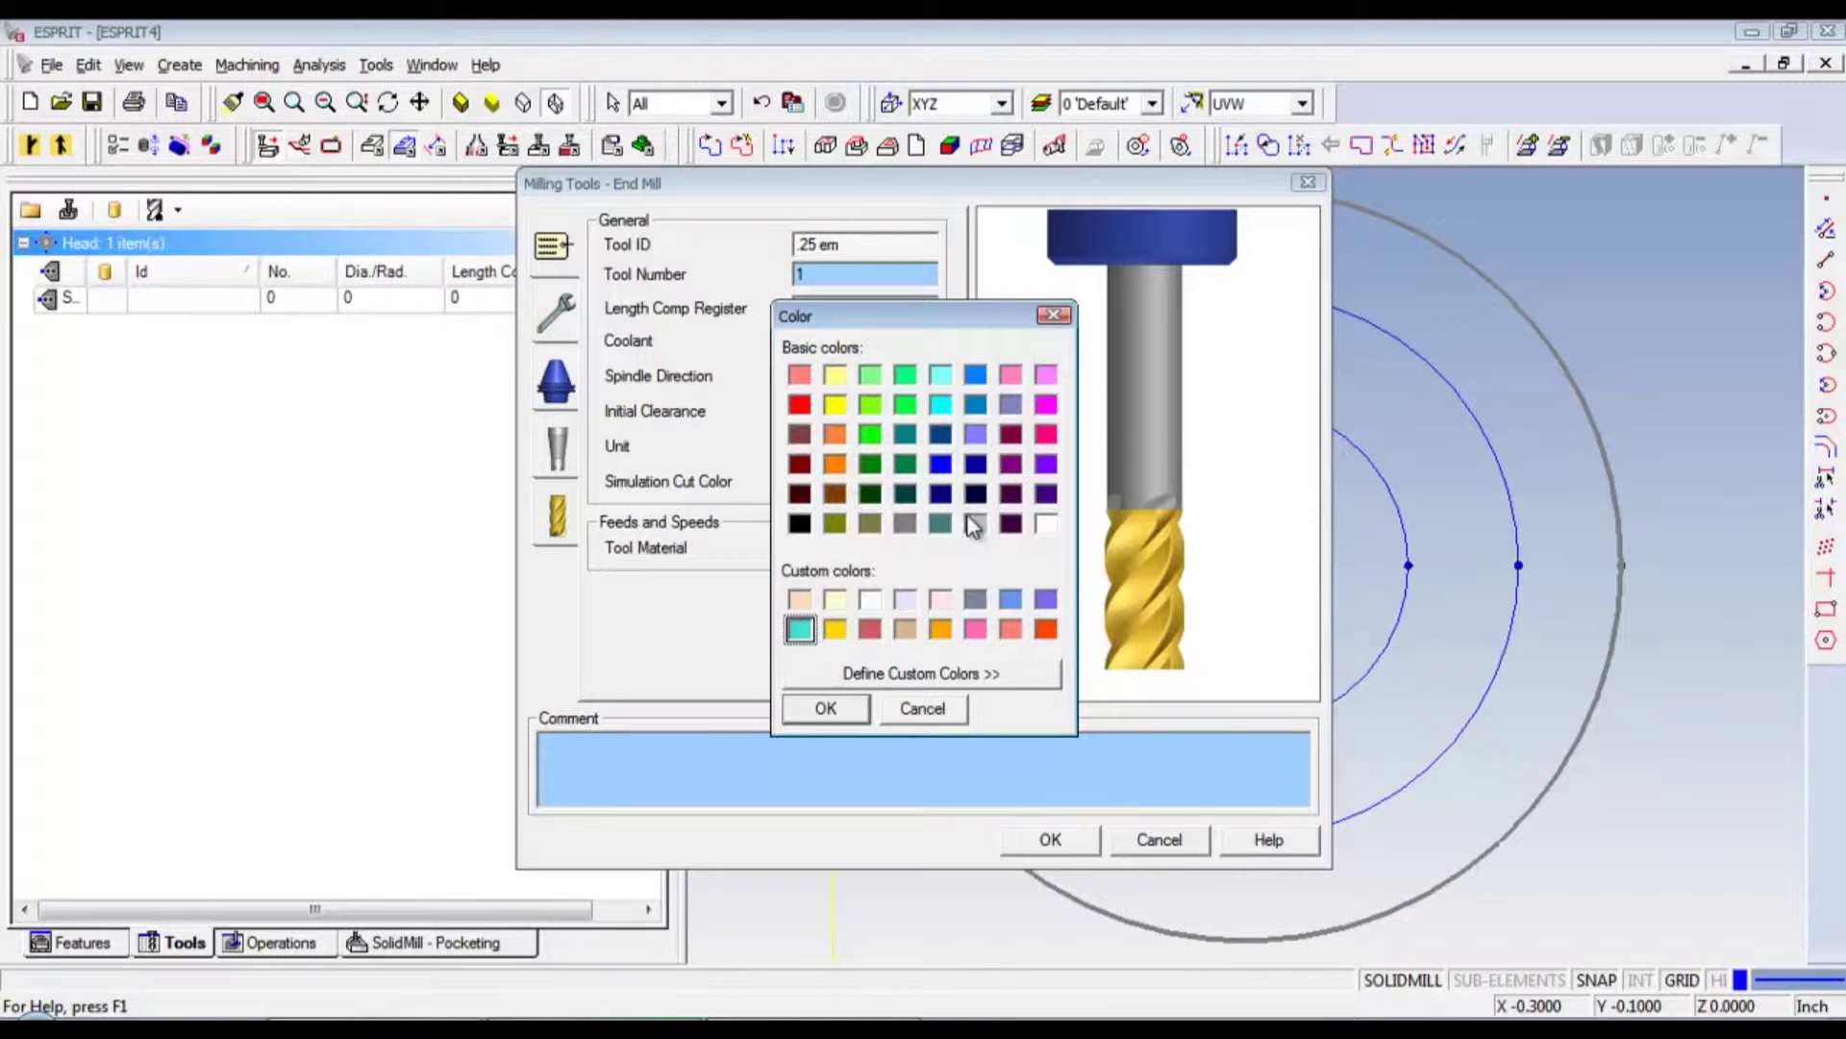
pyautogui.click(941, 465)
pyautogui.click(828, 709)
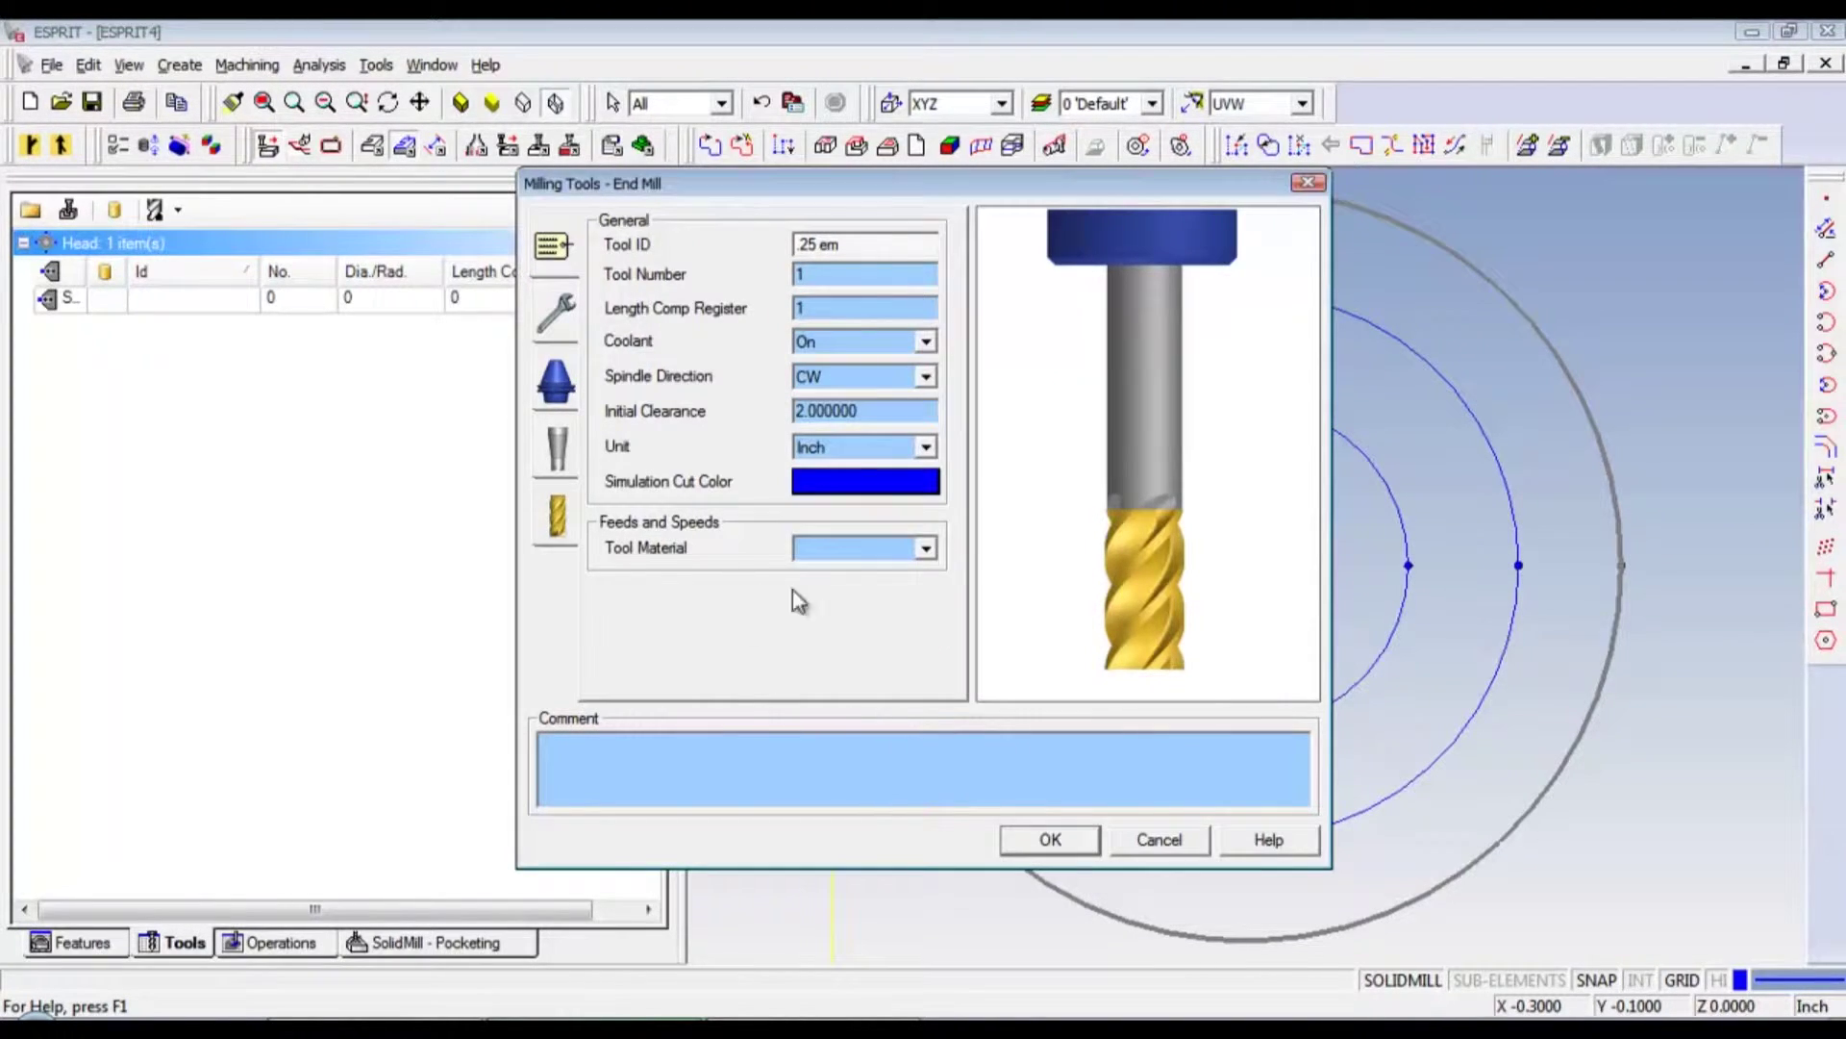
pyautogui.click(850, 554)
pyautogui.click(849, 554)
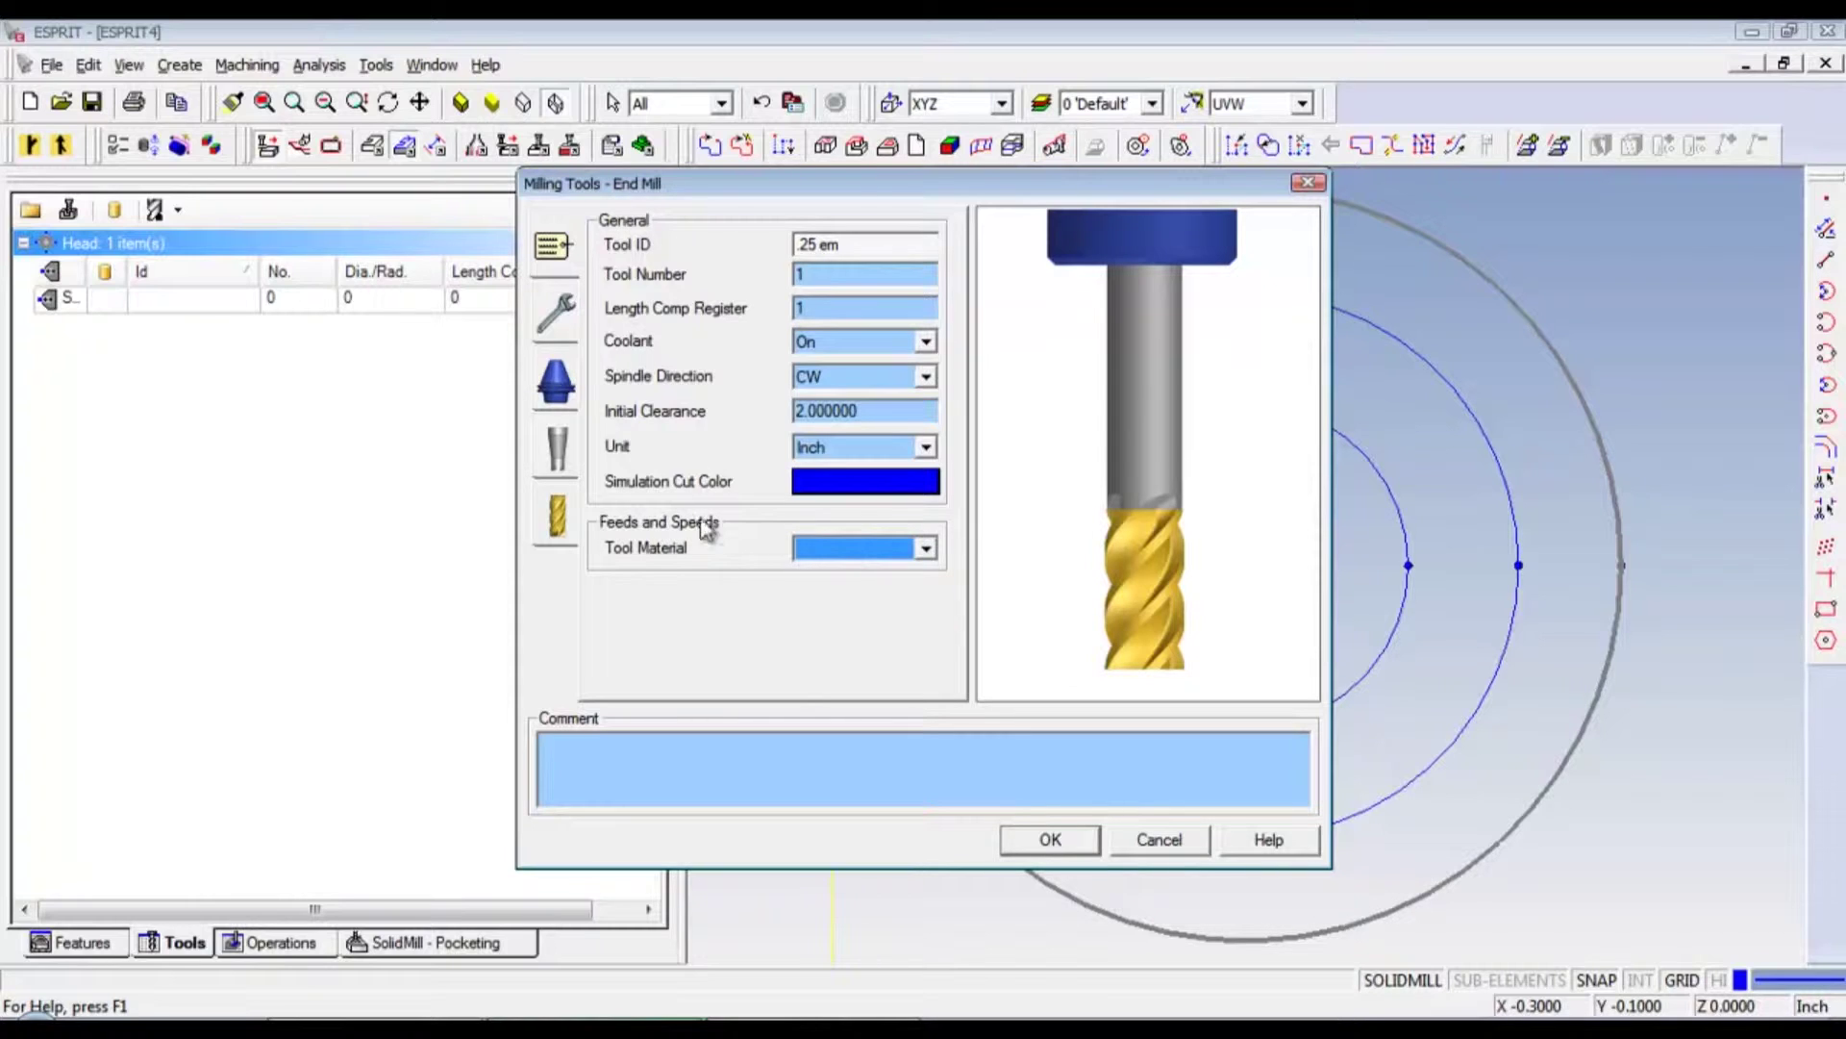
# Set the holder diameter 0.811, overall length 2.8 and tool length 1.082.
pyautogui.click(555, 317)
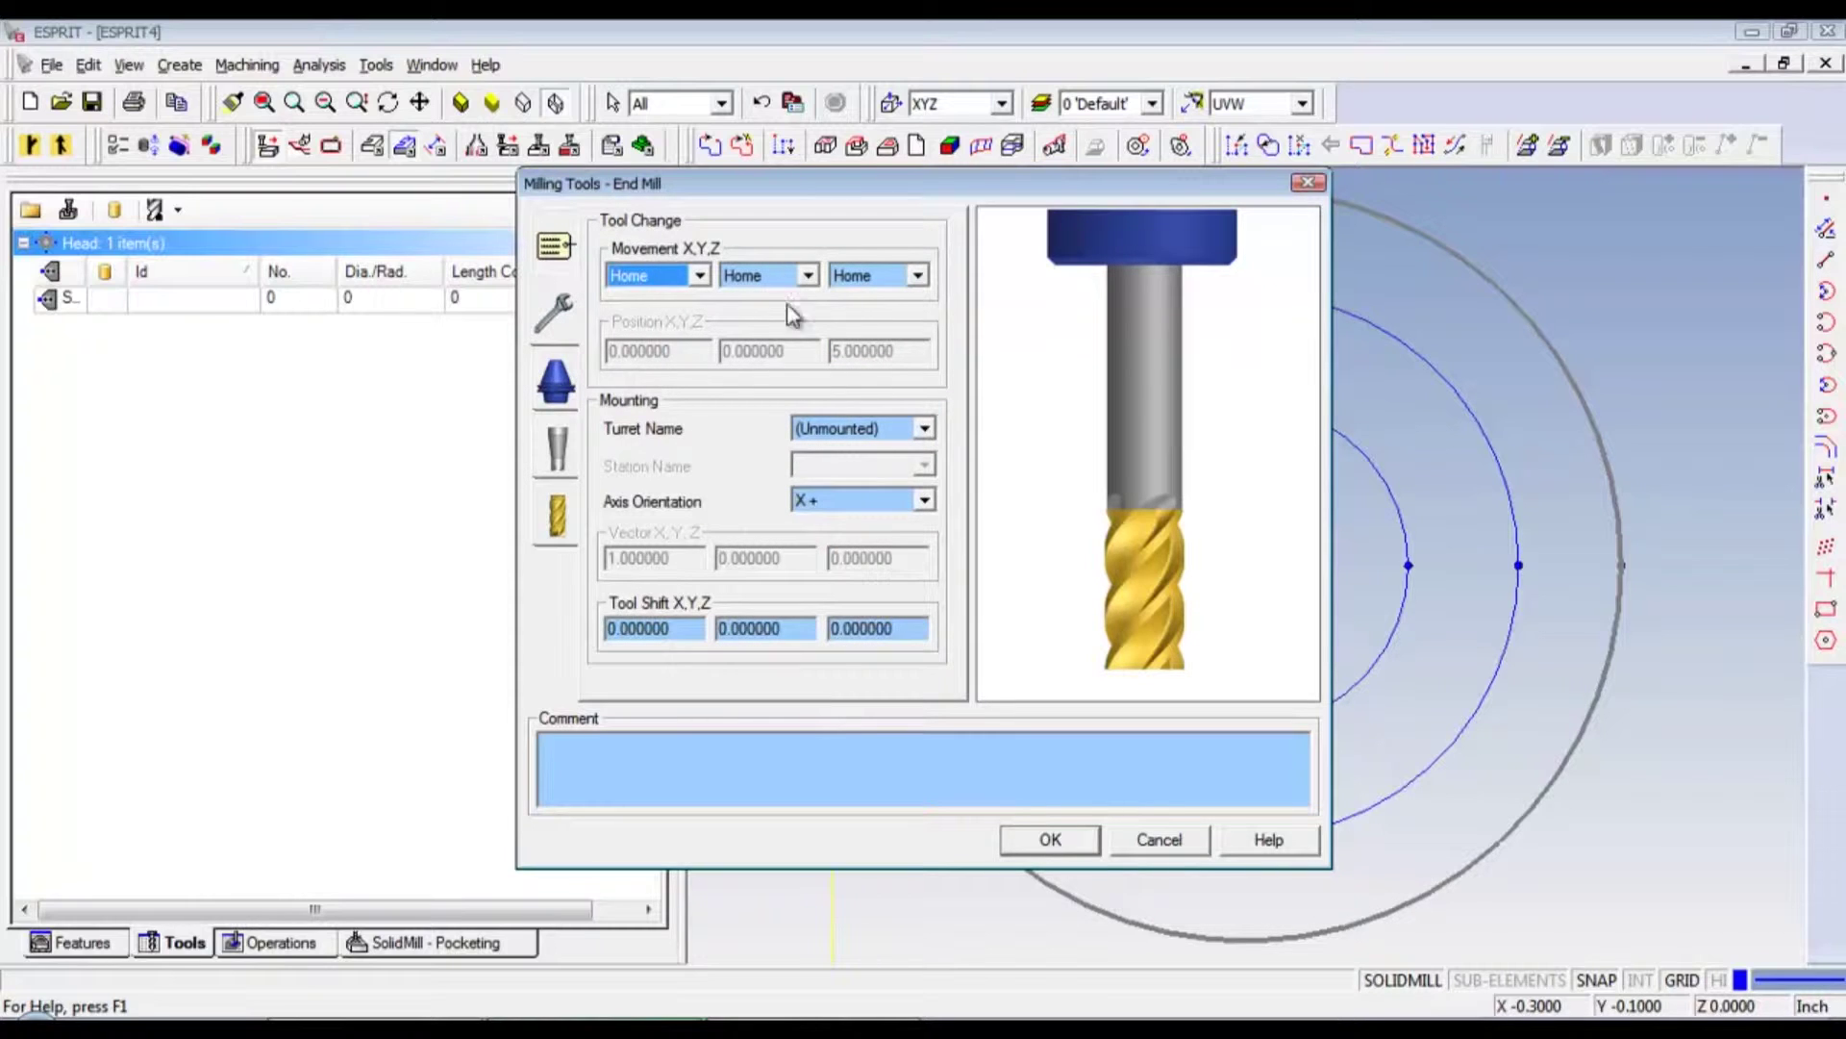
pyautogui.click(566, 394)
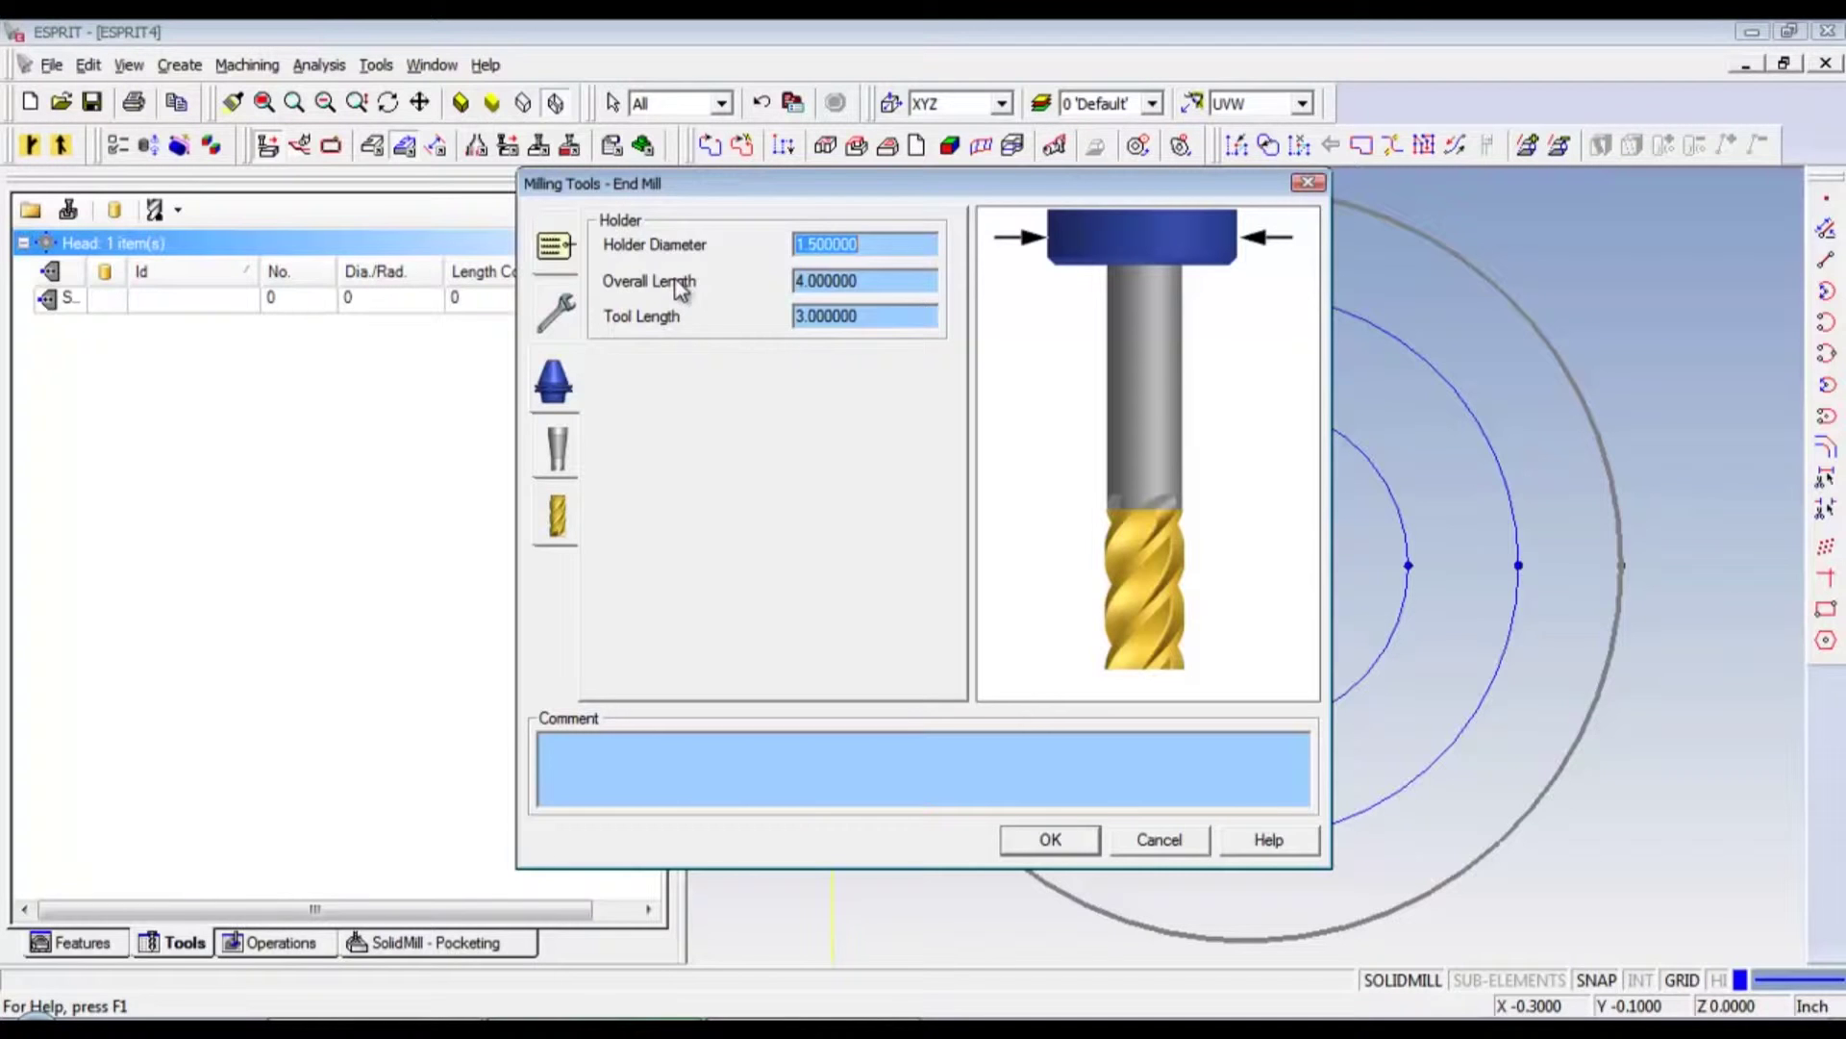
pyautogui.write('.811')
pyautogui.click(801, 281)
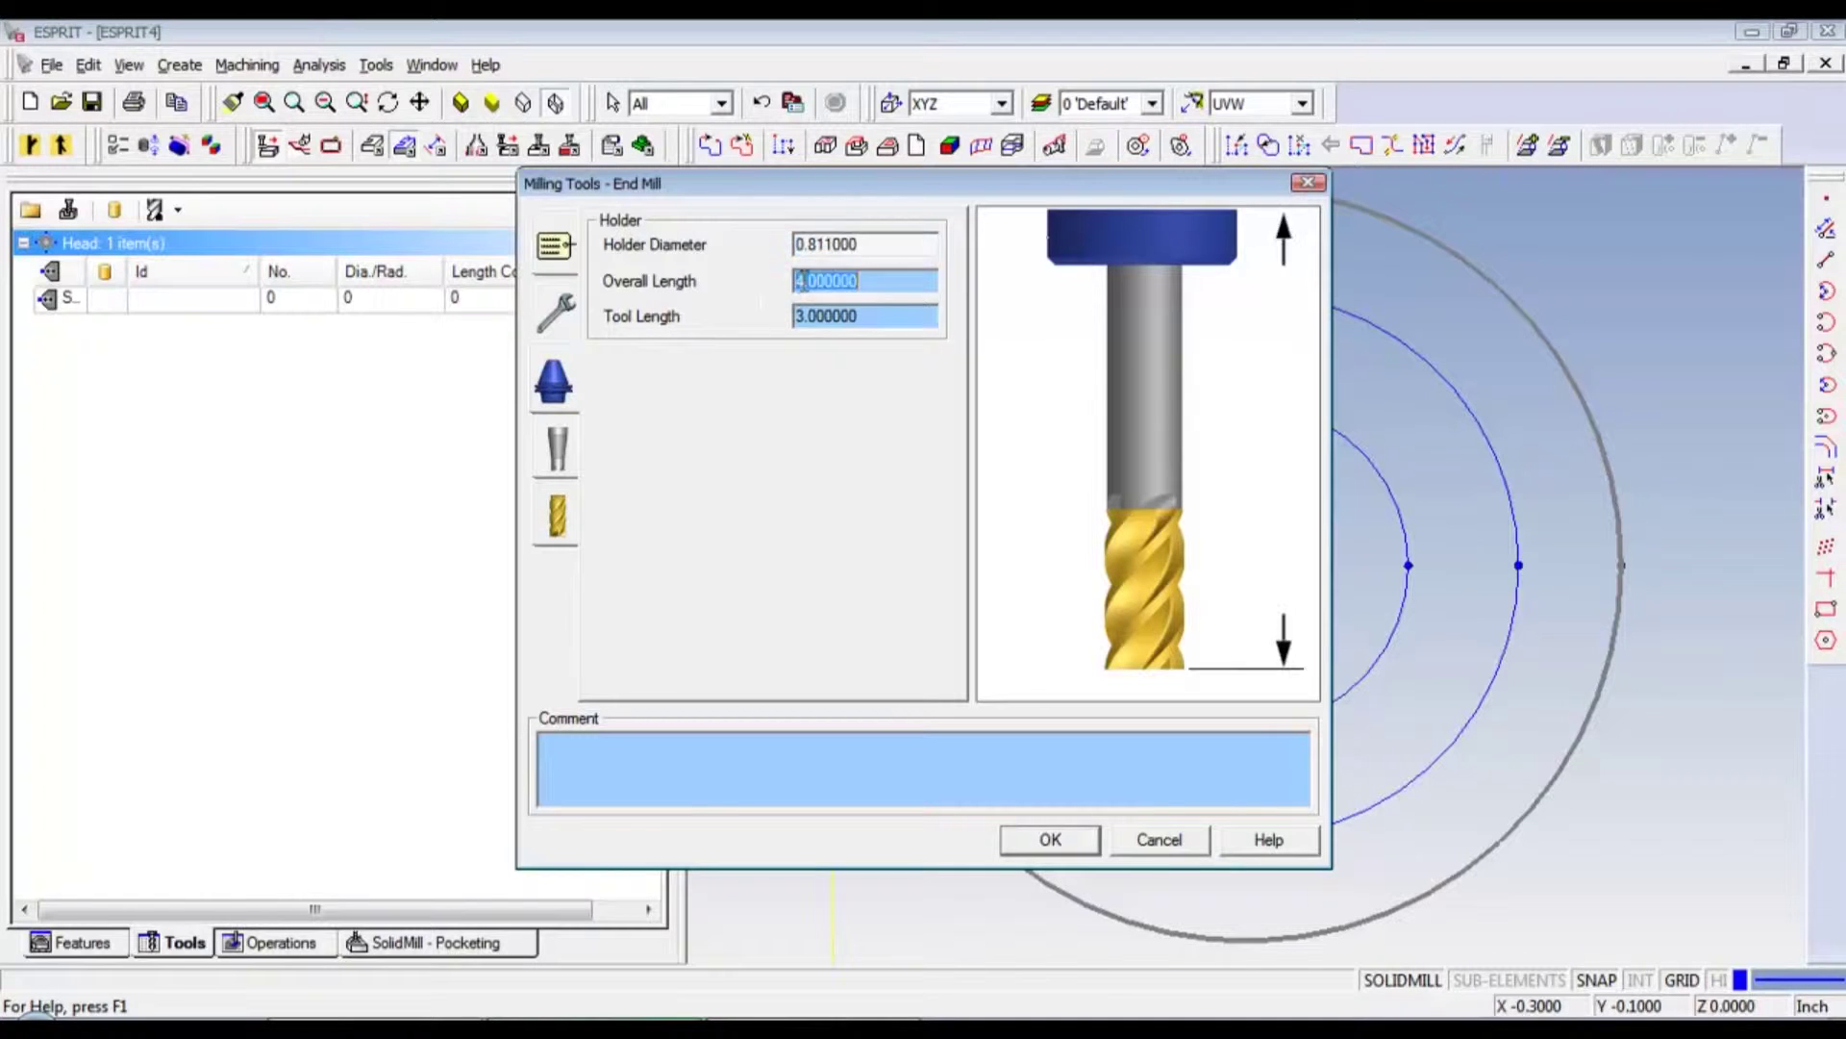
pyautogui.write('2.8')
pyautogui.click(823, 314)
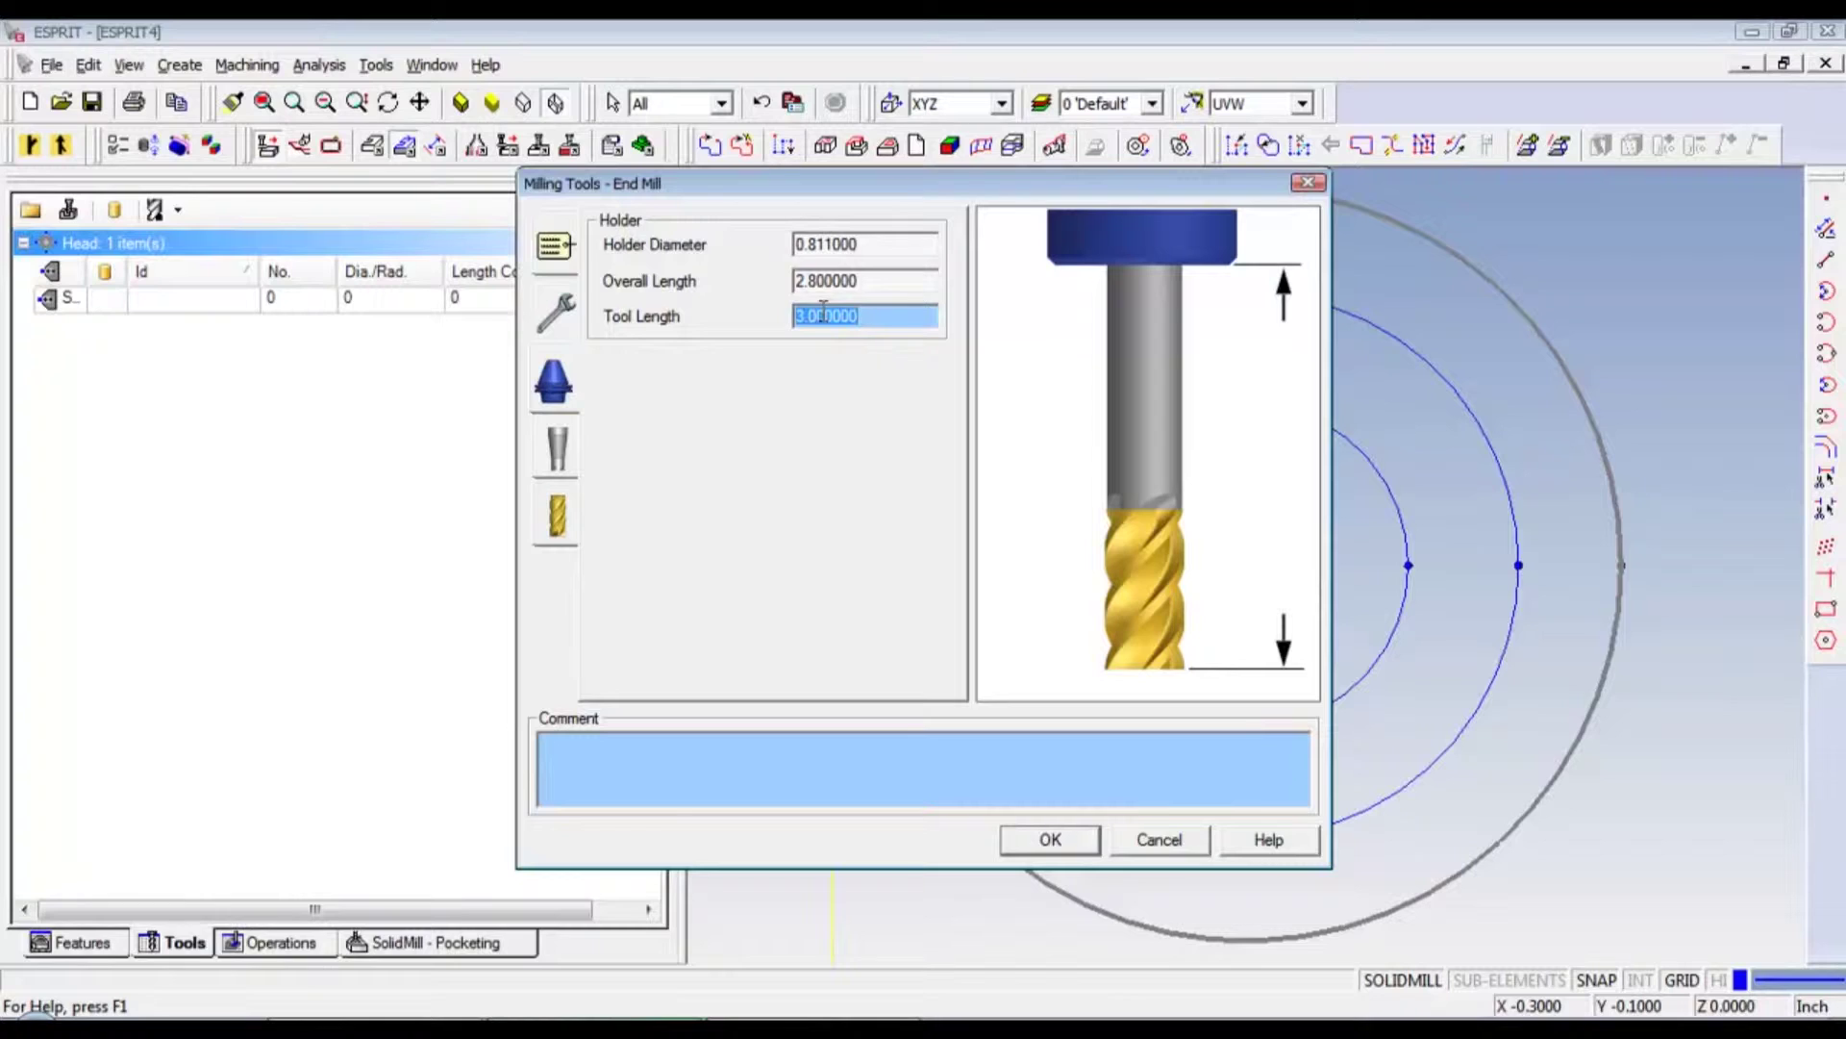
pyautogui.write('1.082')
pyautogui.click(555, 452)
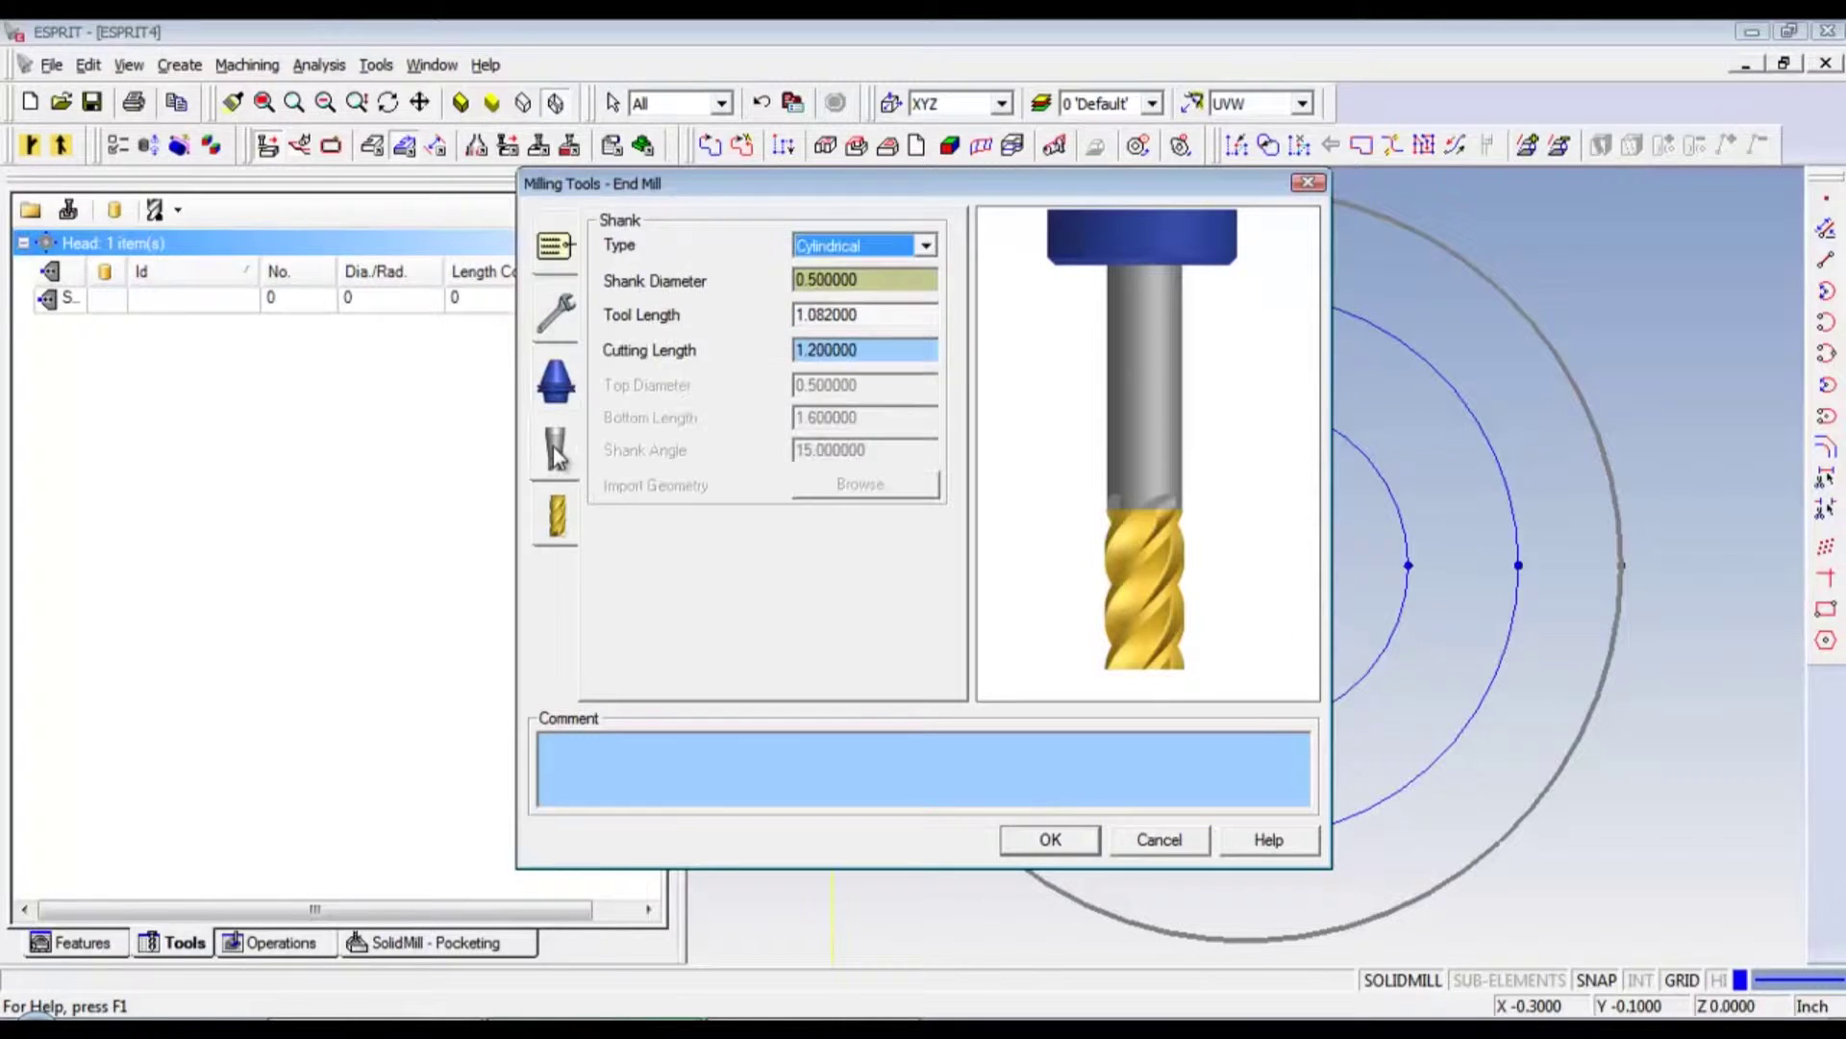
# Set the end mill's shank diameter to 0.251 and cutting length to 0.6.
pyautogui.doubleClick(864, 277)
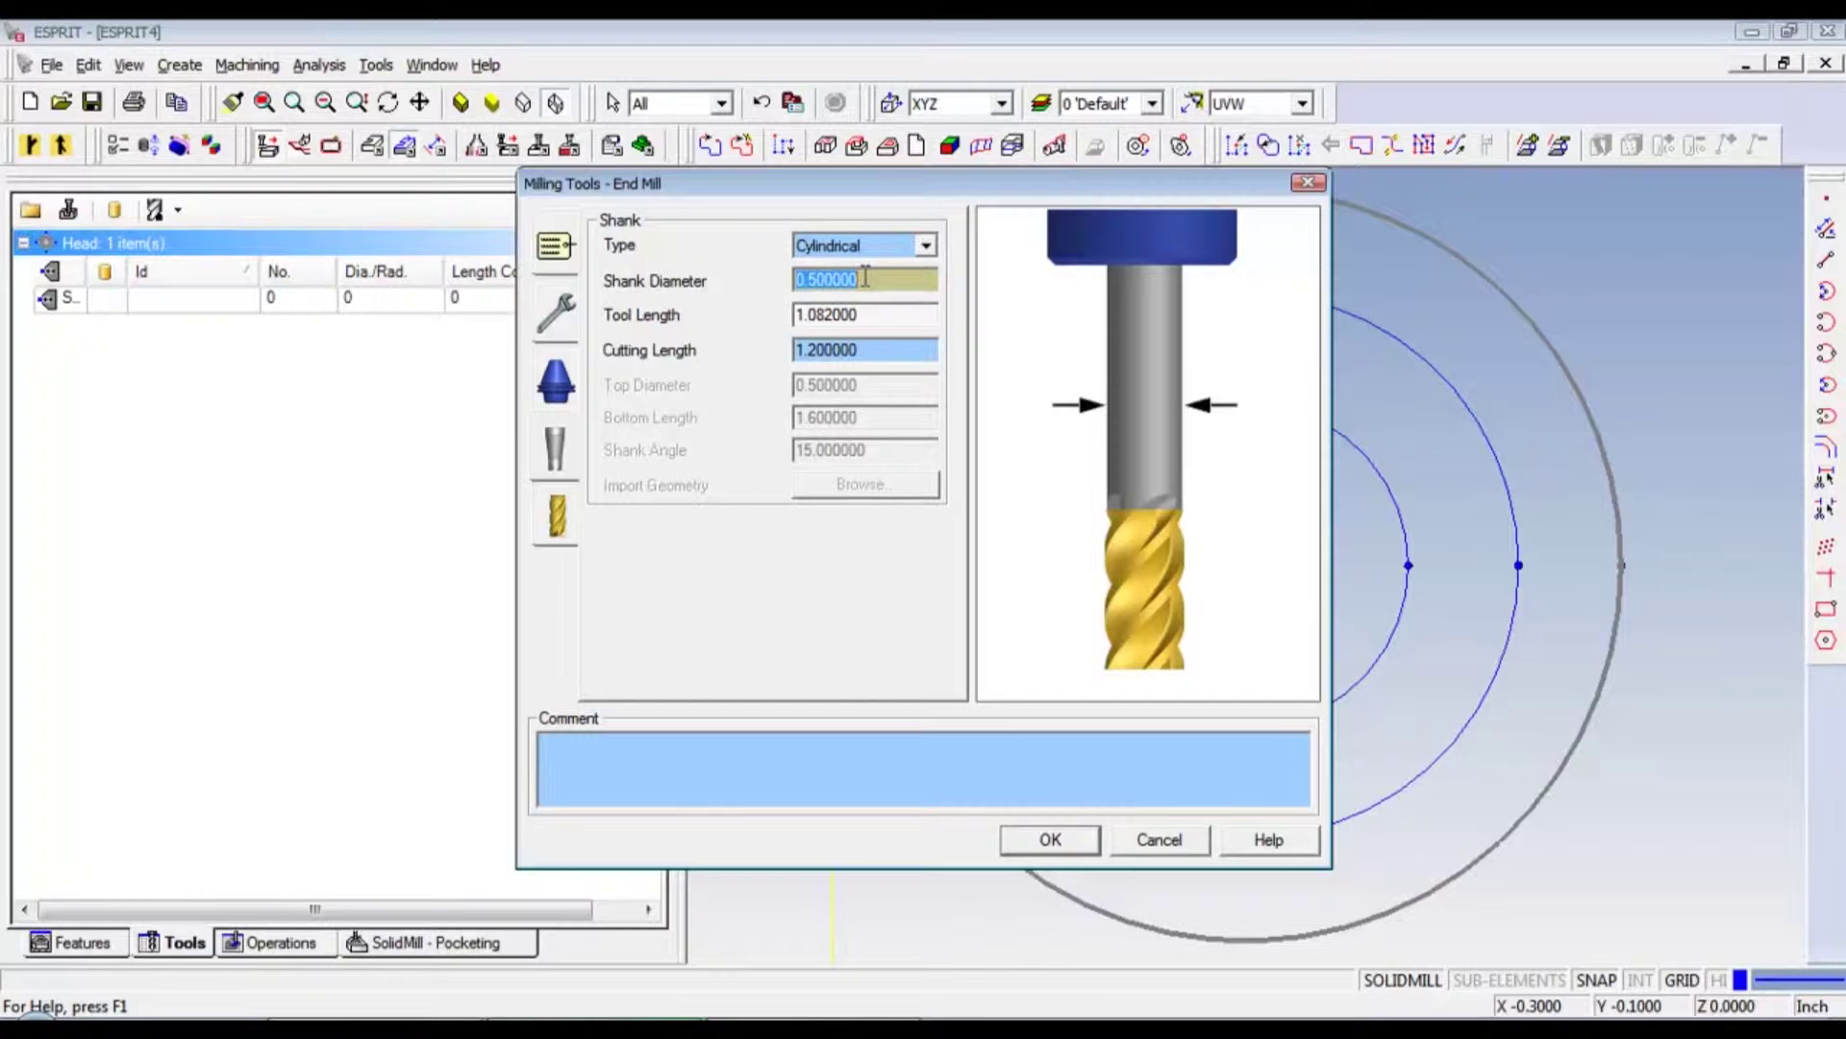
pyautogui.write('.251')
pyautogui.click(861, 318)
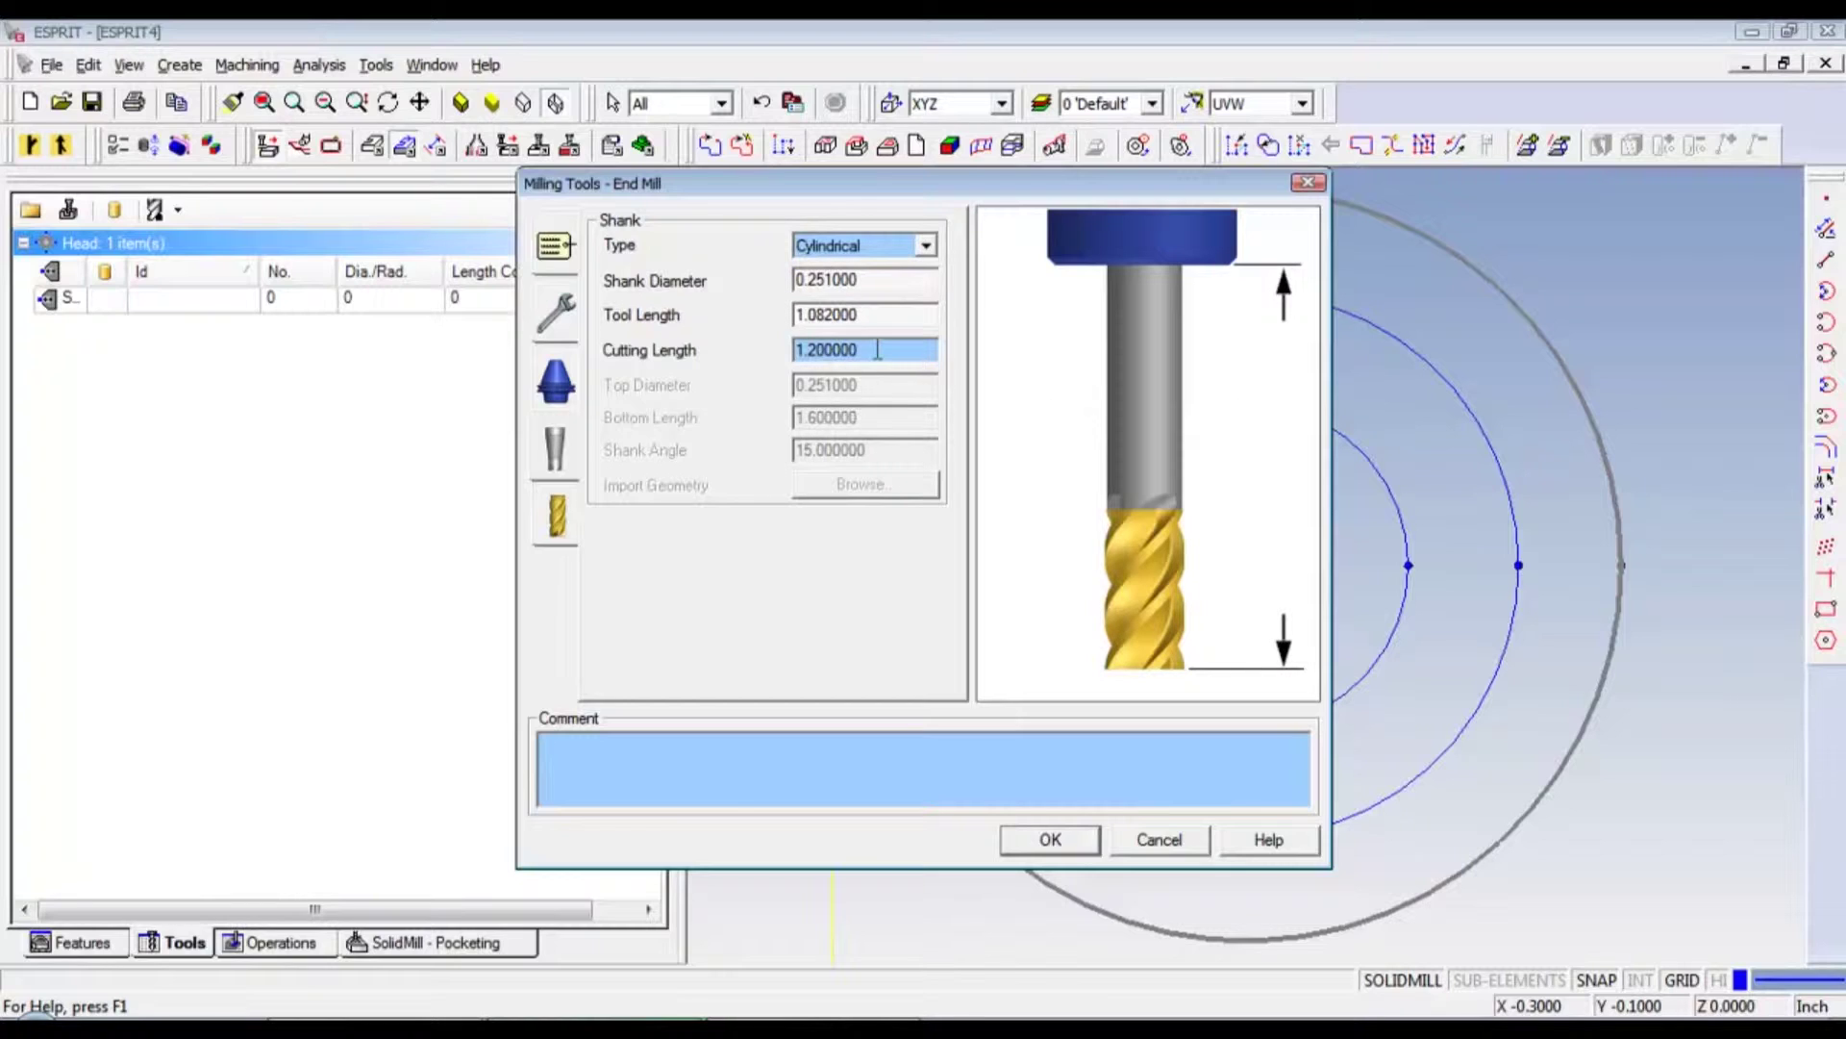
pyautogui.click(877, 351)
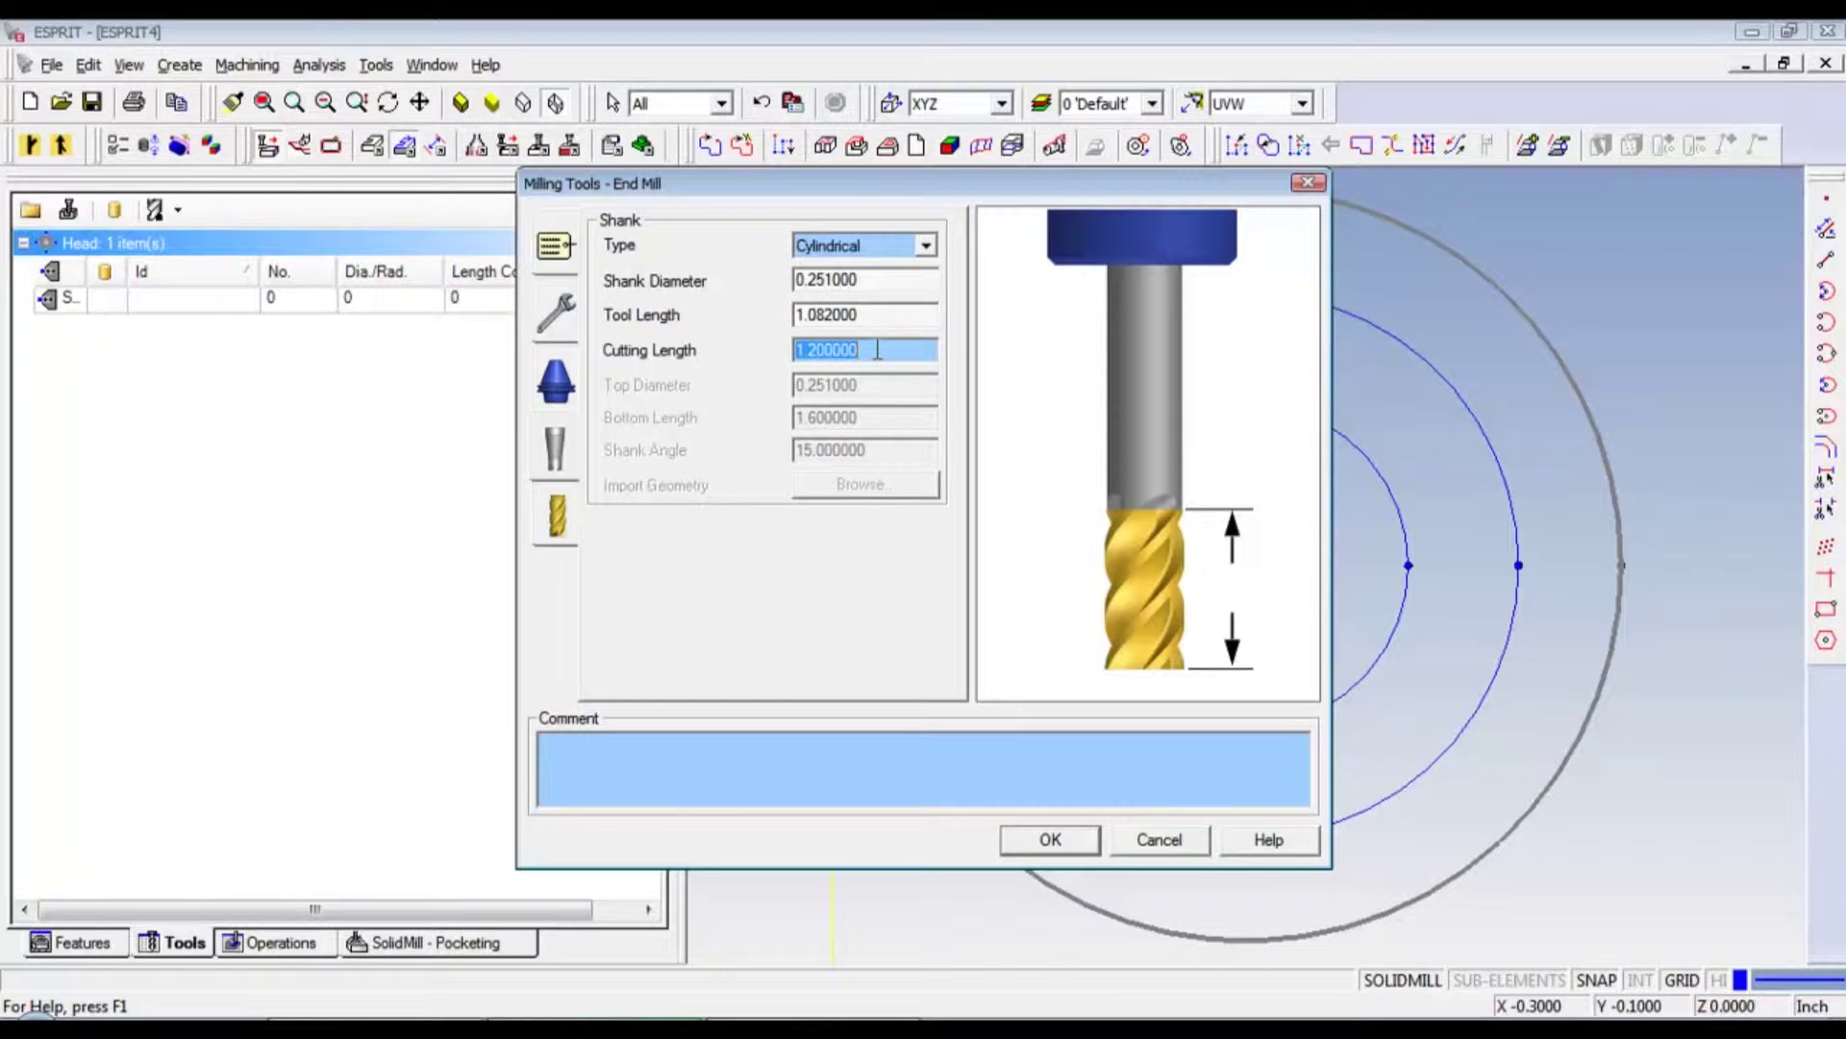
pyautogui.press('BackSpace')
pyautogui.write('.6')
pyautogui.click(556, 518)
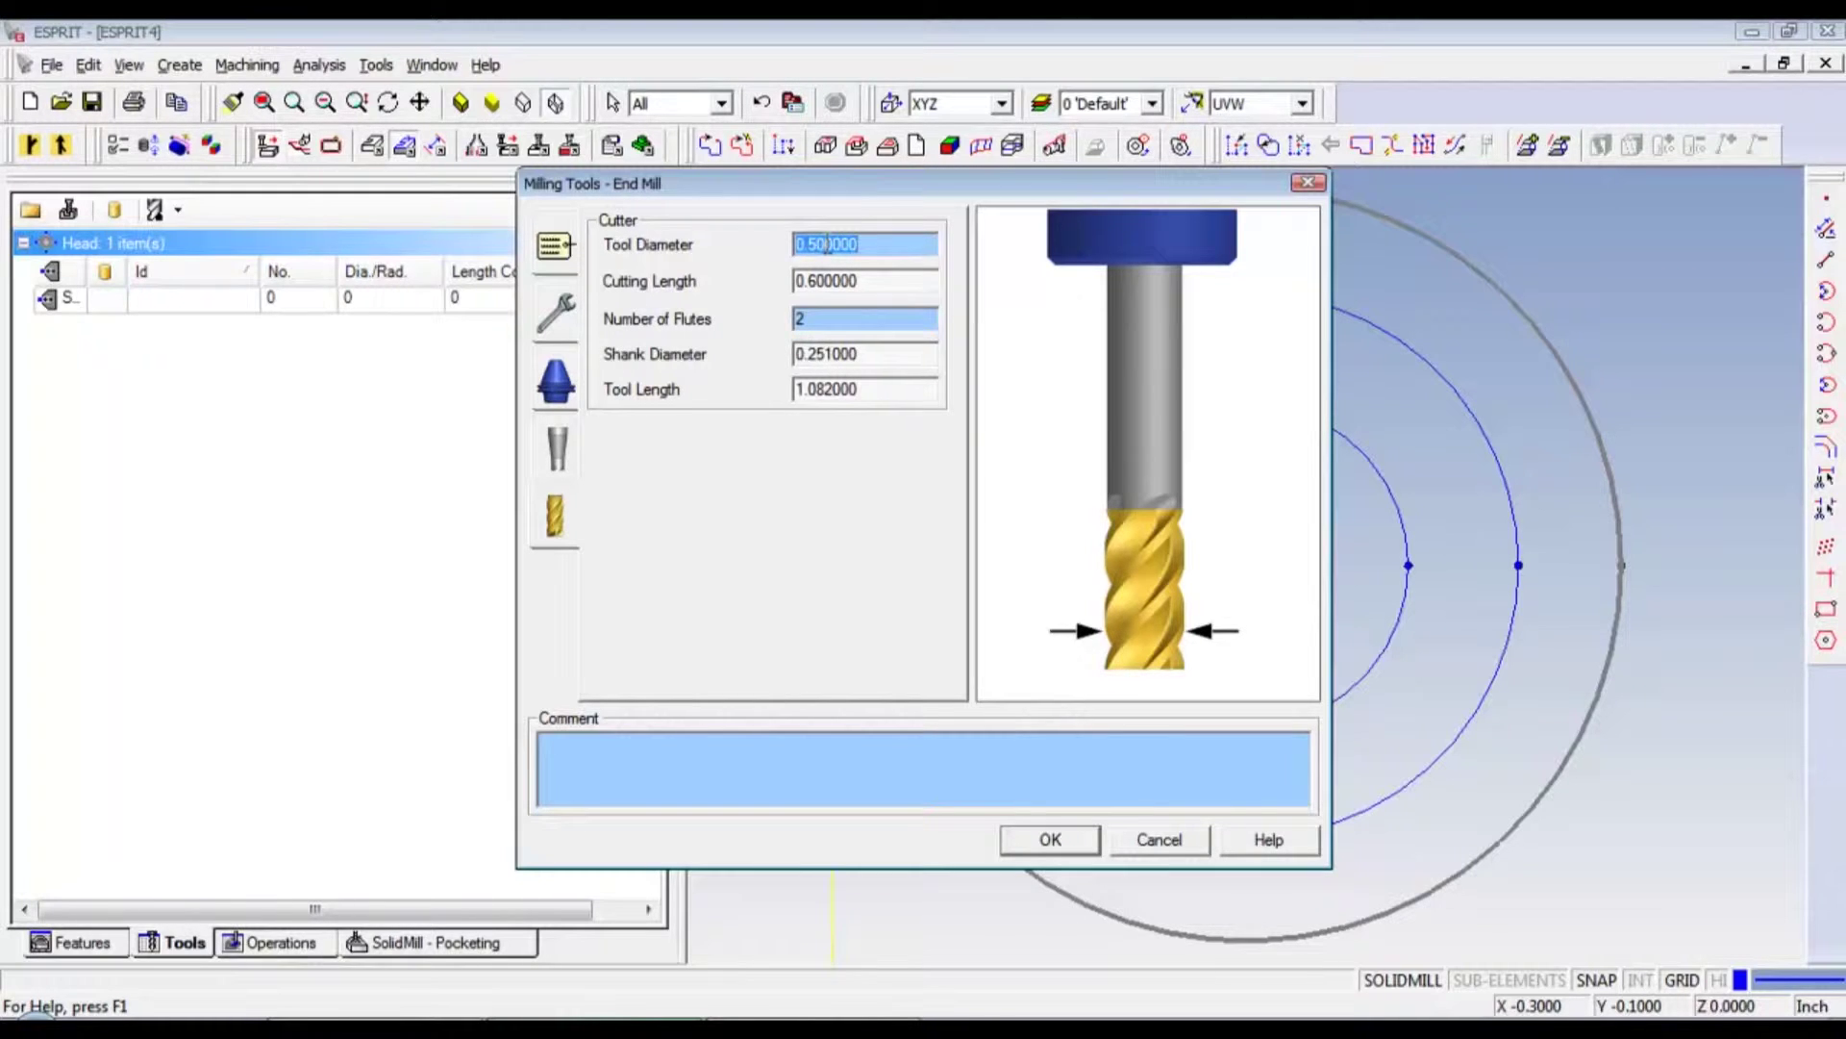
# Give the cutter 0.251 diameter, 4 flutes and comment '.25 End Mill', then create it.
pyautogui.click(906, 240)
pyautogui.moveTo(889, 248); pyautogui.dragTo(708, 261)
pyautogui.press('BackSpace')
pyautogui.write('.251')
pyautogui.click(818, 308)
pyautogui.write('4')
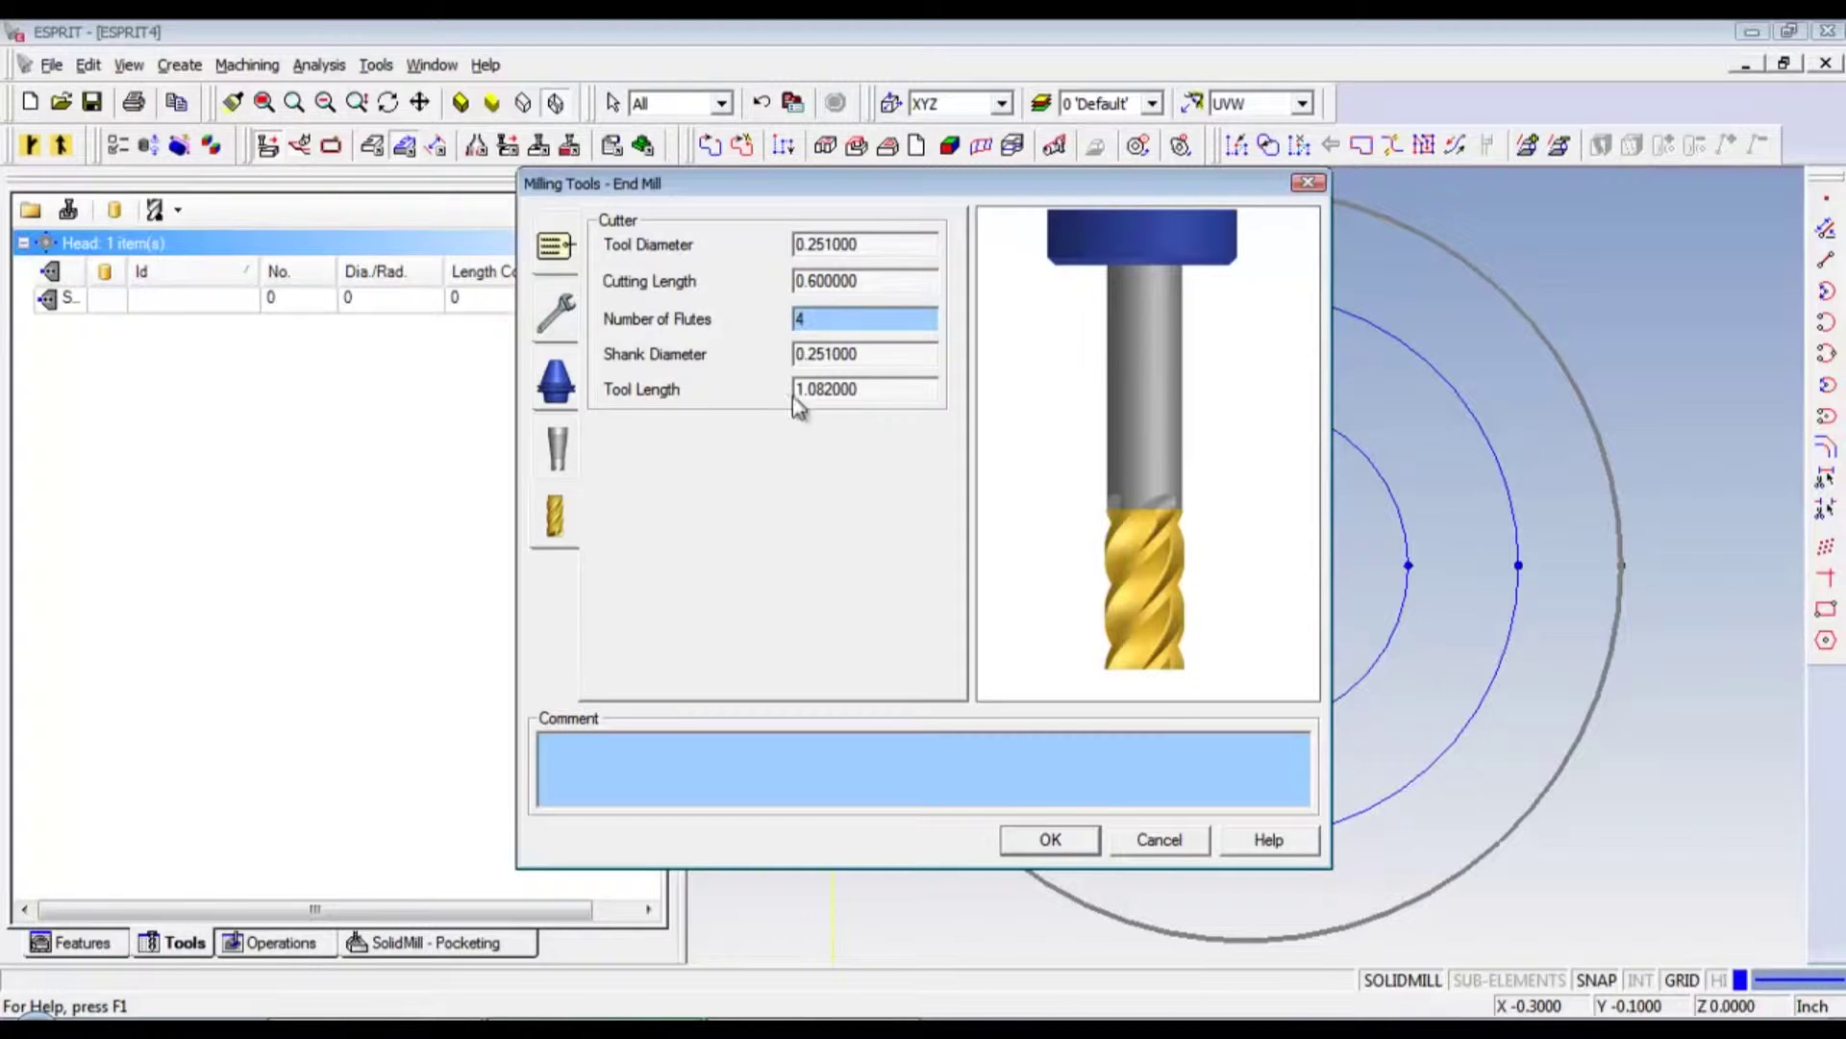
pyautogui.click(957, 759)
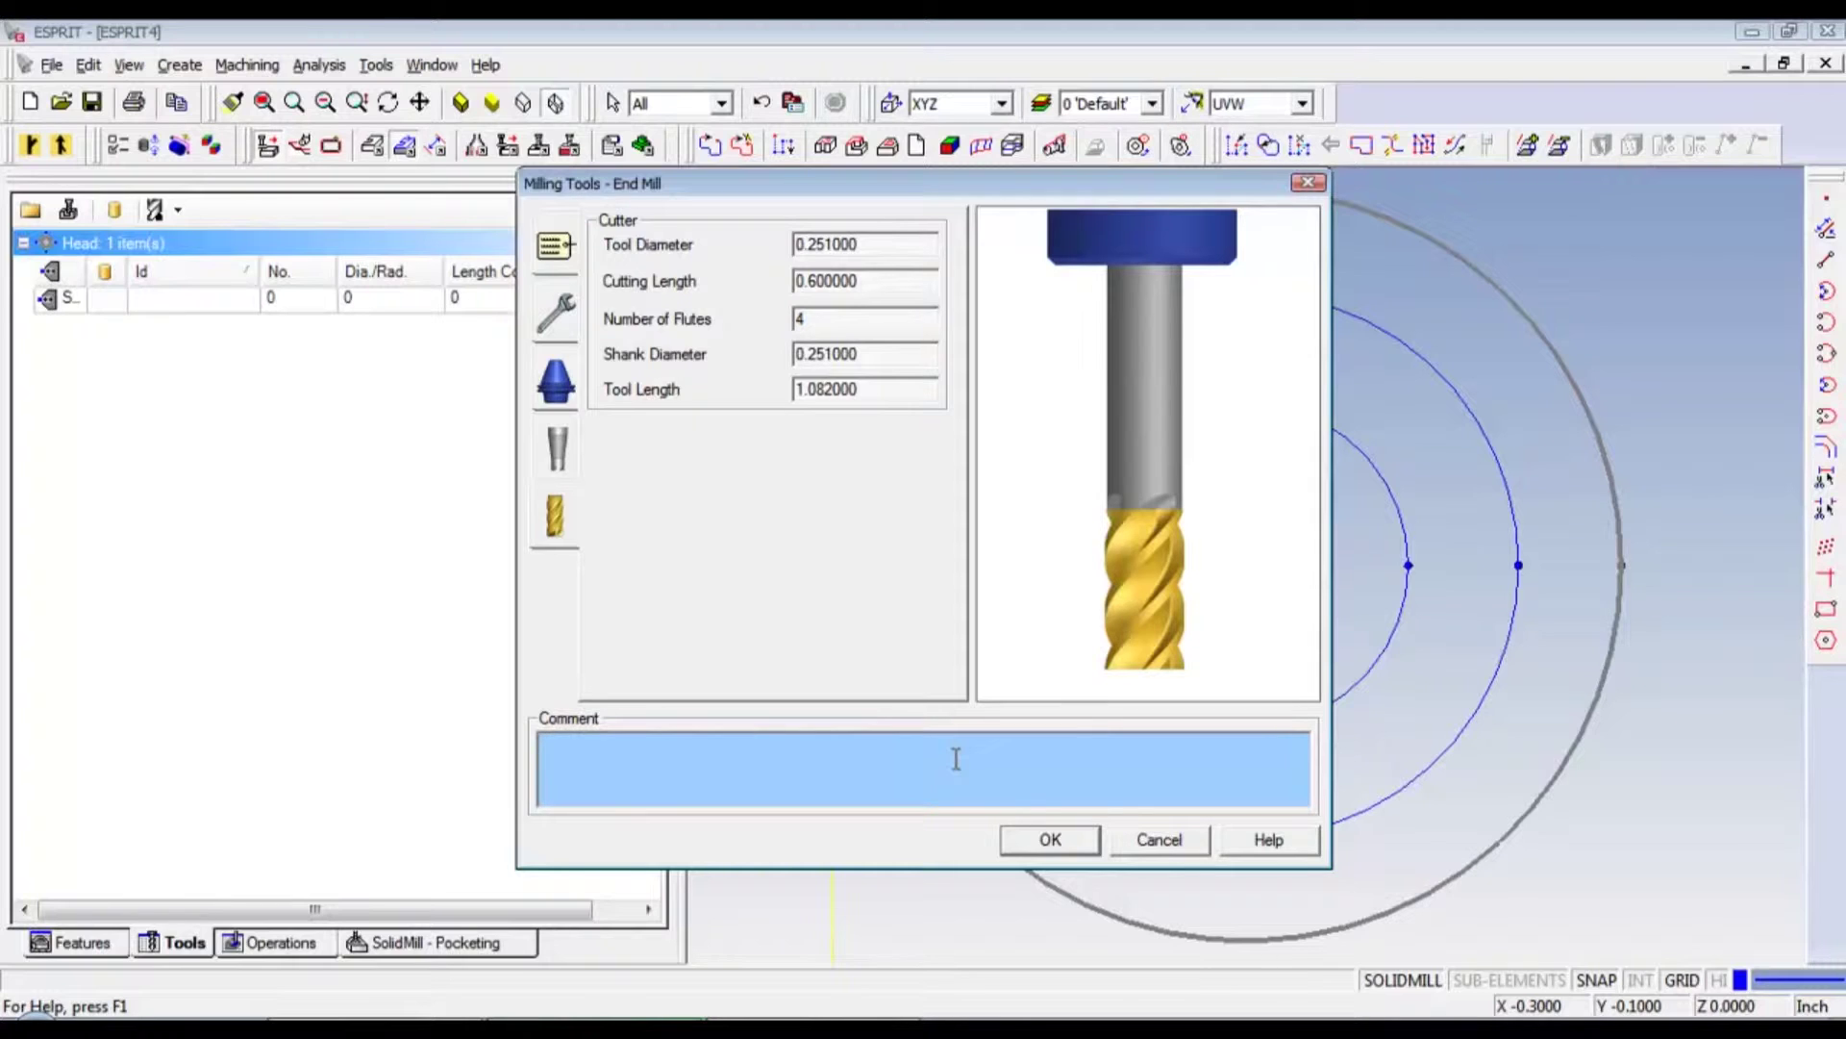
pyautogui.write('.25 End Mill')
pyautogui.click(1046, 838)
# Mount the .25 em tool on the head and choose it as the pocketing Rough Tool ID.
pyautogui.moveTo(252, 383); pyautogui.dragTo(178, 303)
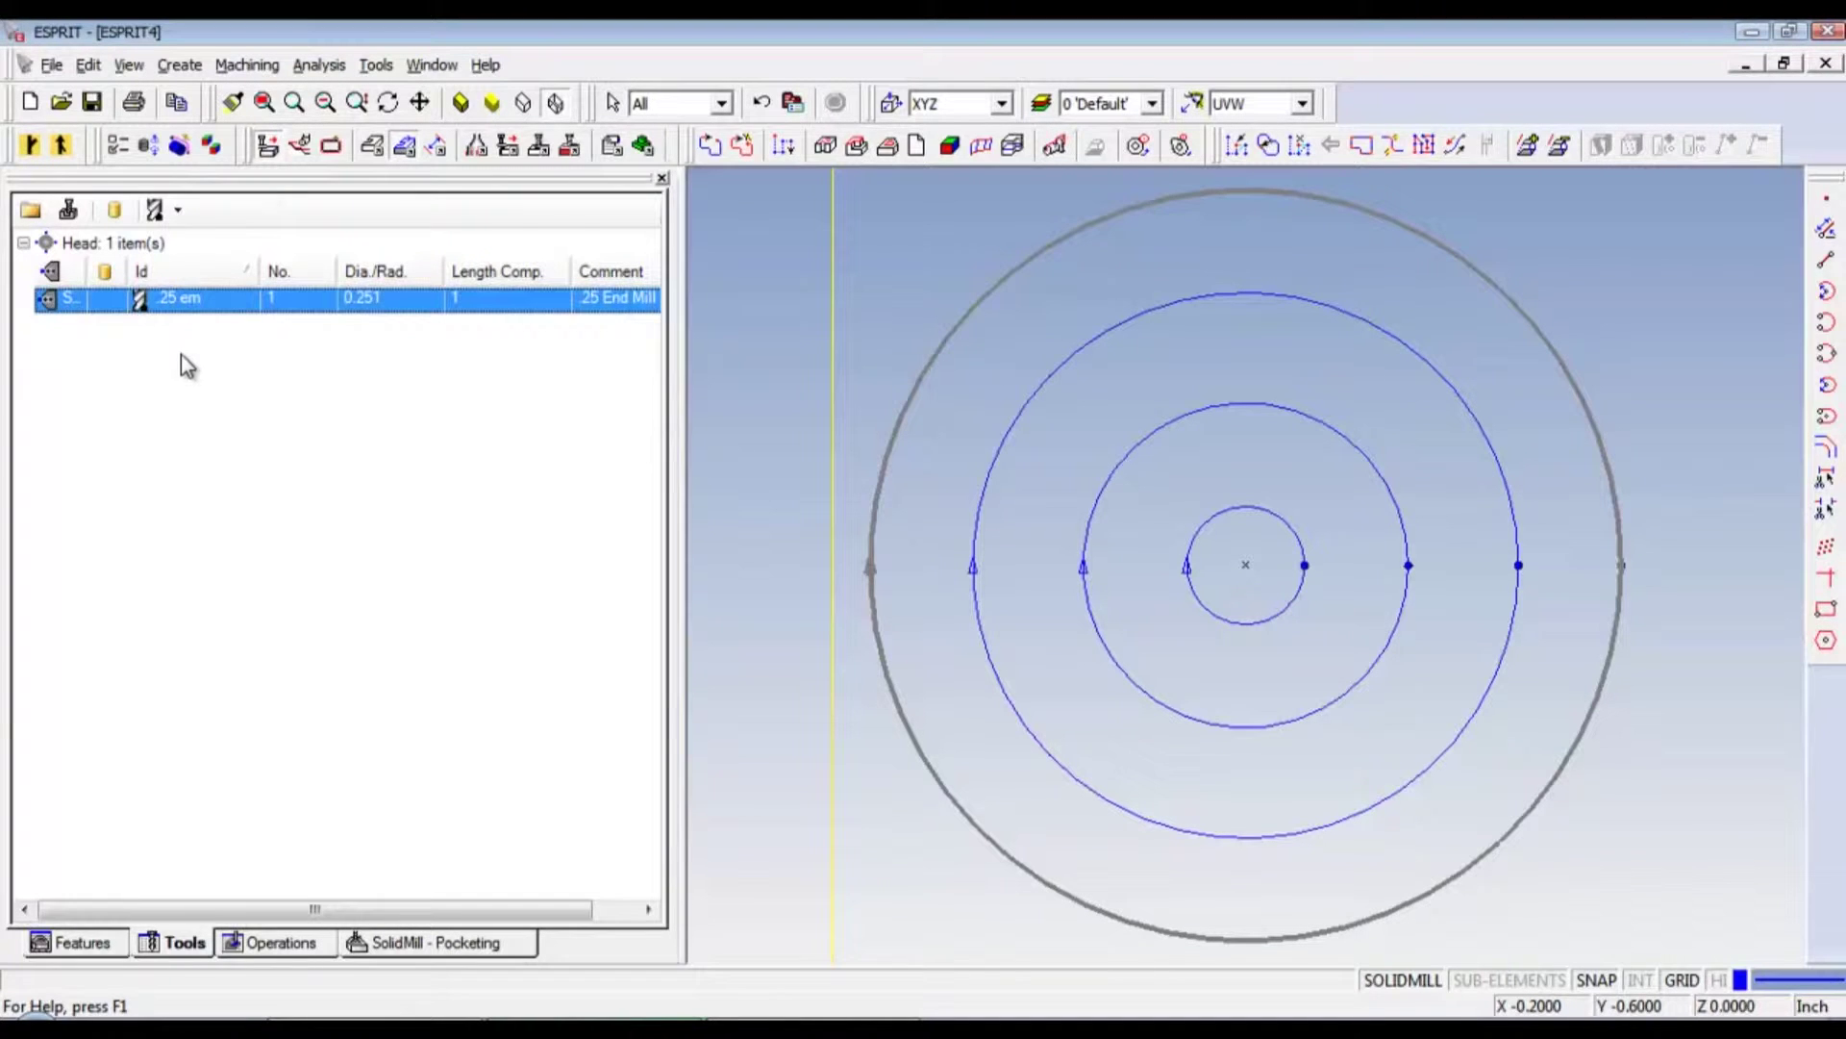
pyautogui.click(396, 946)
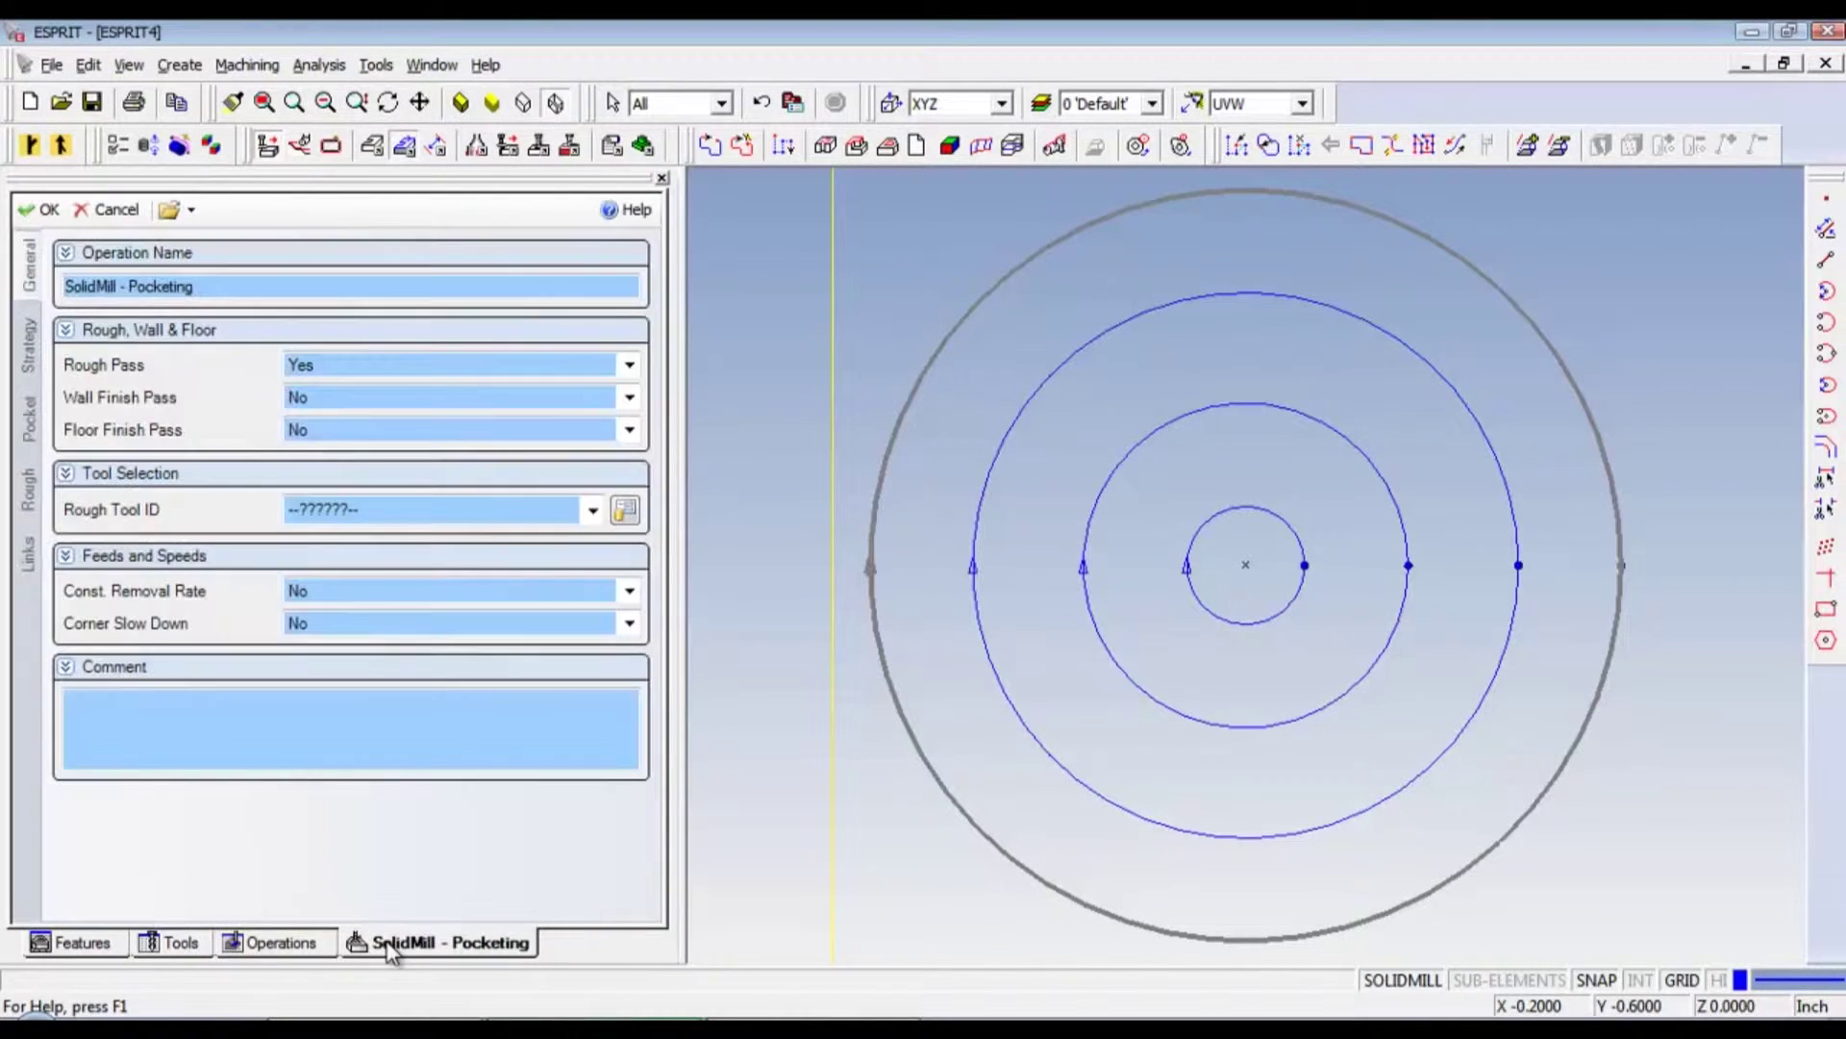
pyautogui.click(331, 512)
pyautogui.click(360, 450)
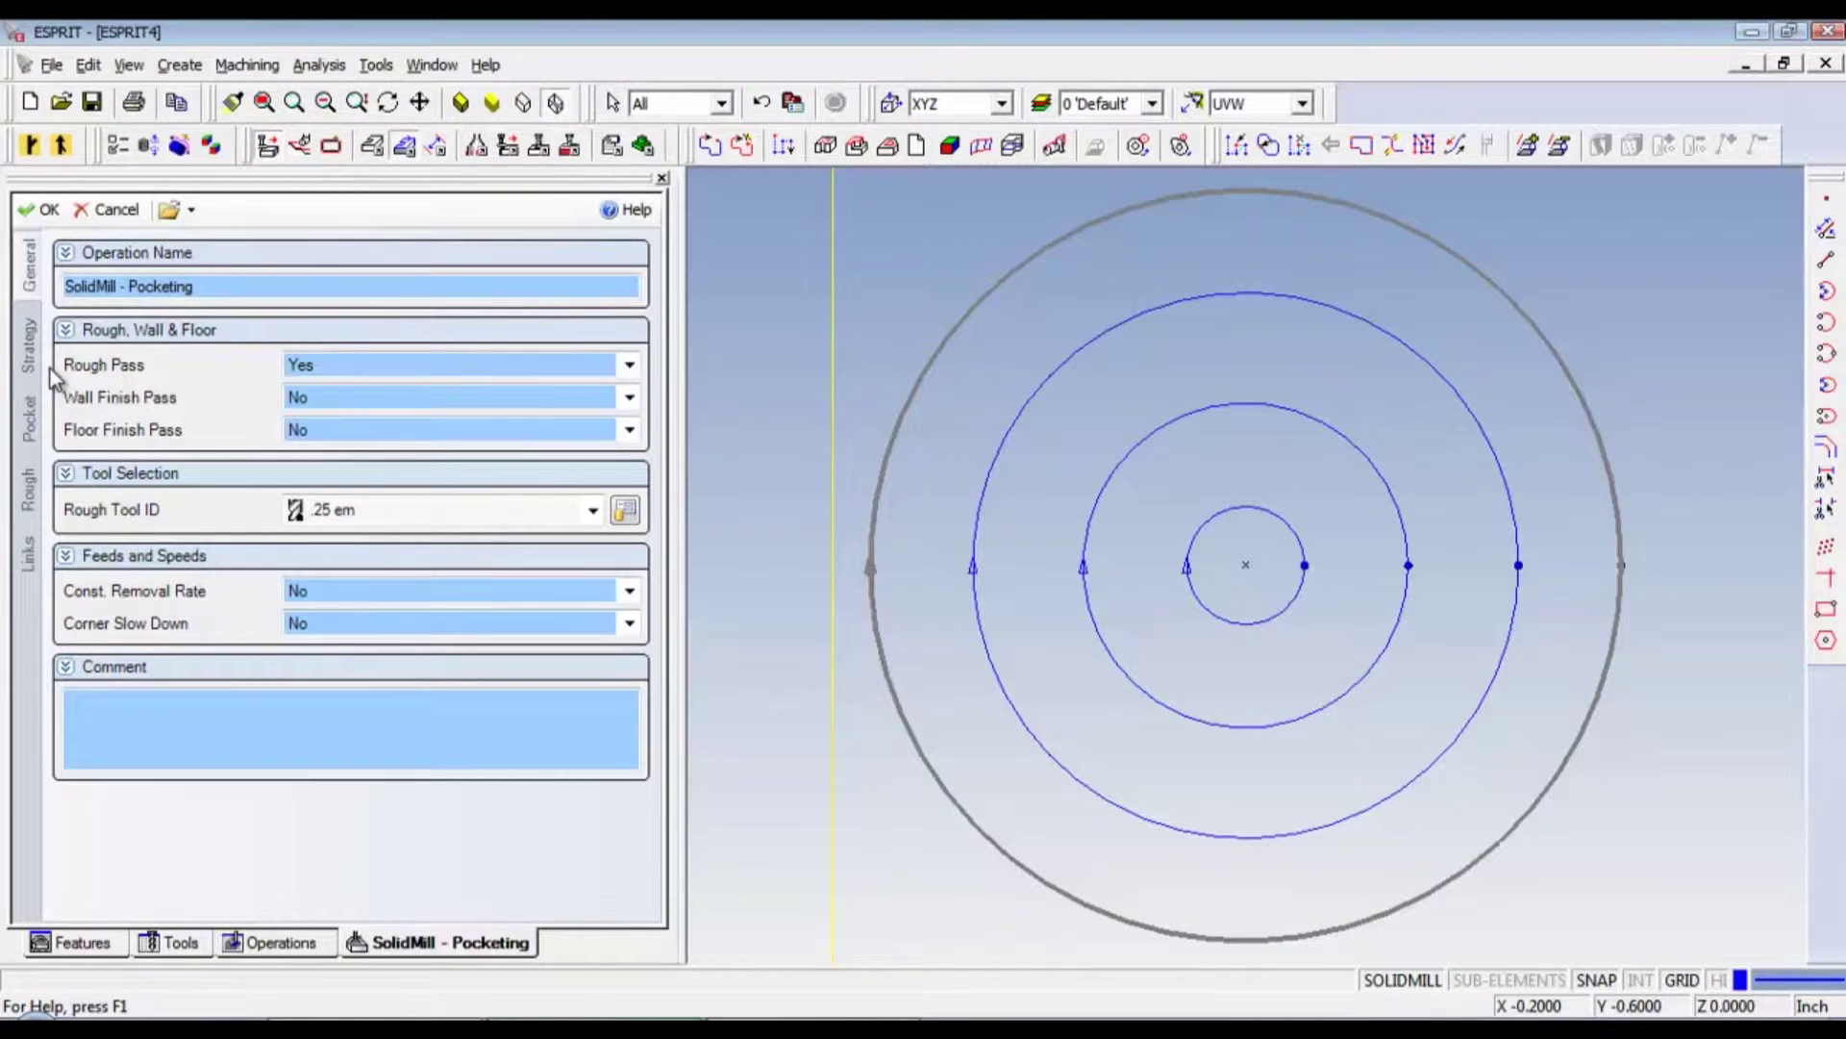
pyautogui.click(28, 348)
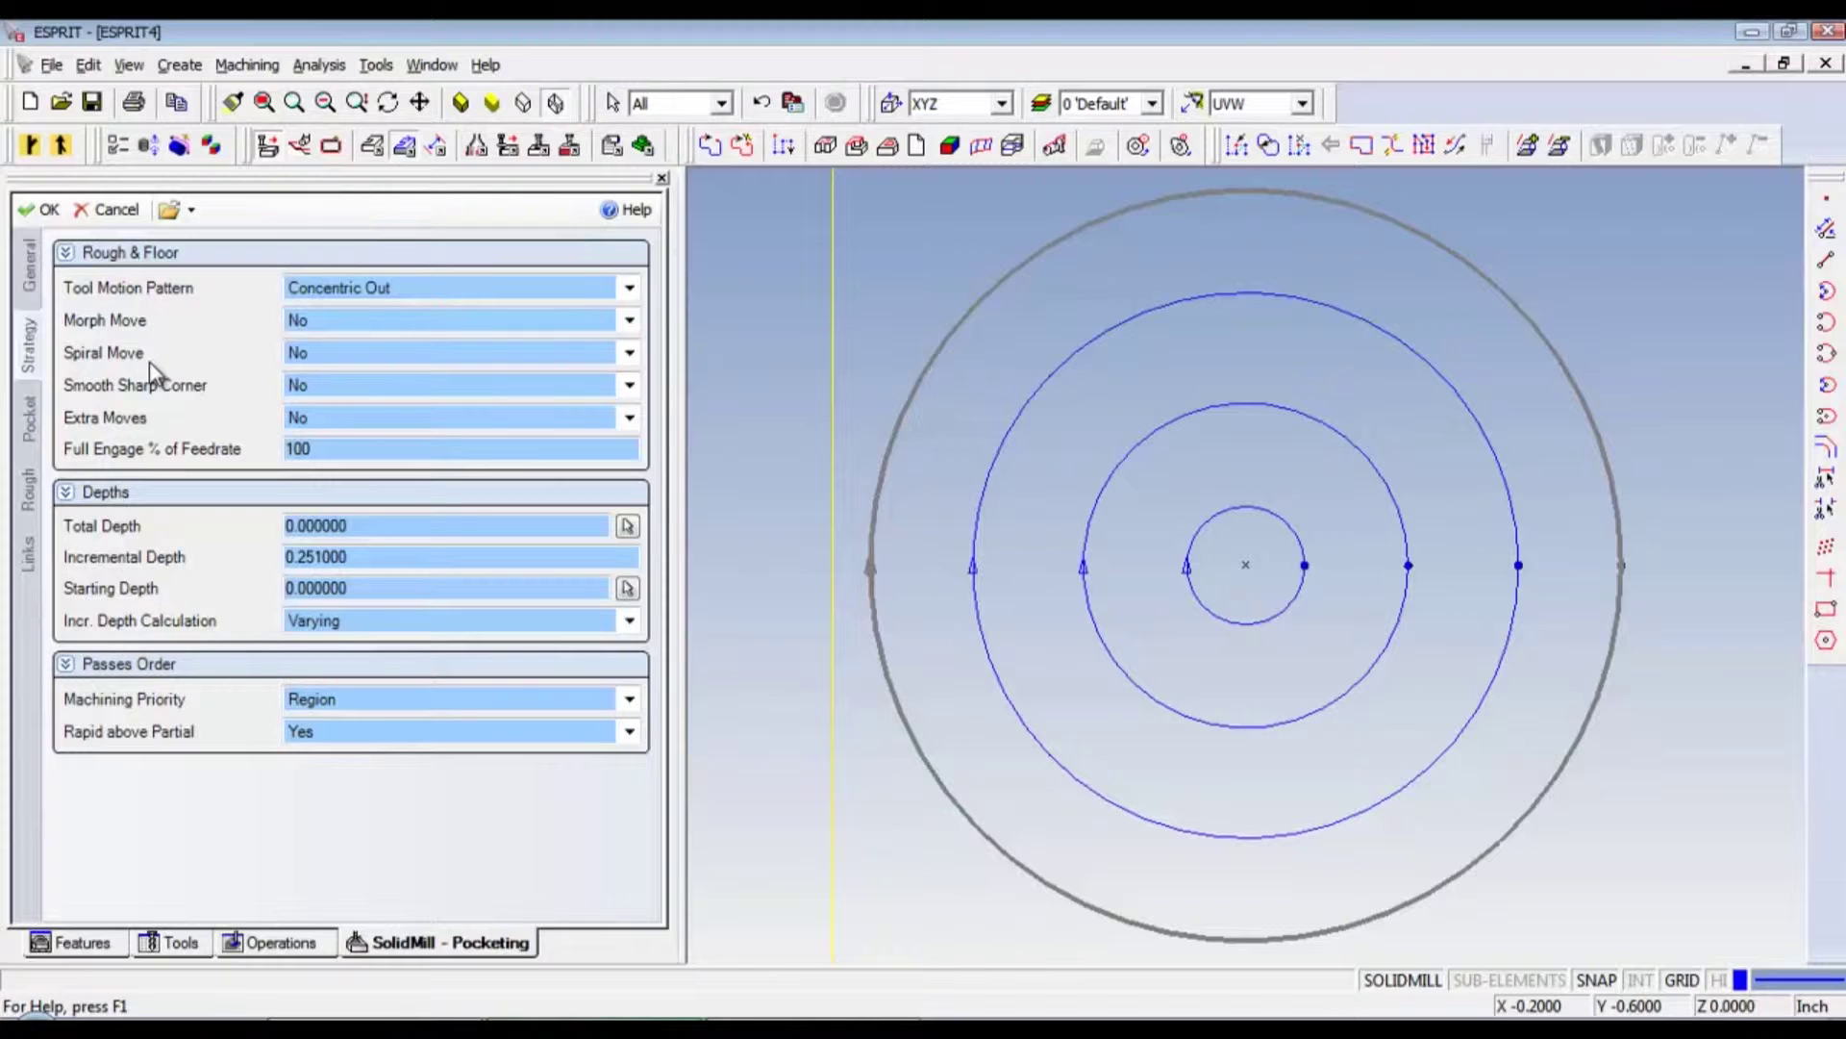
# Set the pocket's Total Depth to 0.147 and Incremental Depth to 0.01, per the depth chart.
pyautogui.click(355, 529)
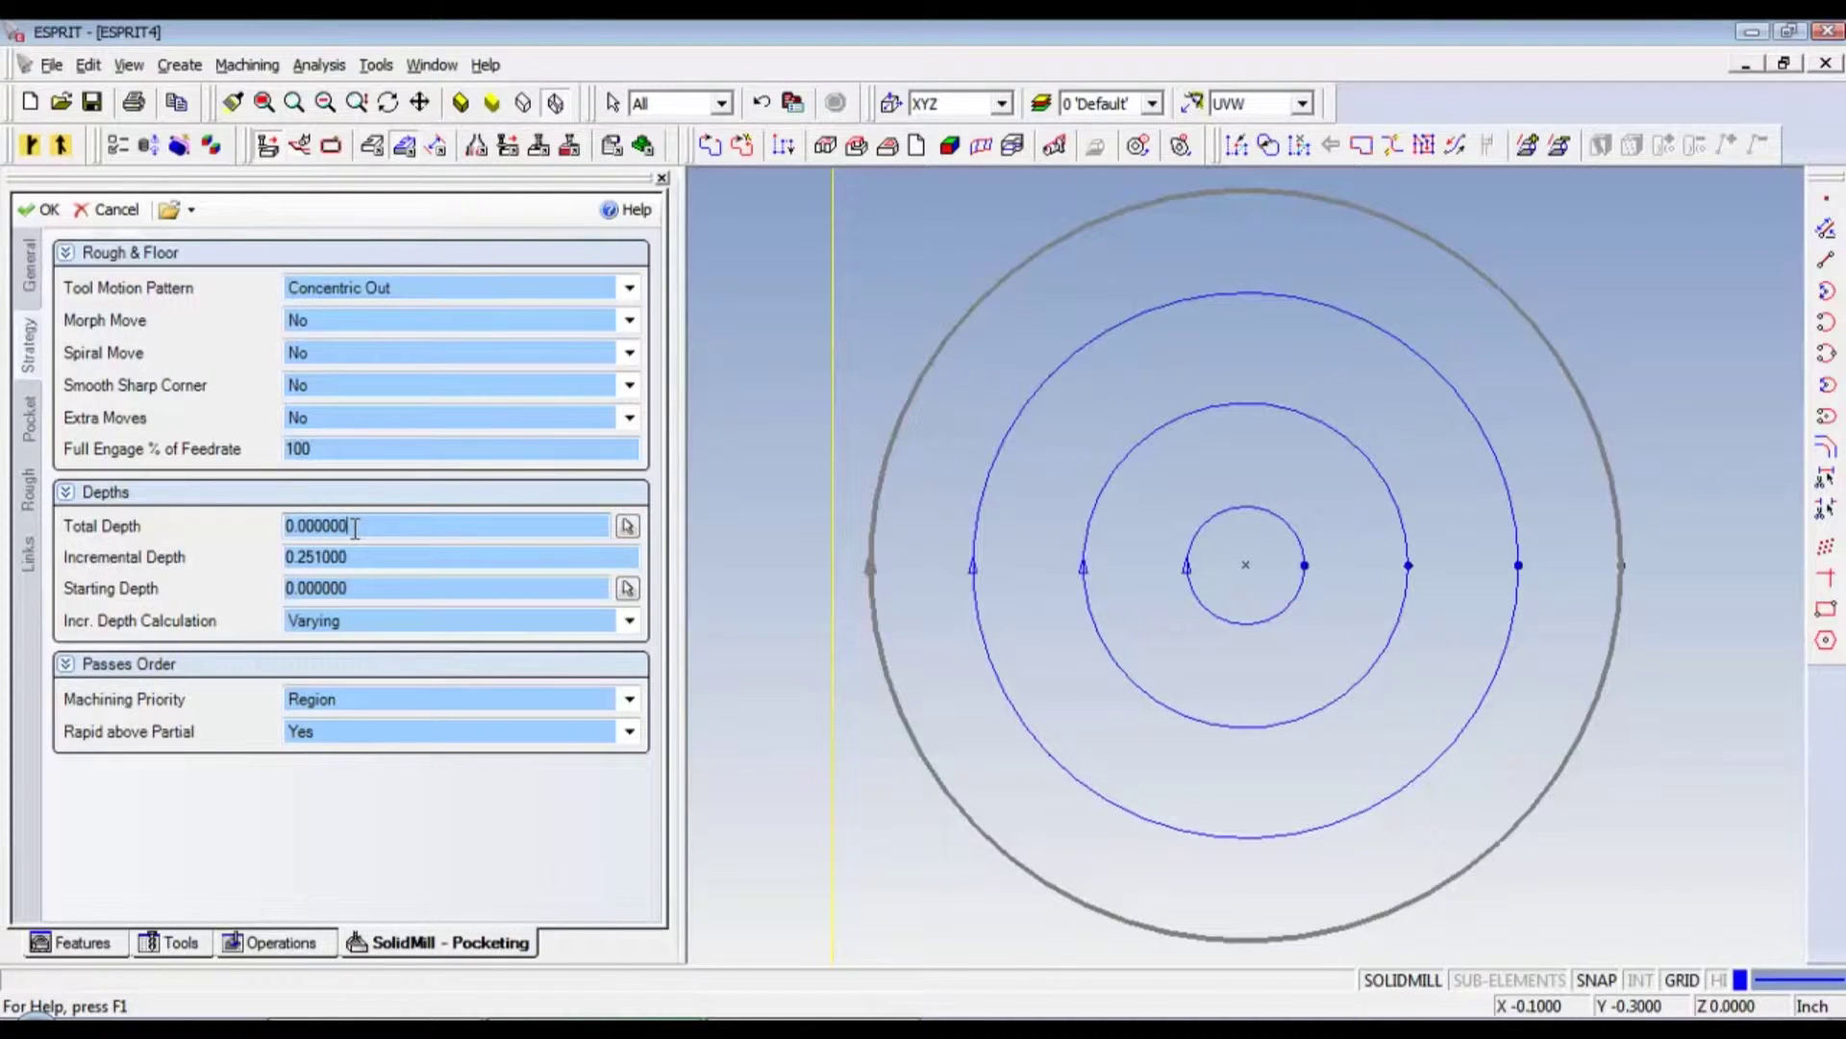
pyautogui.doubleClick(366, 529)
pyautogui.hotkey('alt', 'Tab')
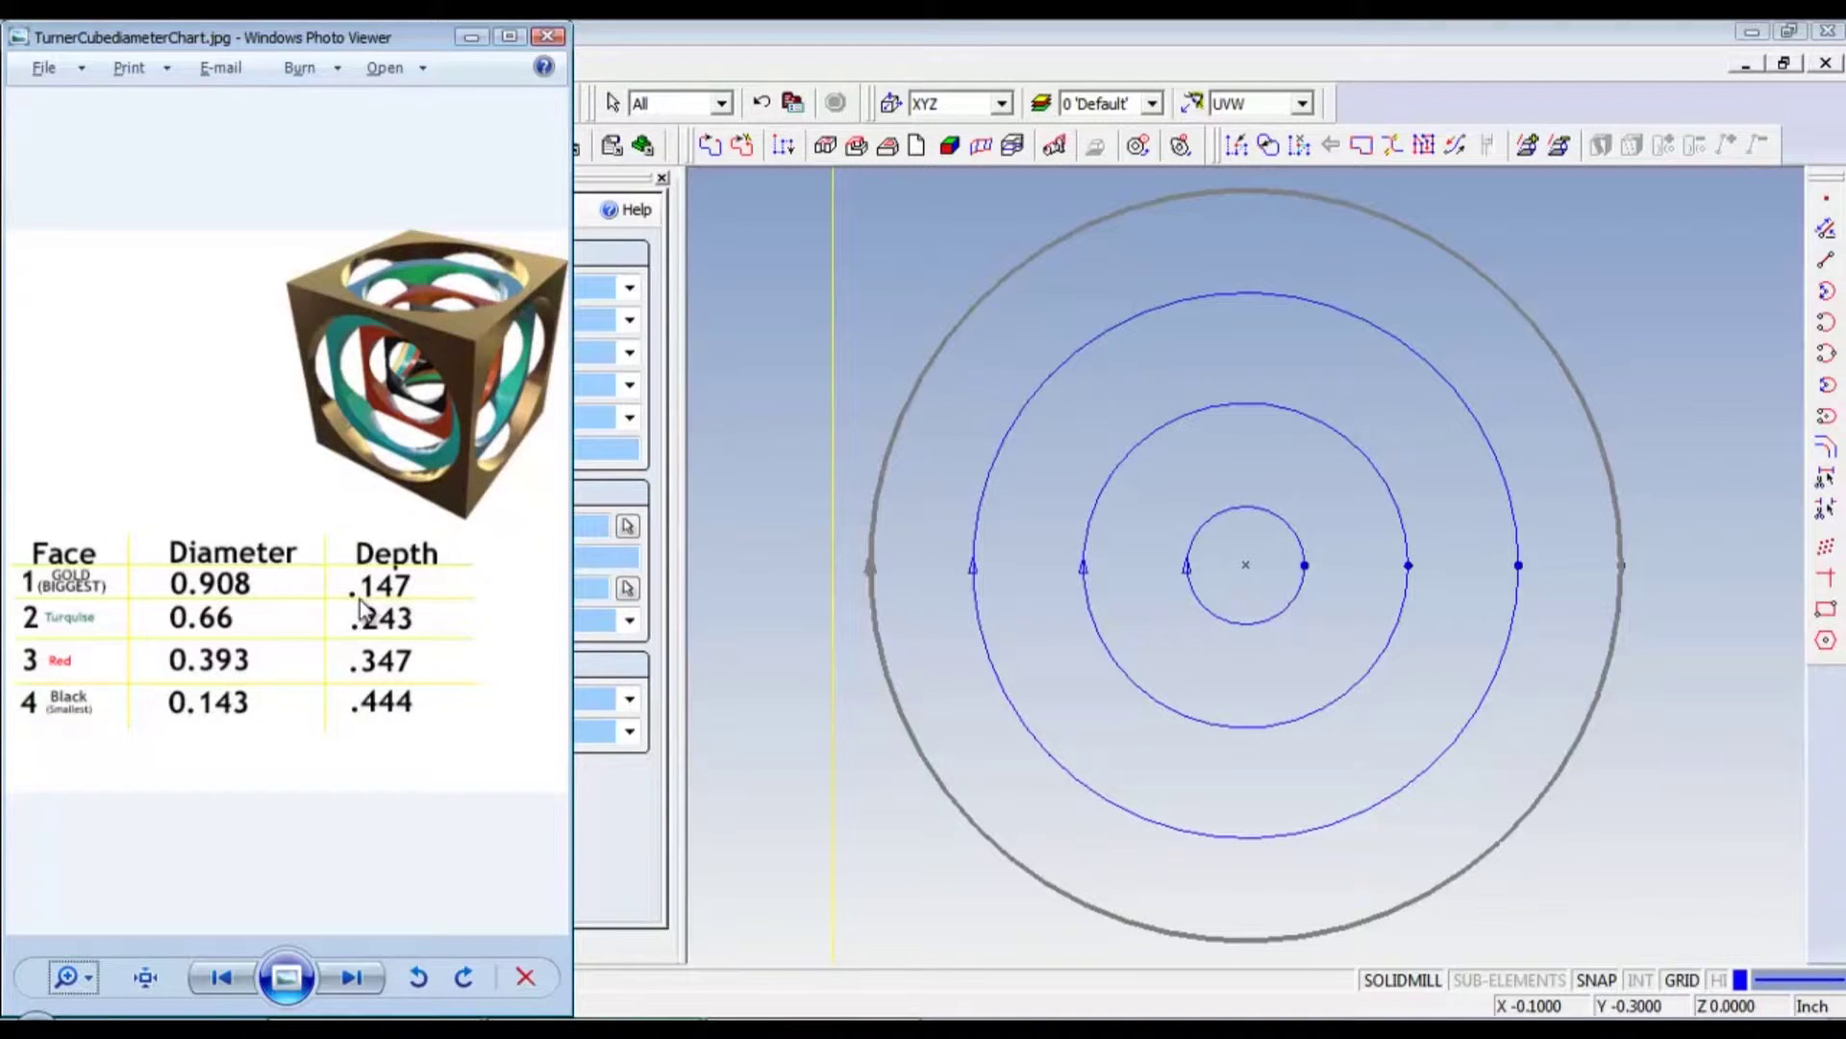
pyautogui.hotkey('alt', 'Tab')
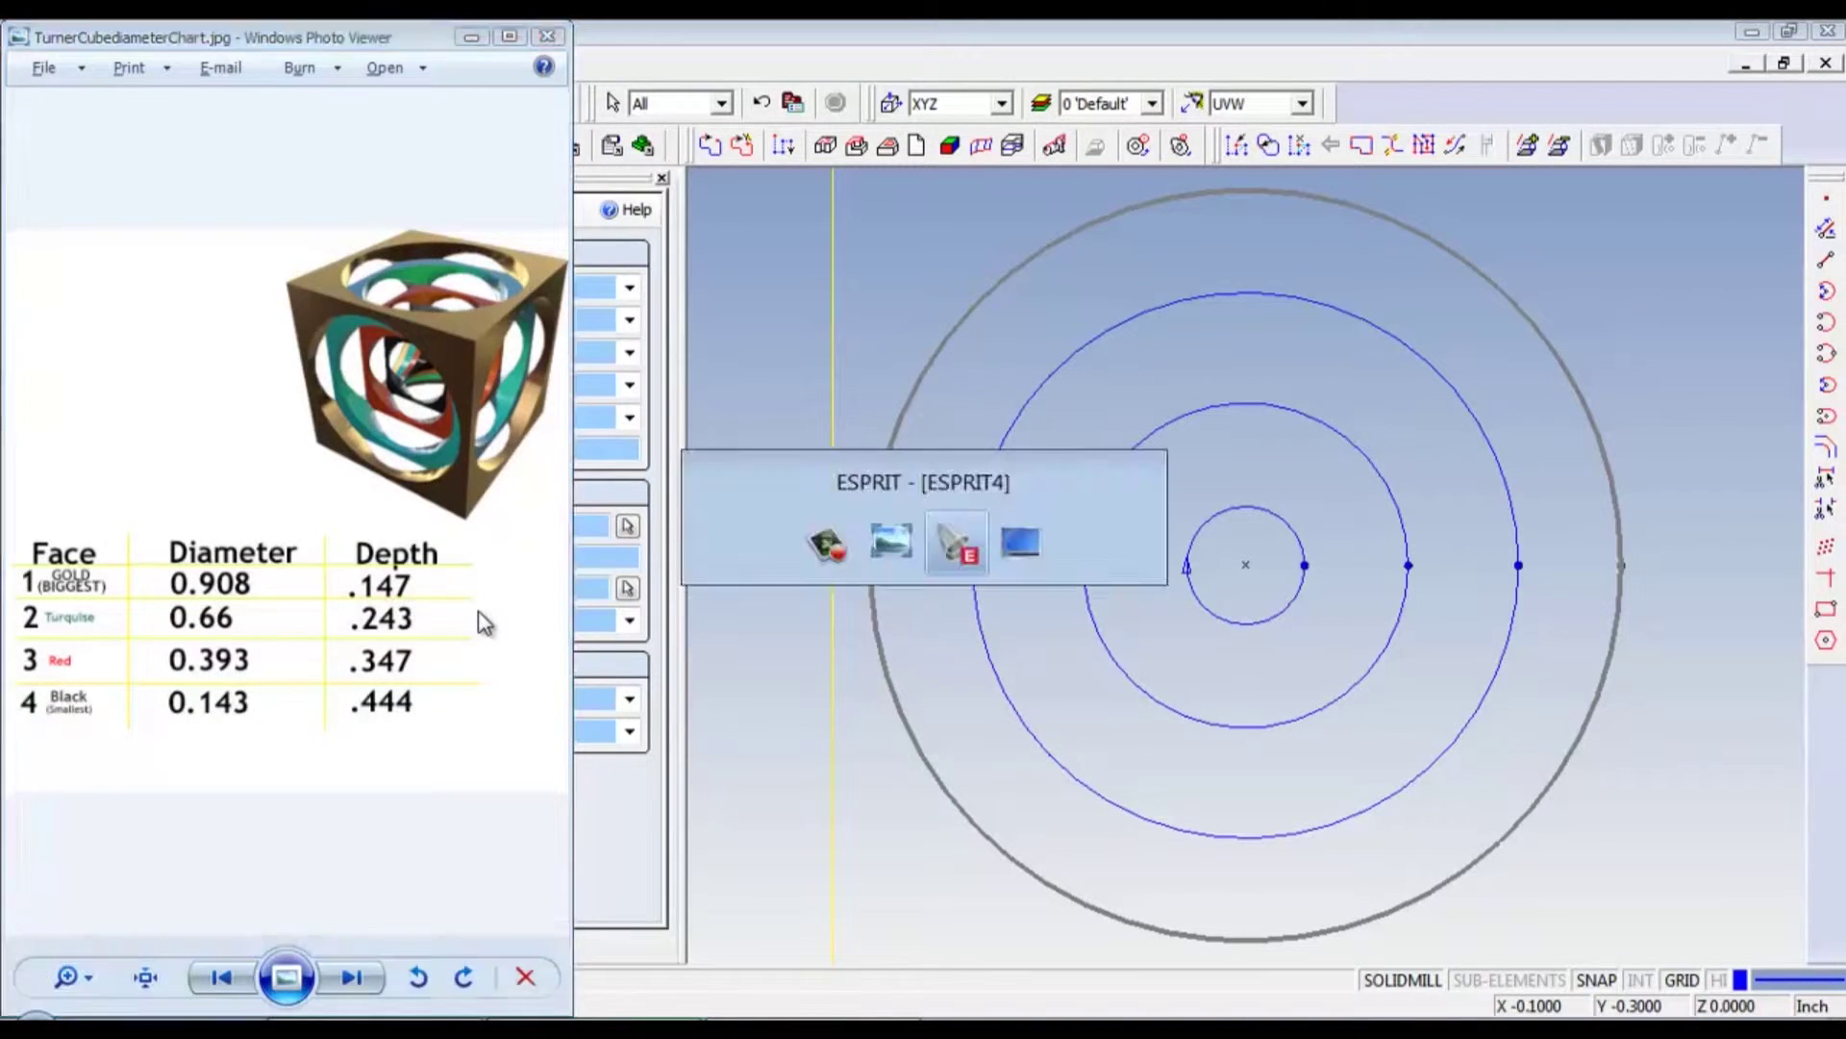
pyautogui.click(385, 524)
pyautogui.doubleClick(385, 524)
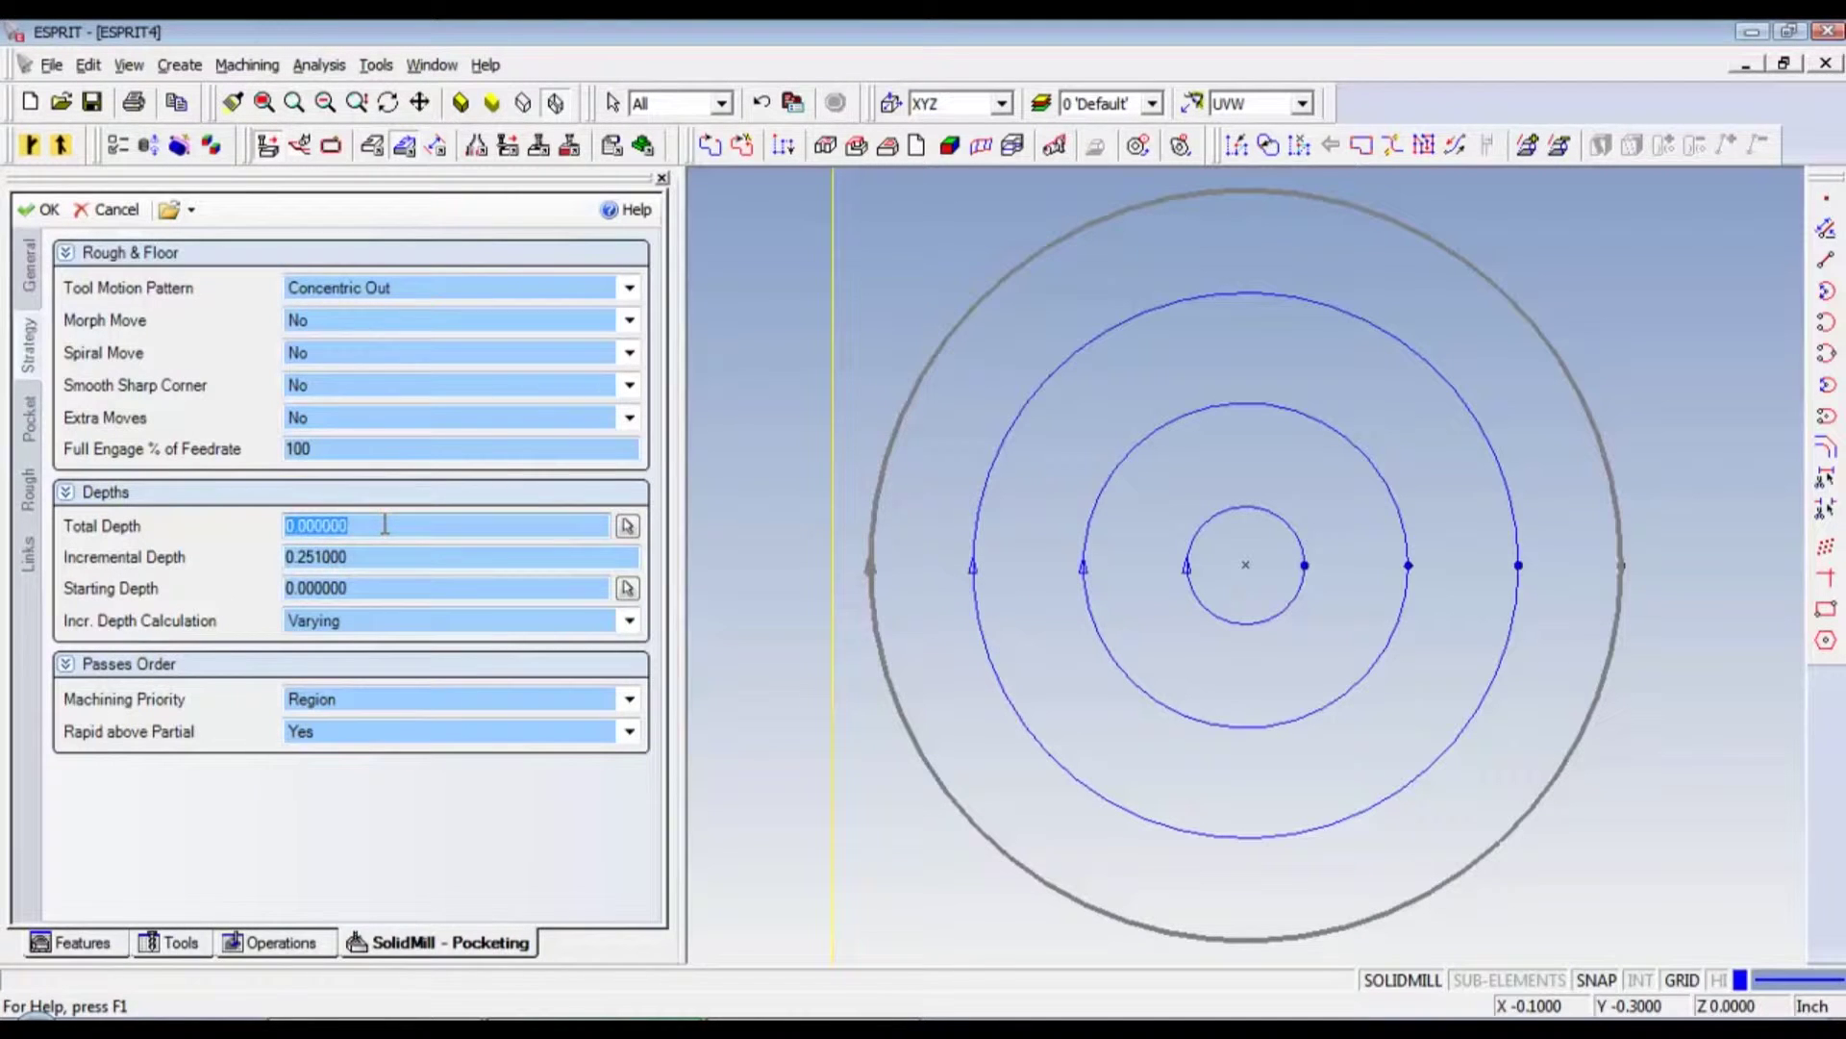
pyautogui.write('.147')
pyautogui.doubleClick(366, 557)
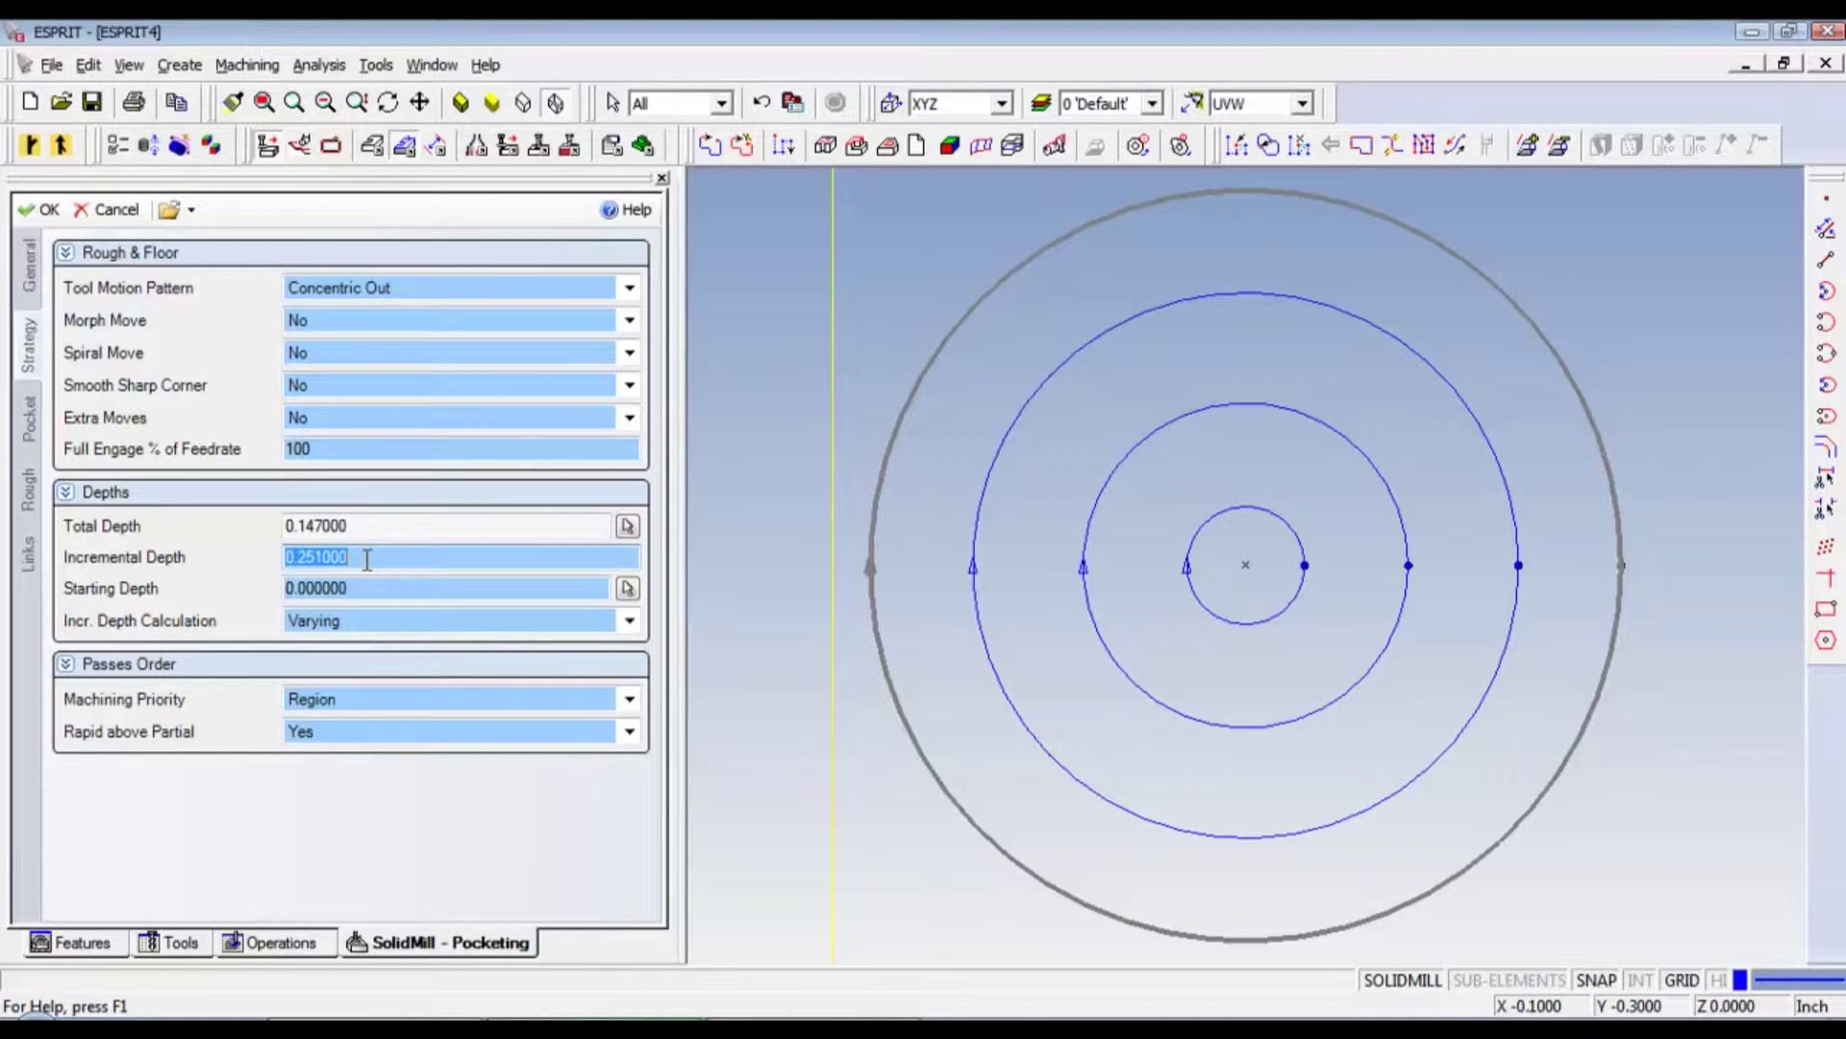
pyautogui.write('.01')
pyautogui.click(370, 588)
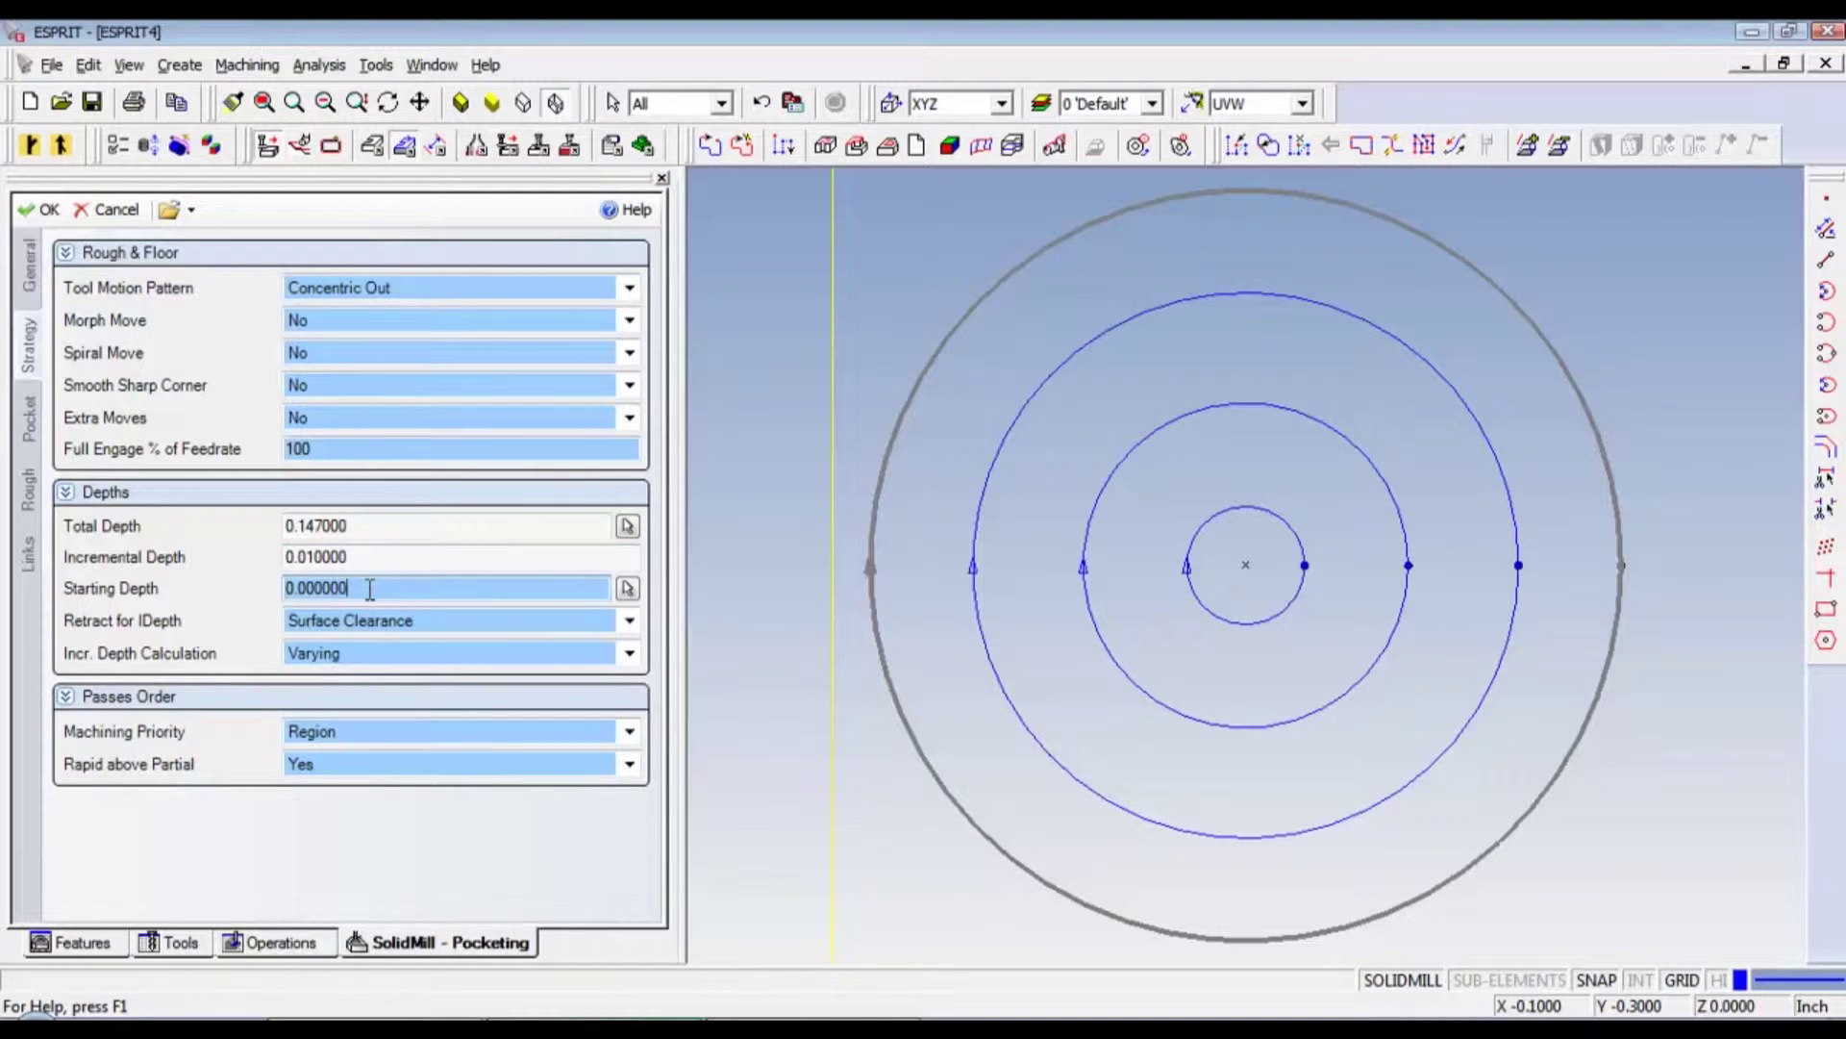
# Set Retract for IDepth to Full Clearance and Incr. Depth Calculation to Constant.
pyautogui.click(374, 625)
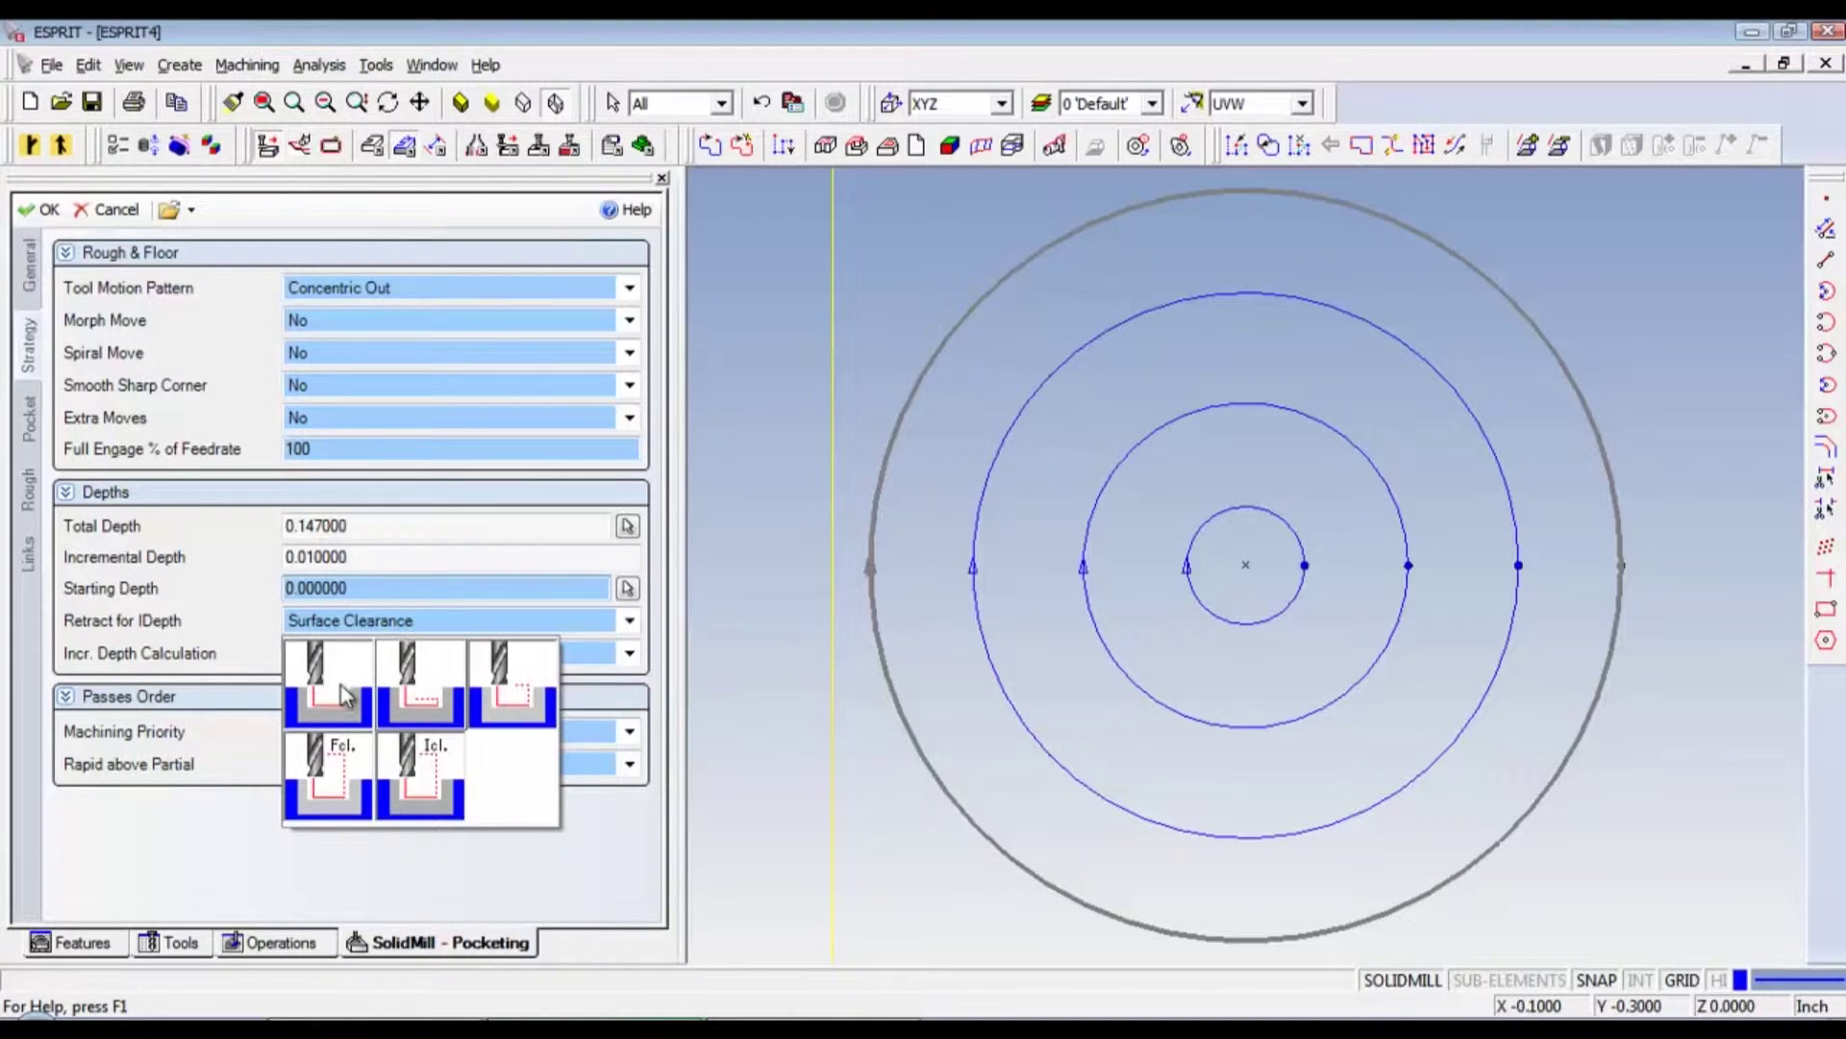
pyautogui.click(321, 760)
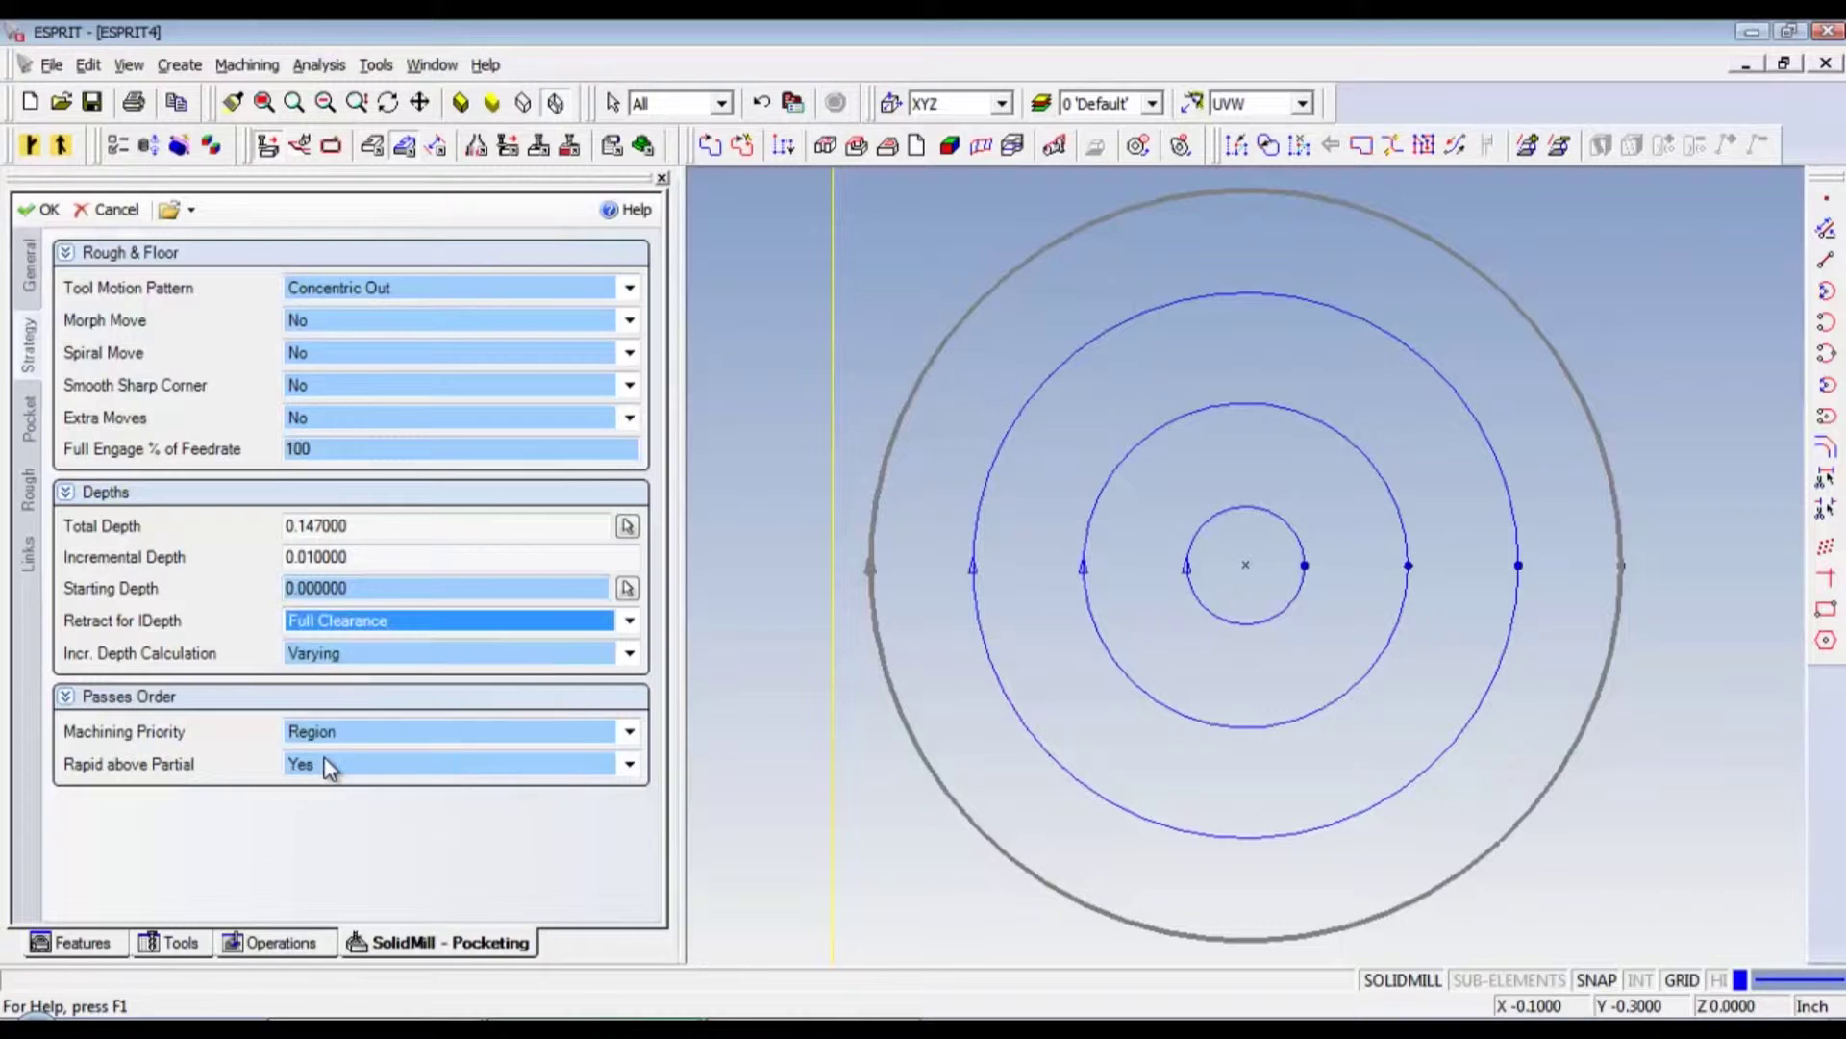
pyautogui.click(336, 654)
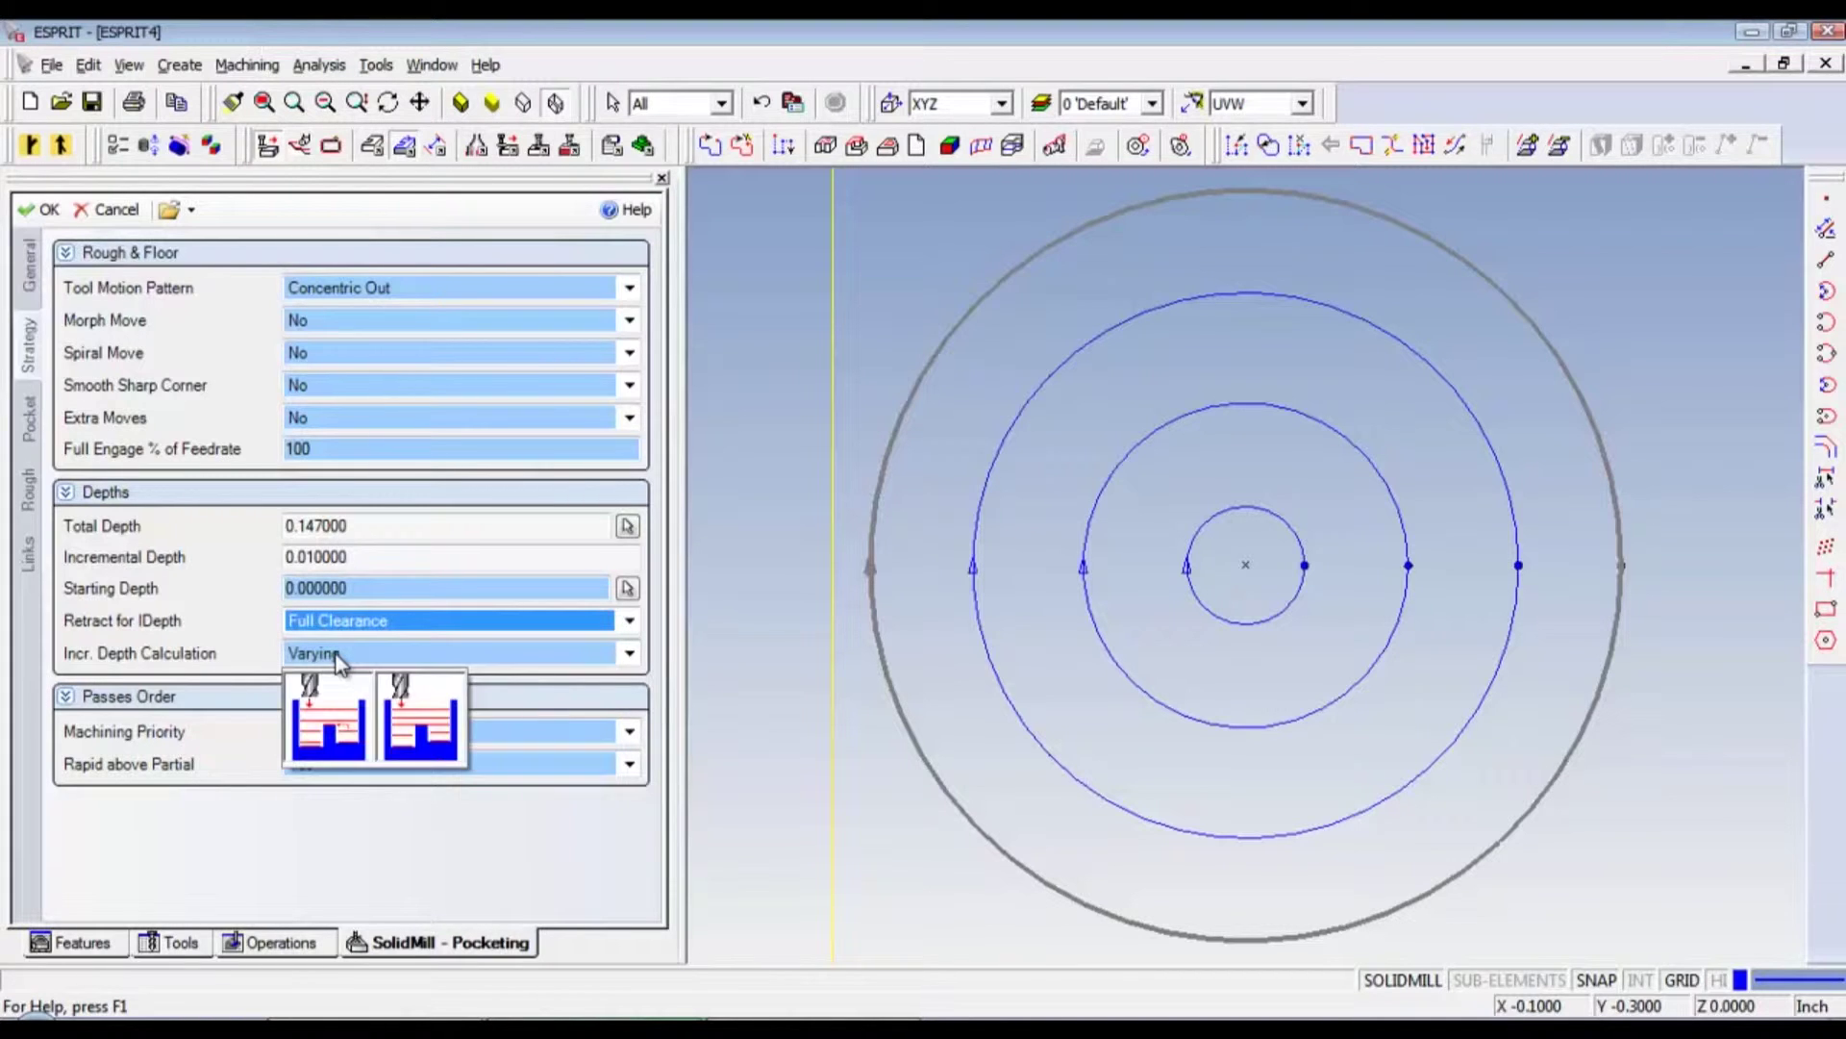
pyautogui.click(334, 706)
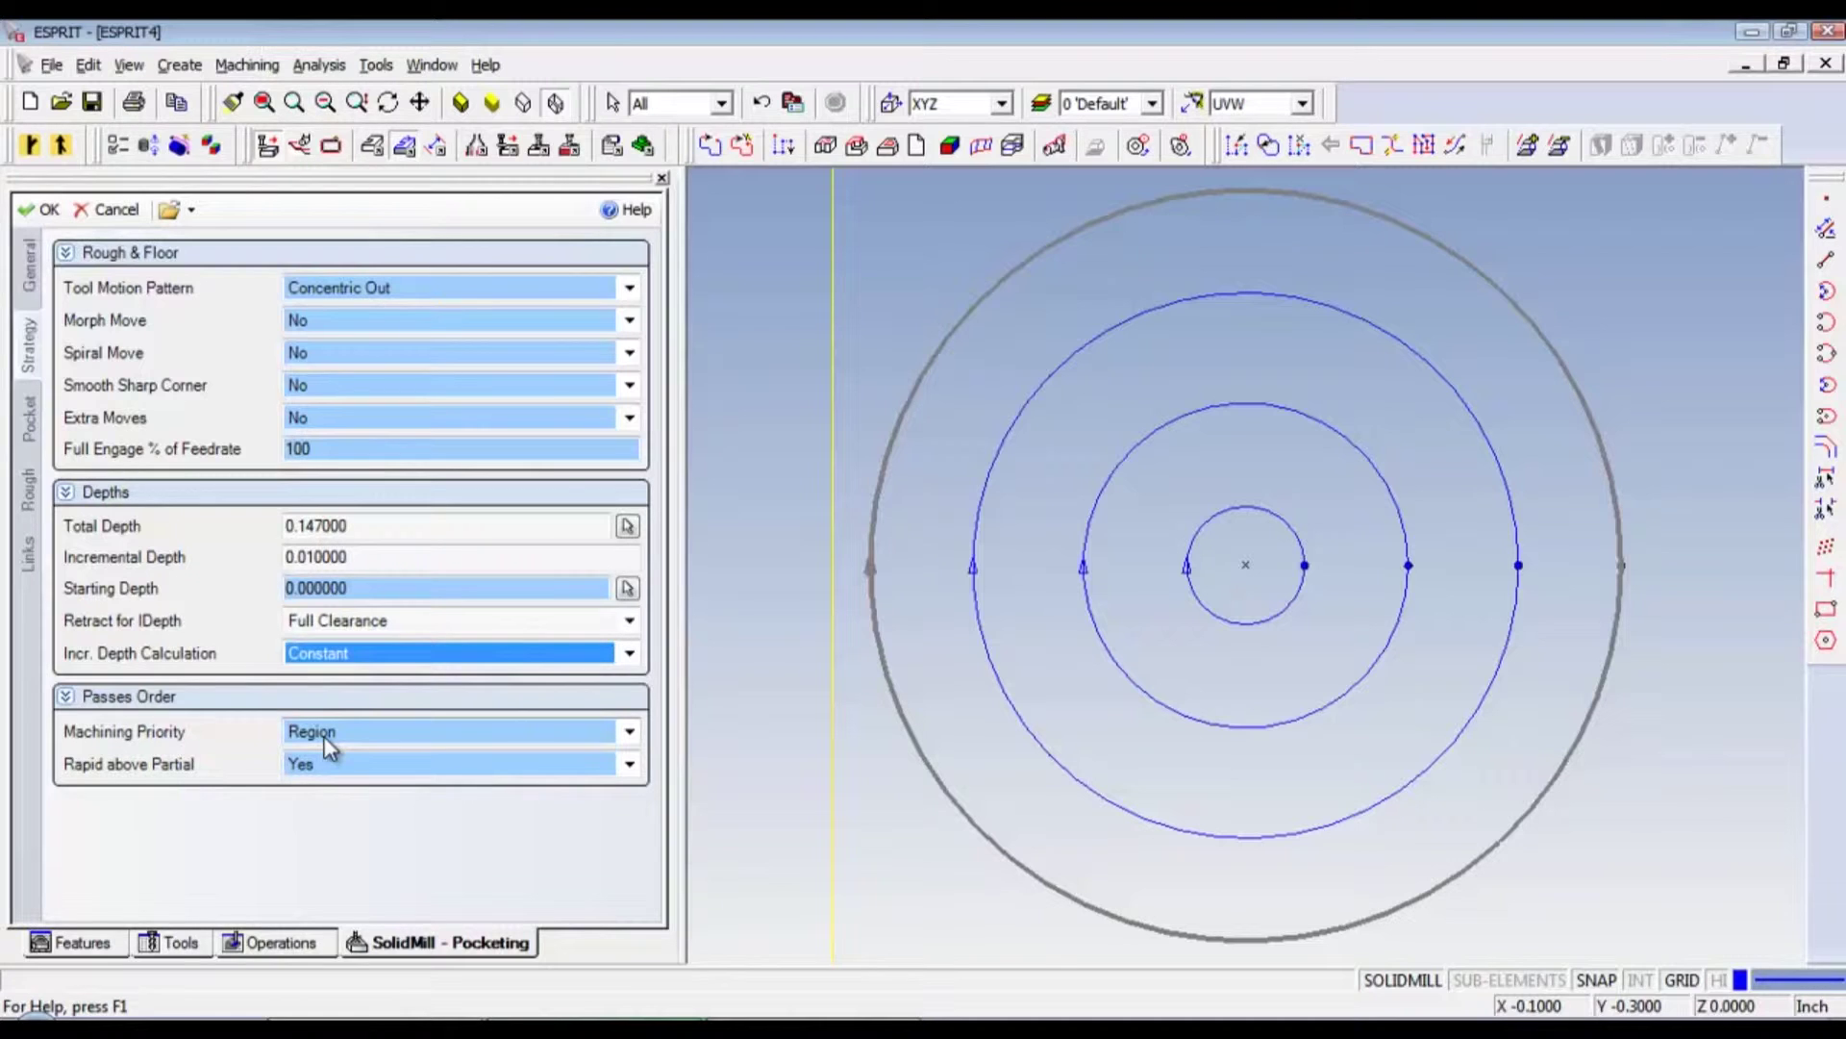
pyautogui.click(29, 440)
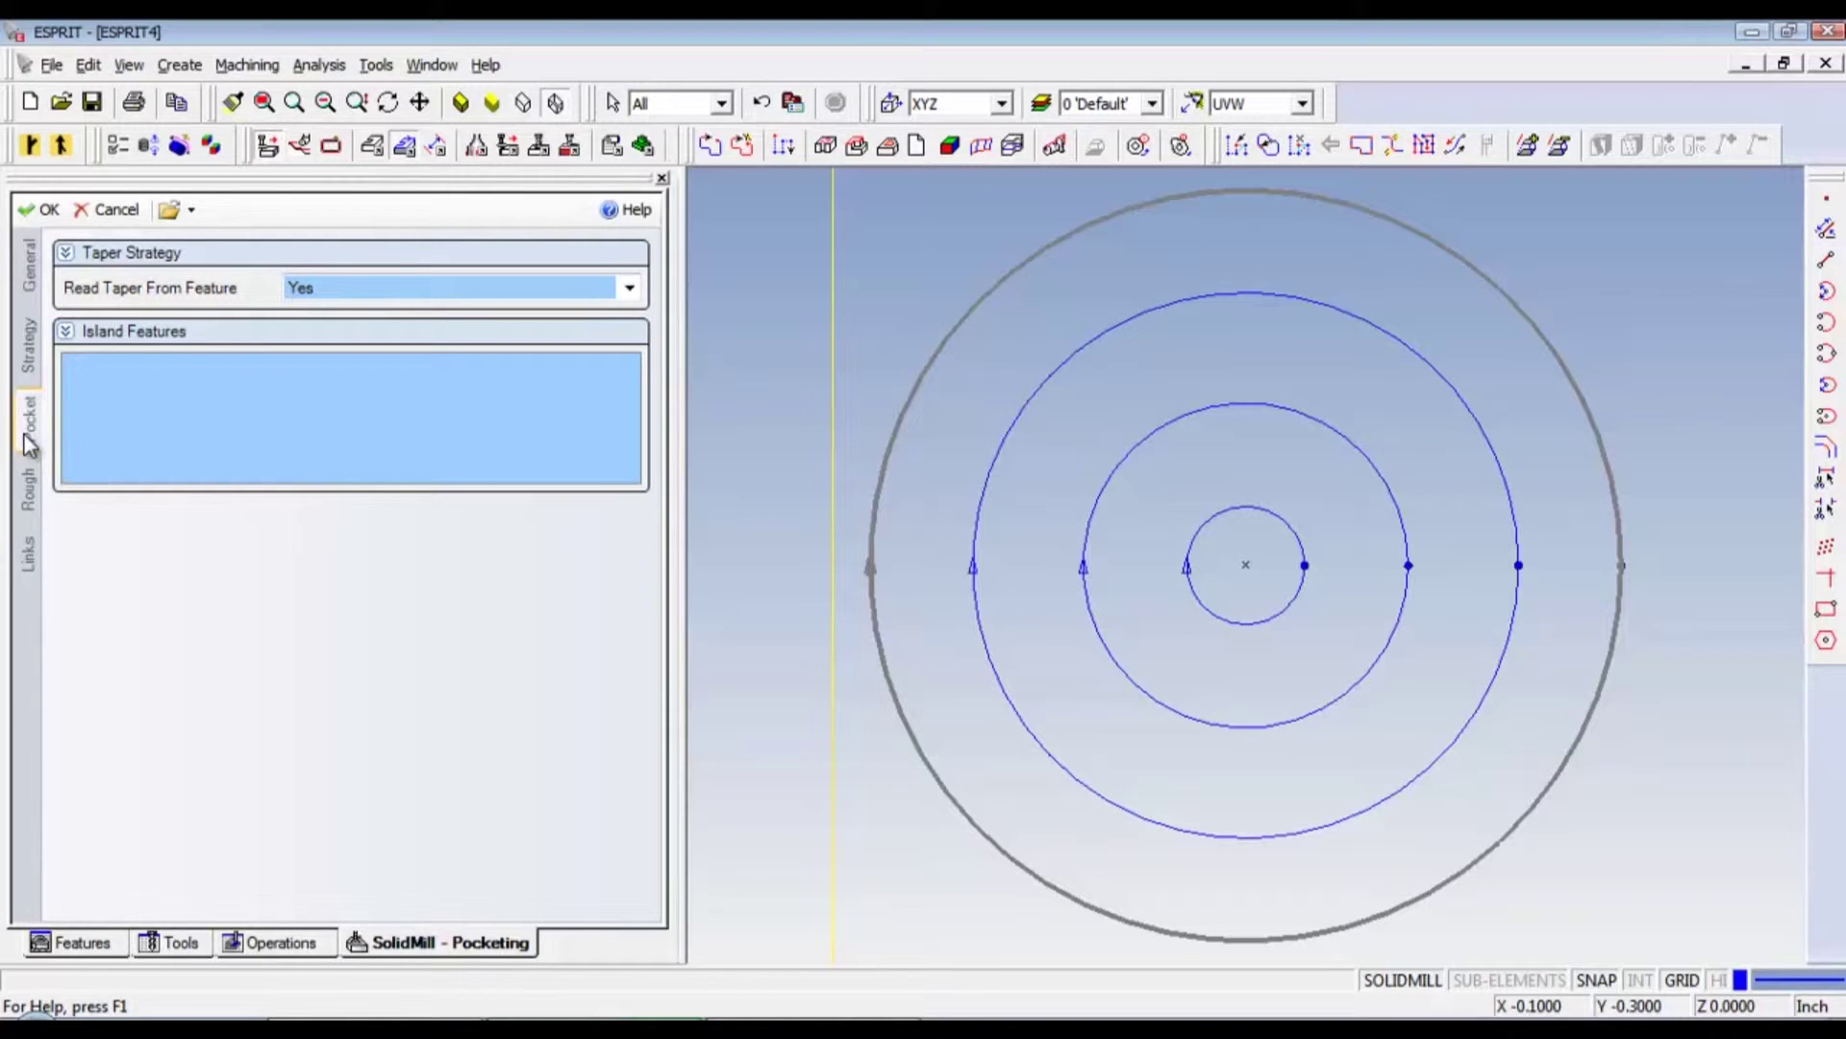
# Set the rough pass Cut Speed to 700 RPM, XY Feedrate 2.5 and Z Feedrate .1.
pyautogui.click(29, 486)
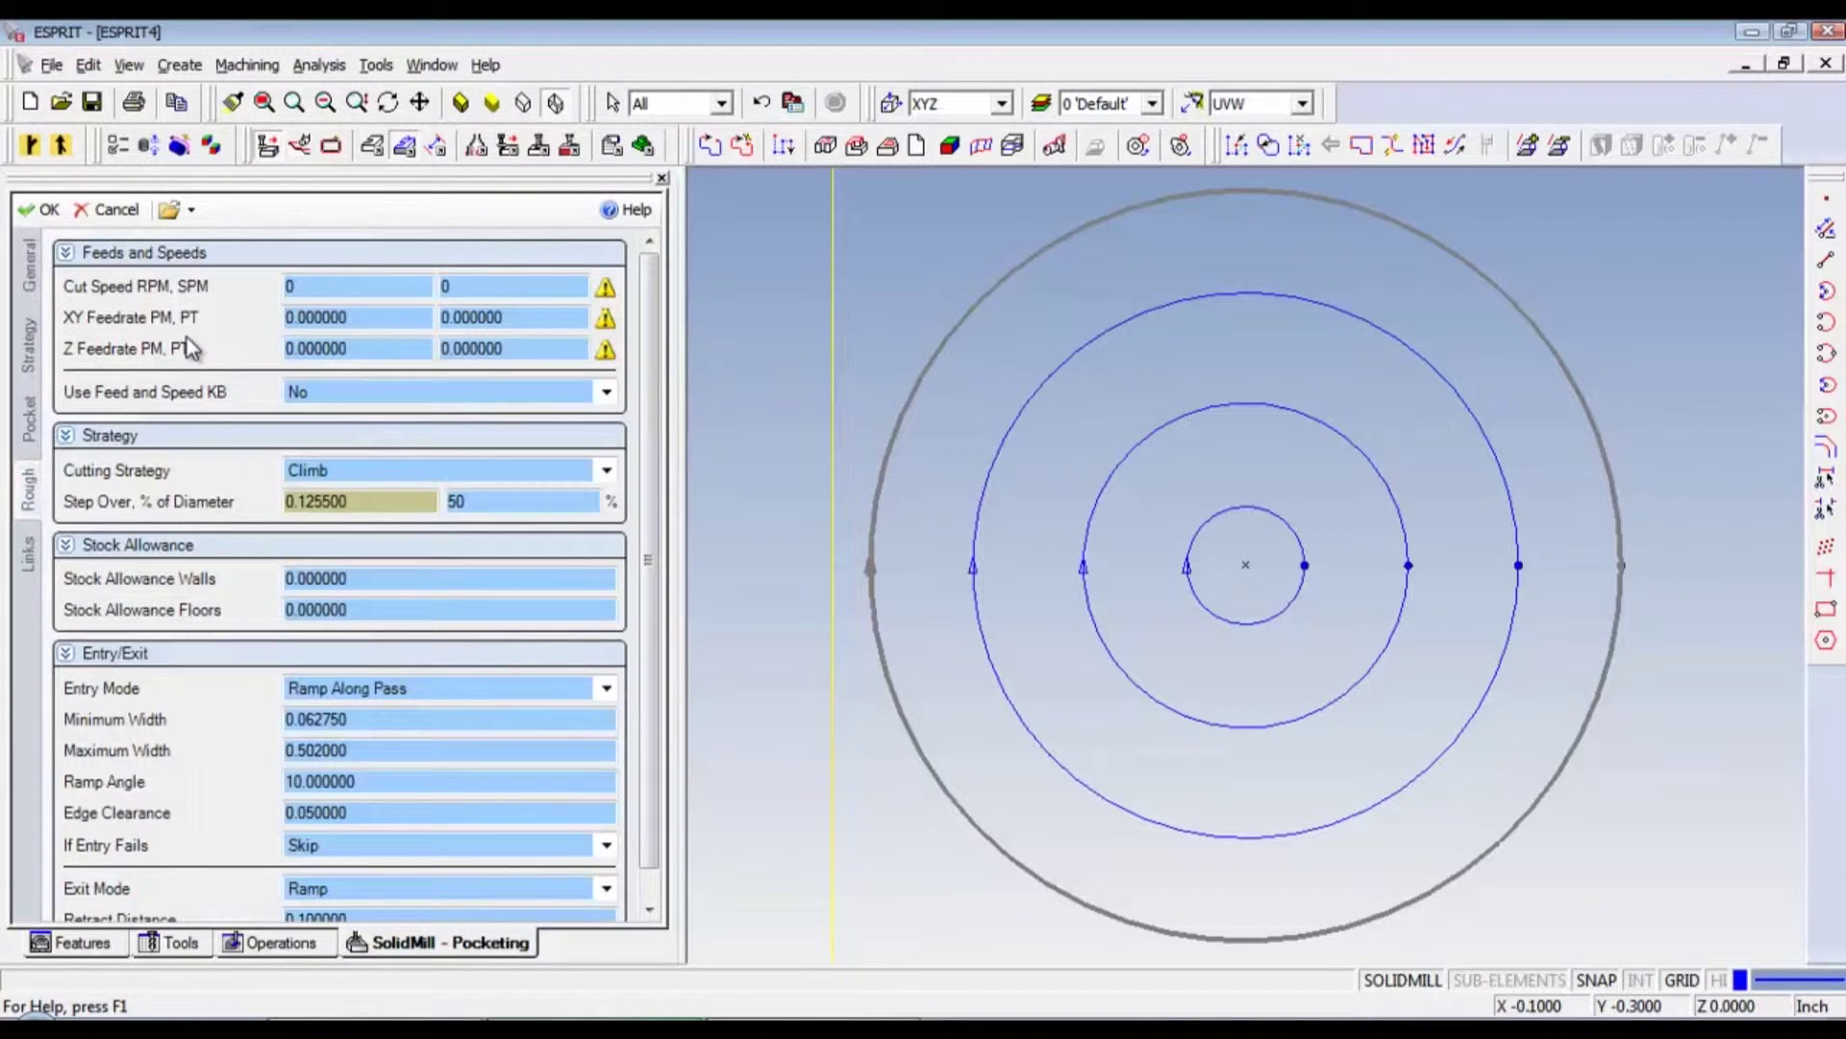
pyautogui.click(307, 286)
pyautogui.write('700')
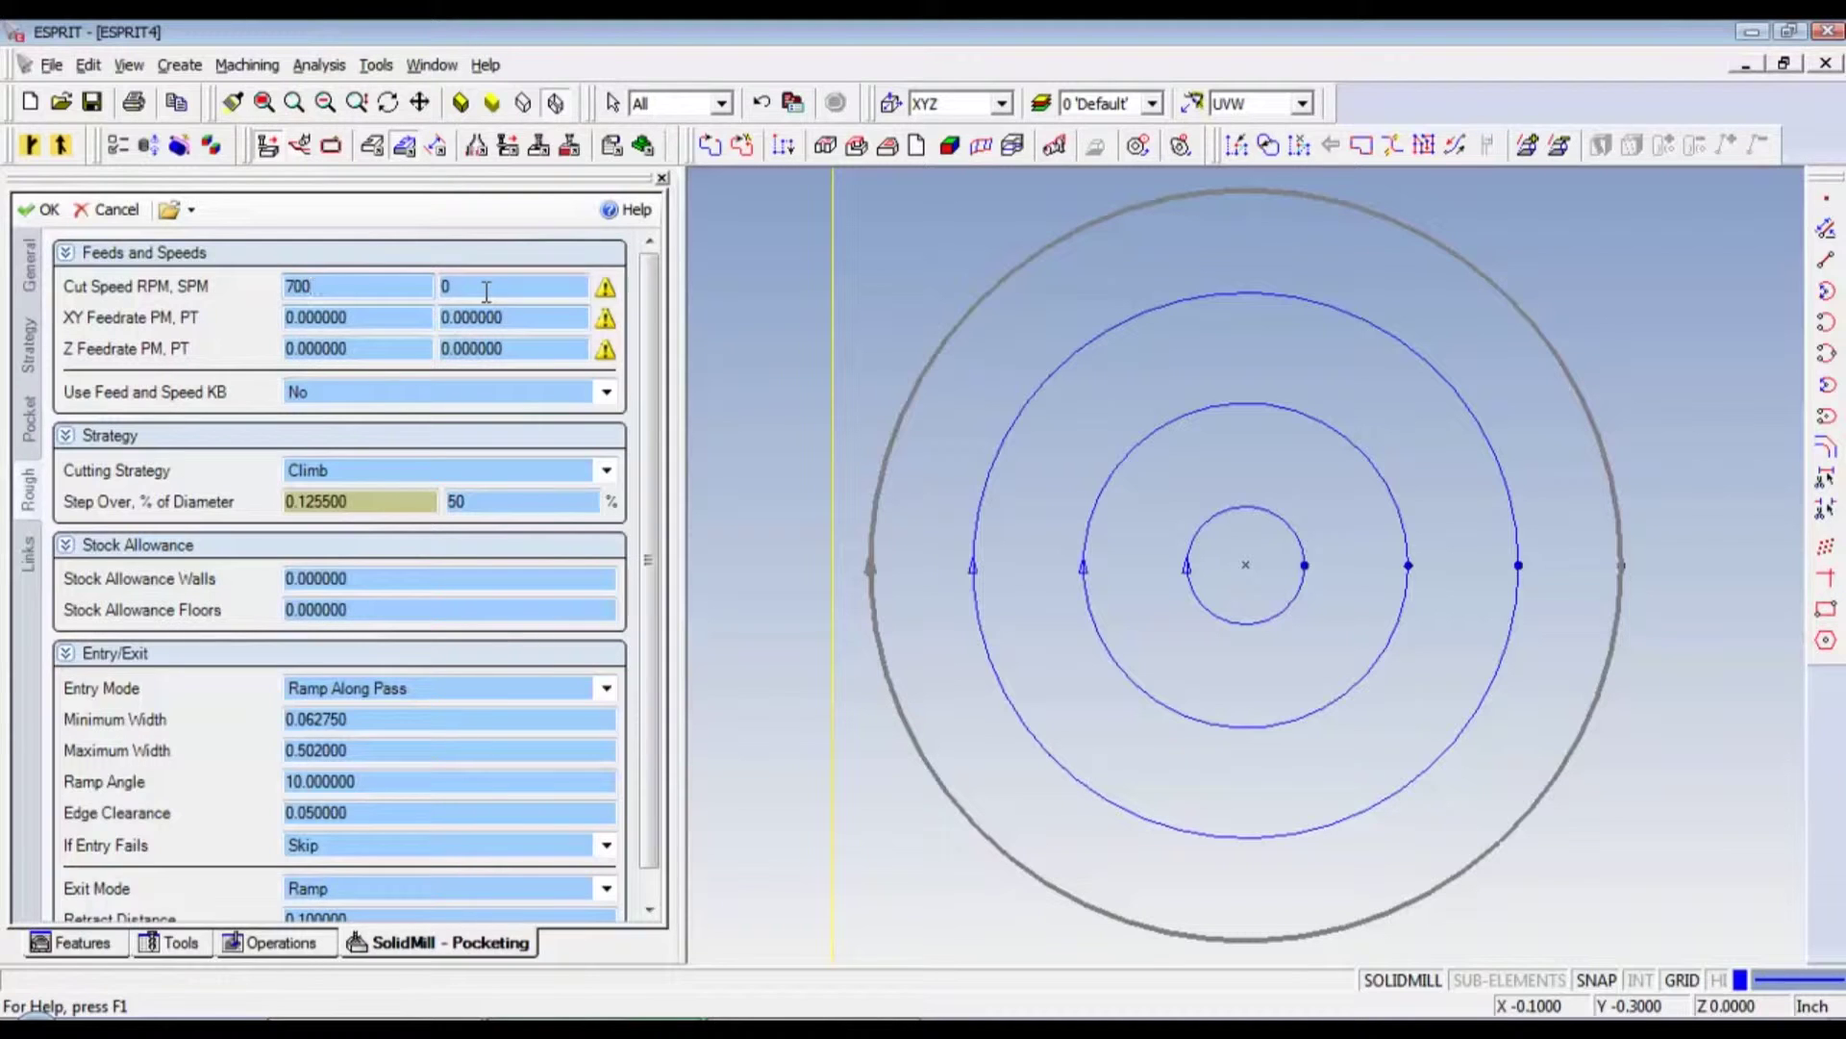
pyautogui.click(466, 288)
pyautogui.click(362, 318)
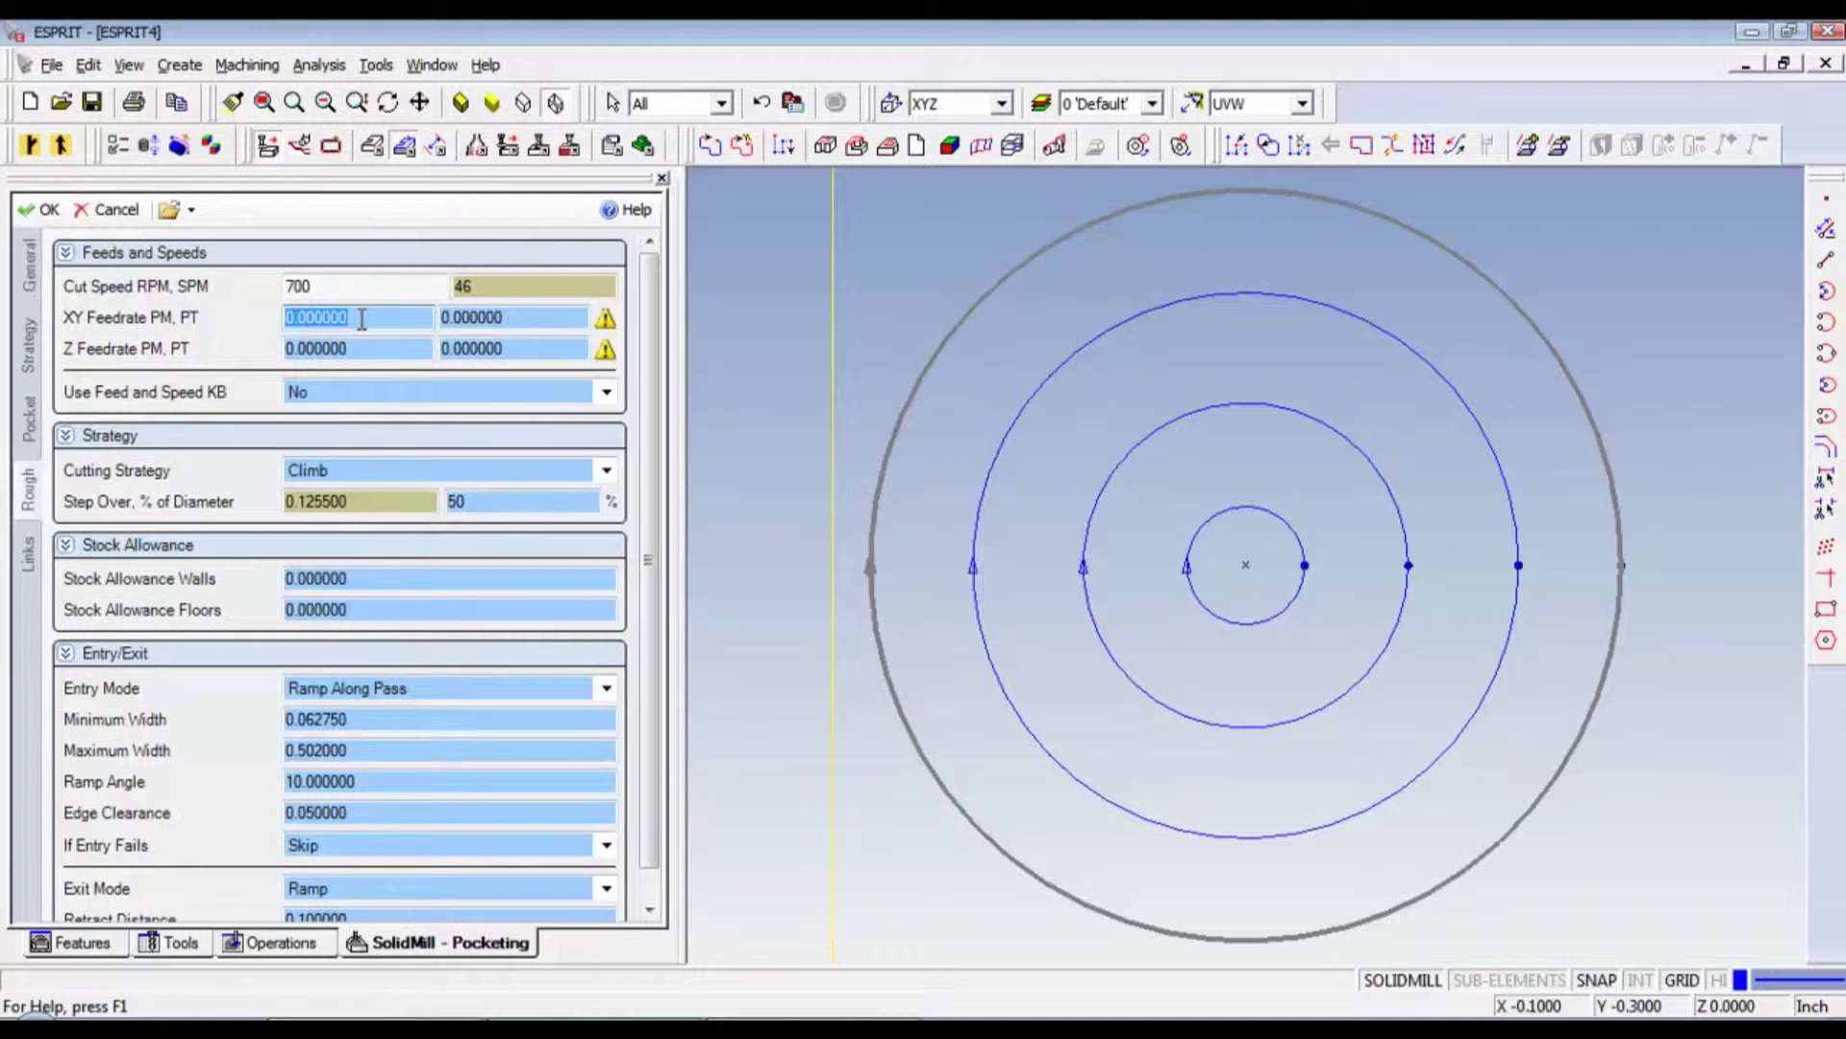
pyautogui.write('2.5')
pyautogui.press('Return')
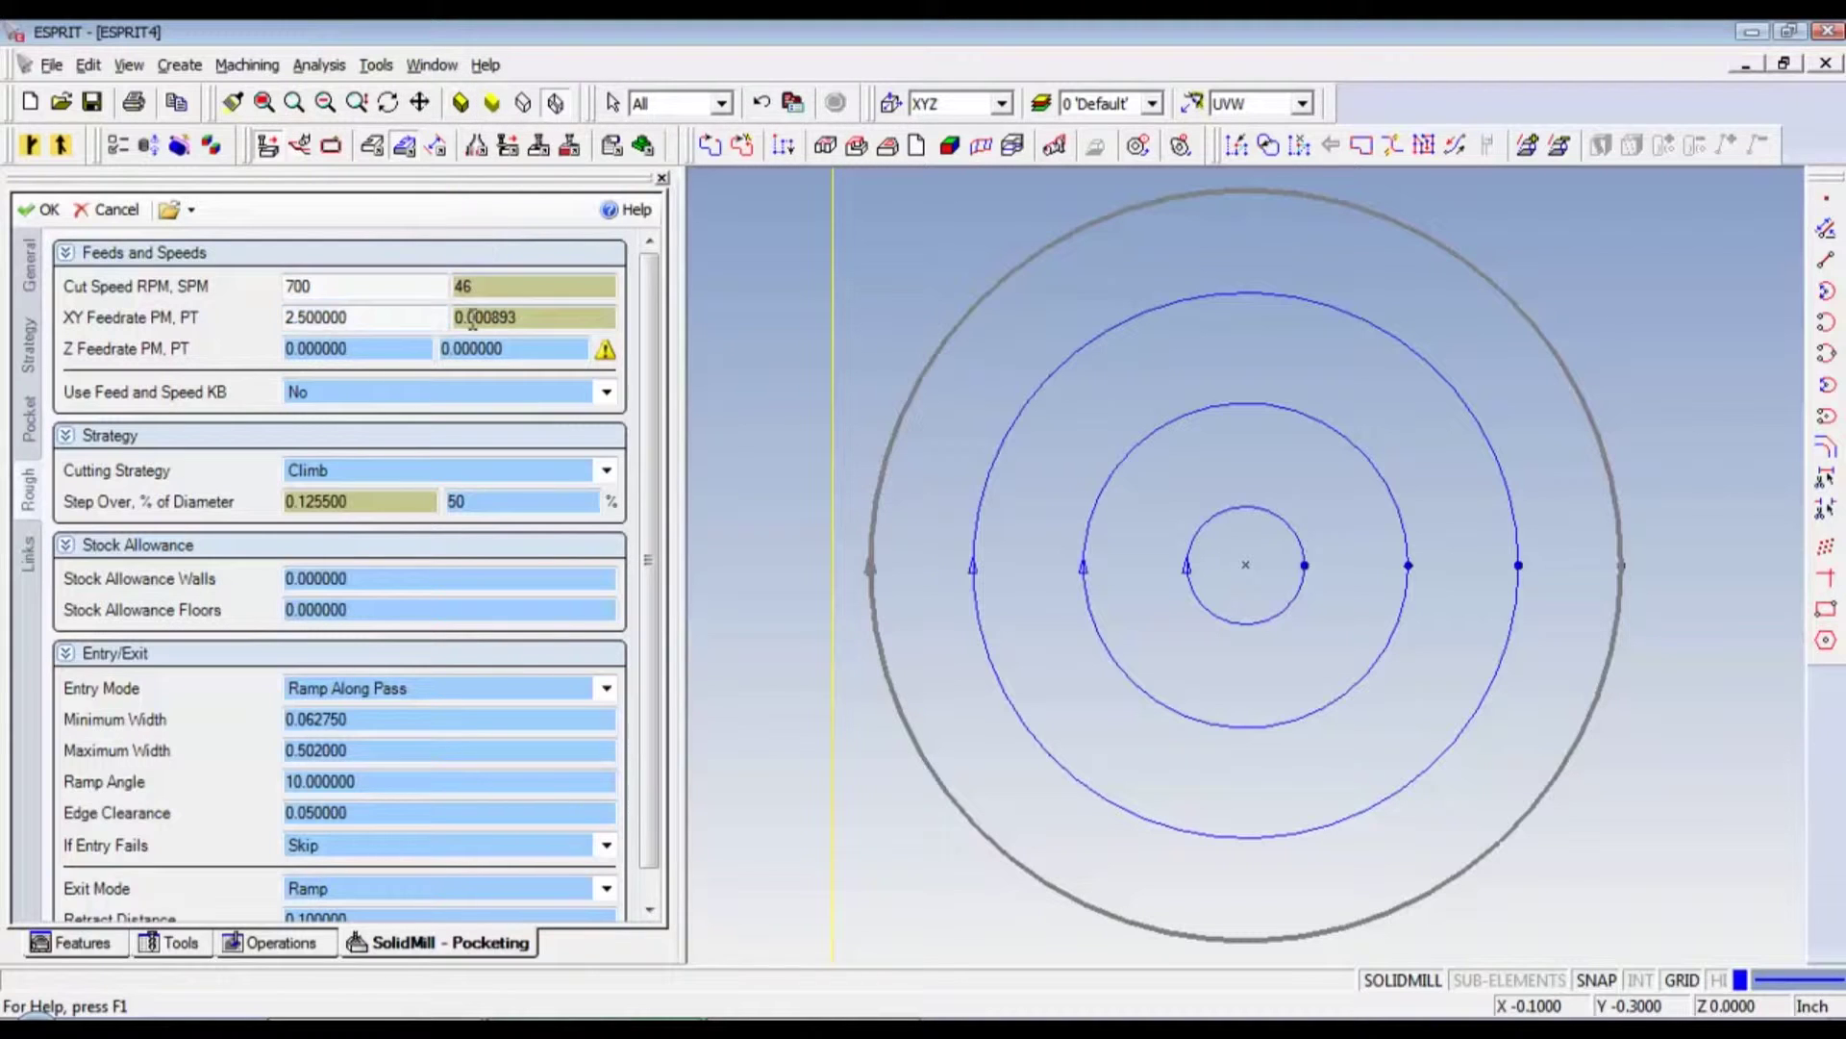
pyautogui.click(367, 353)
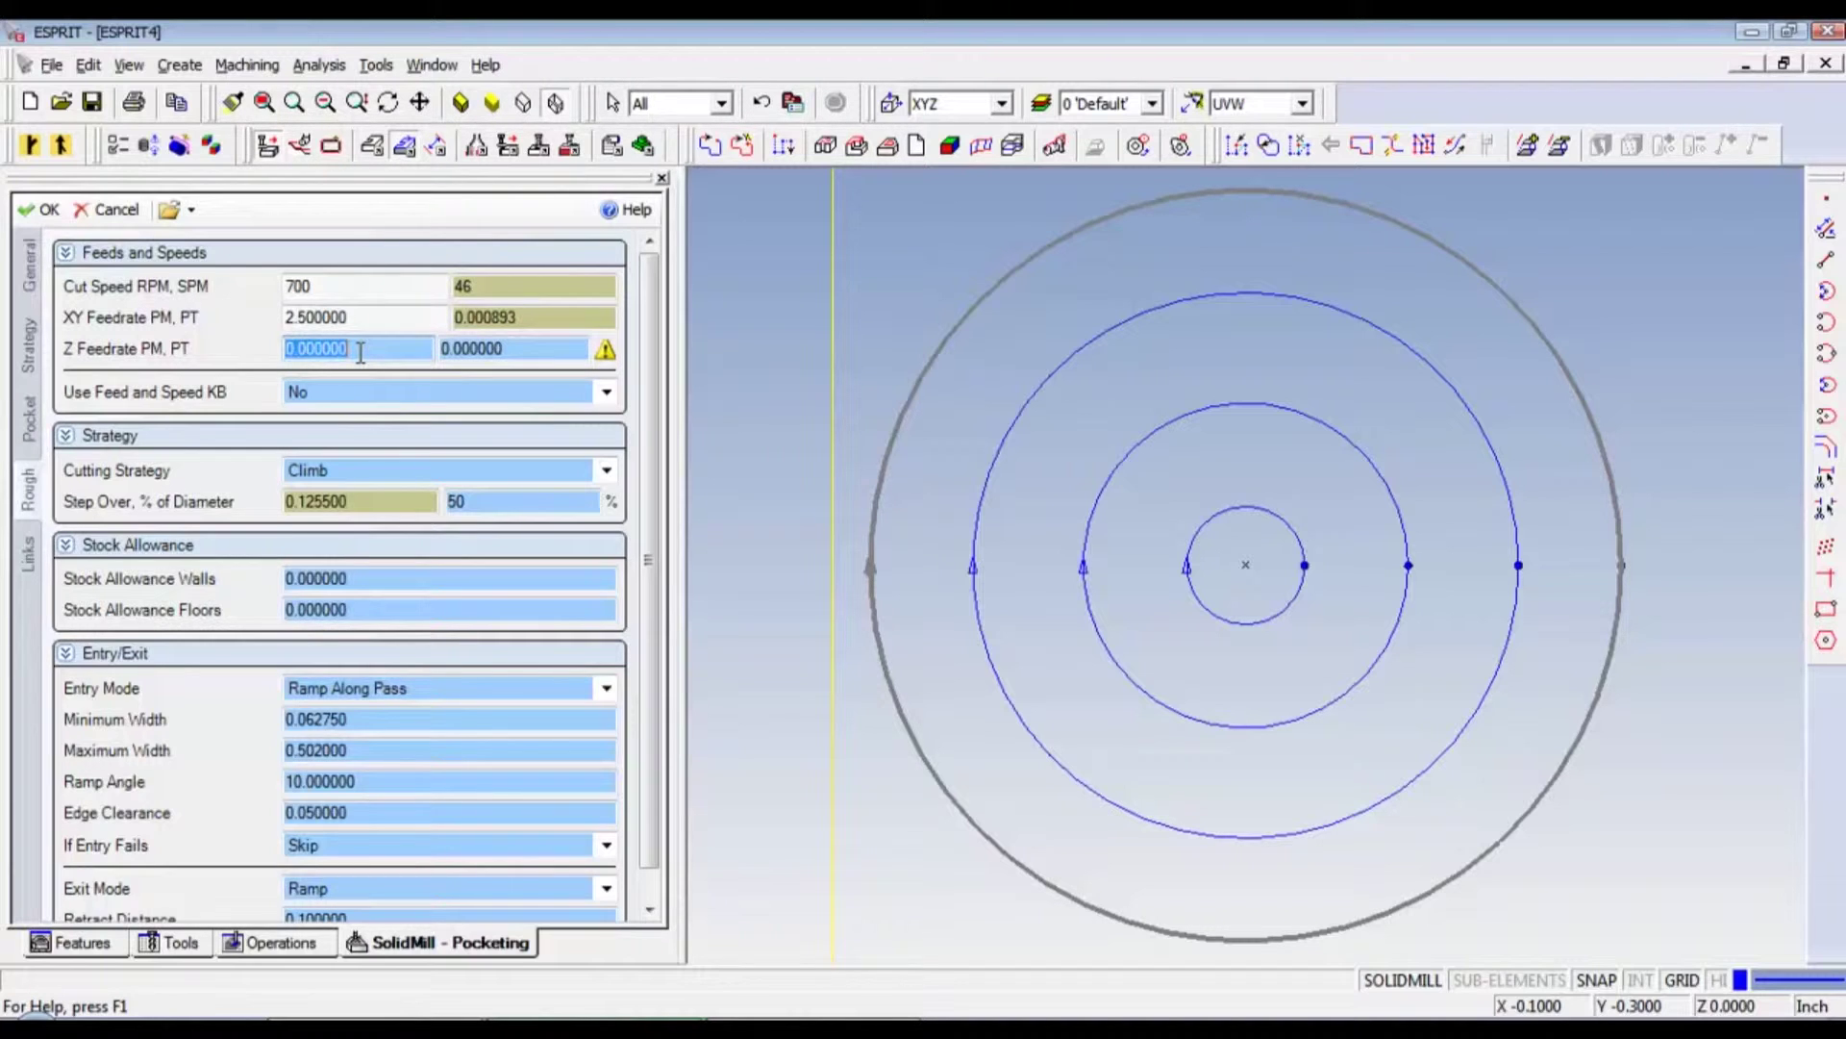
pyautogui.write('.1')
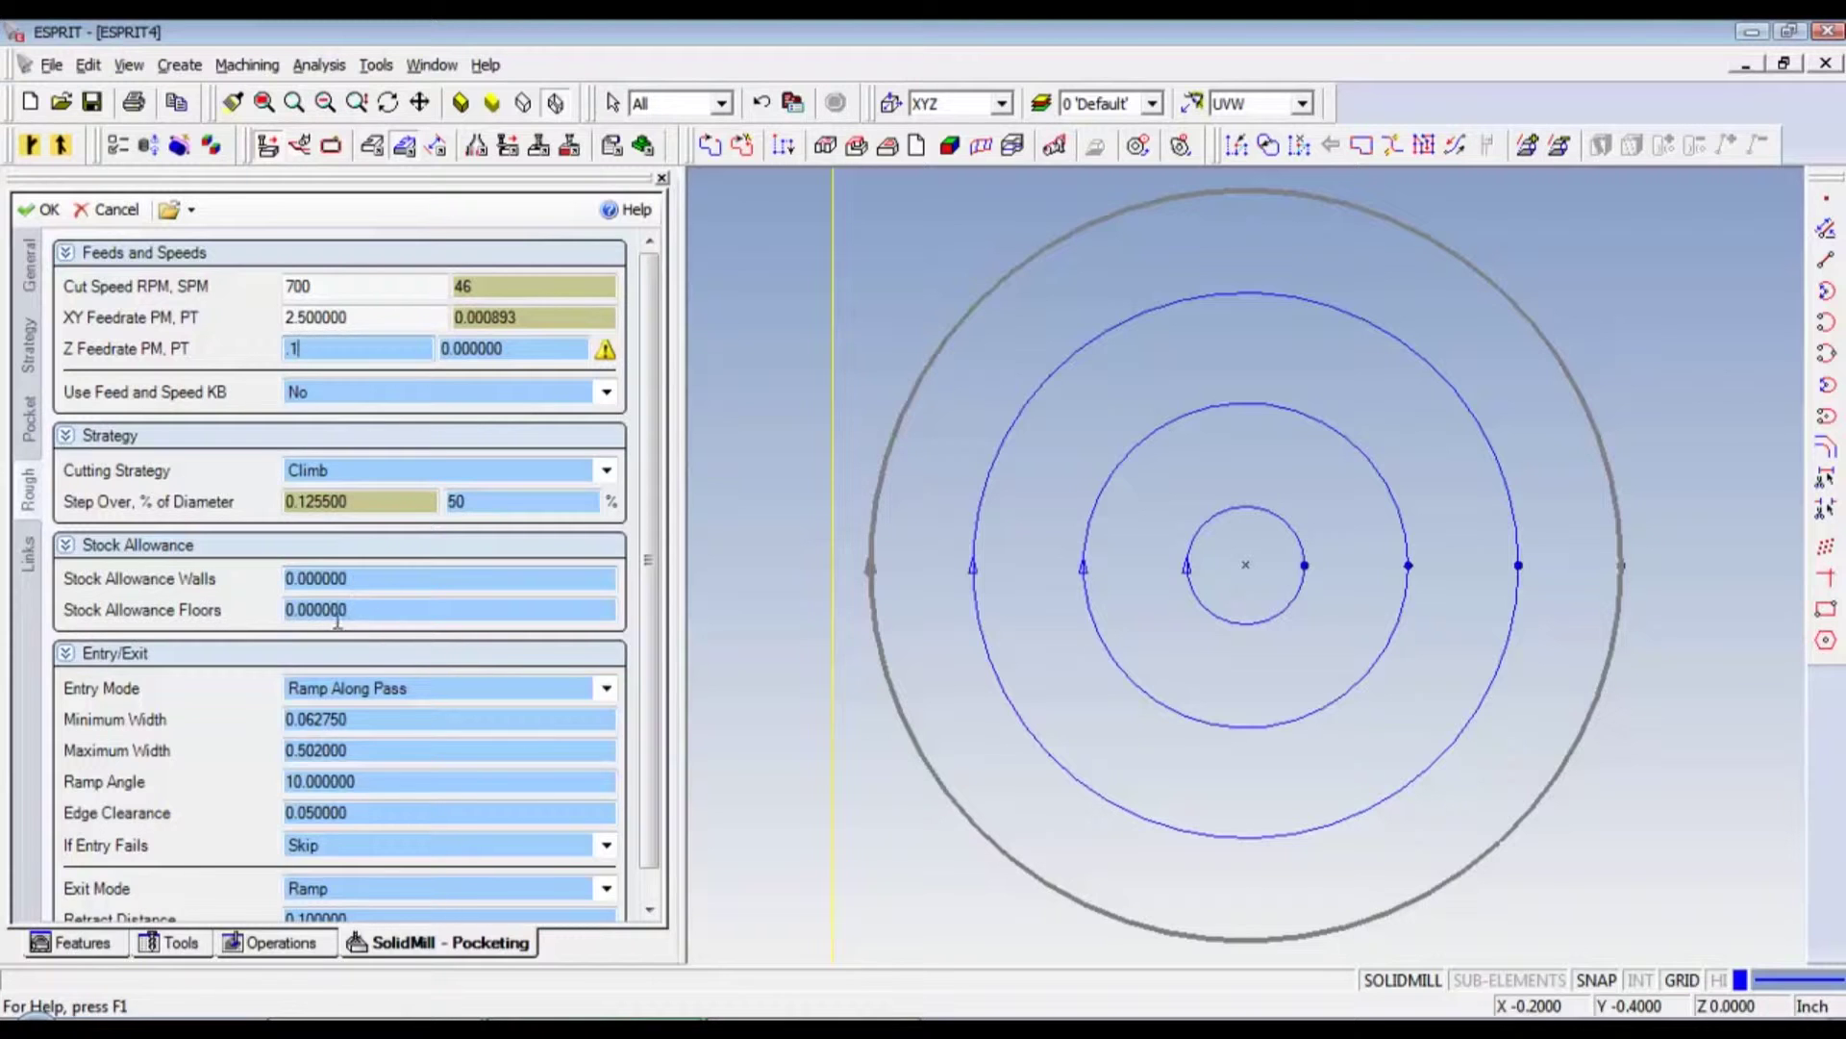
pyautogui.scroll(-1, 433, 689)
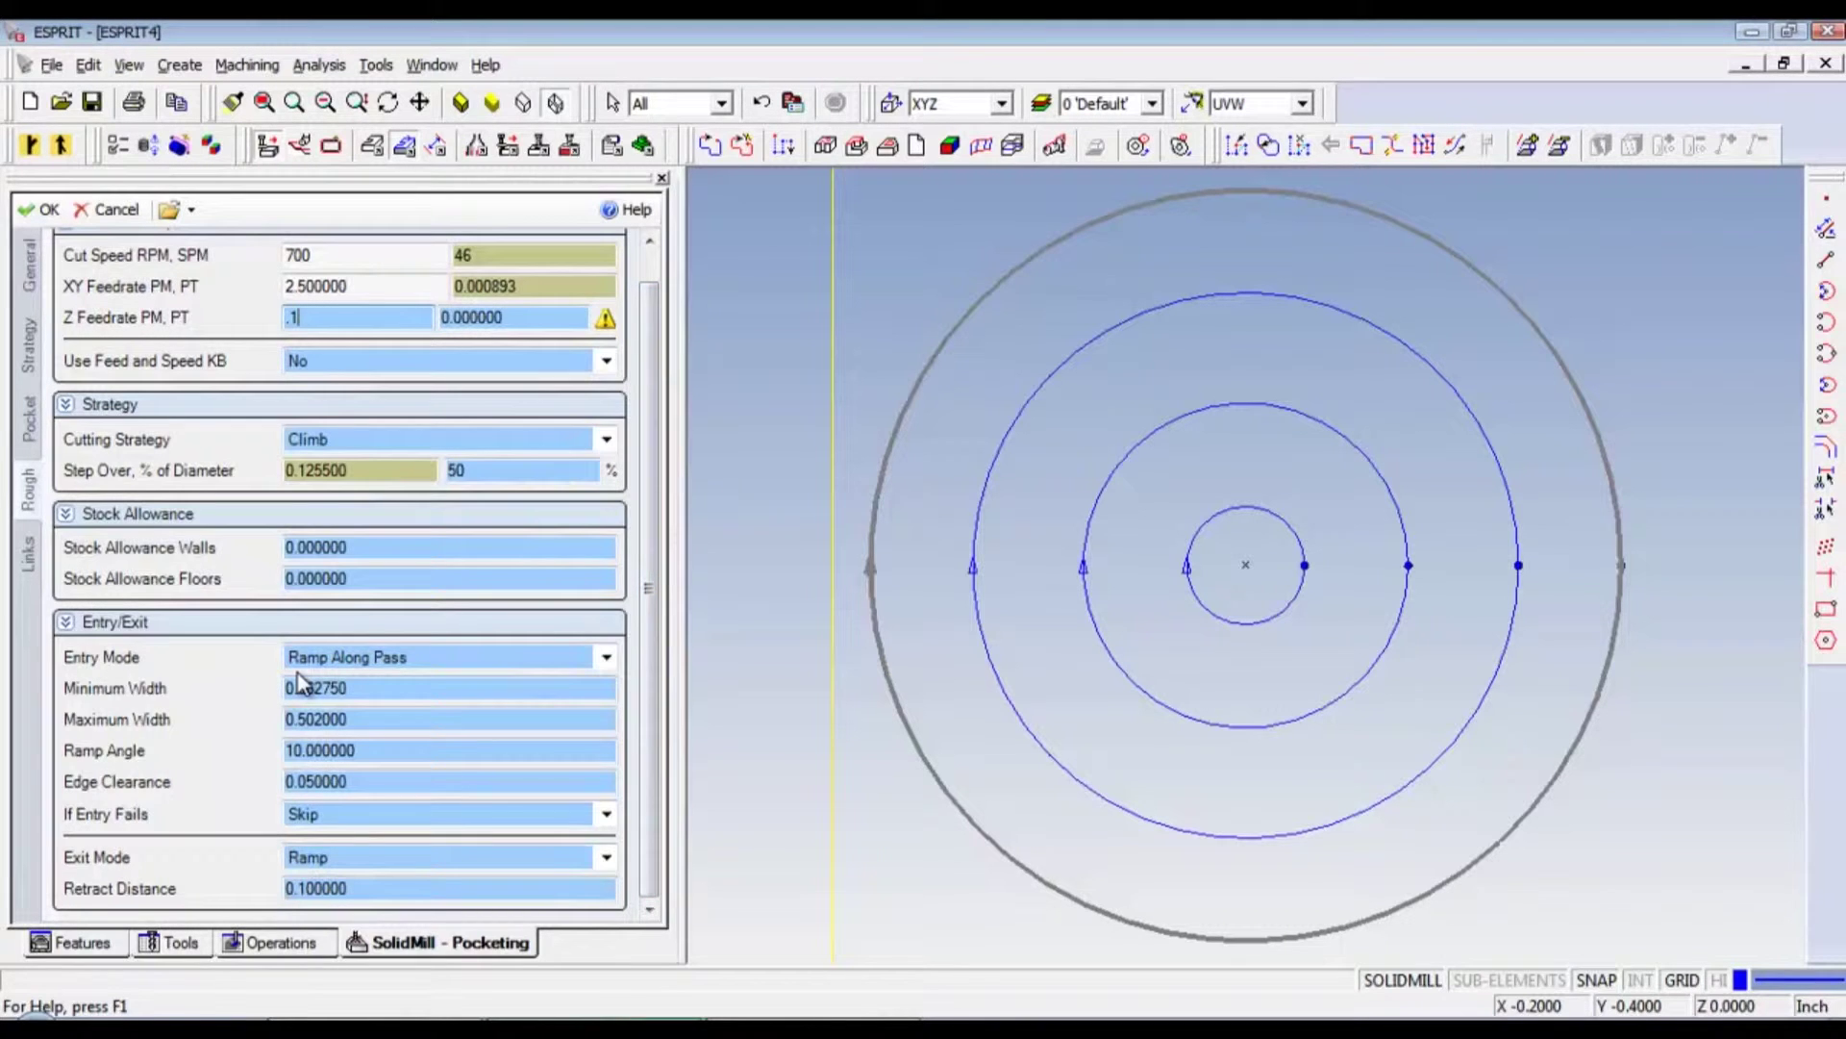
# Make the tool enter by plunging at the picked point 0.5, -0.5.
pyautogui.click(337, 657)
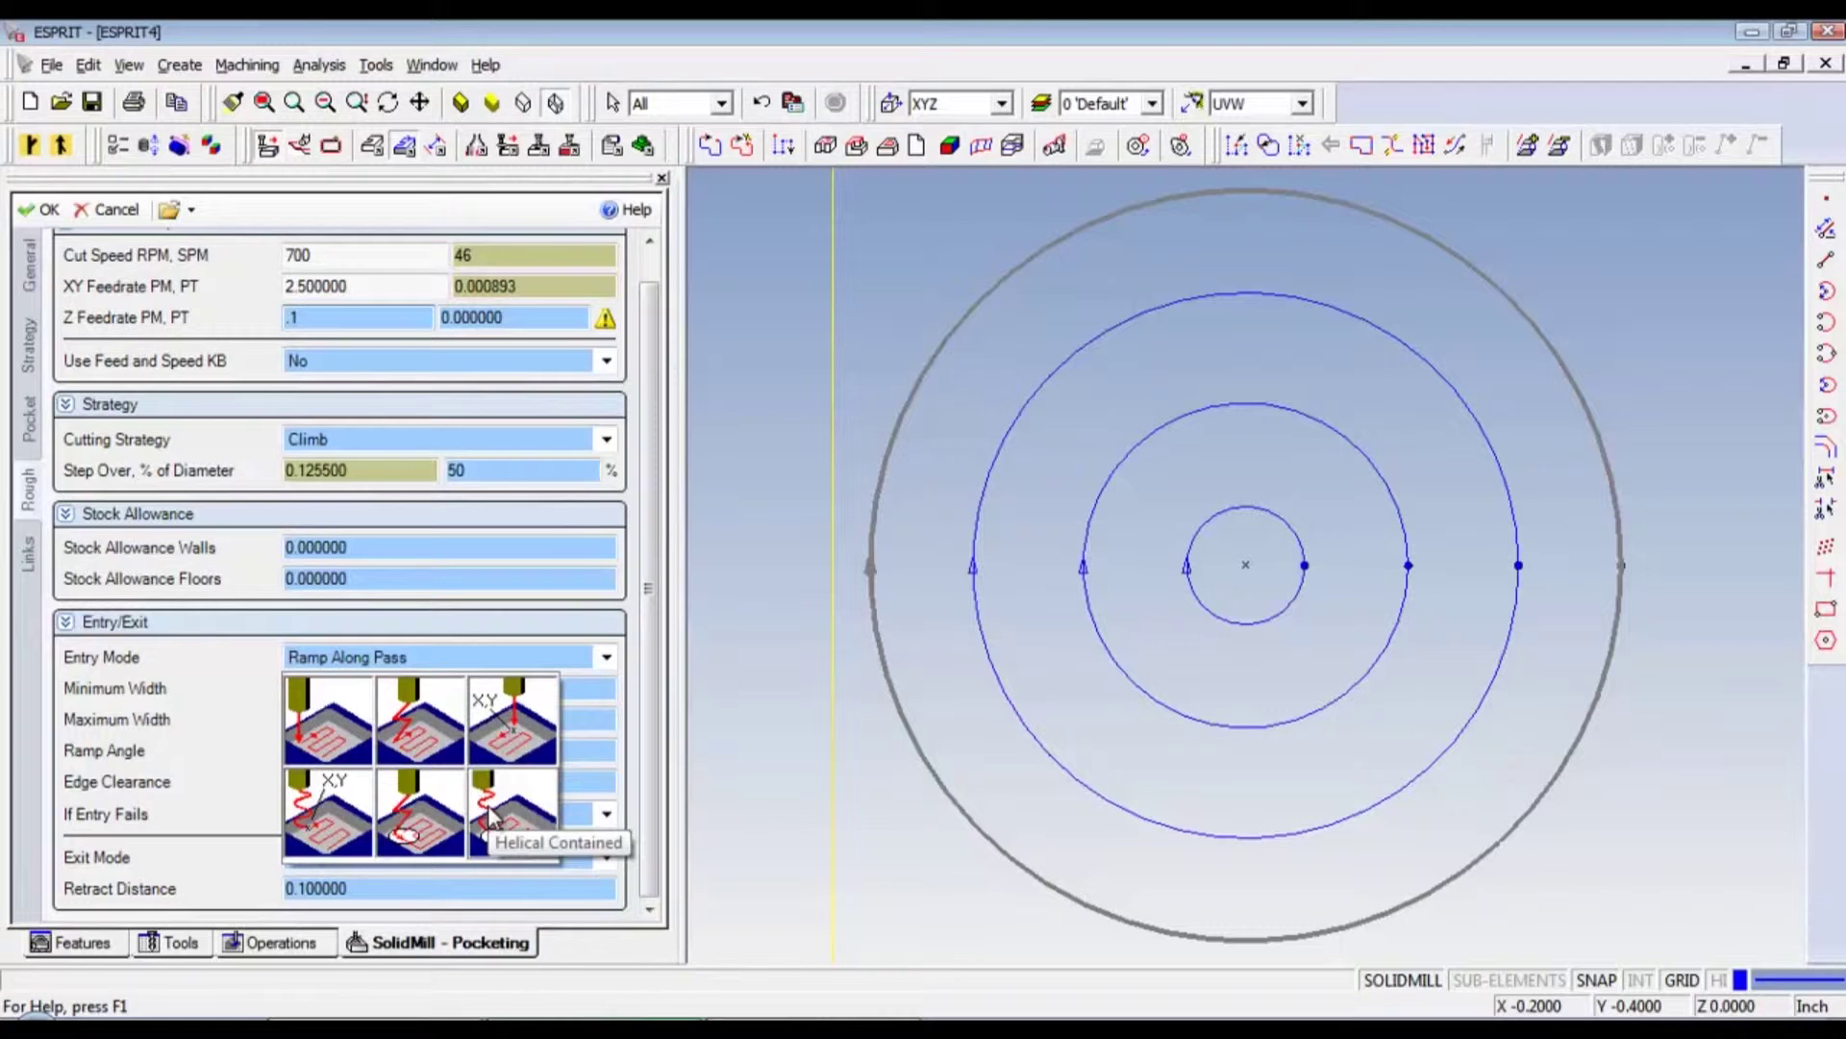
pyautogui.click(500, 706)
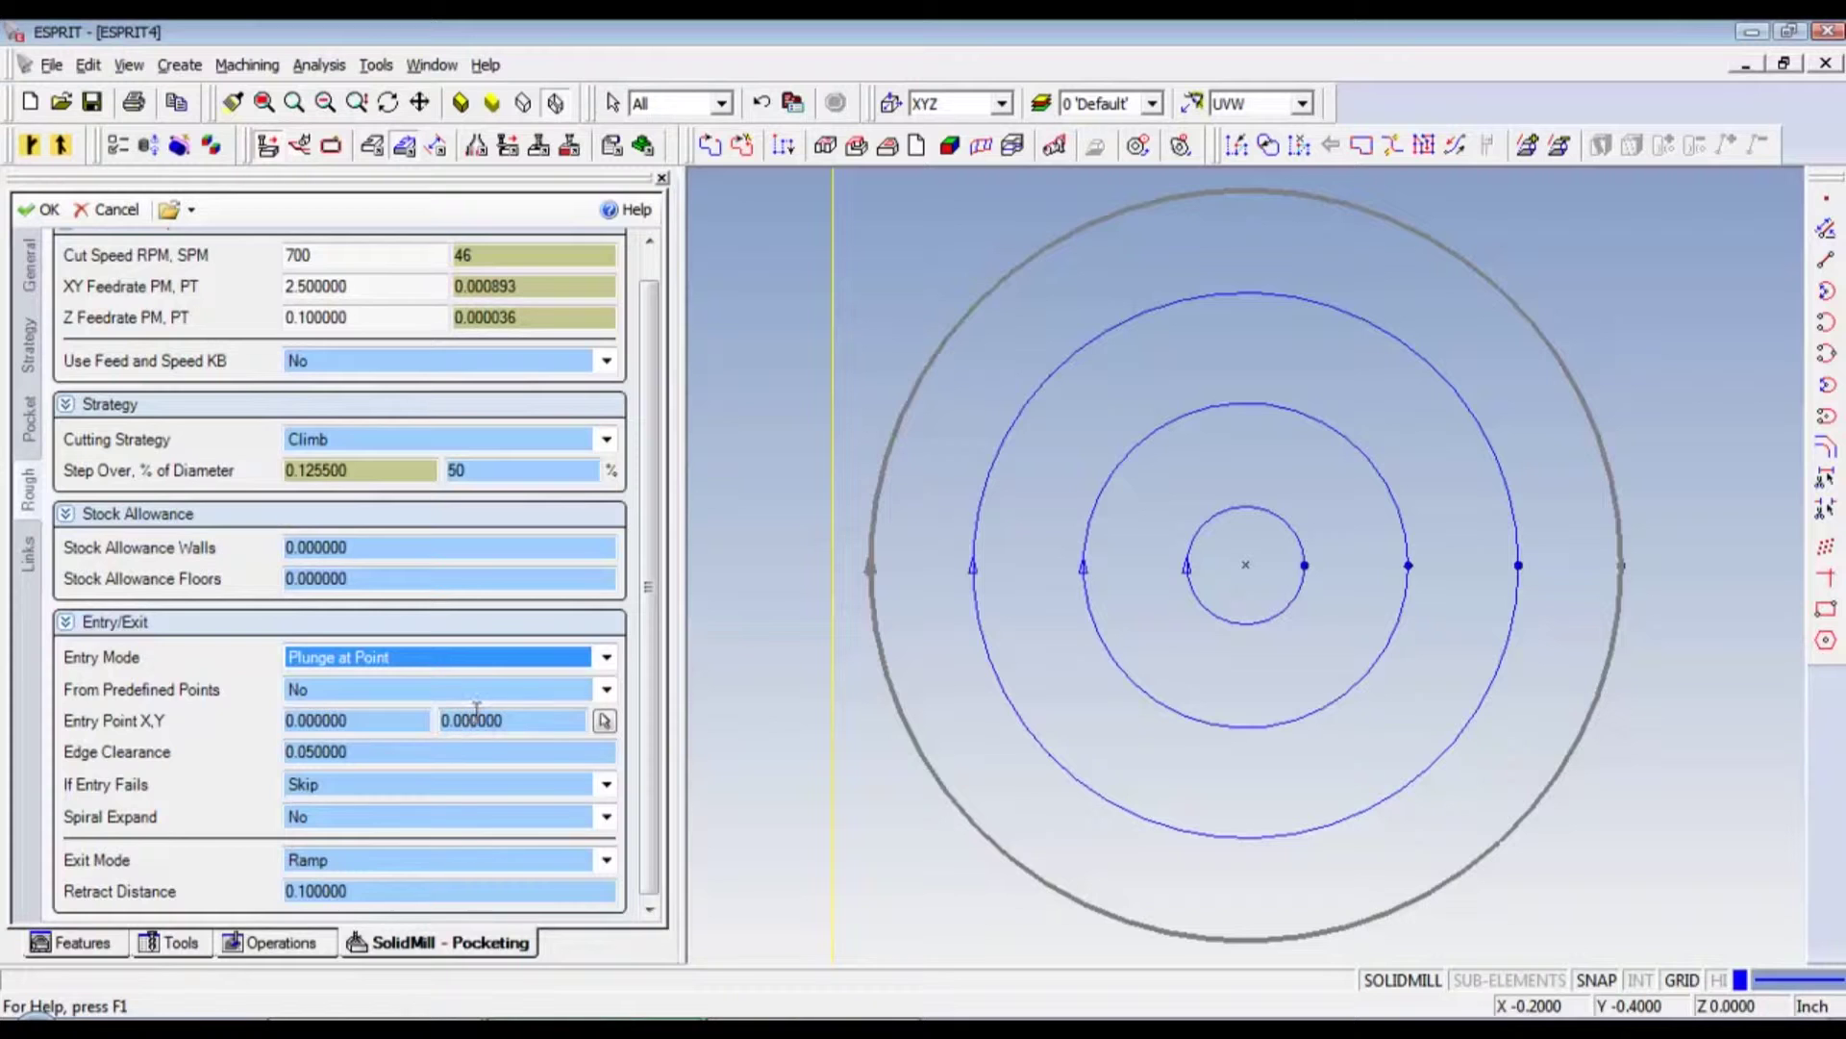
pyautogui.click(604, 721)
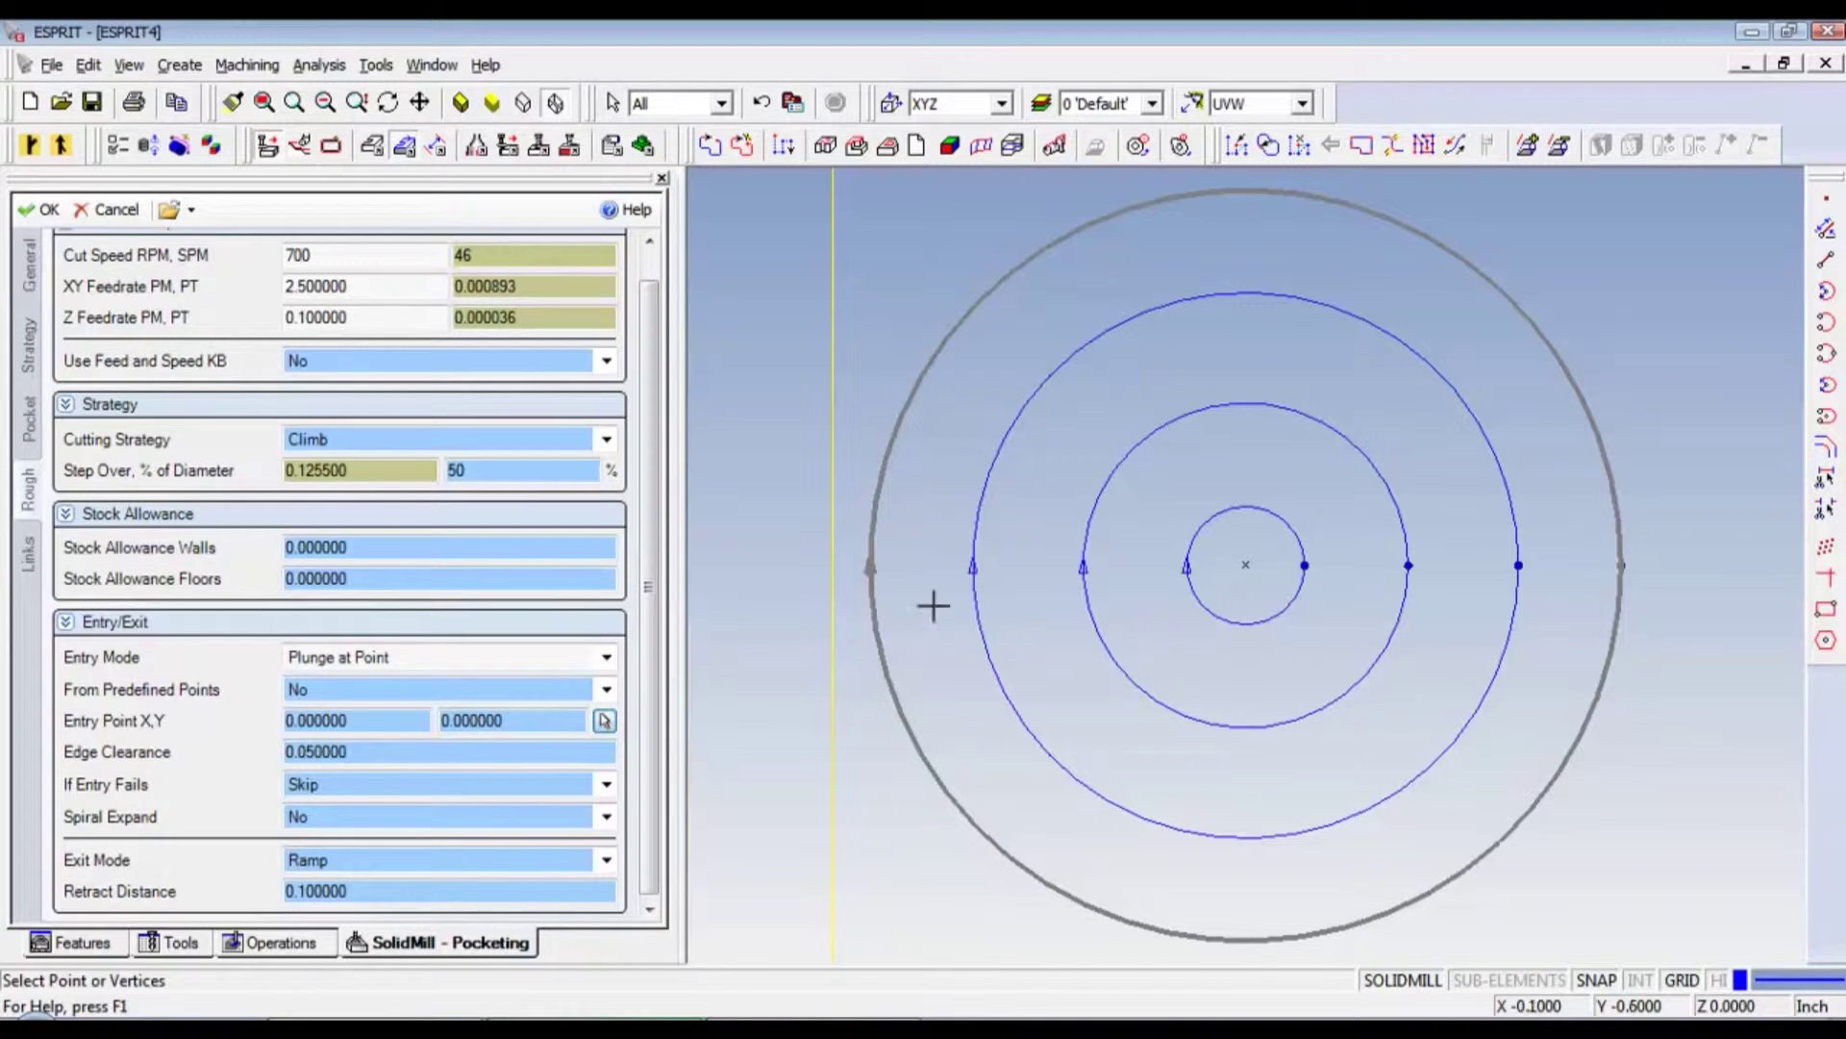
pyautogui.click(1241, 565)
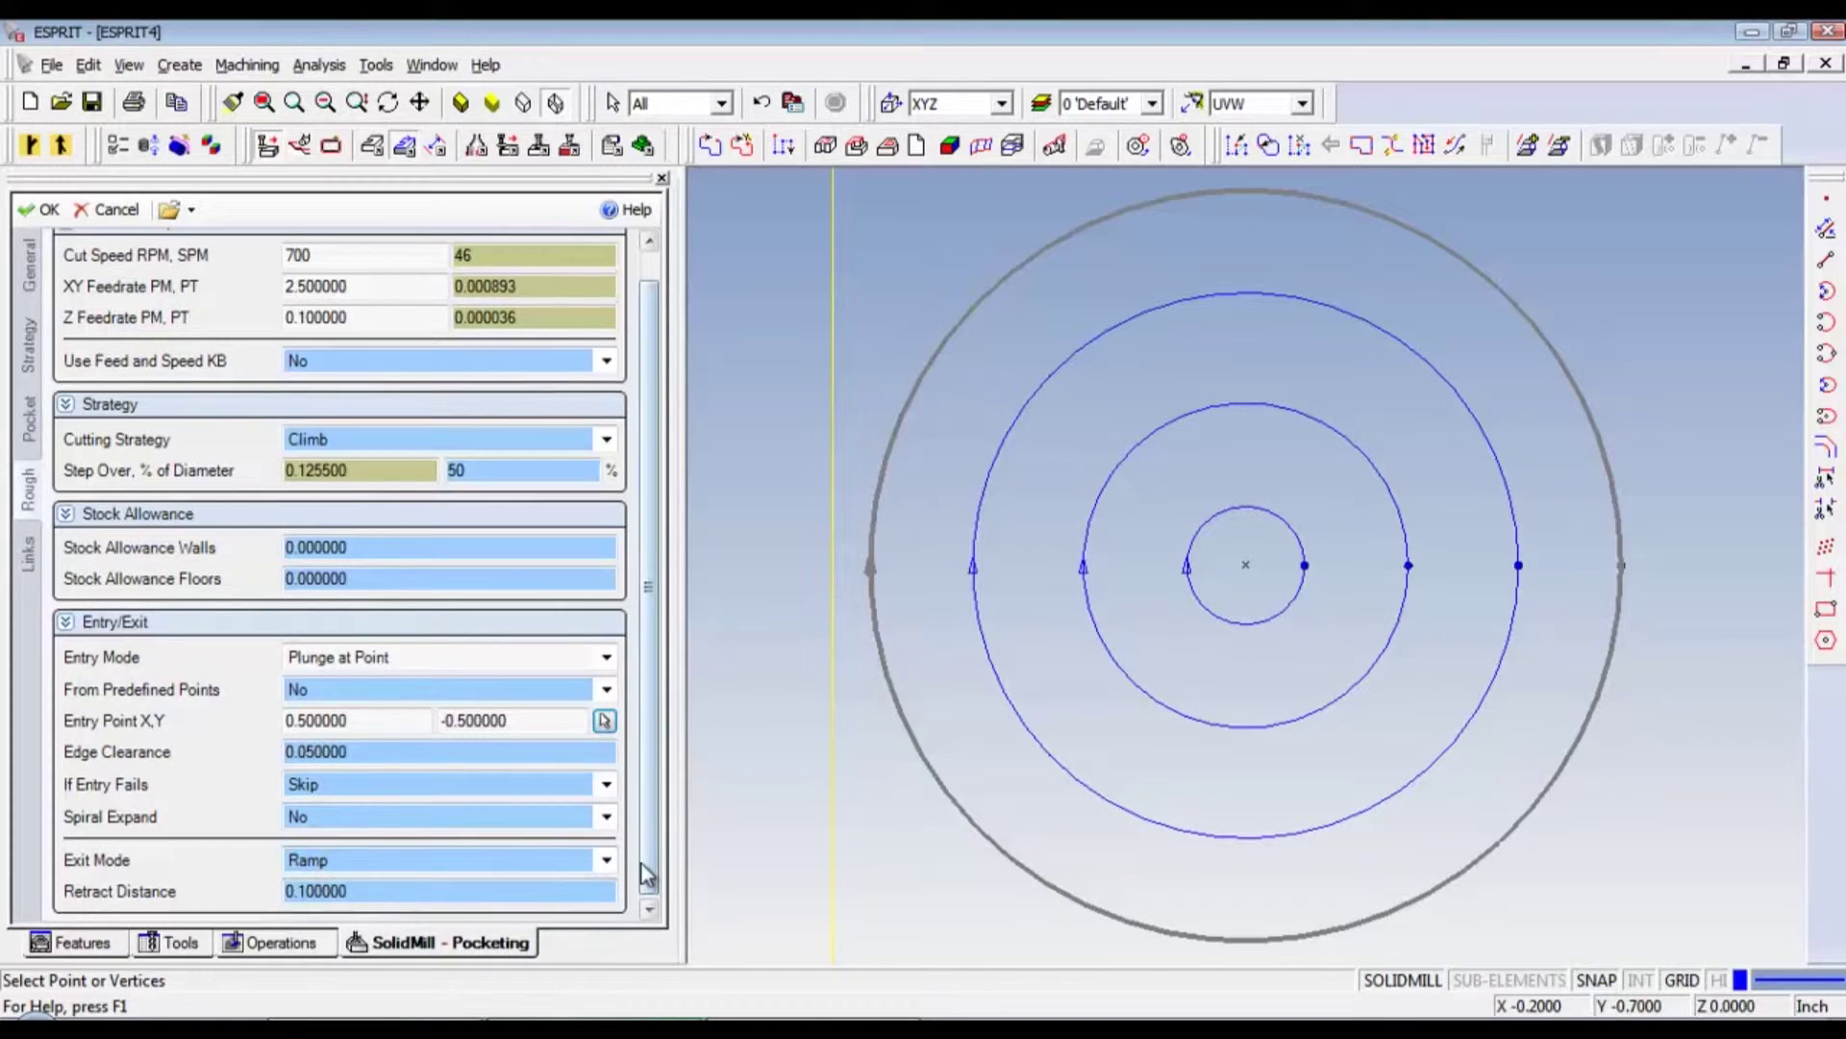
# Set the pocketing Exit Mode to Up.
pyautogui.scroll(-1, 641, 827)
pyautogui.click(400, 859)
pyautogui.click(414, 881)
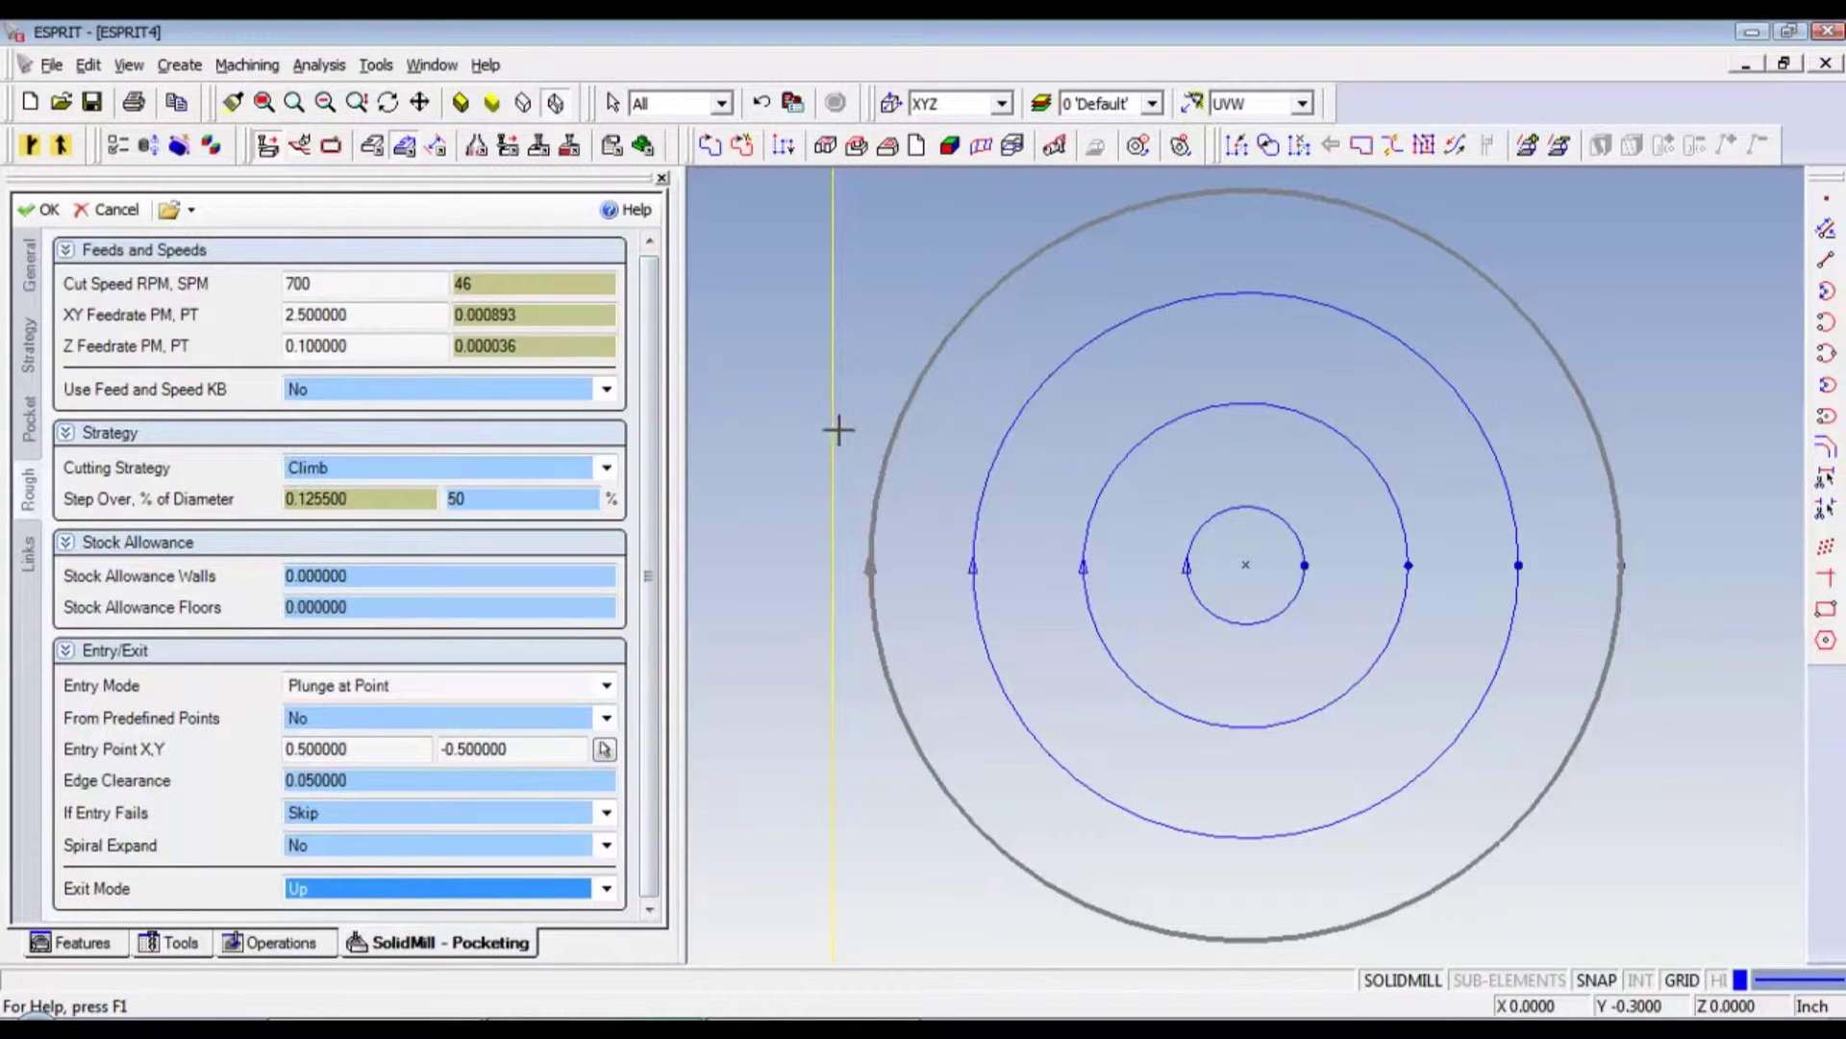
pyautogui.click(21, 558)
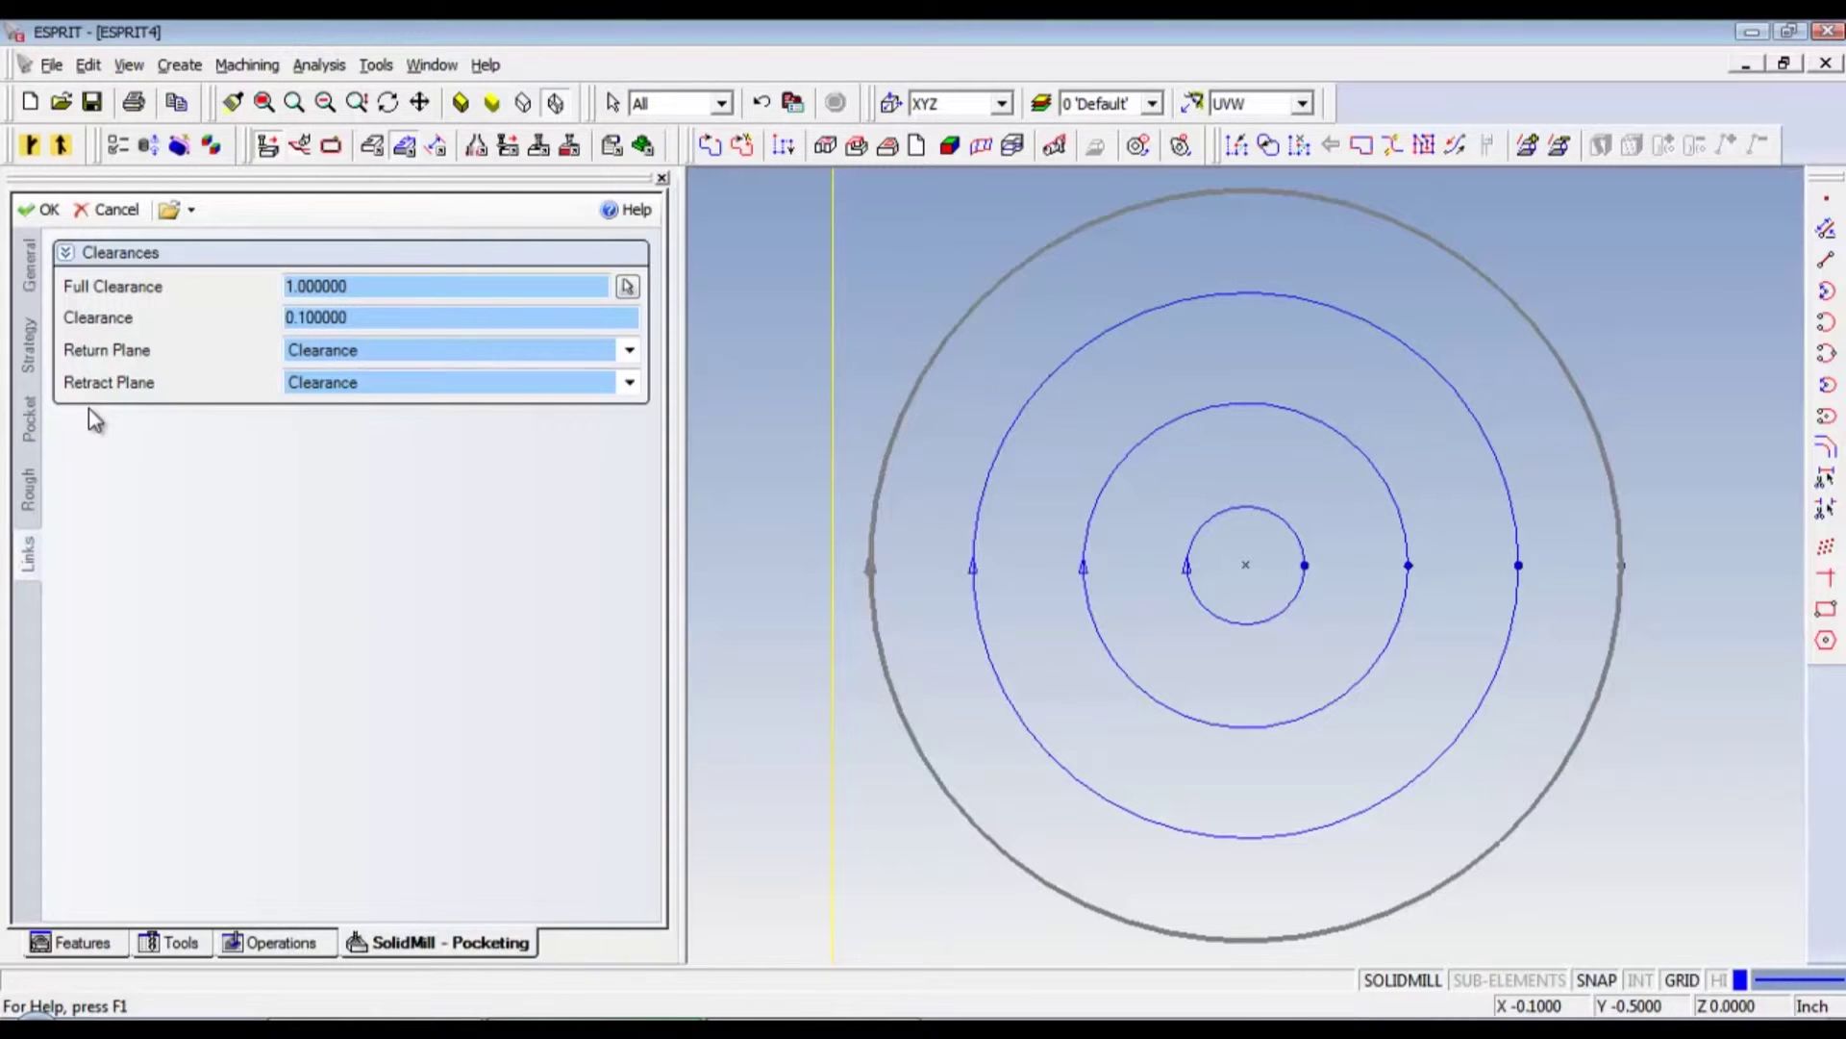
# Create the pocketing operation, then copy it from under 1 Chain with Edit > Copy.
pyautogui.click(40, 210)
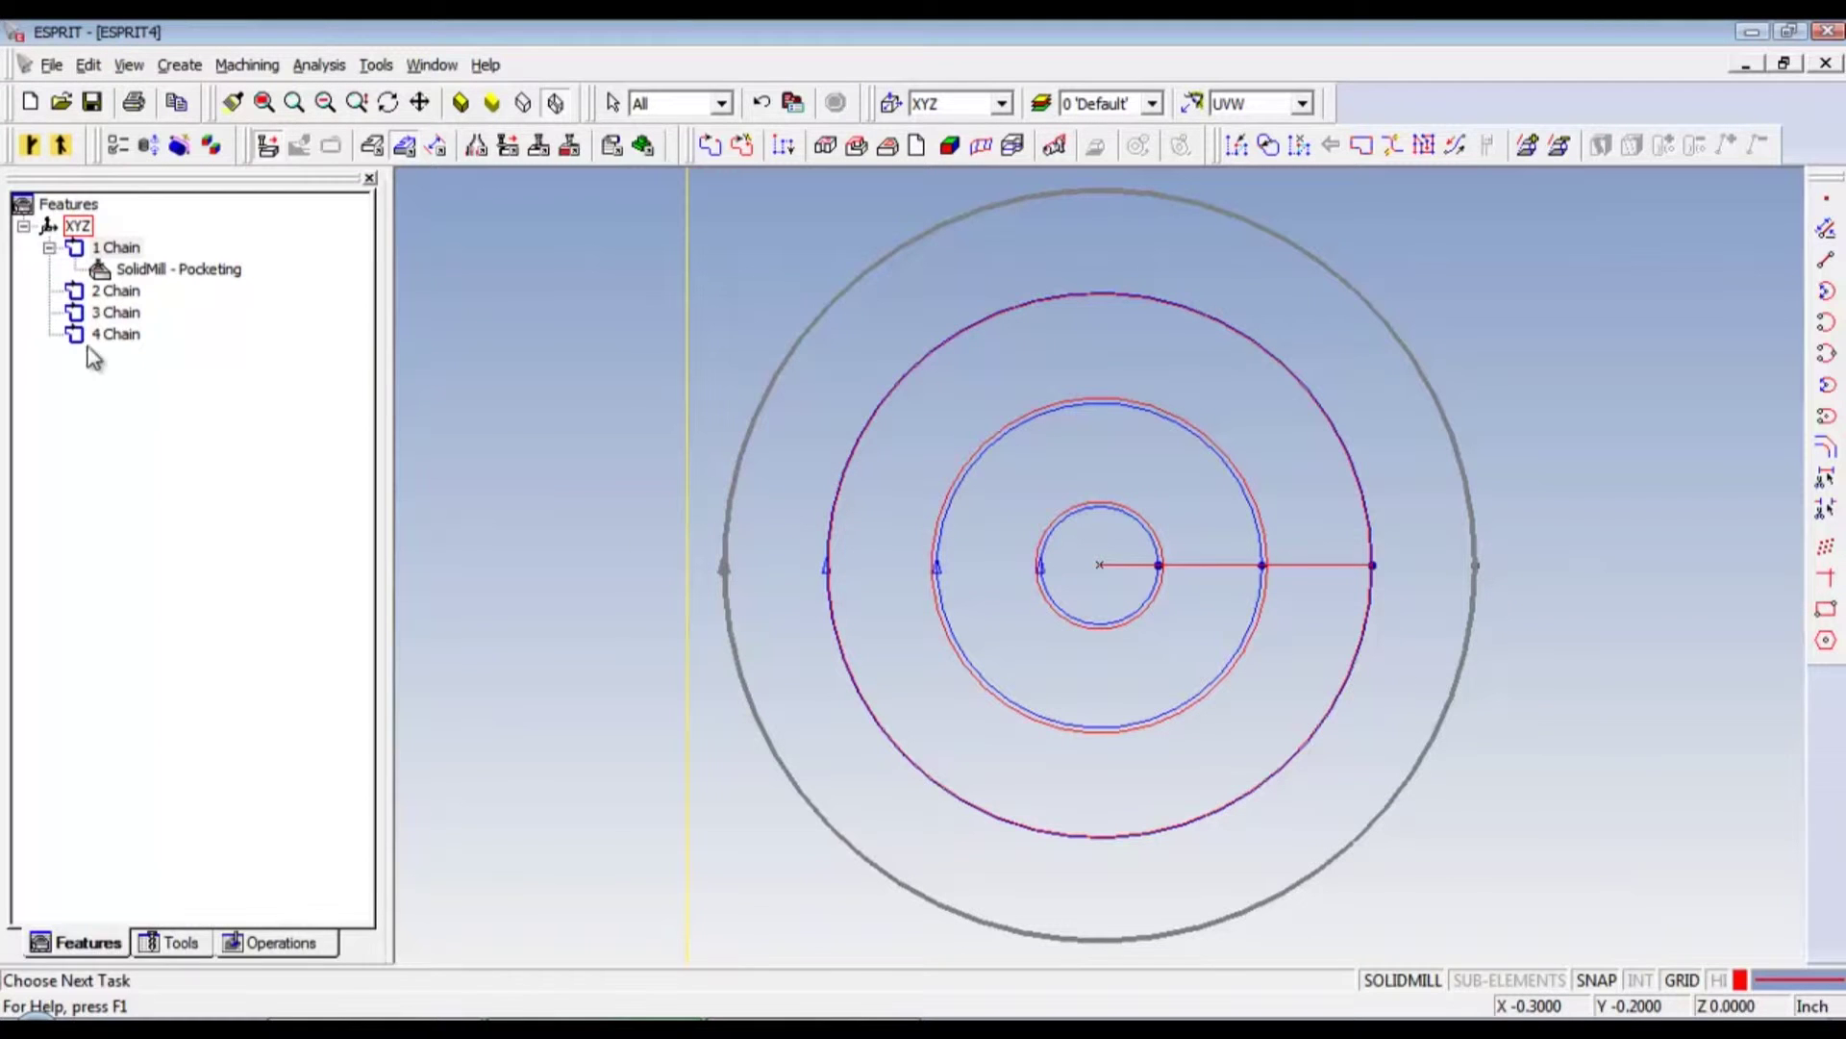
pyautogui.click(146, 279)
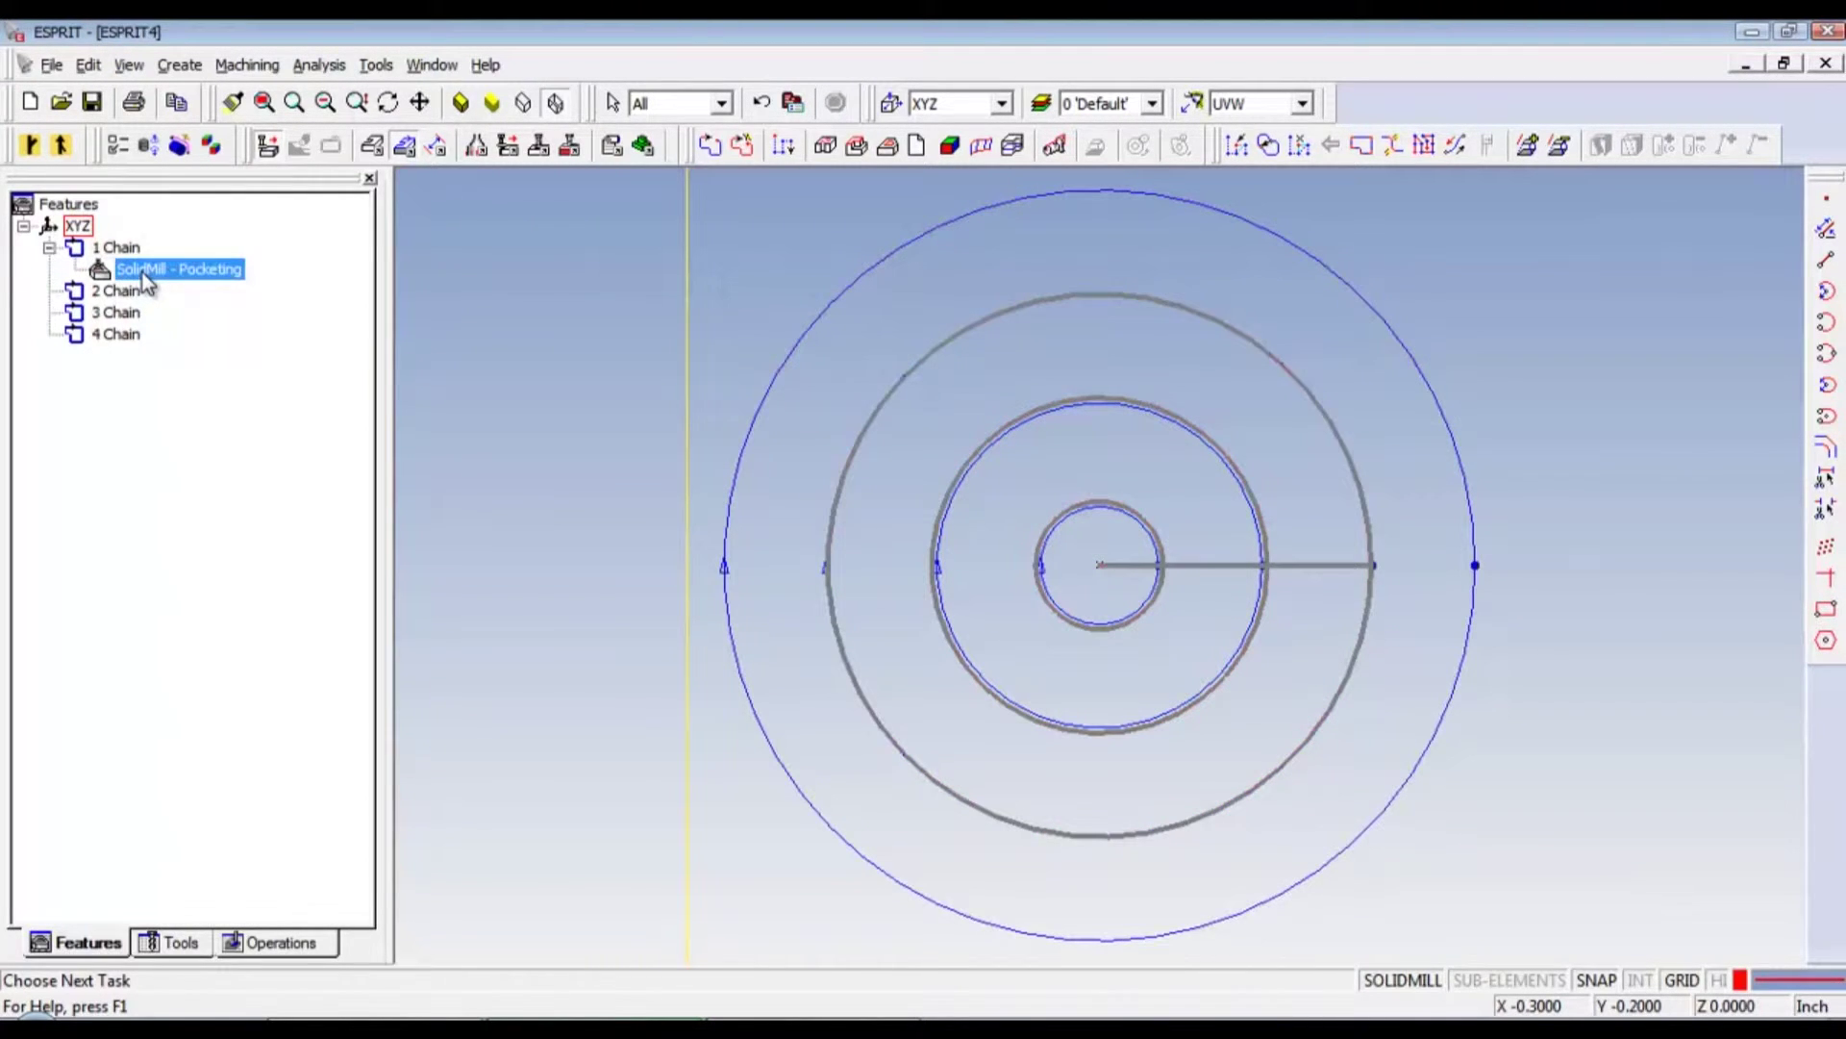
pyautogui.click(89, 65)
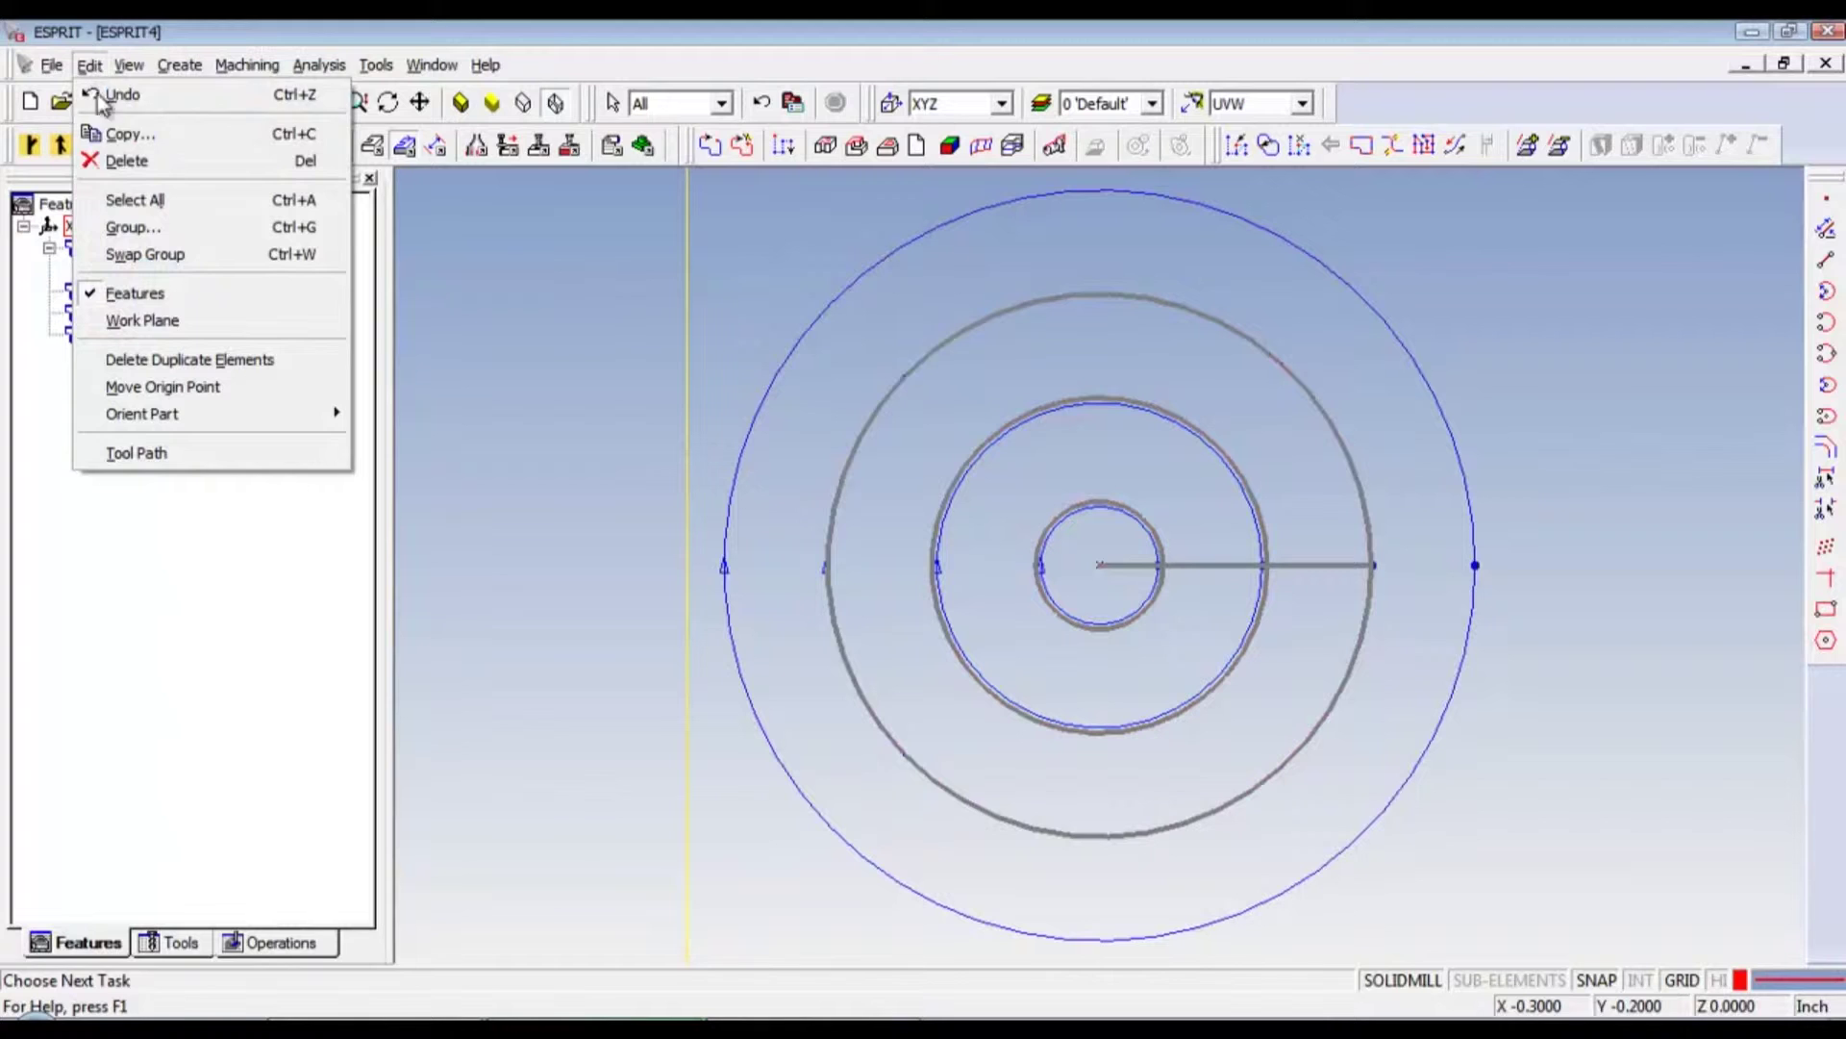
pyautogui.click(117, 139)
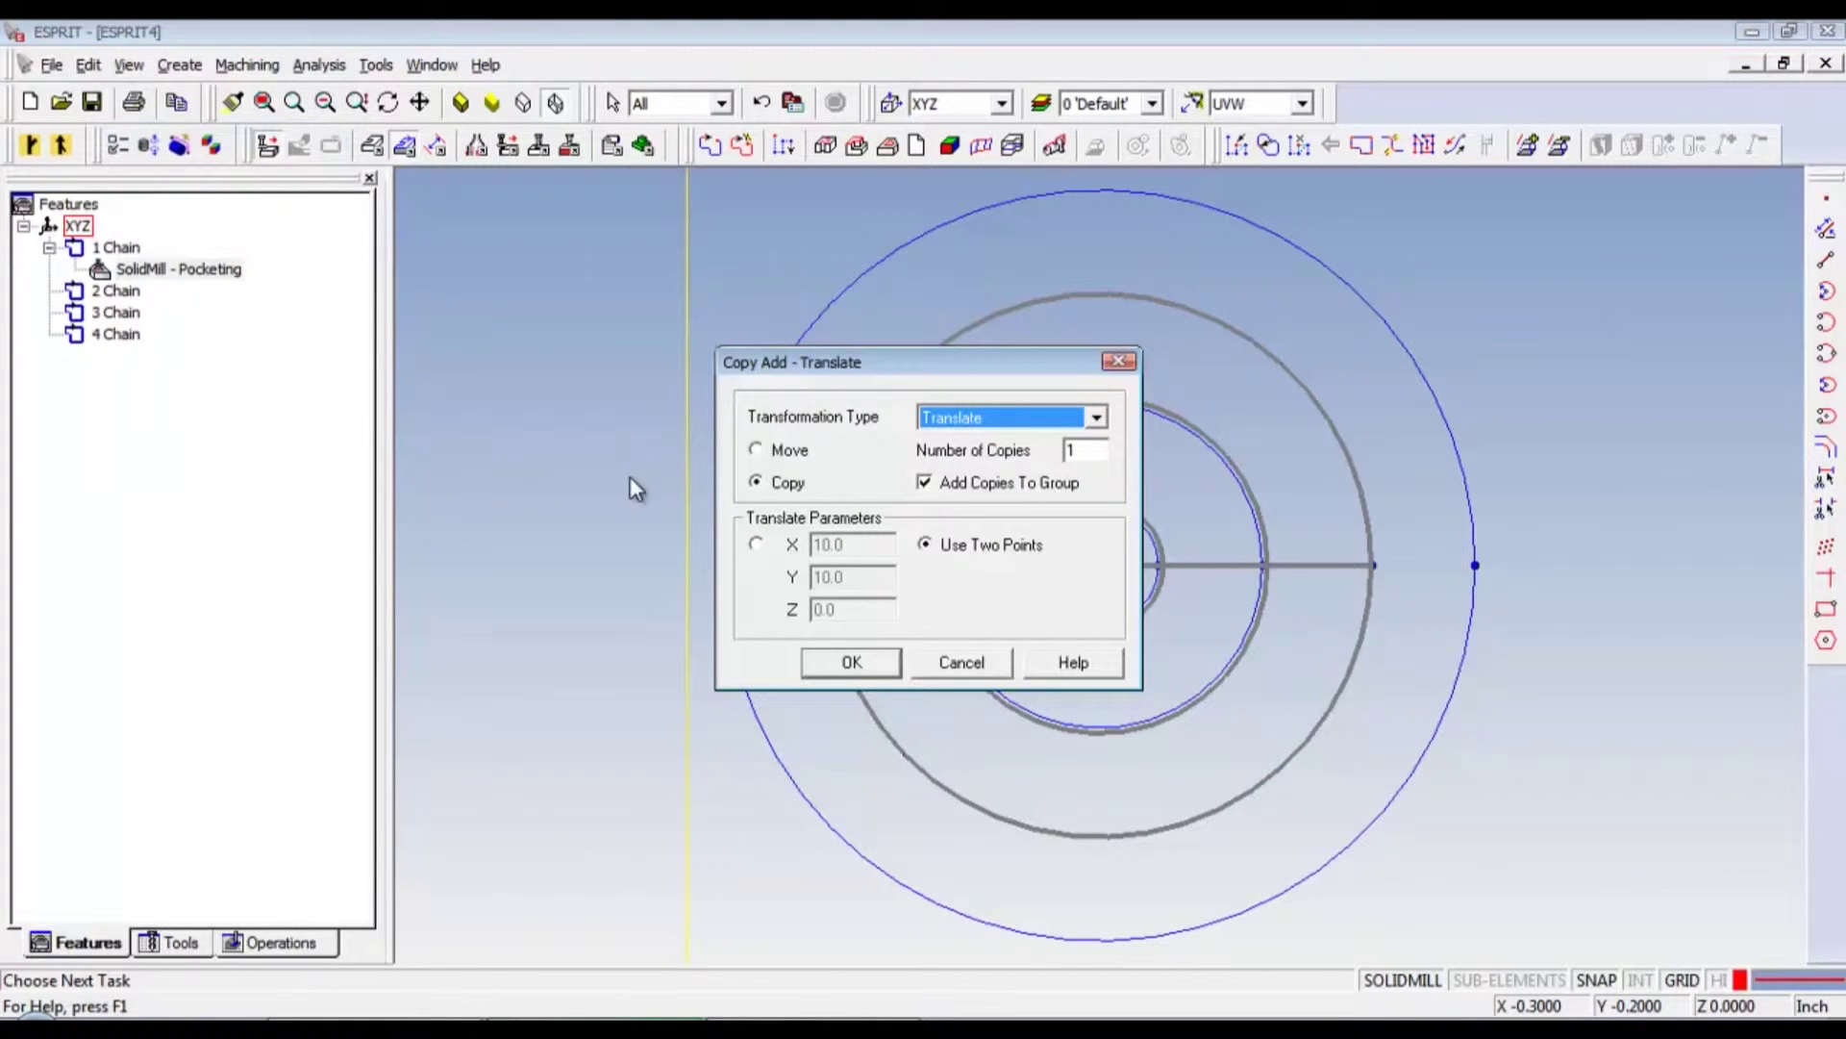
# Paste copies of 1 Chain's pocketing operation onto 2 Chain and 3 Chain.
pyautogui.click(962, 662)
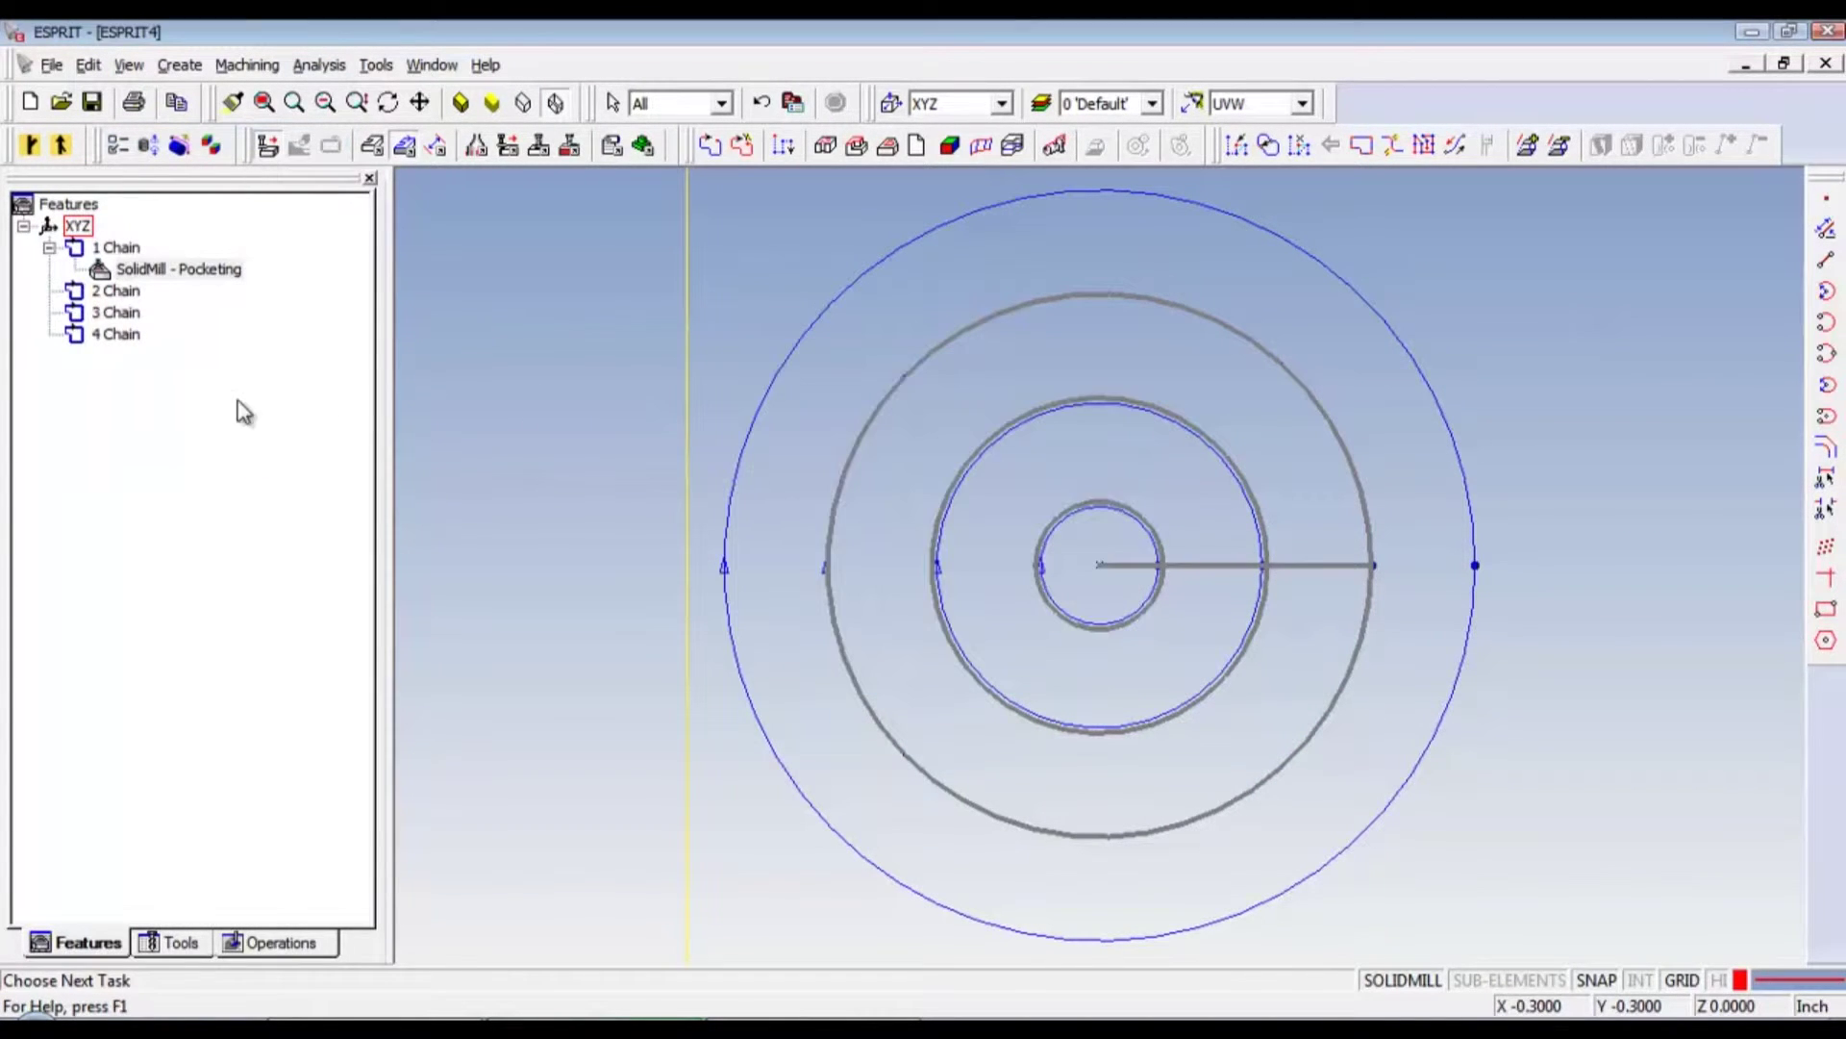
pyautogui.click(176, 274)
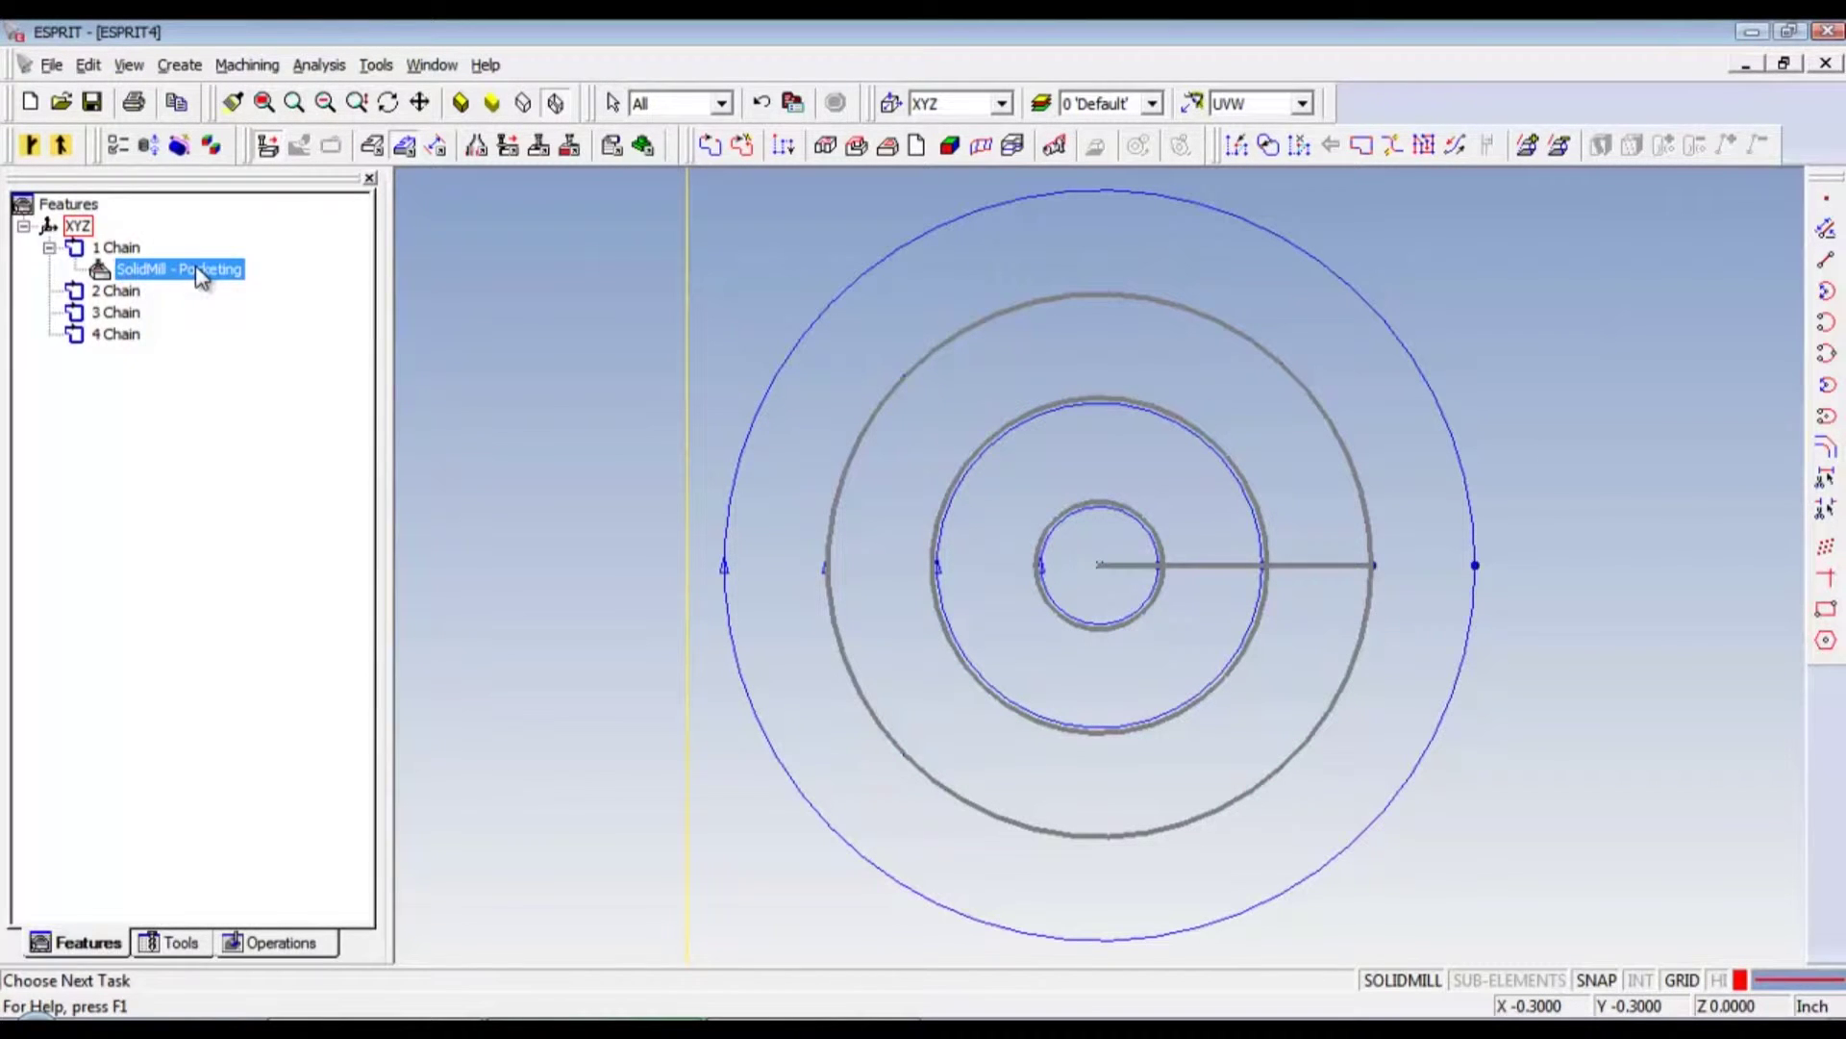
pyautogui.click(117, 293)
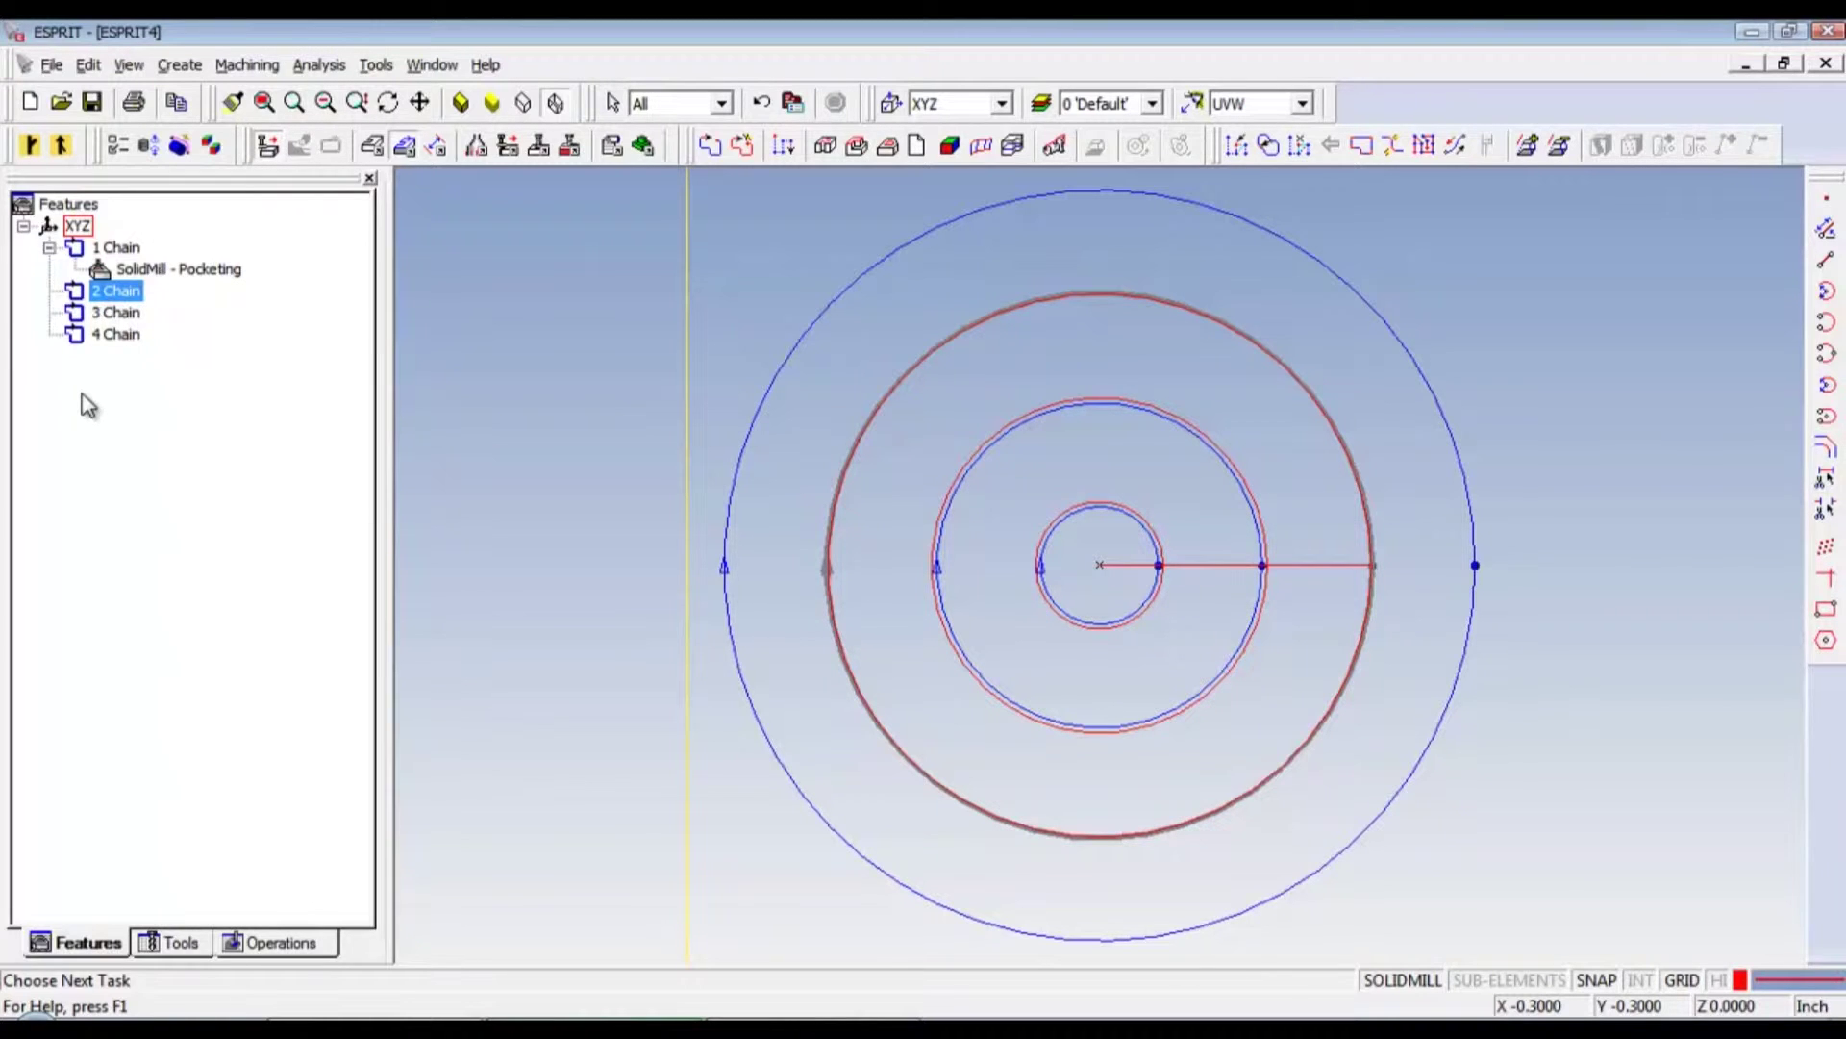
pyautogui.hotkey('ctrl', 'v')
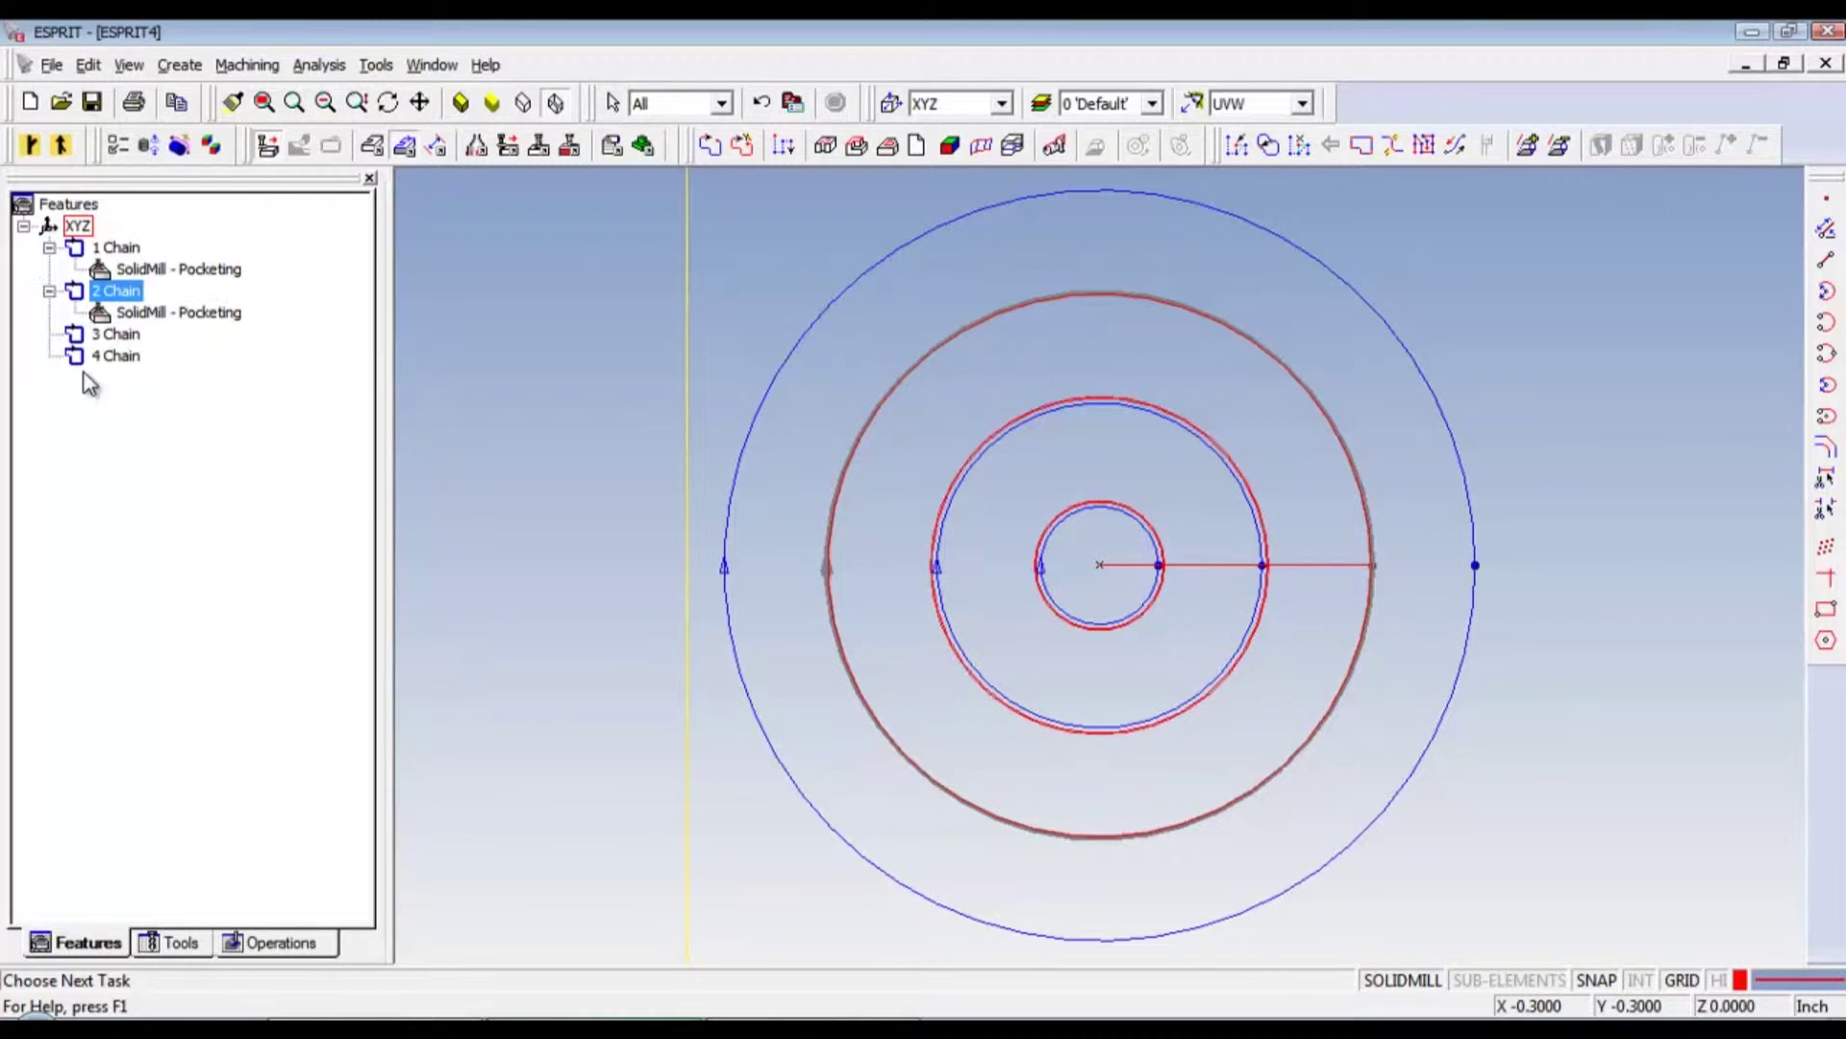
pyautogui.click(122, 335)
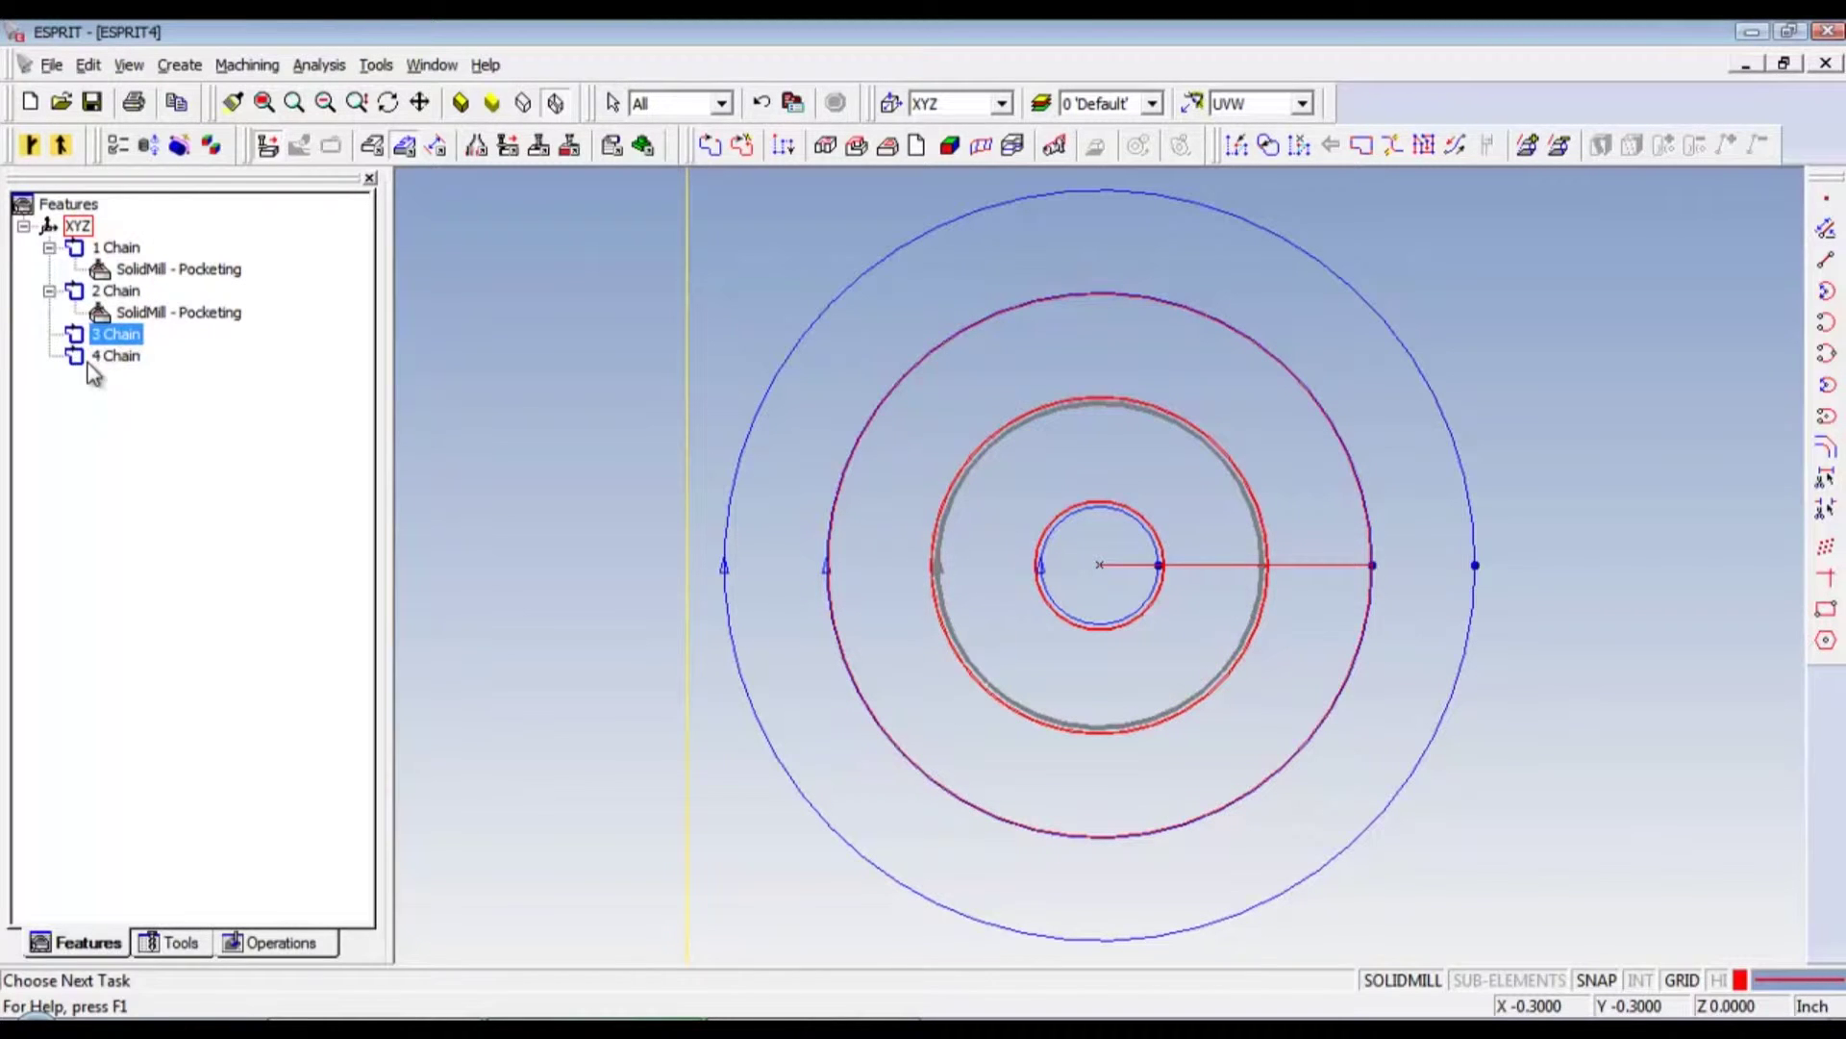
pyautogui.hotkey('ctrl', 'v')
# Delete the unneeded 4 Chain feature from the Features tree.
pyautogui.click(96, 379)
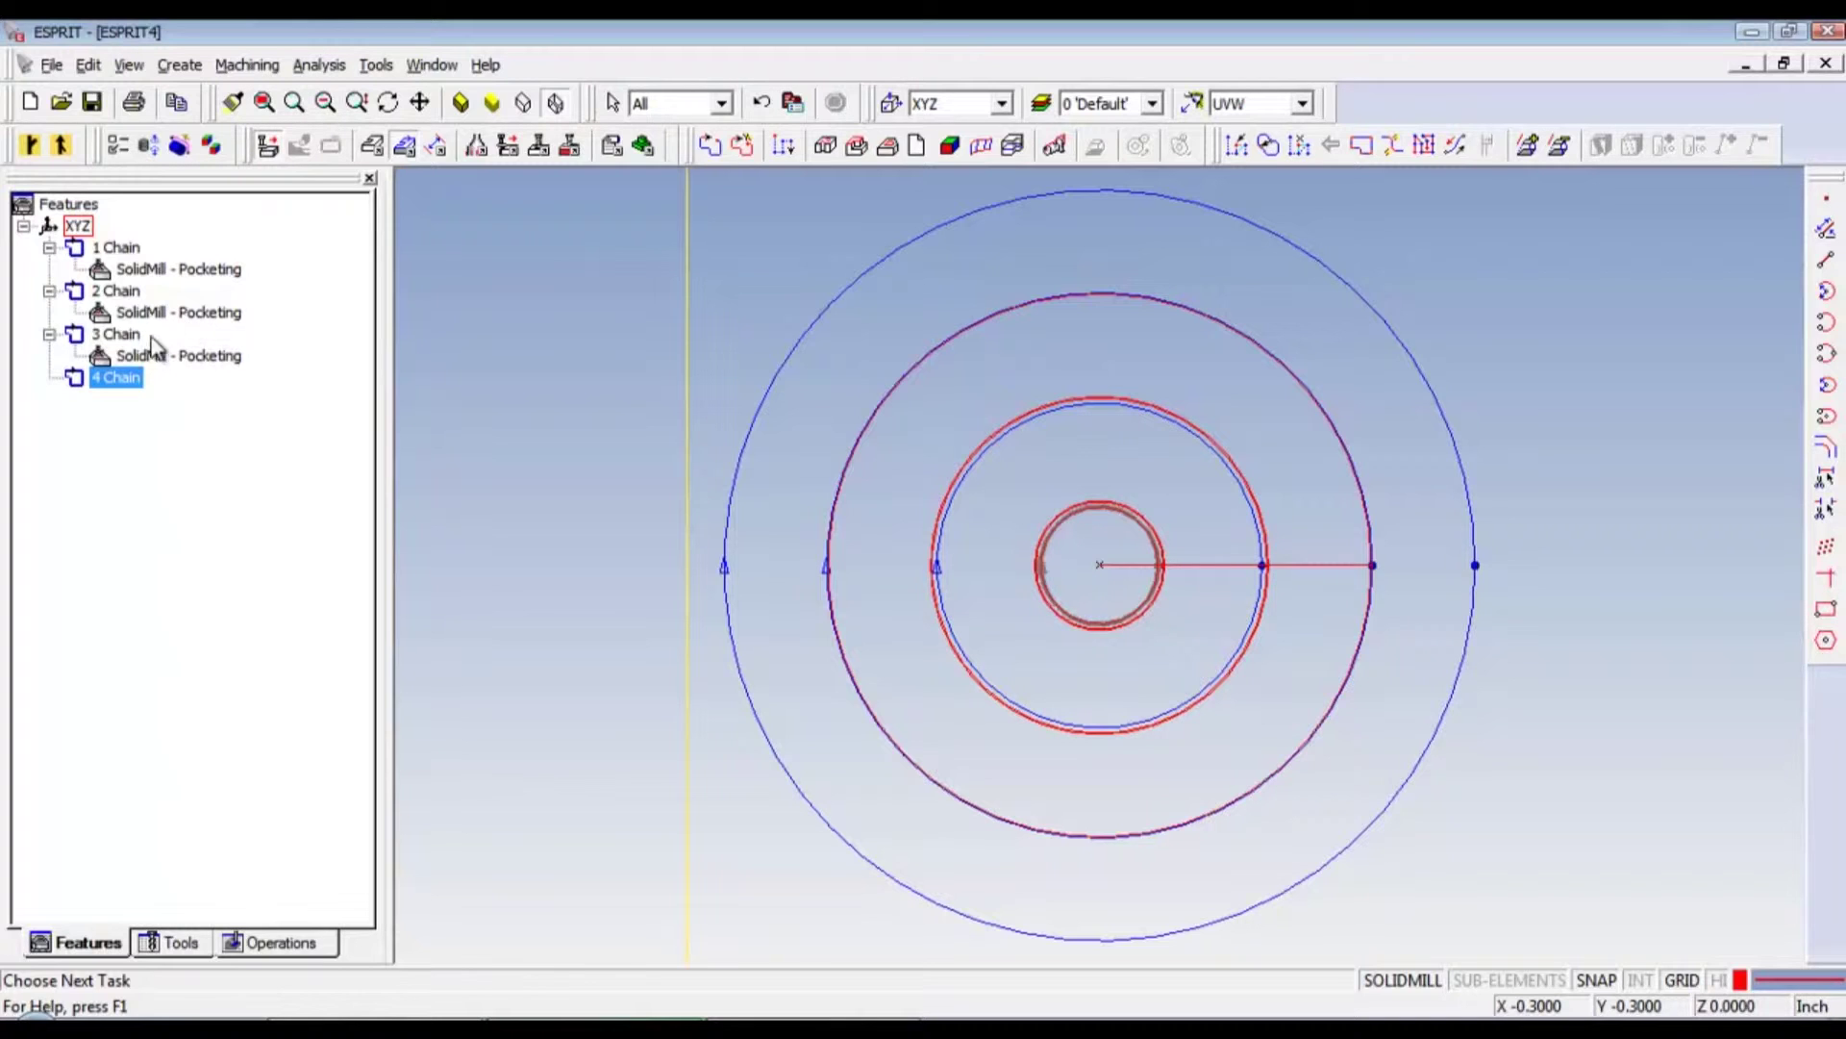
pyautogui.press('Up')
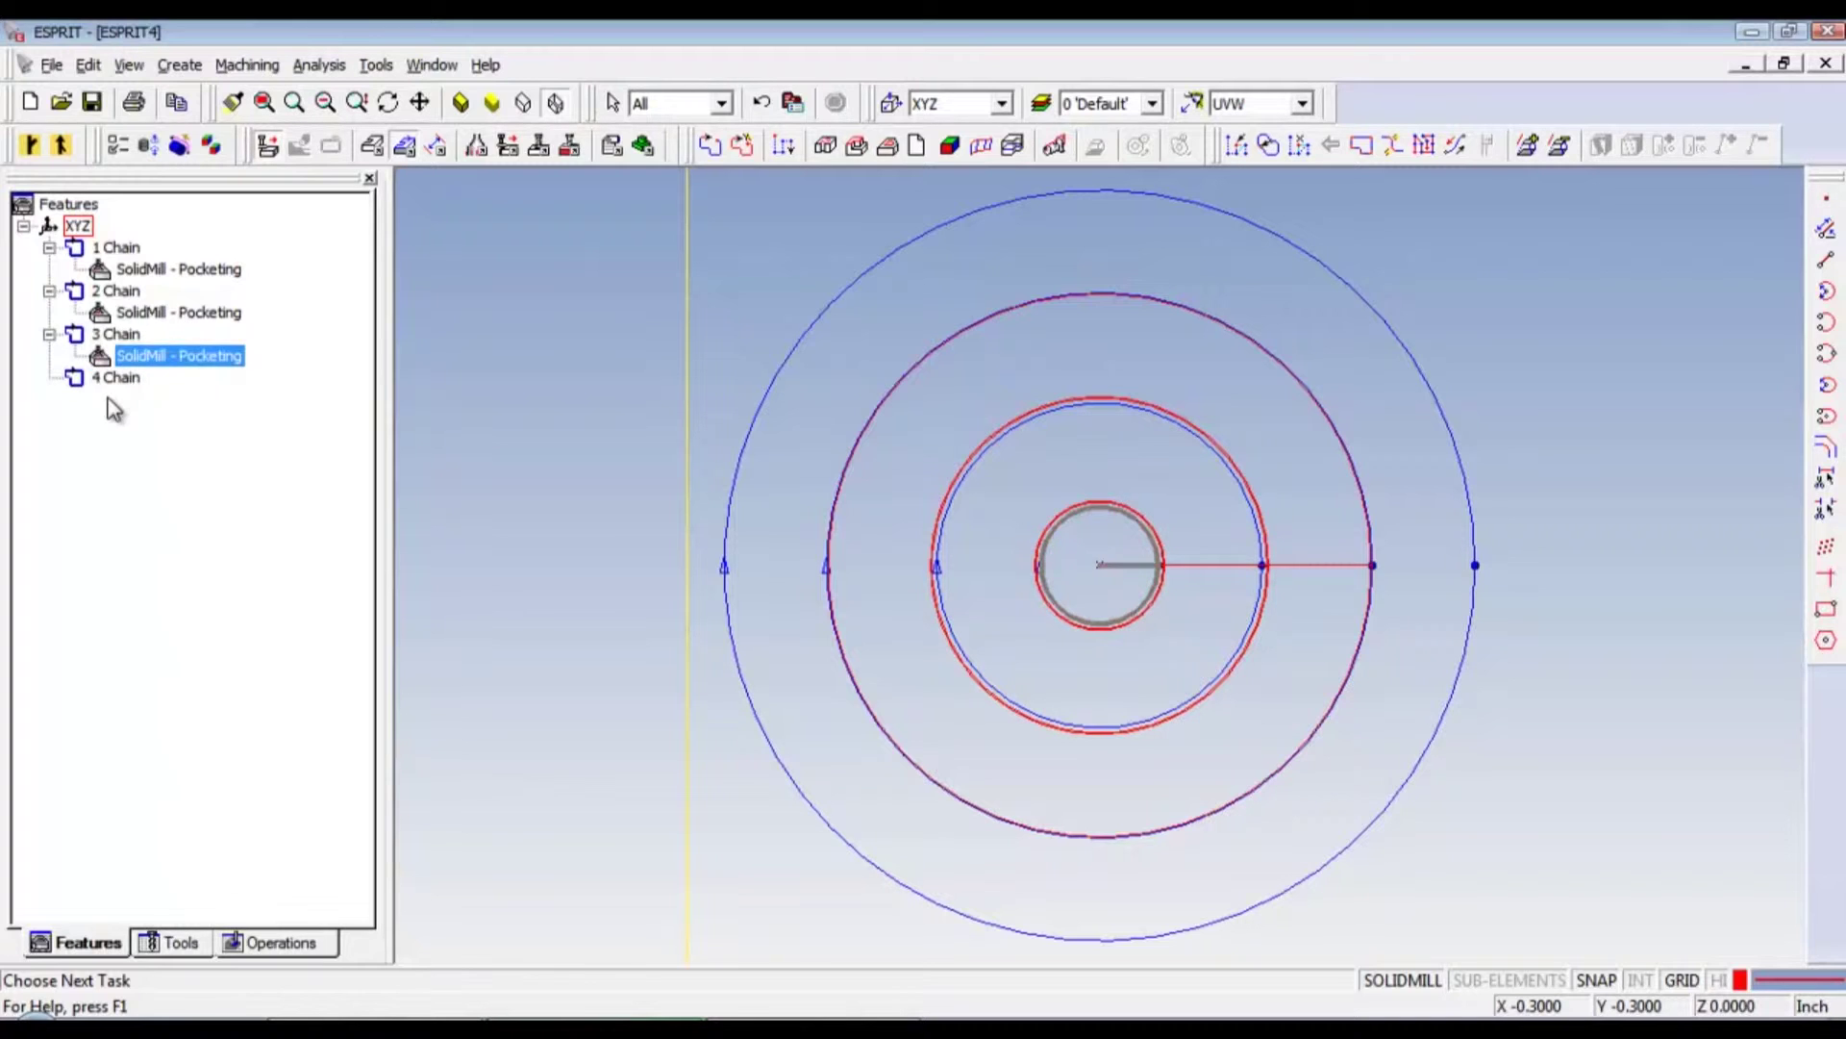
pyautogui.press('Down')
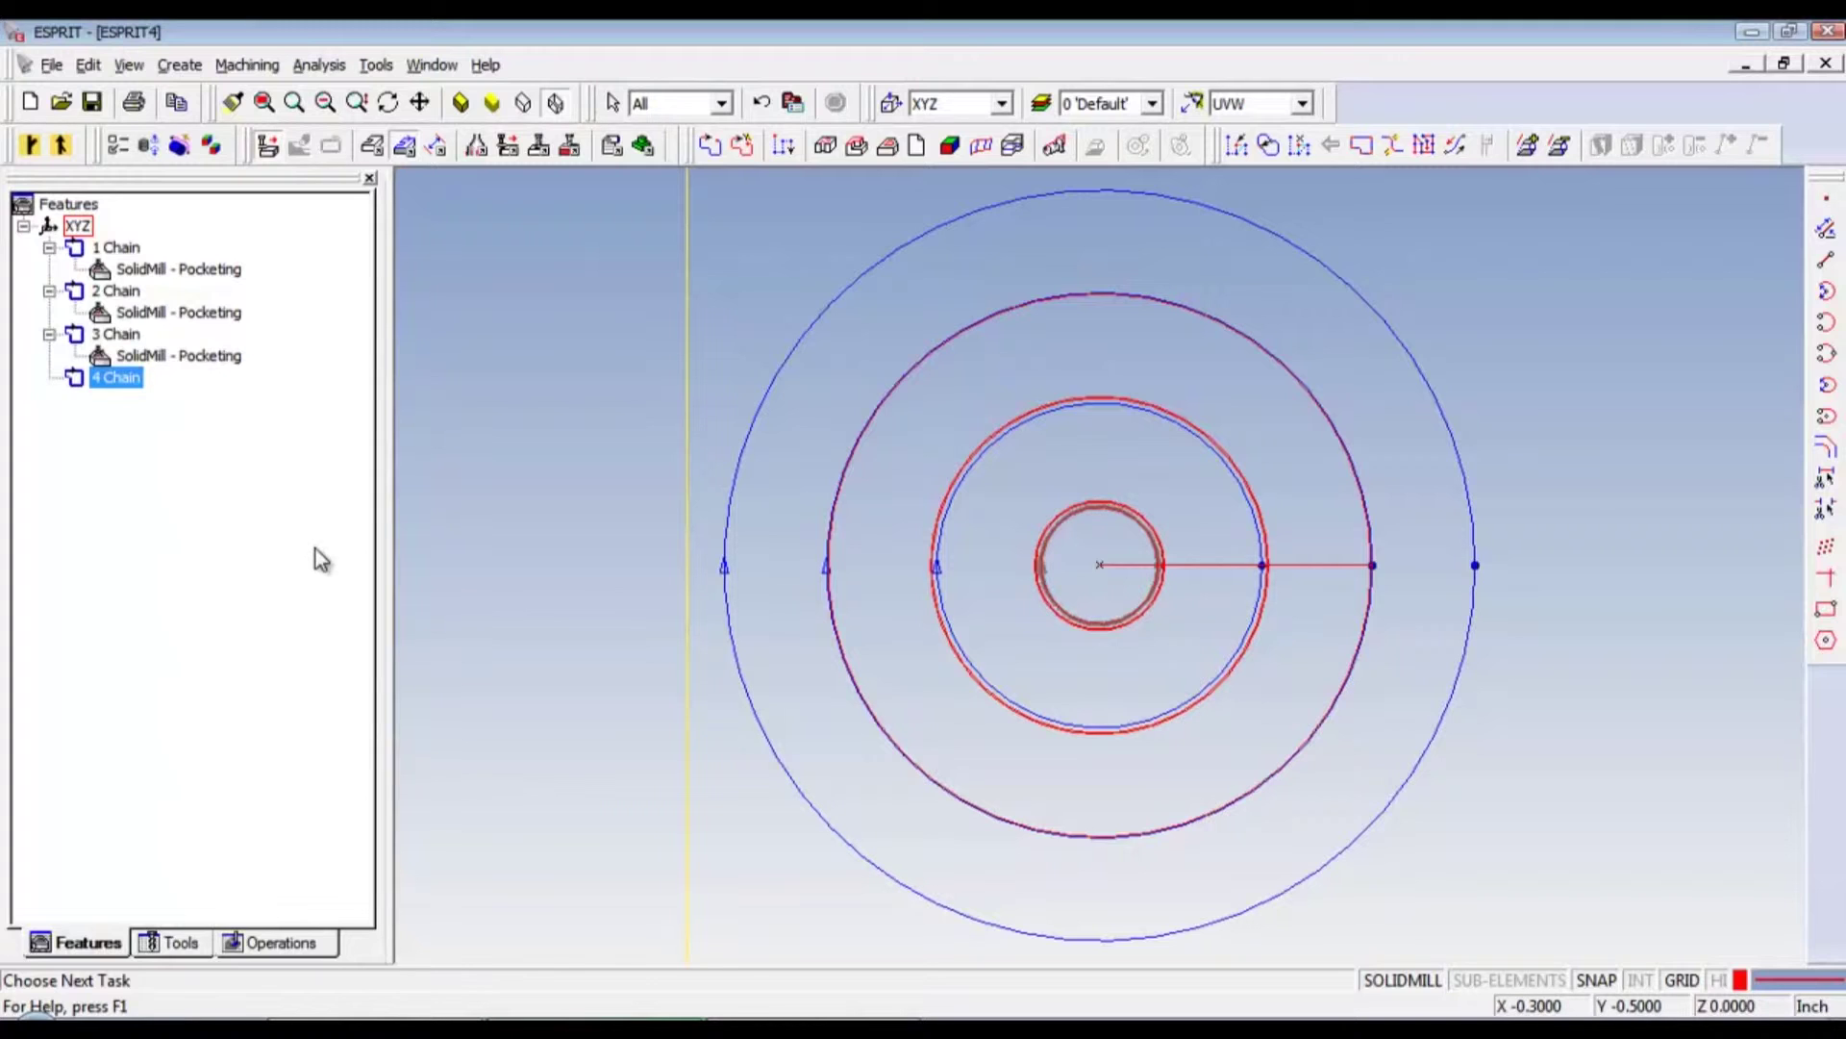
pyautogui.press('Delete')
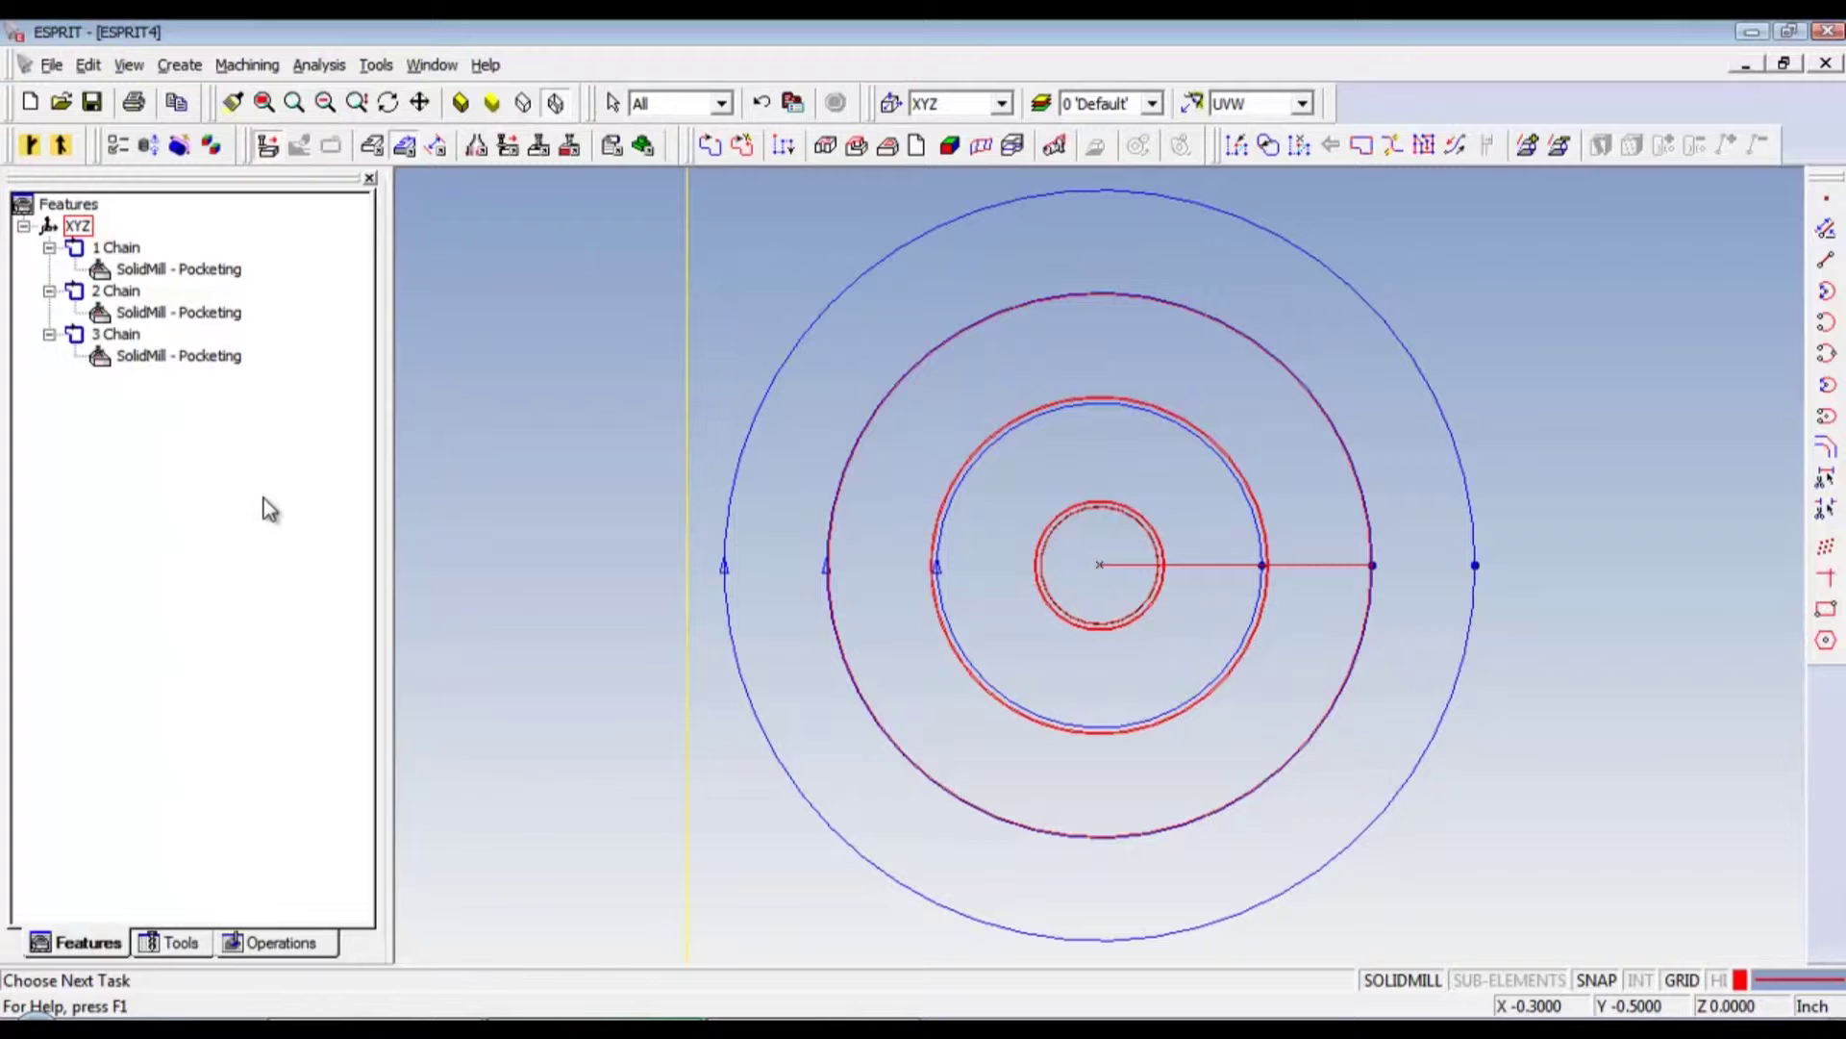
pyautogui.click(144, 315)
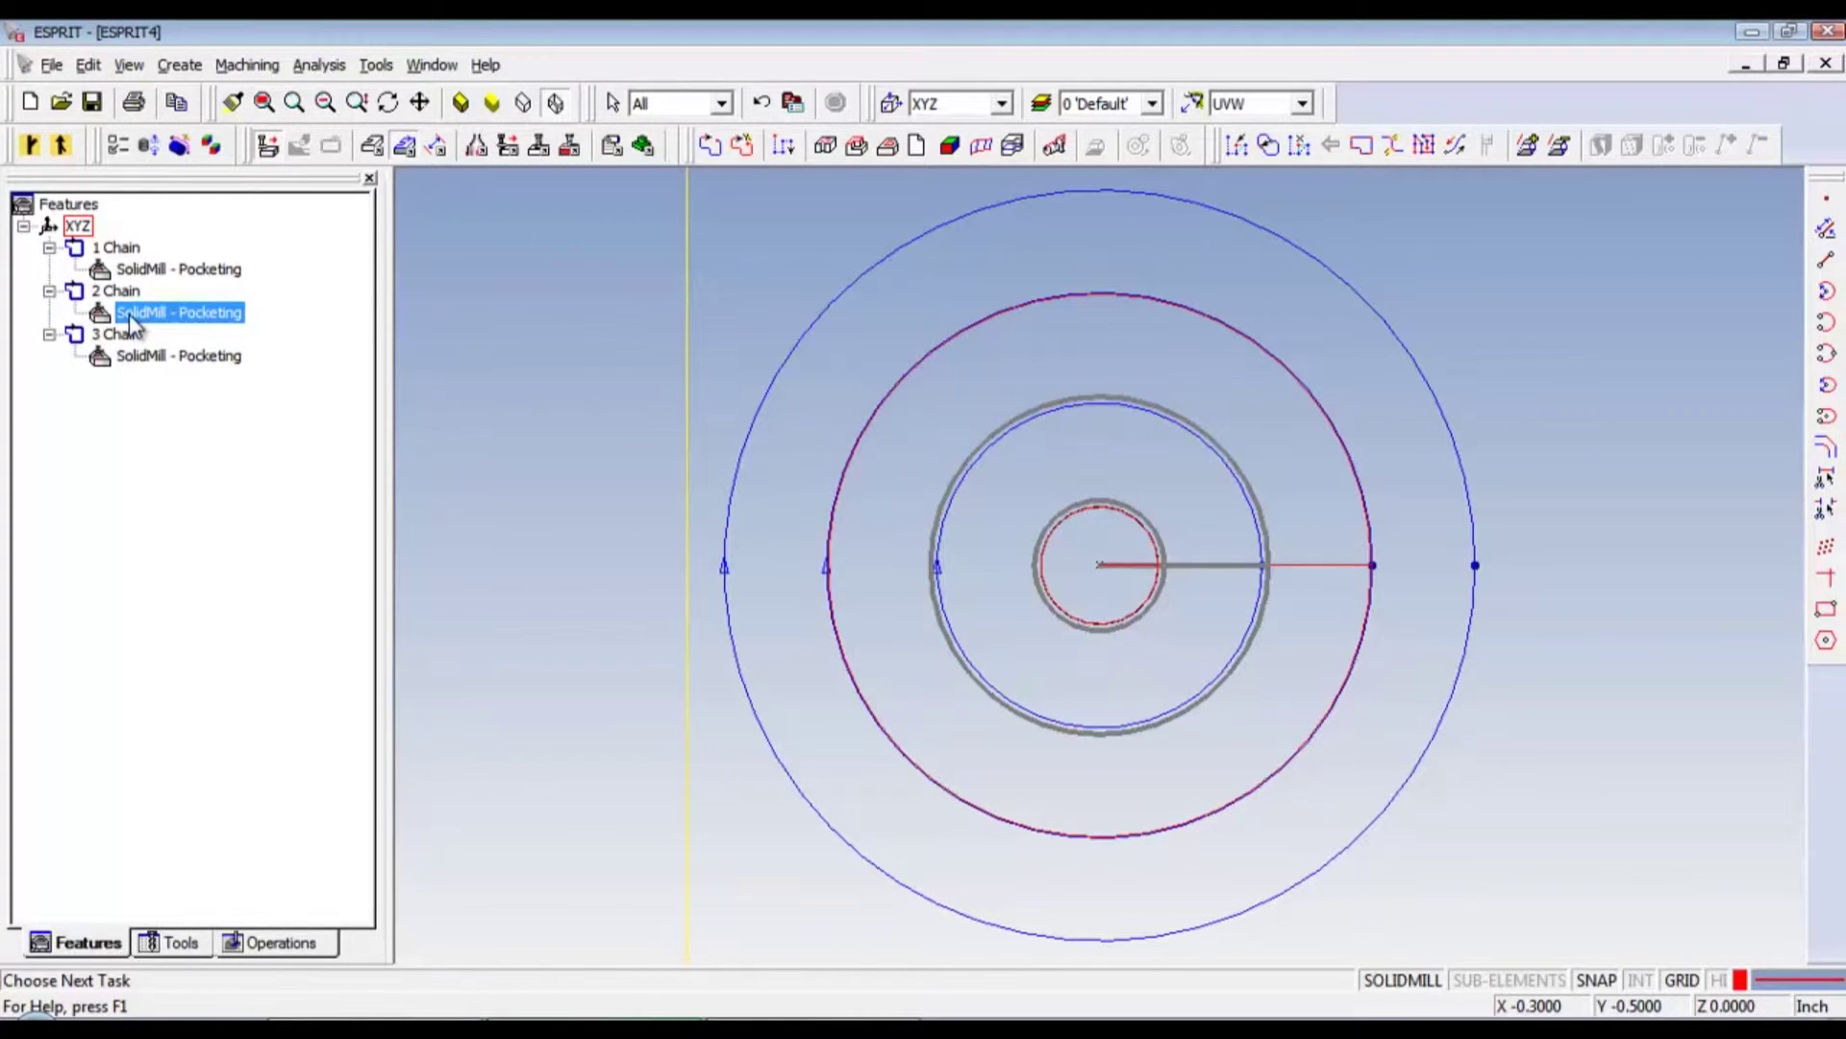
# Edit 2 Chain's pocketing to Starting Depth 0.147 and Total Depth 0.243, then confirm.
pyautogui.doubleClick(132, 317)
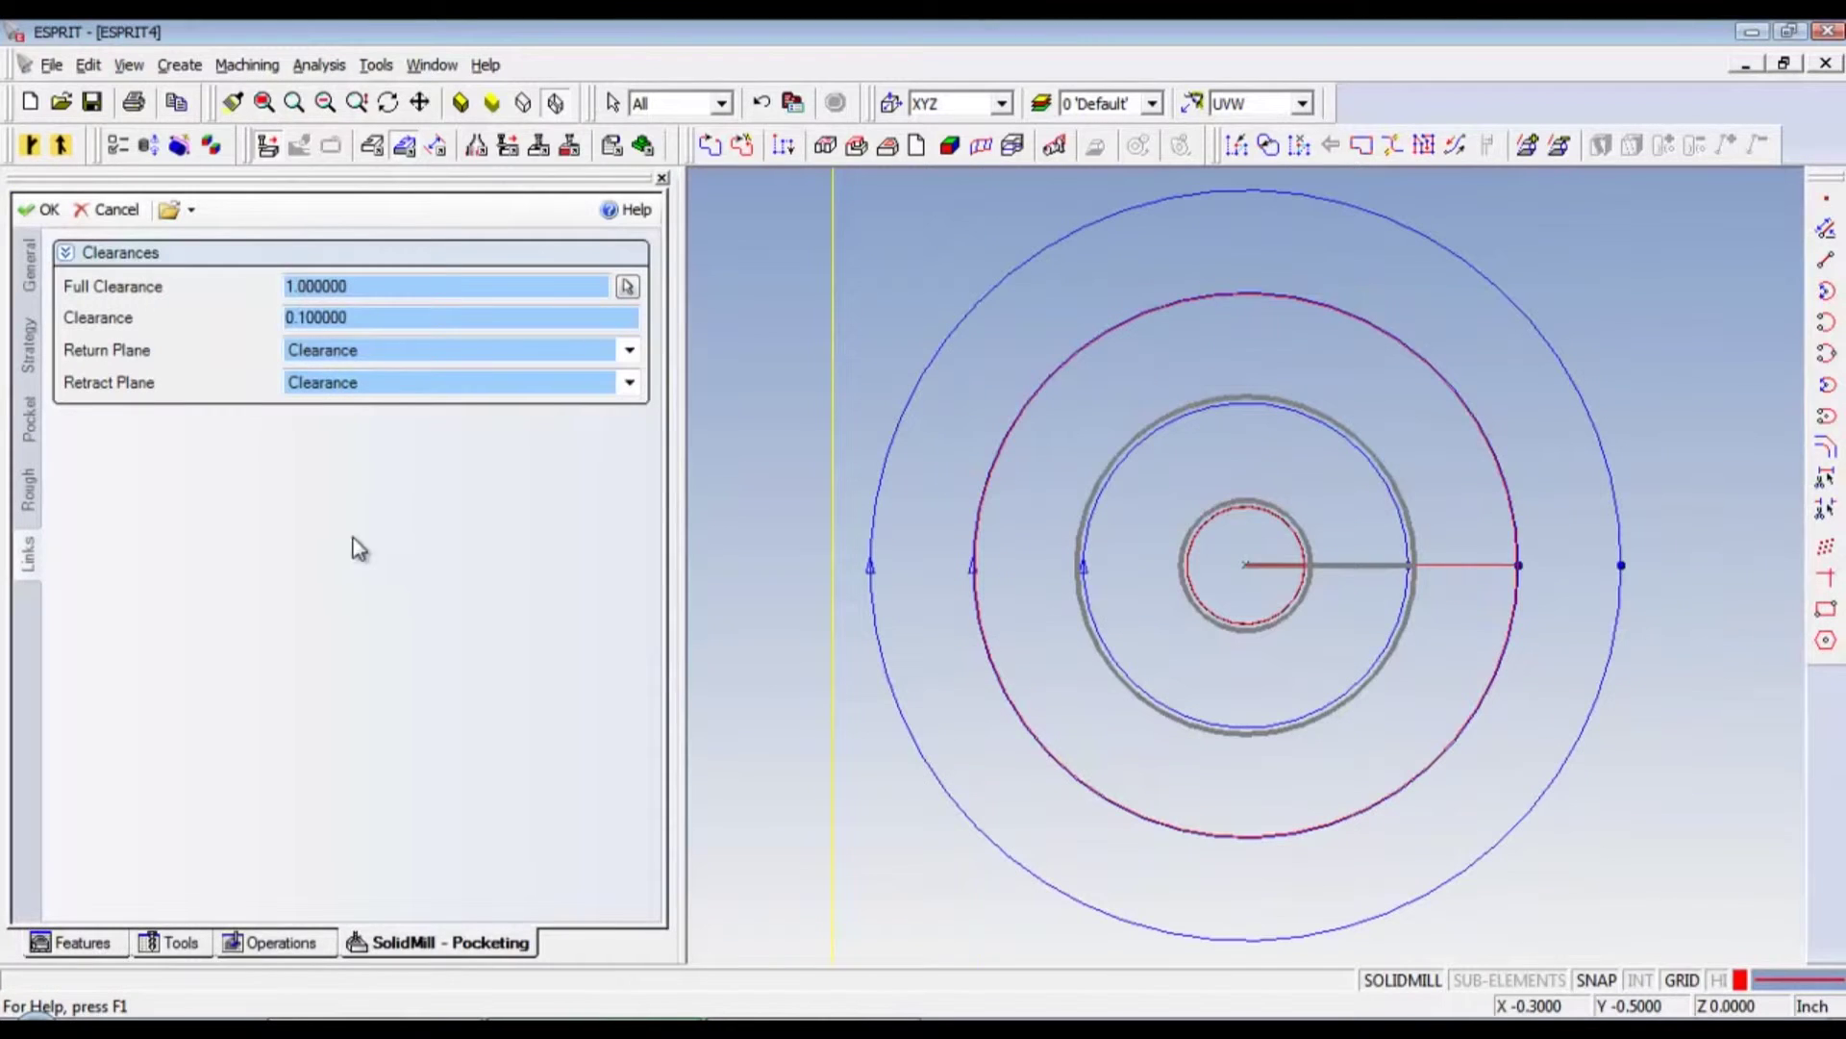
pyautogui.click(28, 358)
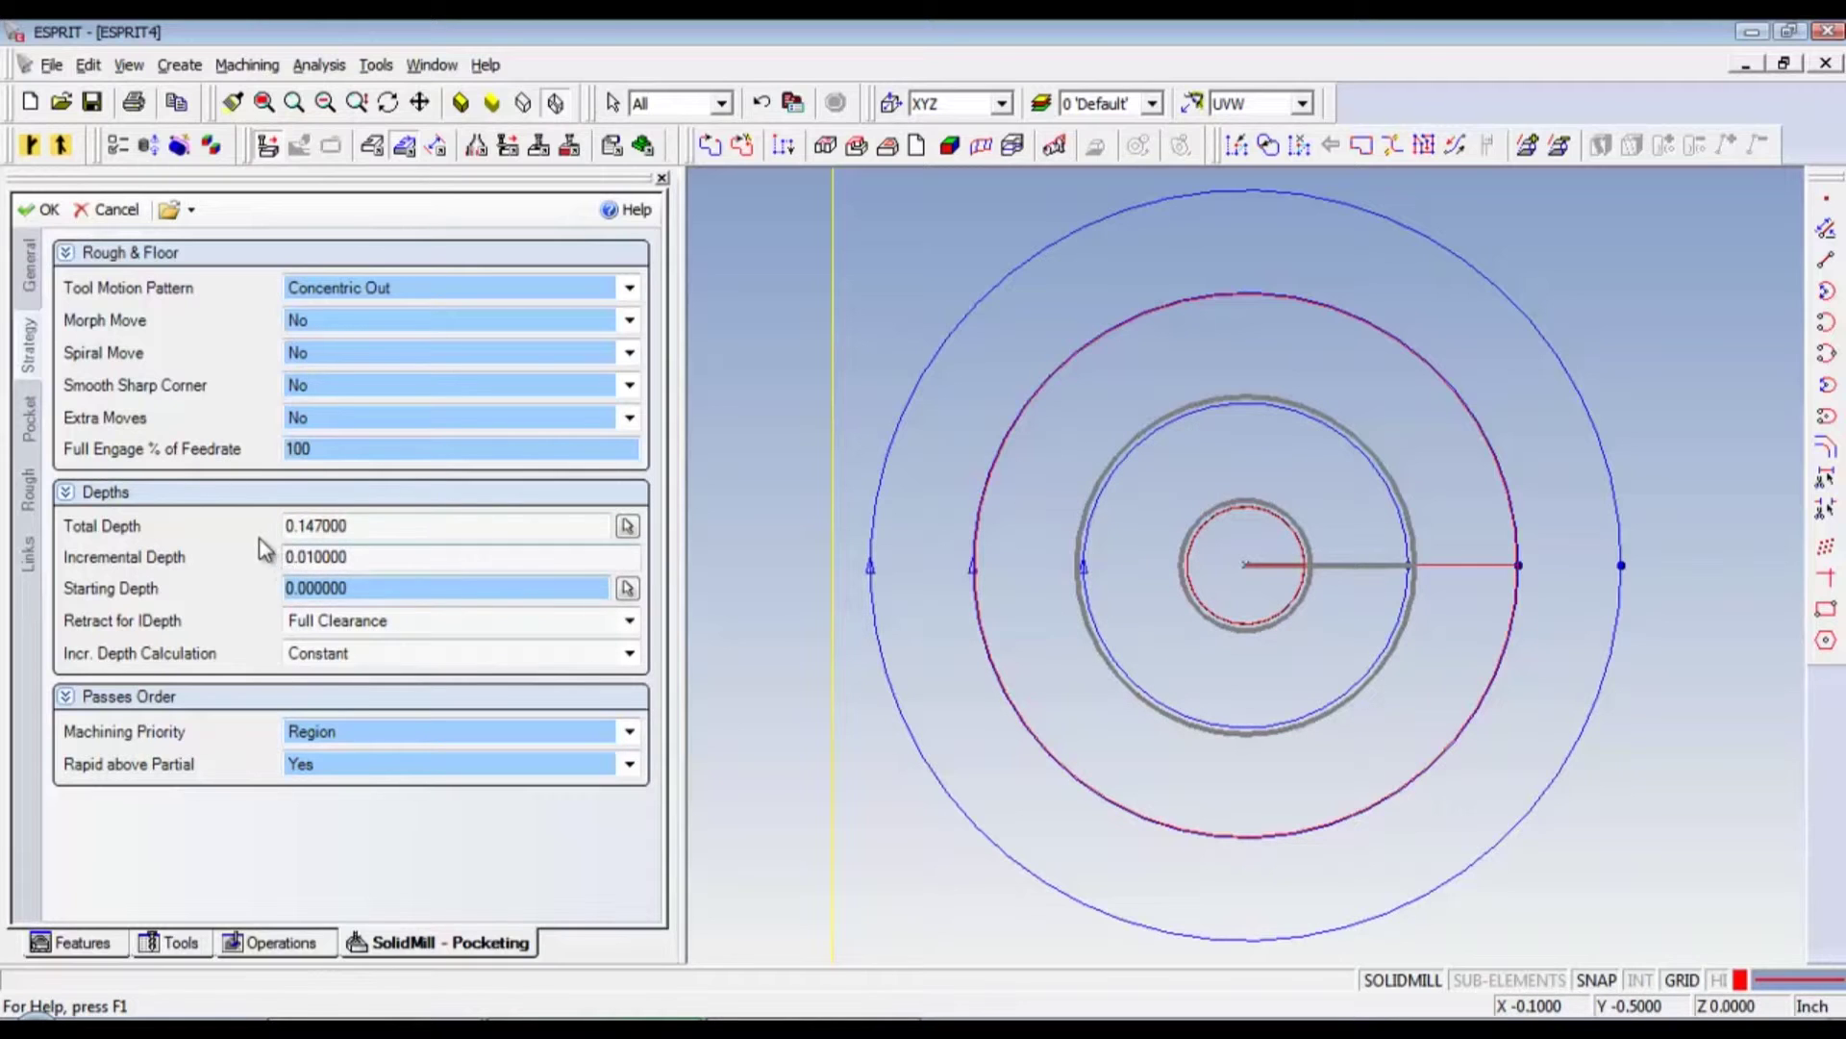
pyautogui.doubleClick(352, 587)
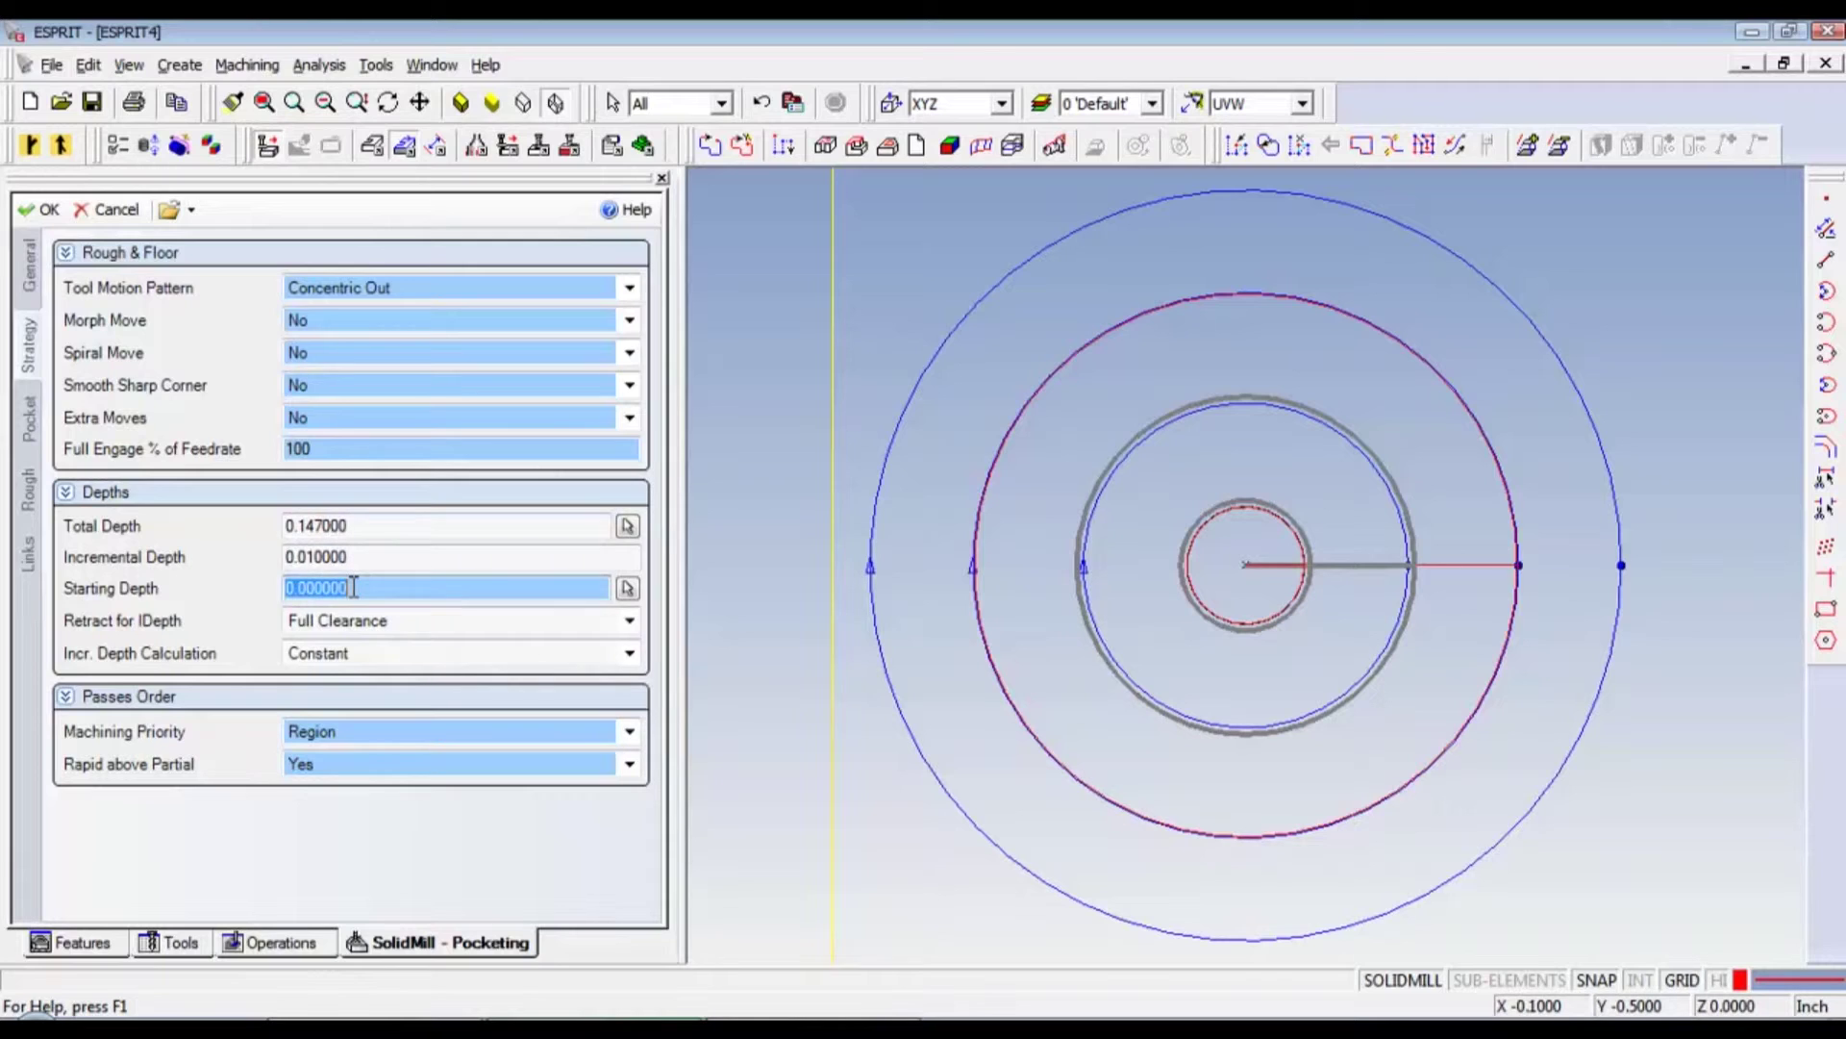
pyautogui.write('.147')
pyautogui.doubleClick(378, 532)
pyautogui.hotkey('alt', 'Tab')
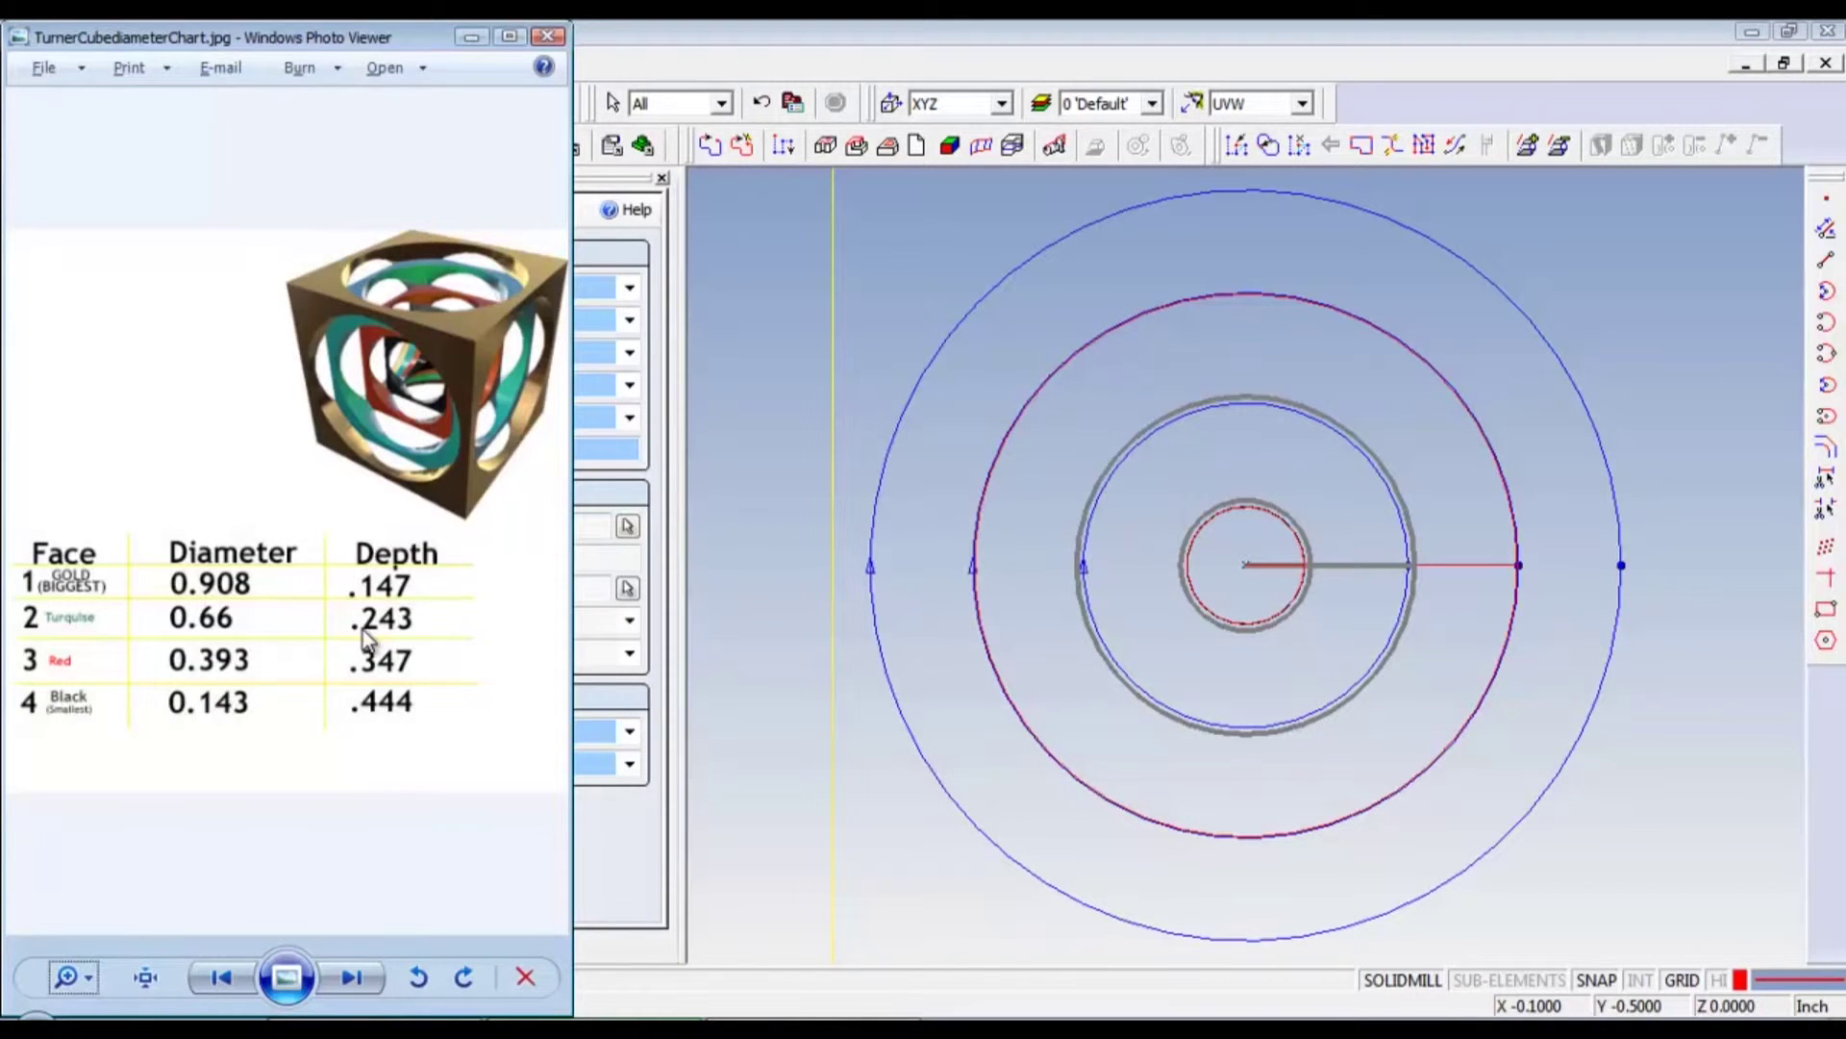
pyautogui.hotkey('alt', 'Tab')
pyautogui.doubleClick(366, 535)
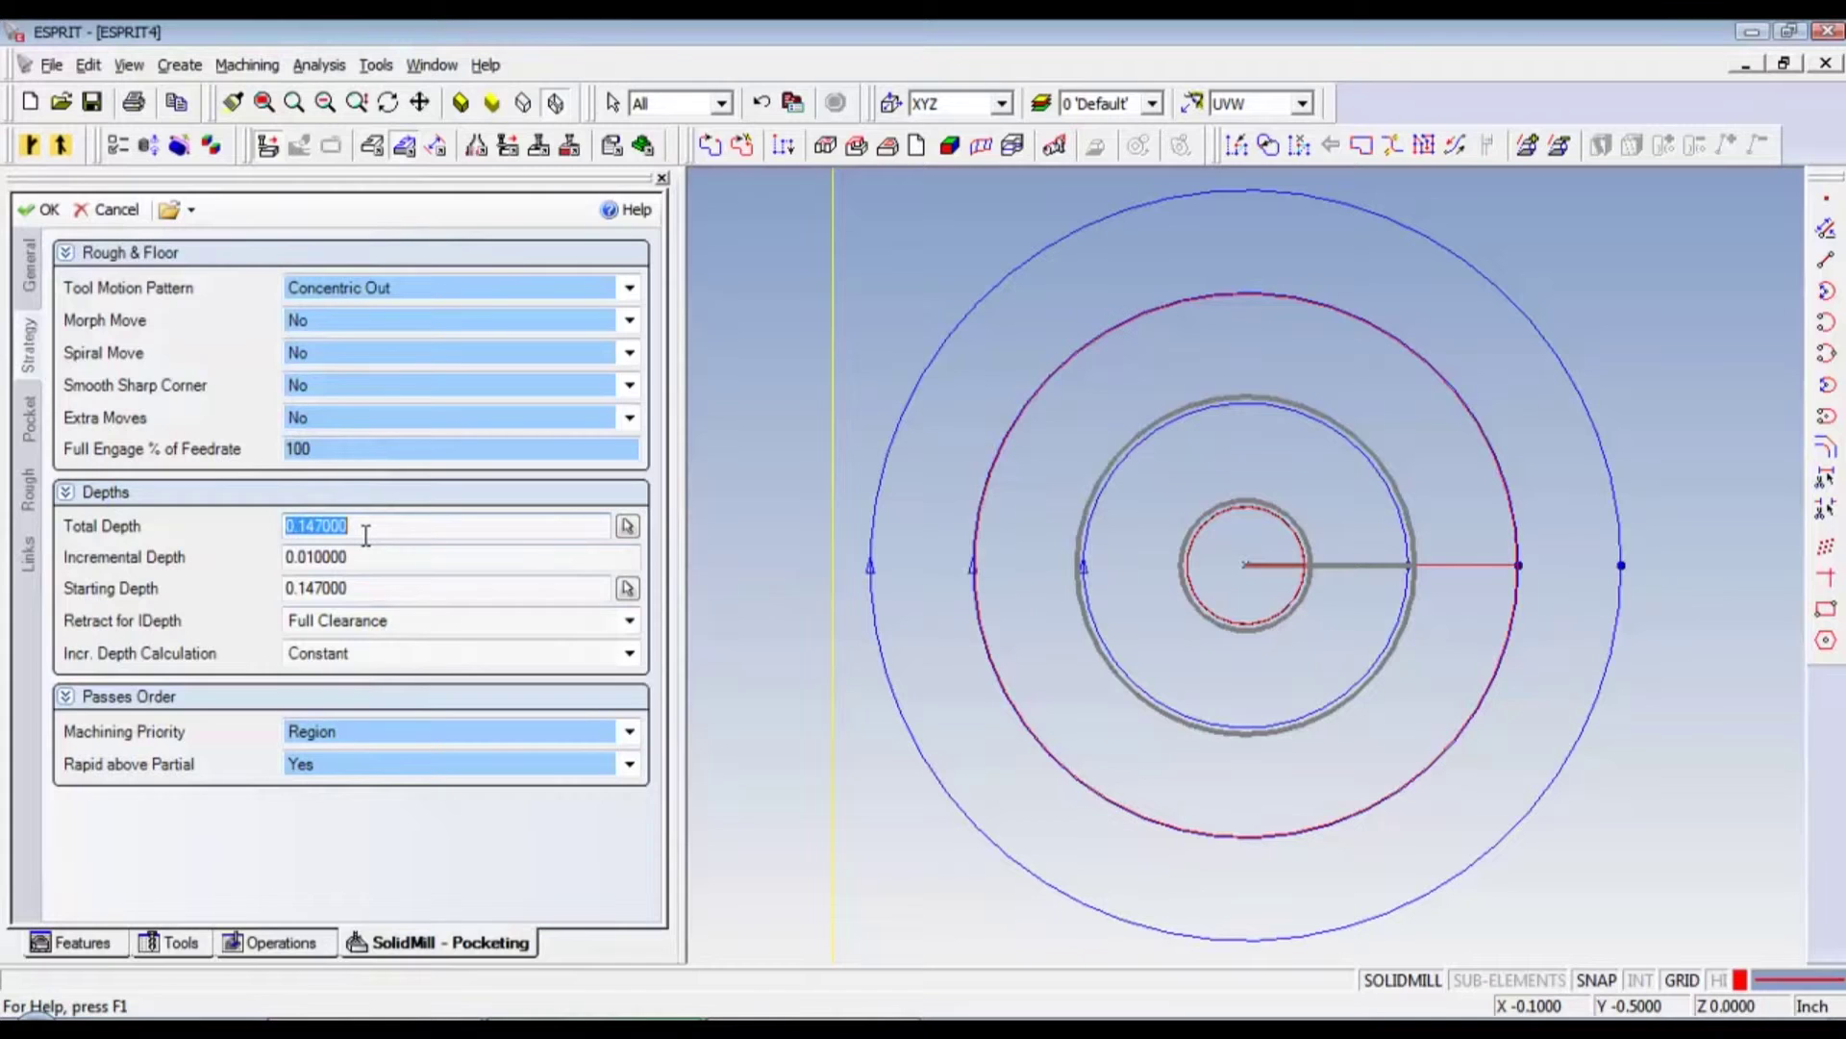
pyautogui.write('.243')
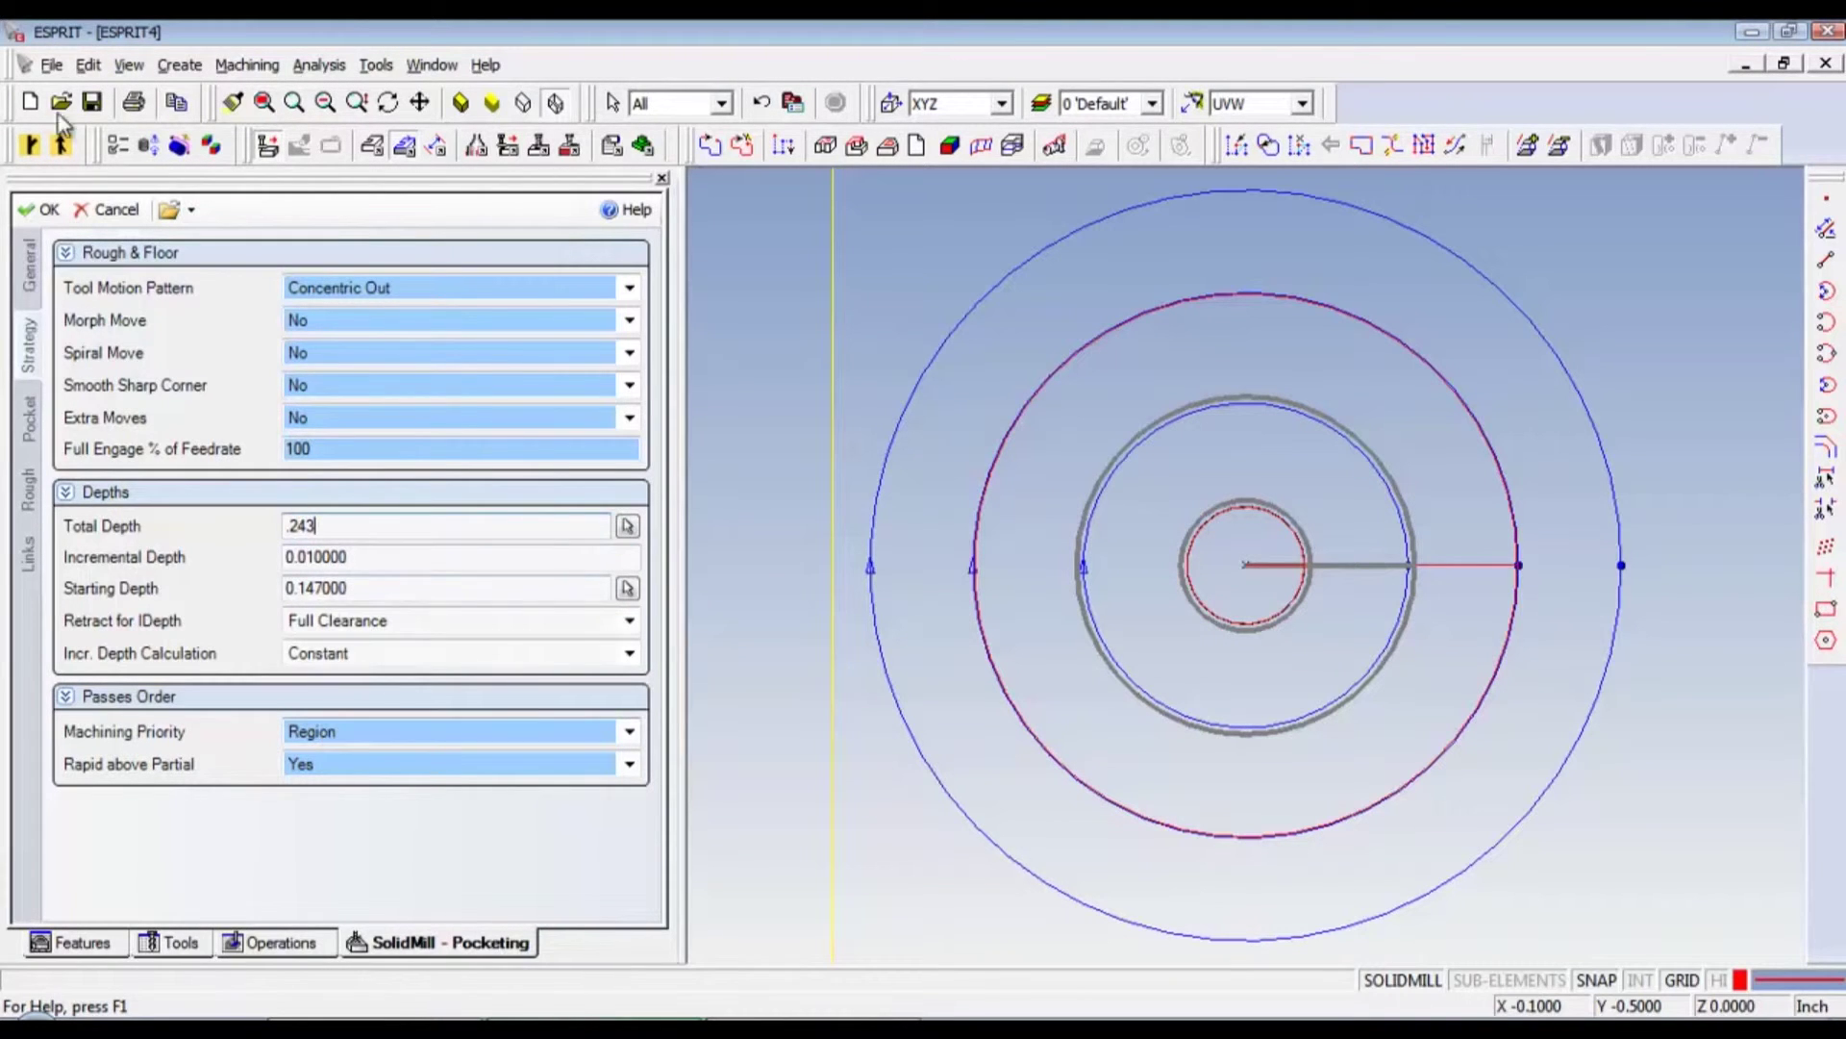
pyautogui.click(42, 217)
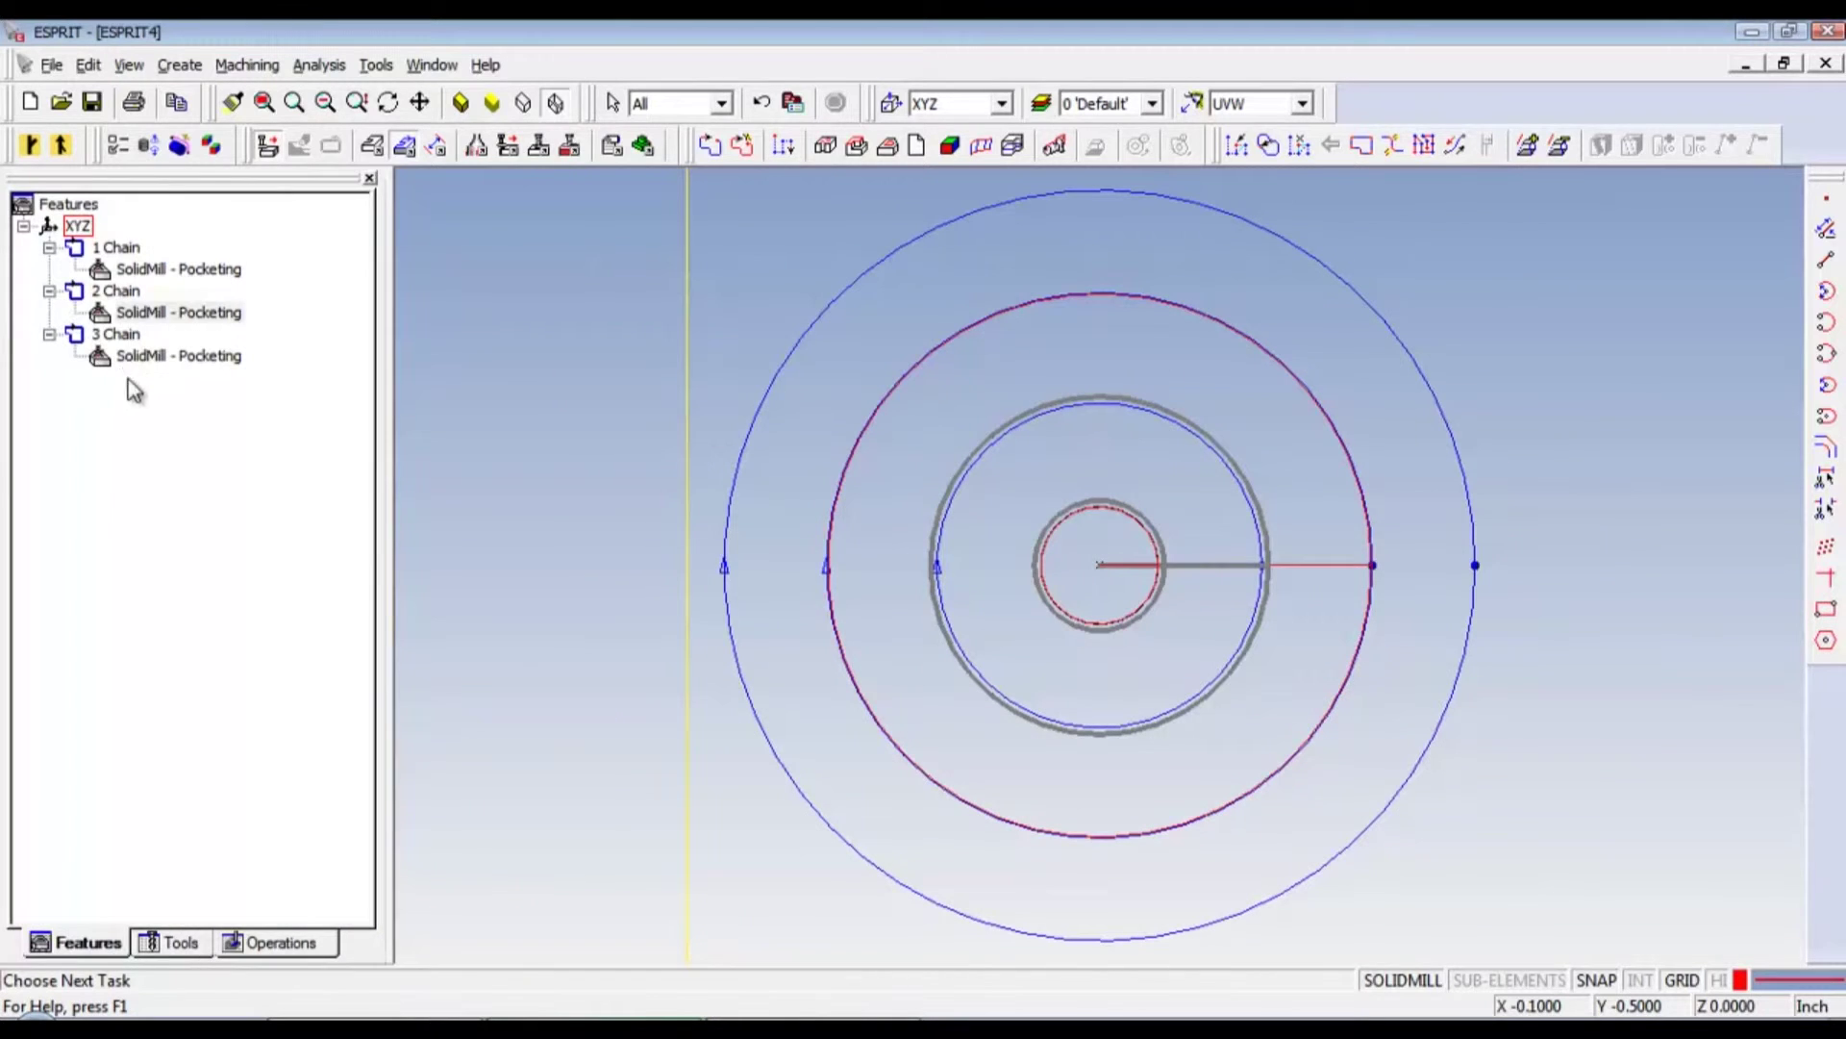
# Set 3 Chain's pocketing Starting Depth to 0.243.
pyautogui.click(116, 334)
pyautogui.click(130, 357)
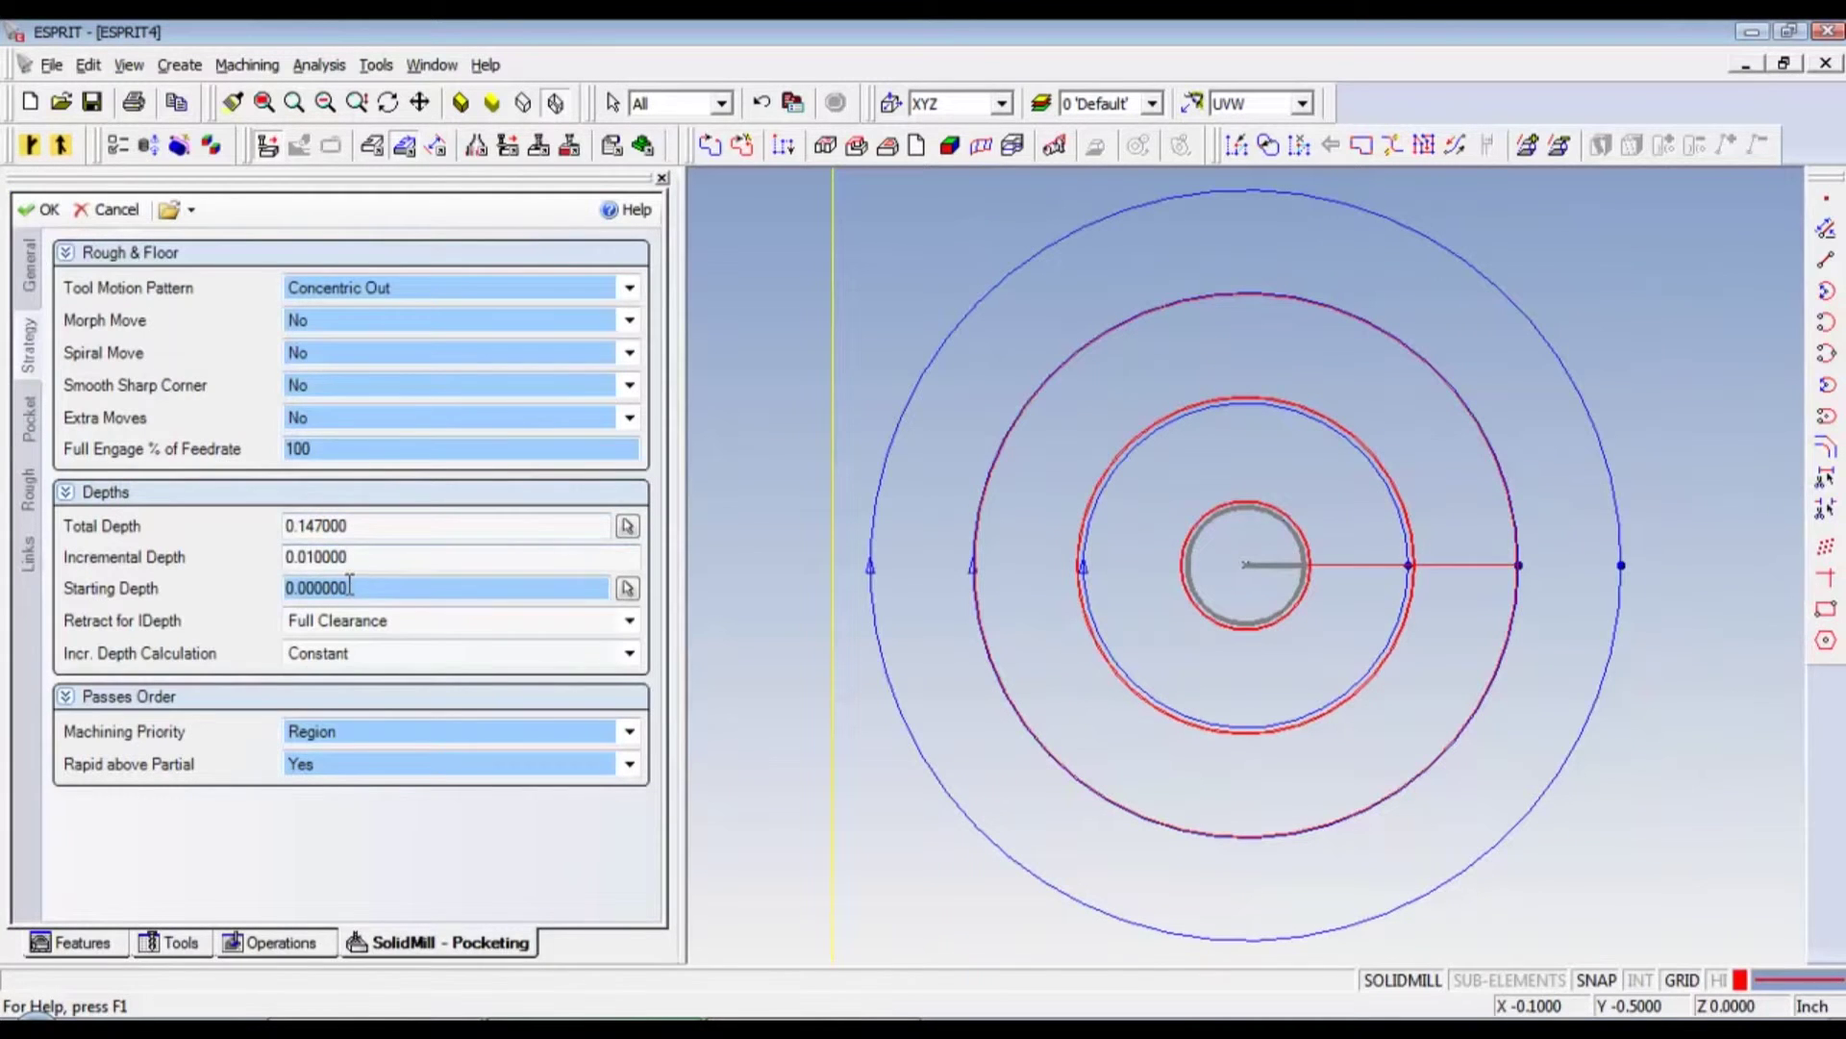
pyautogui.click(355, 588)
pyautogui.hotkey('alt', 'Tab')
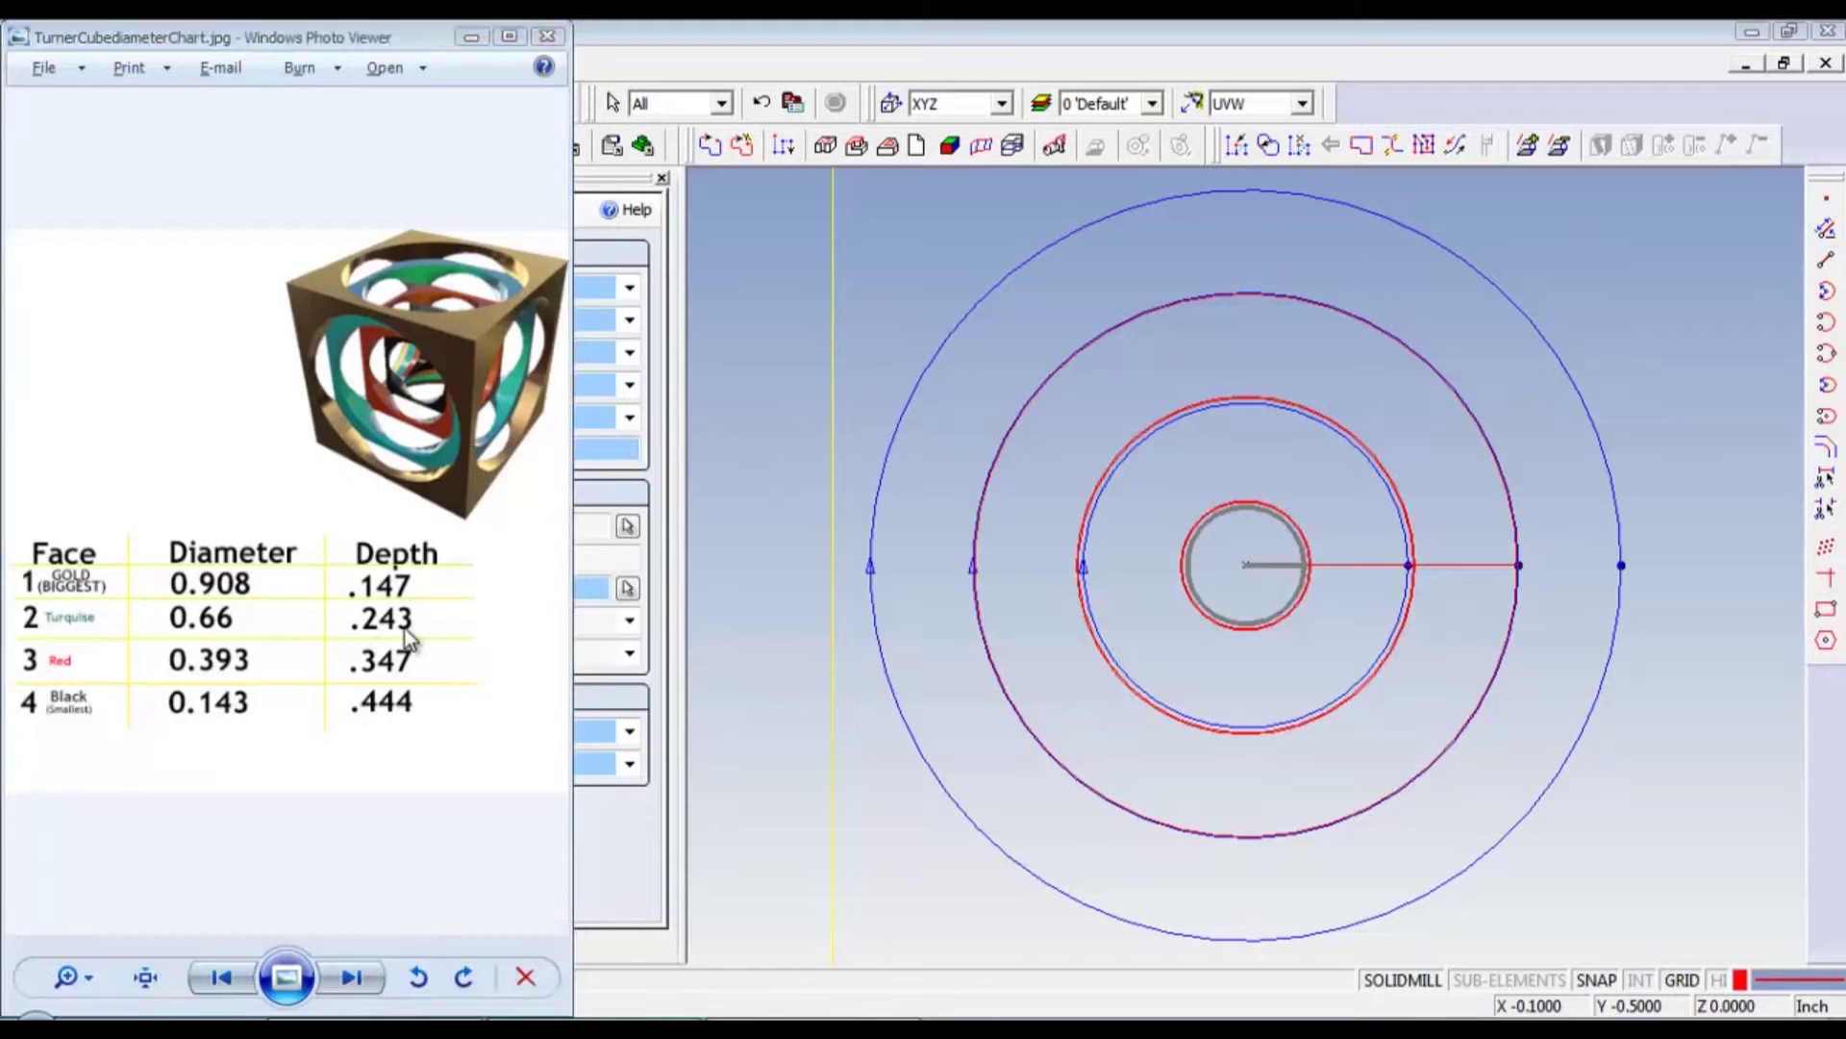
pyautogui.hotkey('alt', 'Tab')
pyautogui.doubleClick(364, 588)
pyautogui.press('BackSpace')
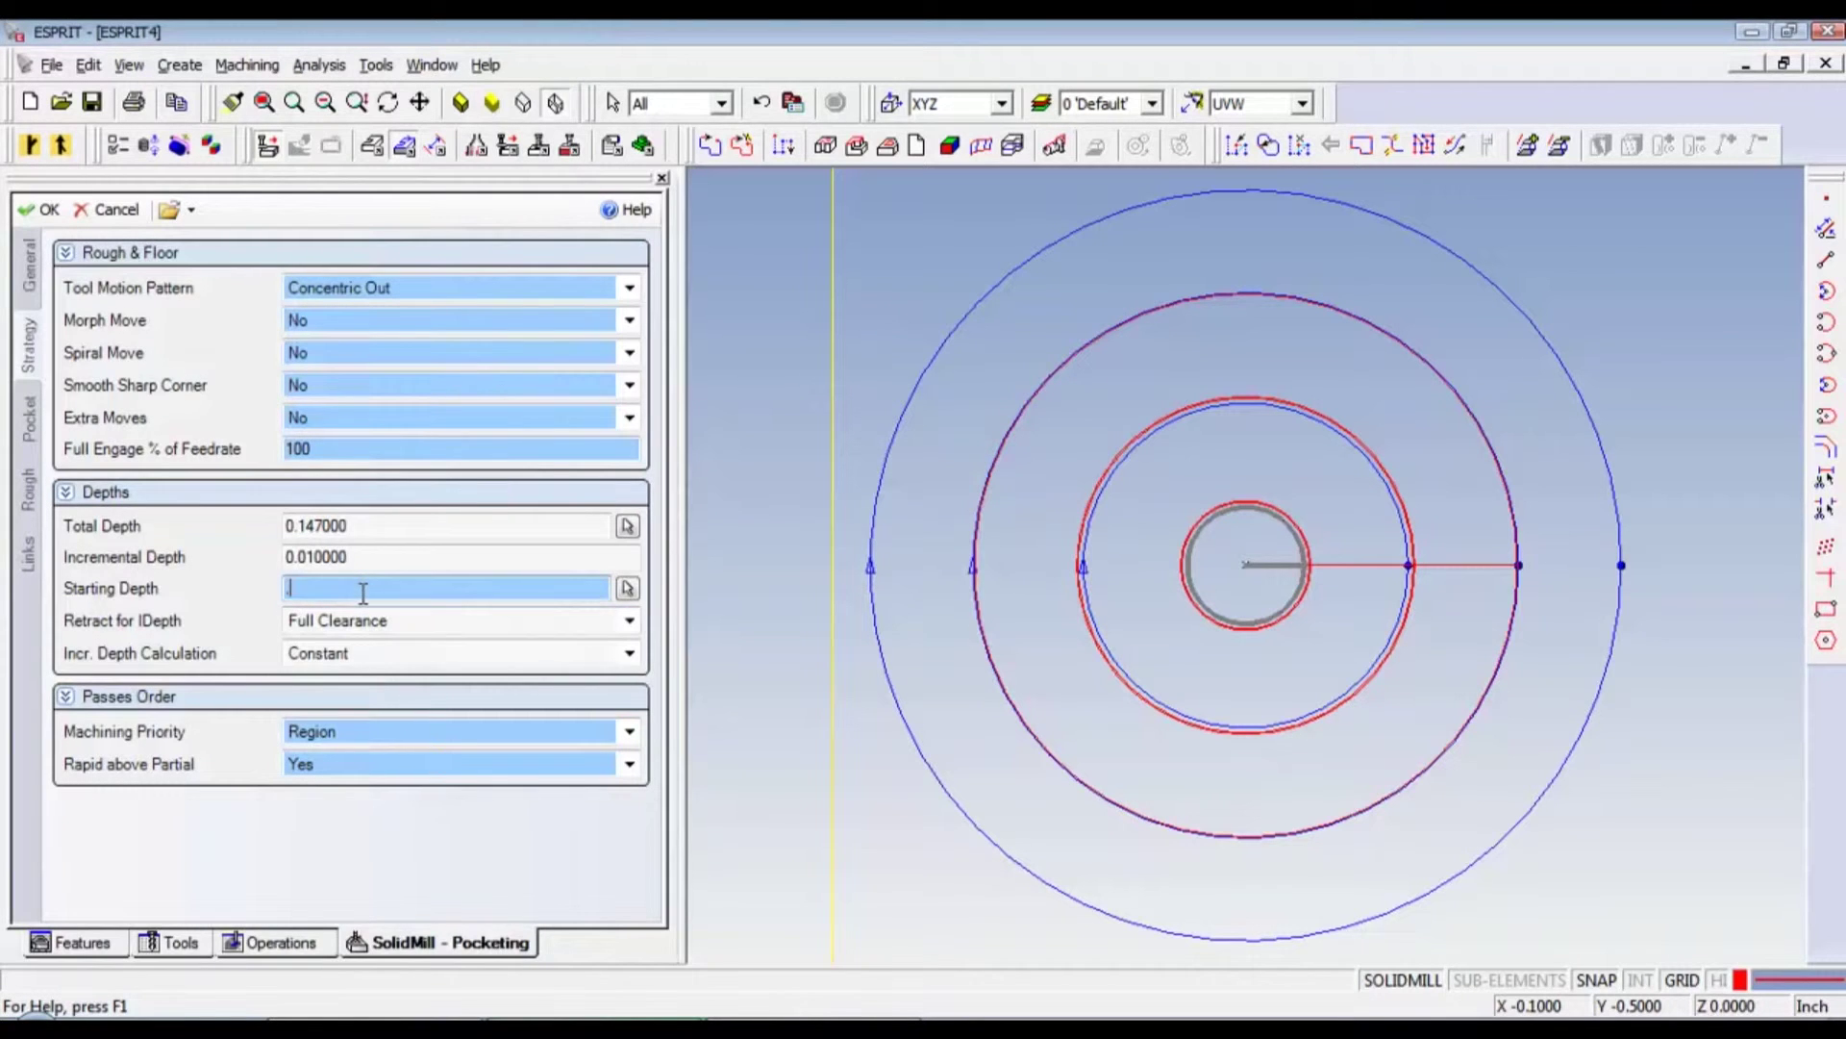
pyautogui.click(338, 526)
# Set its Total Depth to 0.347 per the depth chart and confirm.
pyautogui.hotkey('alt', 'Tab')
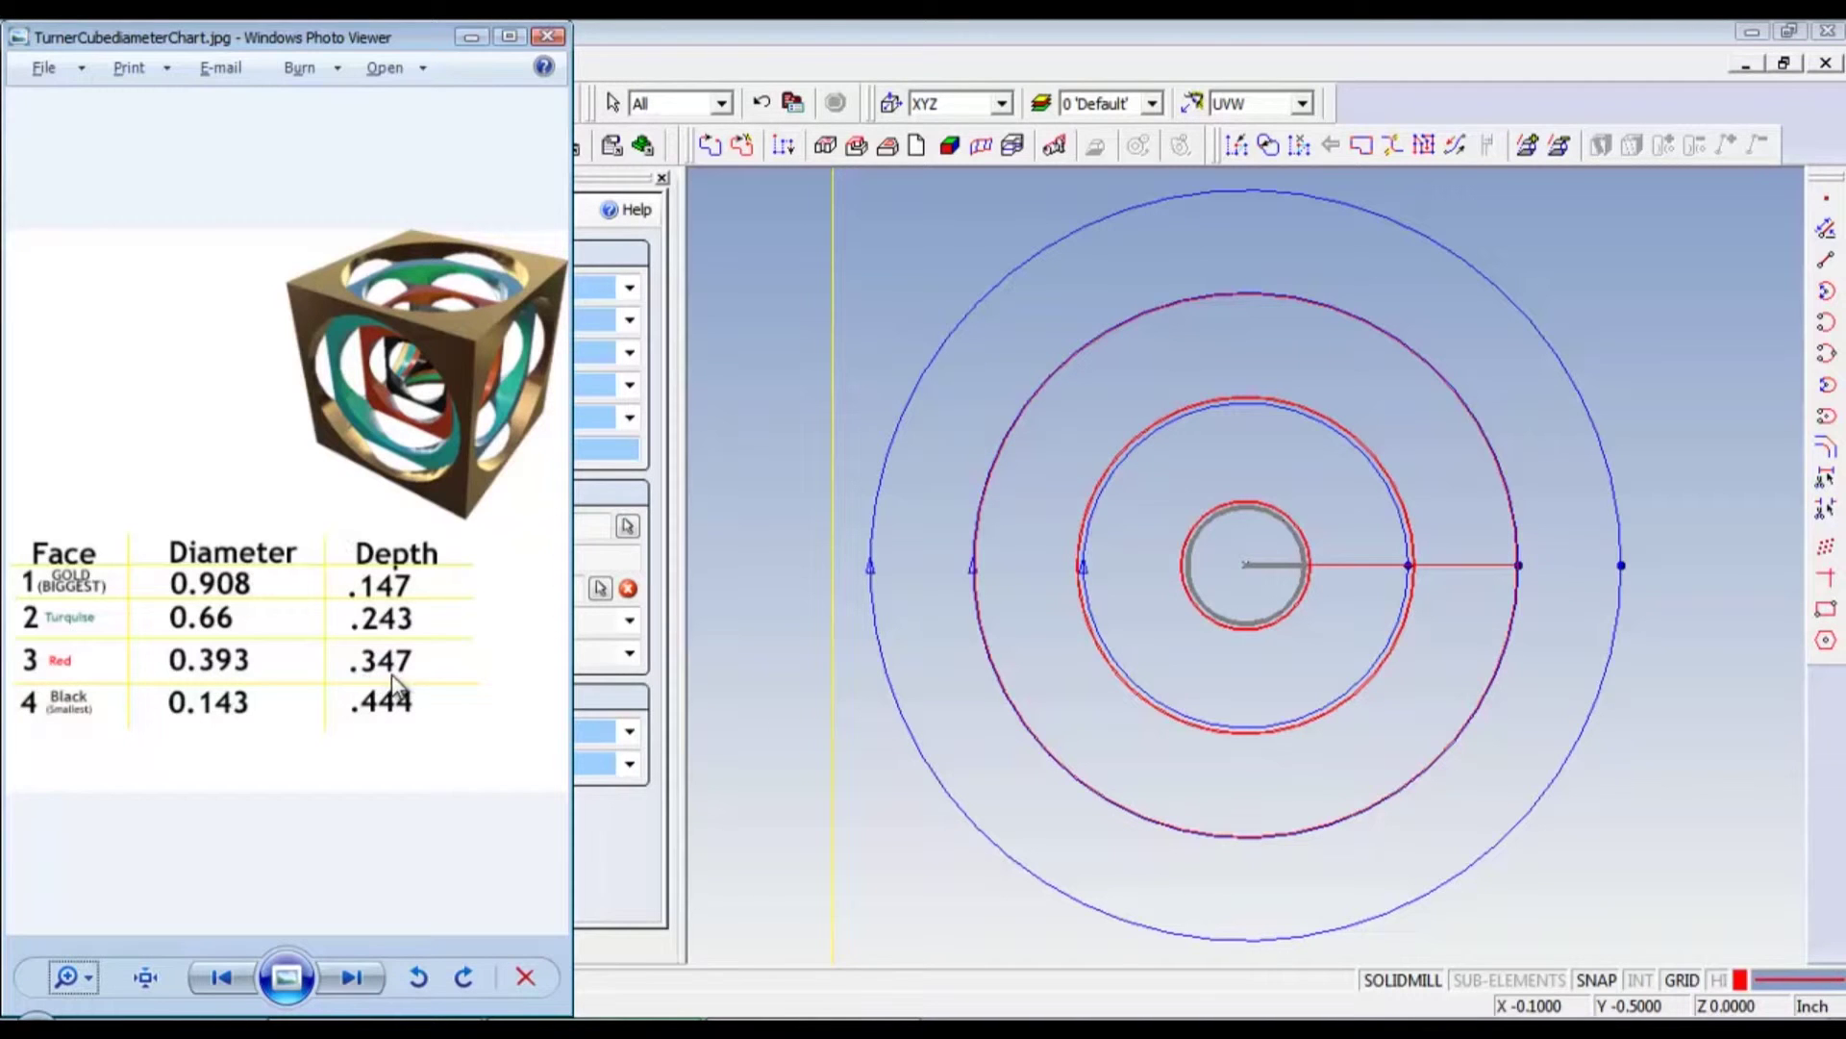
pyautogui.hotkey('alt', 'Tab')
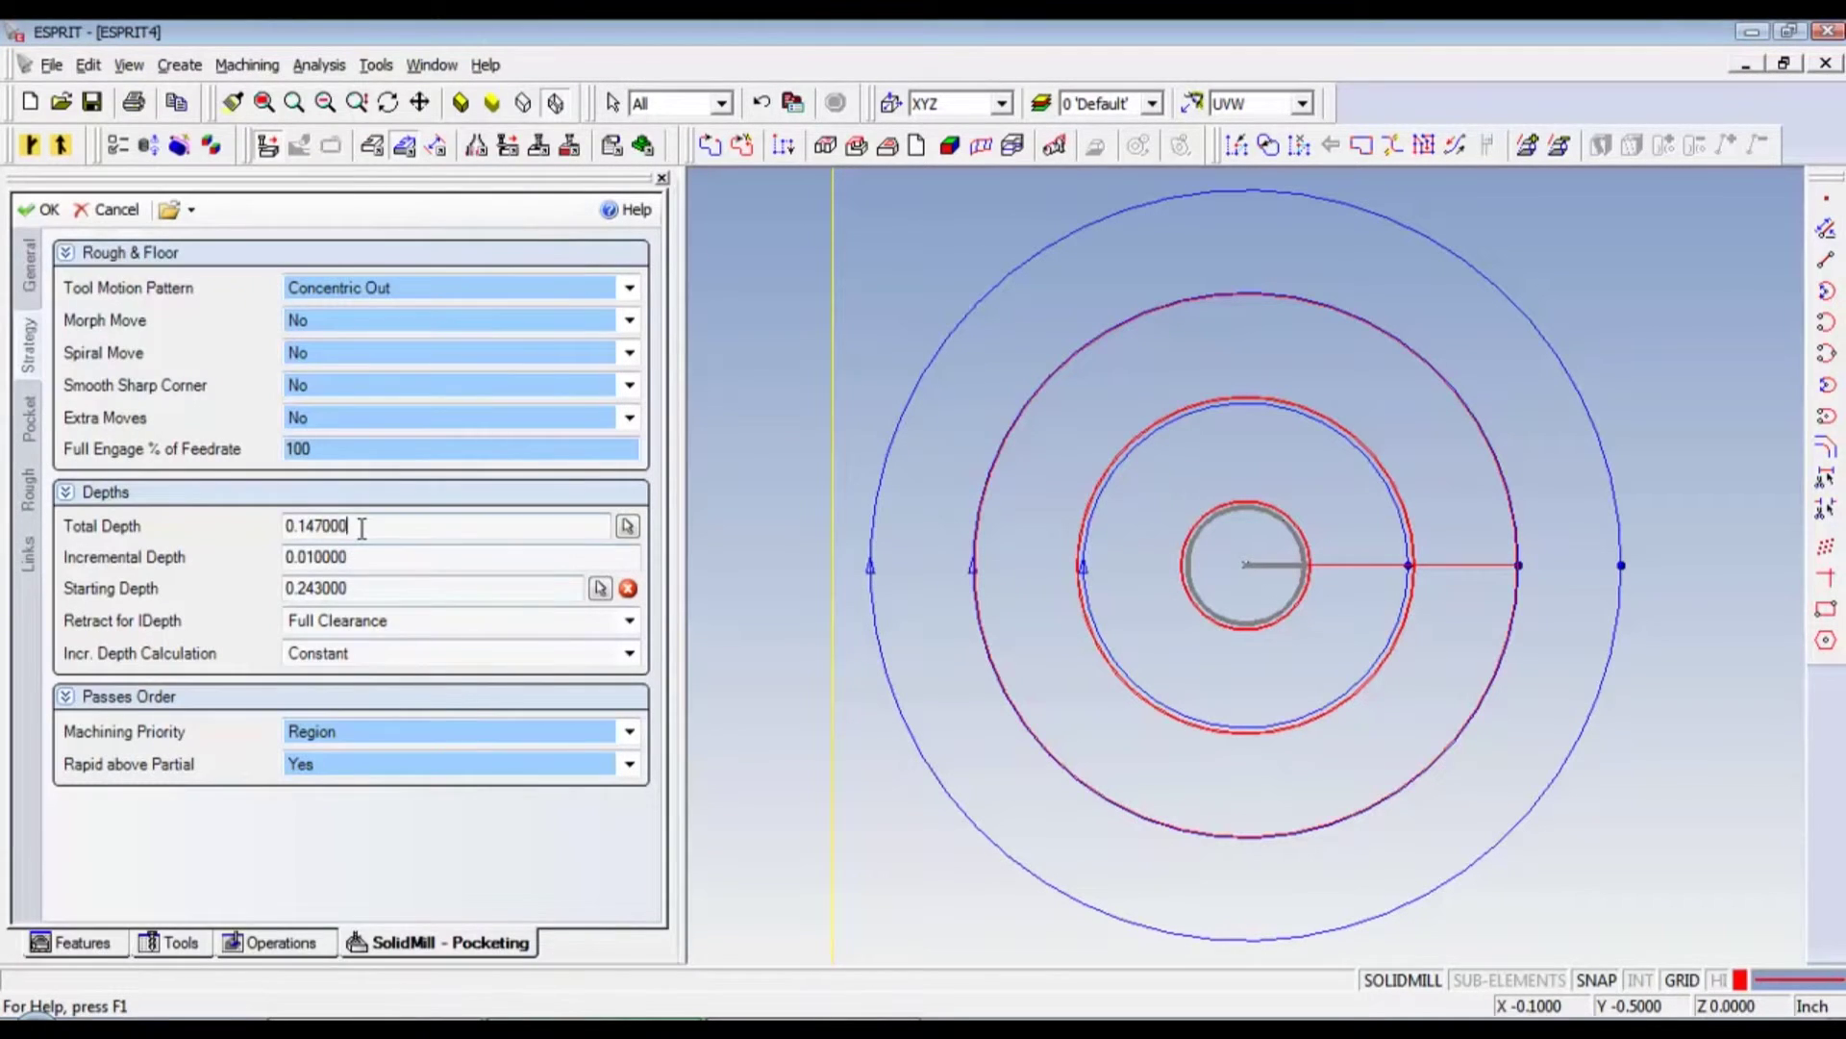
pyautogui.doubleClick(362, 526)
pyautogui.press('BackSpace')
pyautogui.click(42, 210)
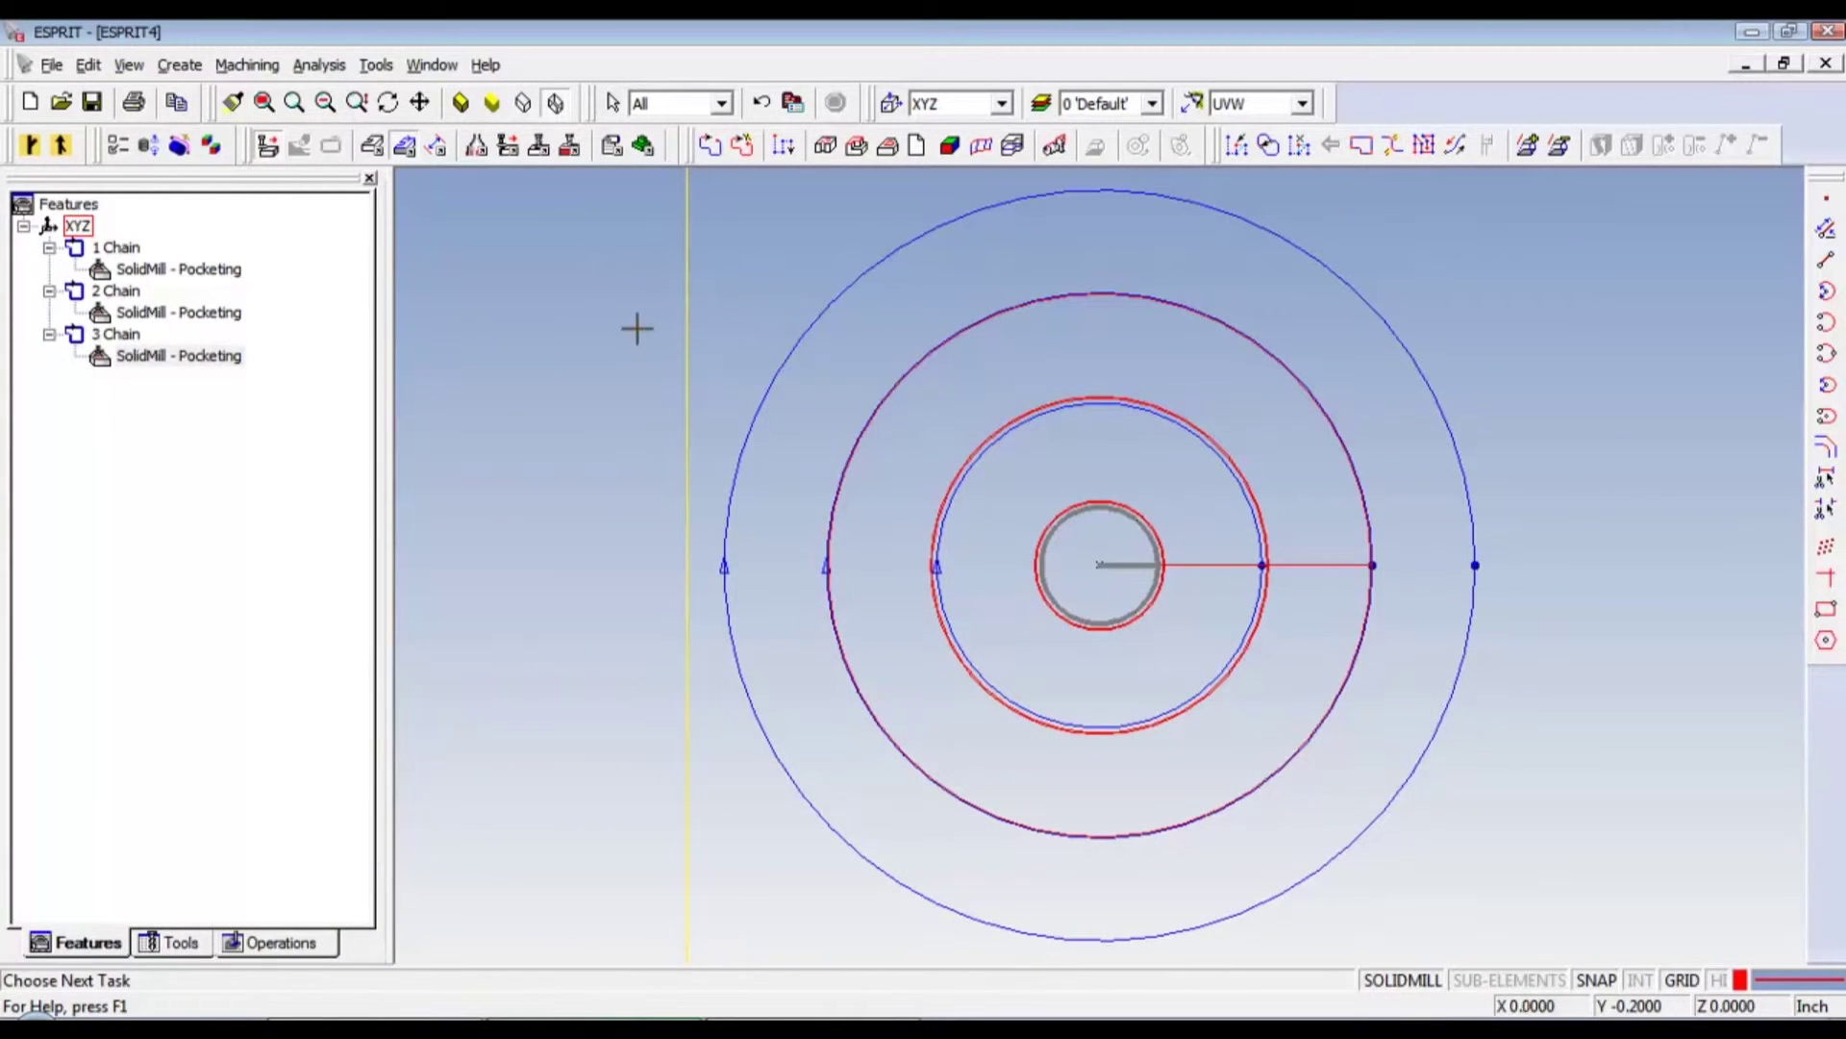
# Show the three pocketing toolpaths in isometric view.
pyautogui.click(1276, 105)
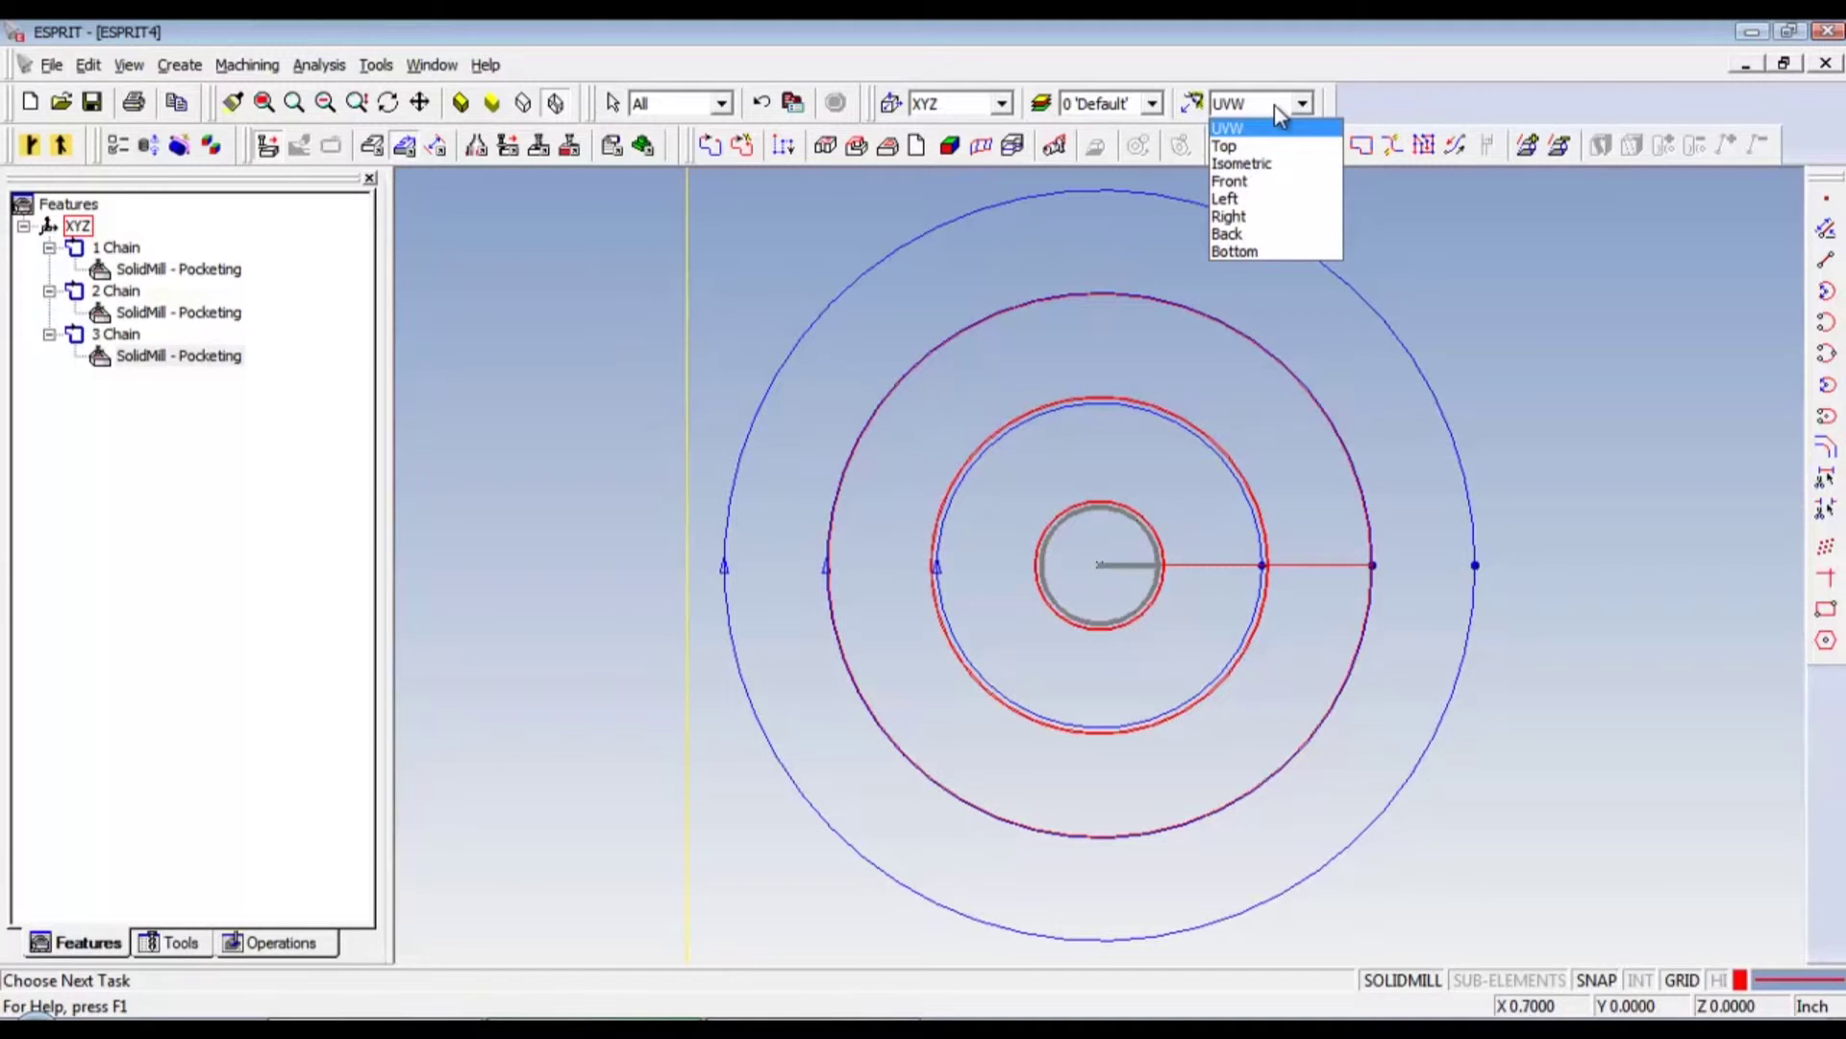
pyautogui.click(1249, 164)
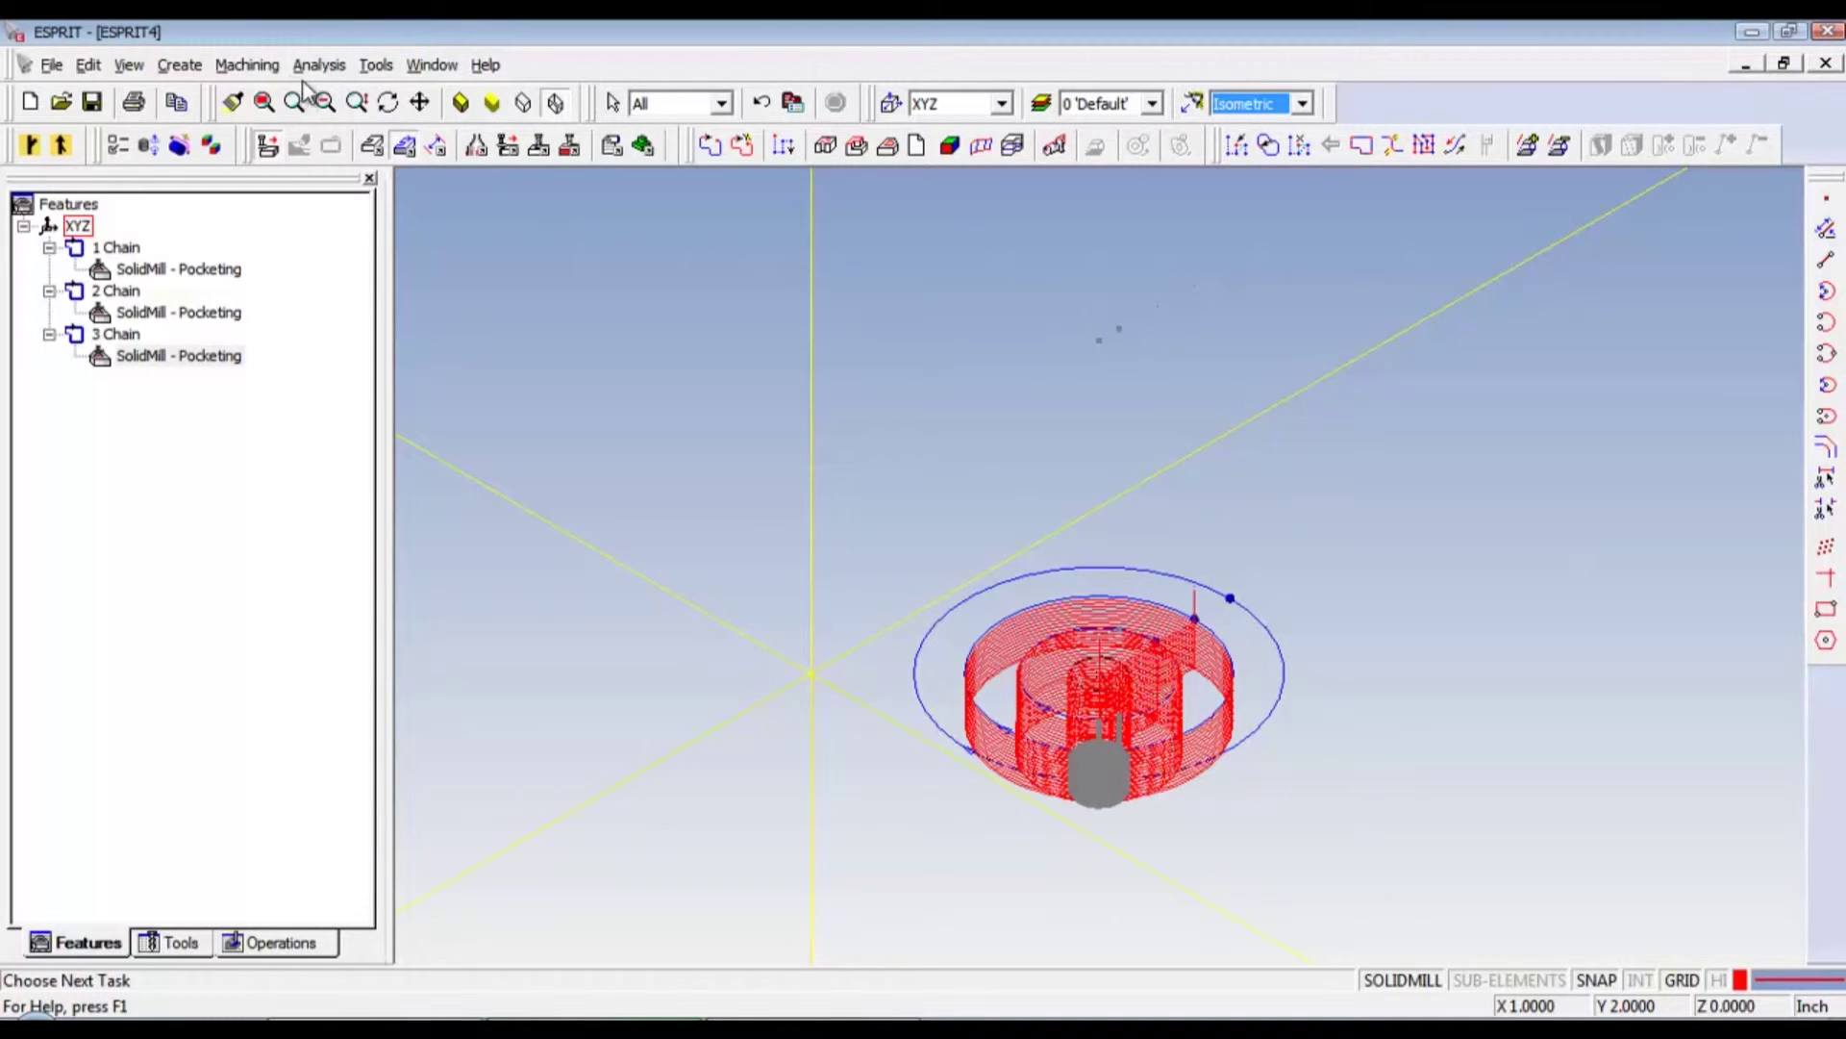
pyautogui.click(383, 67)
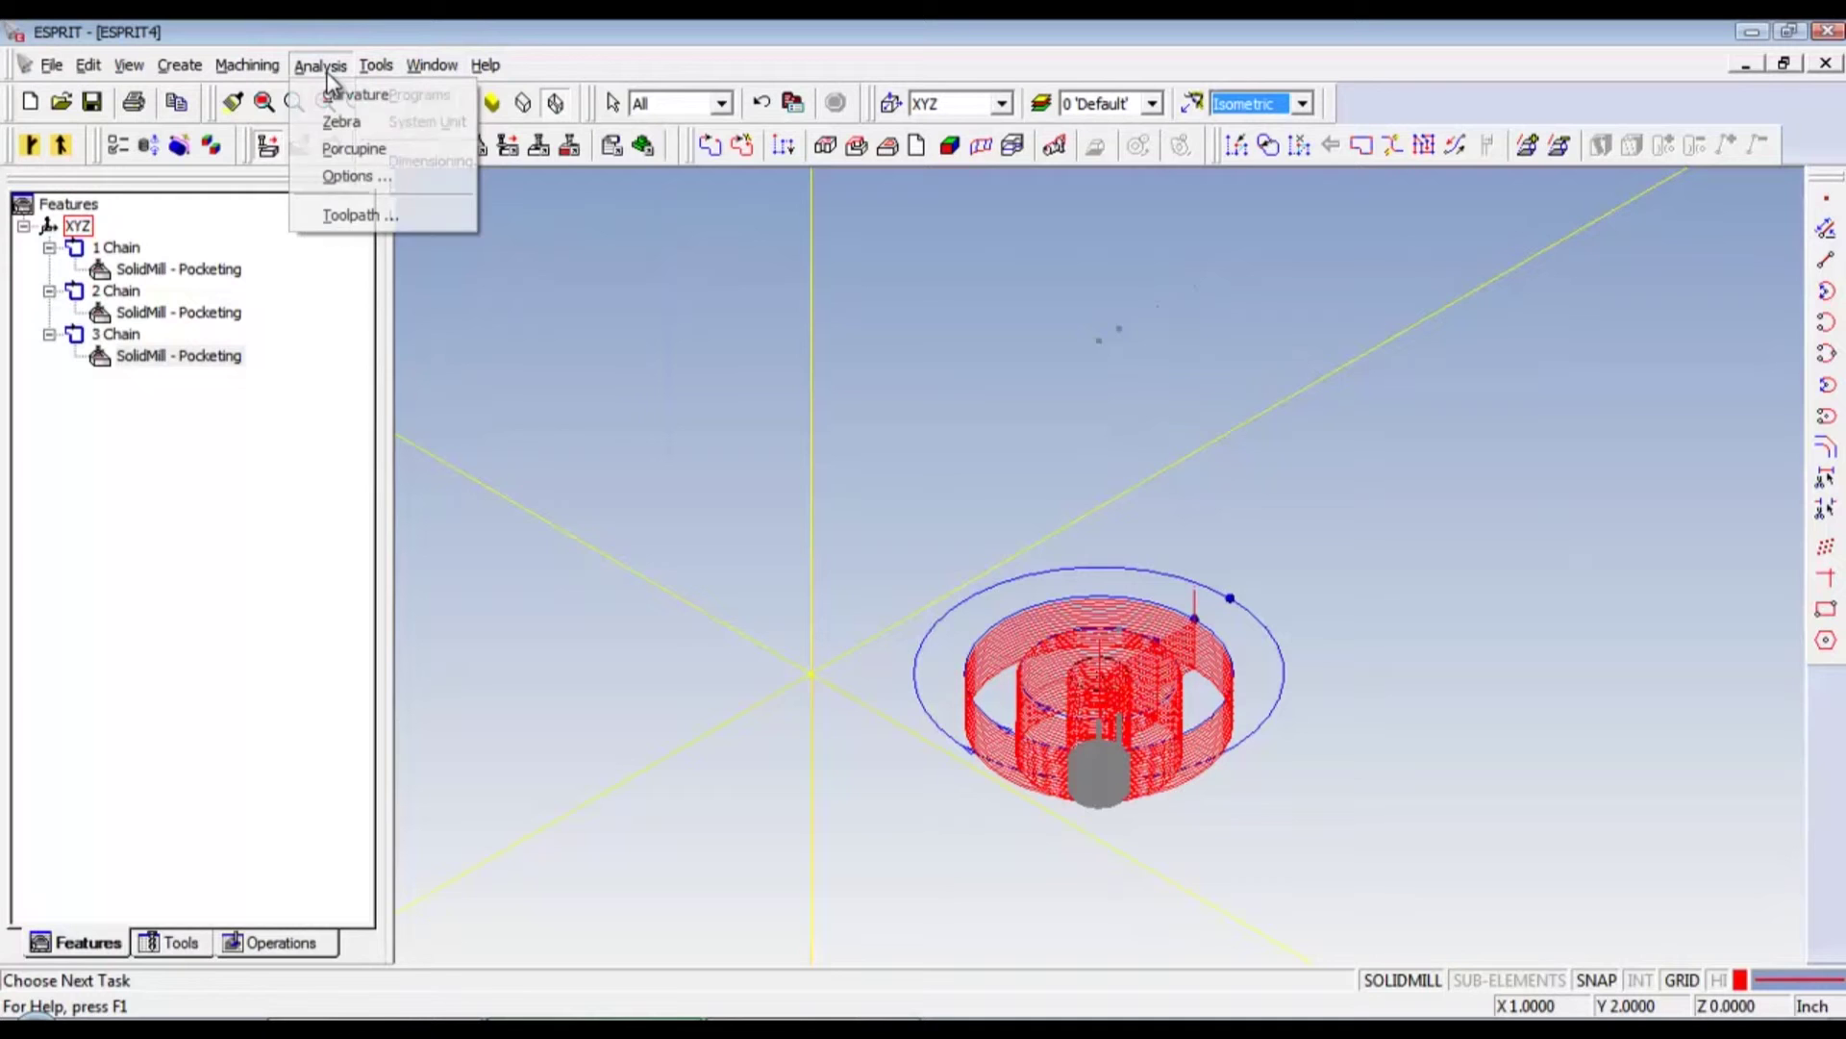
pyautogui.moveTo(303, 65)
pyautogui.press('Left')
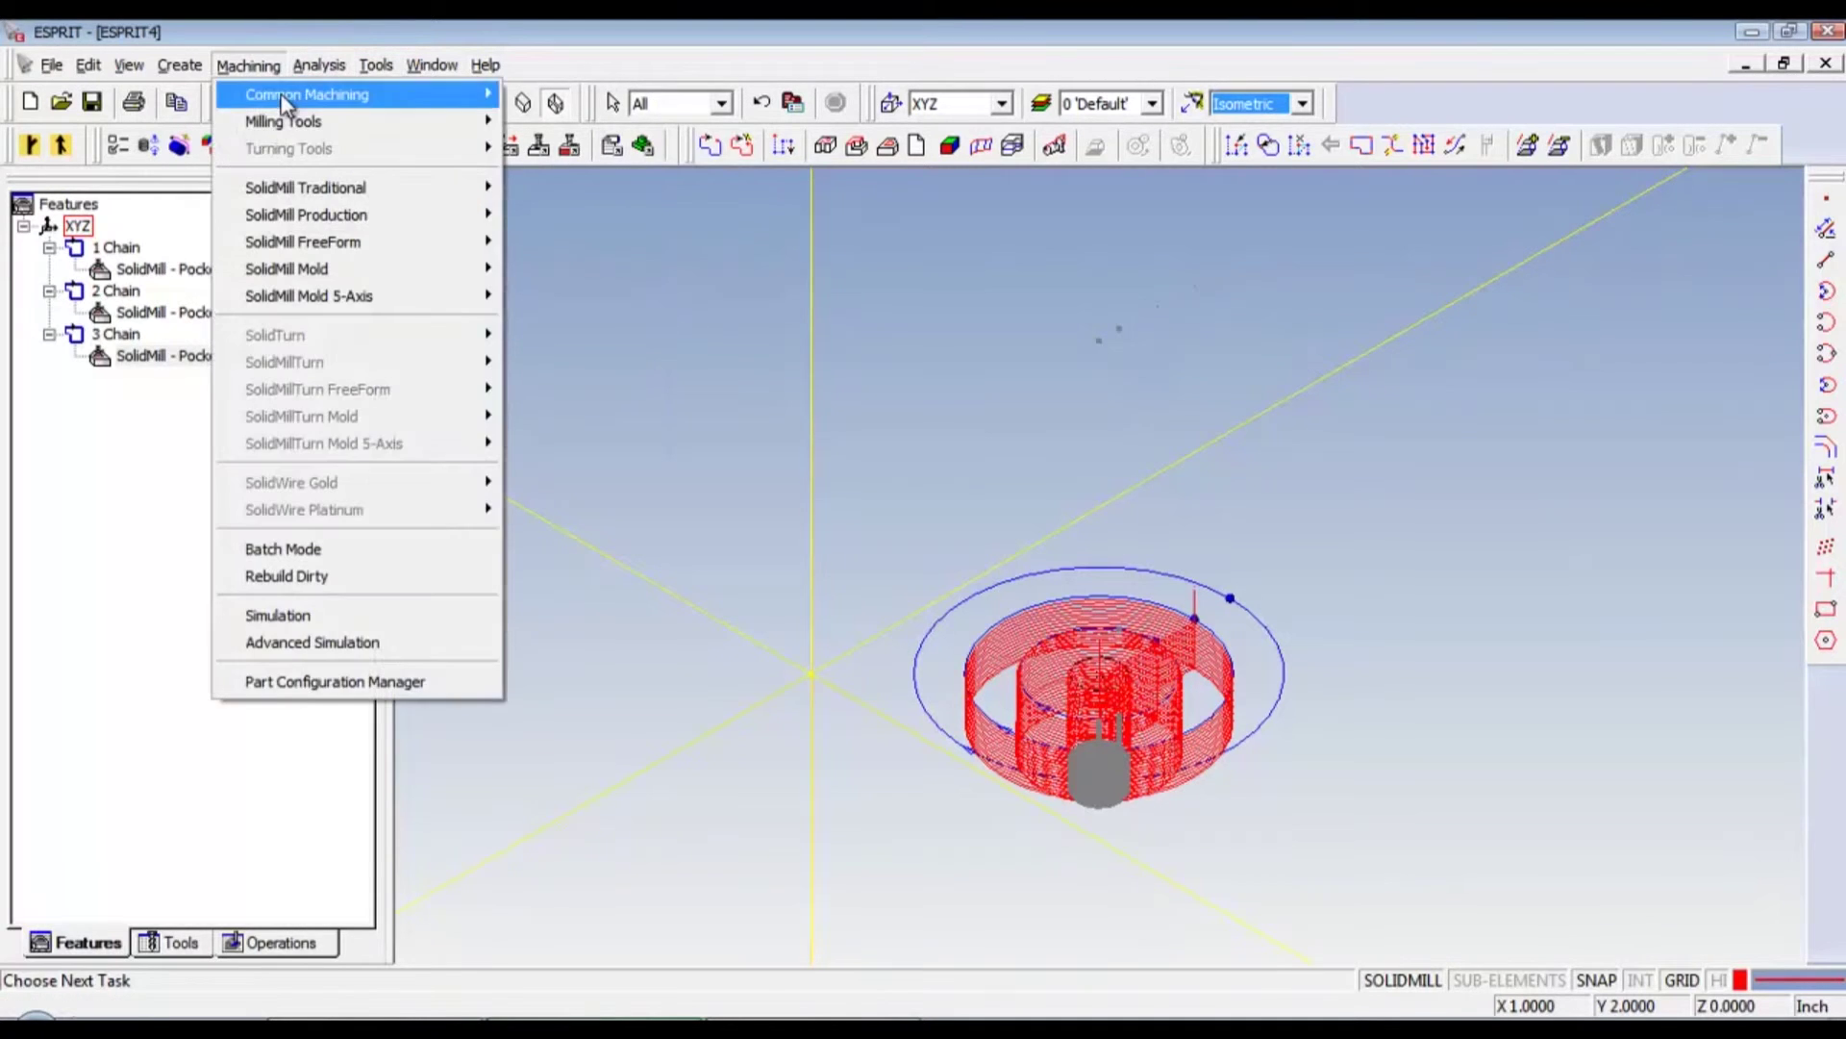
pyautogui.press('Right')
pyautogui.press('Right')
pyautogui.press('Right')
pyautogui.press('Right')
pyautogui.press('Right')
pyautogui.press('Left')
pyautogui.press('Left')
pyautogui.press('Left')
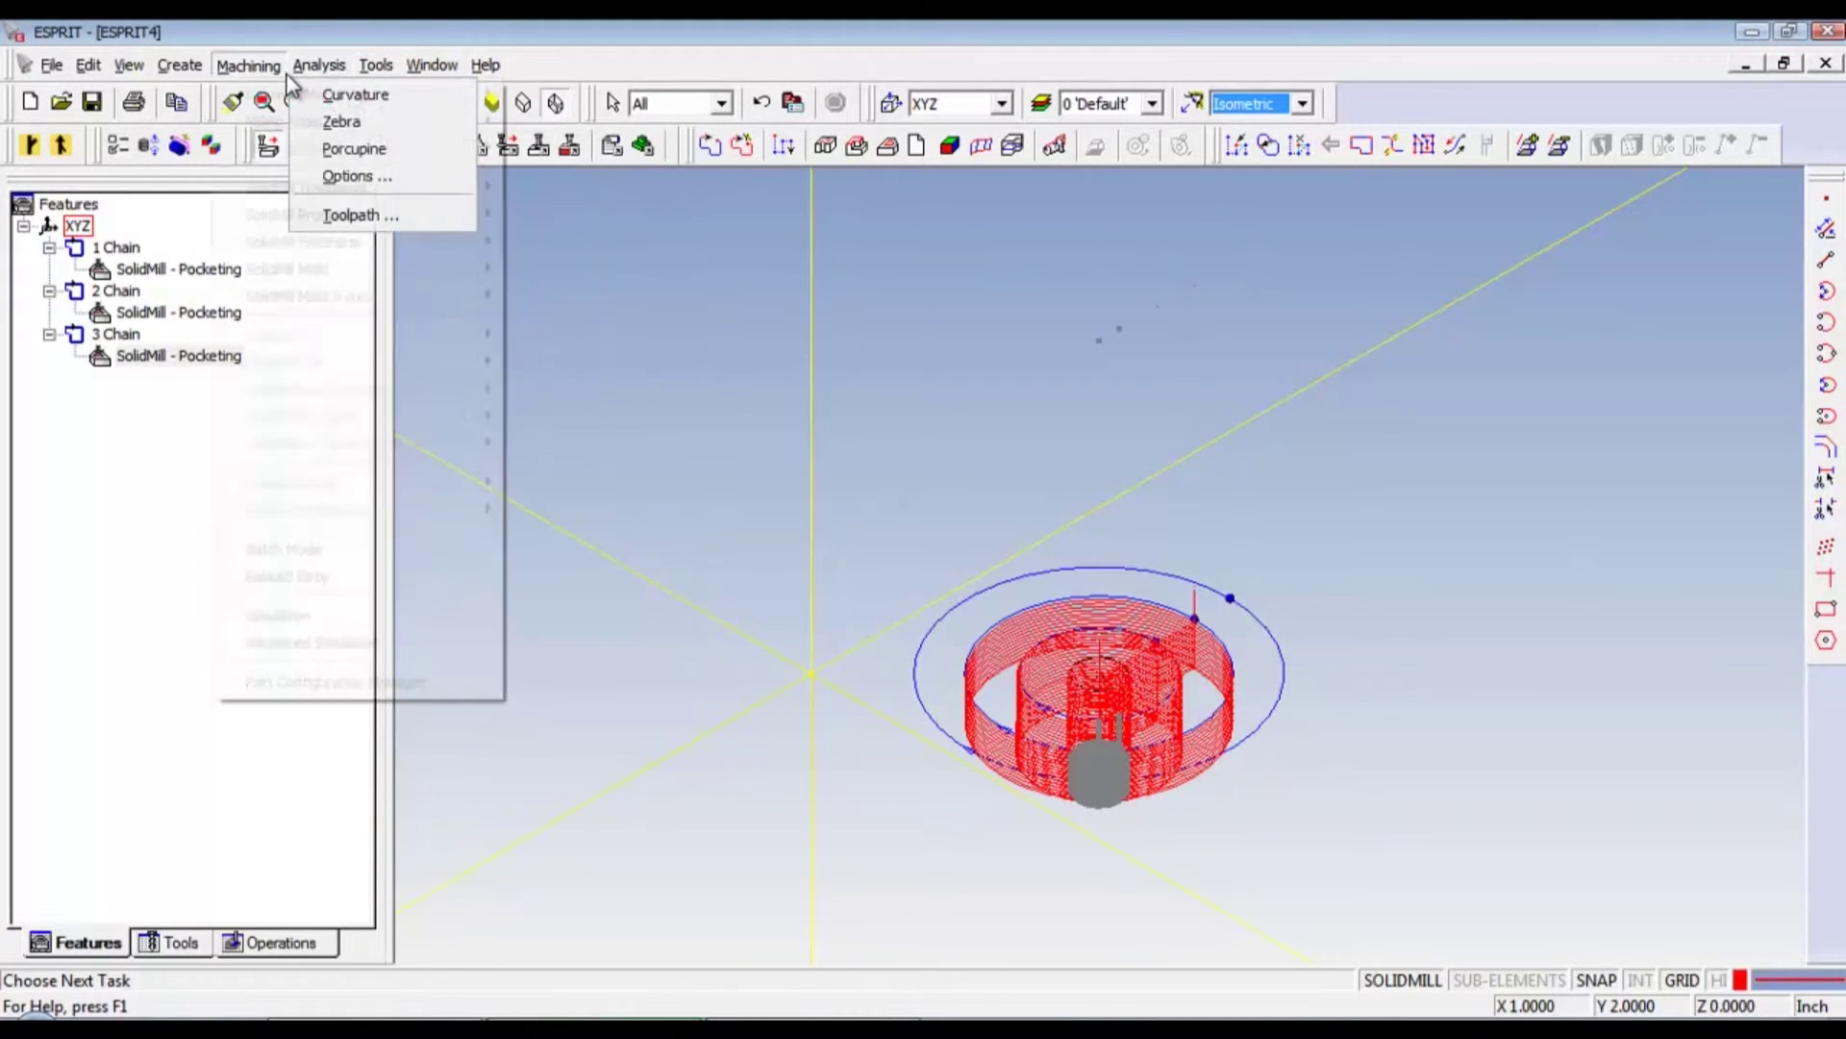
pyautogui.click(339, 65)
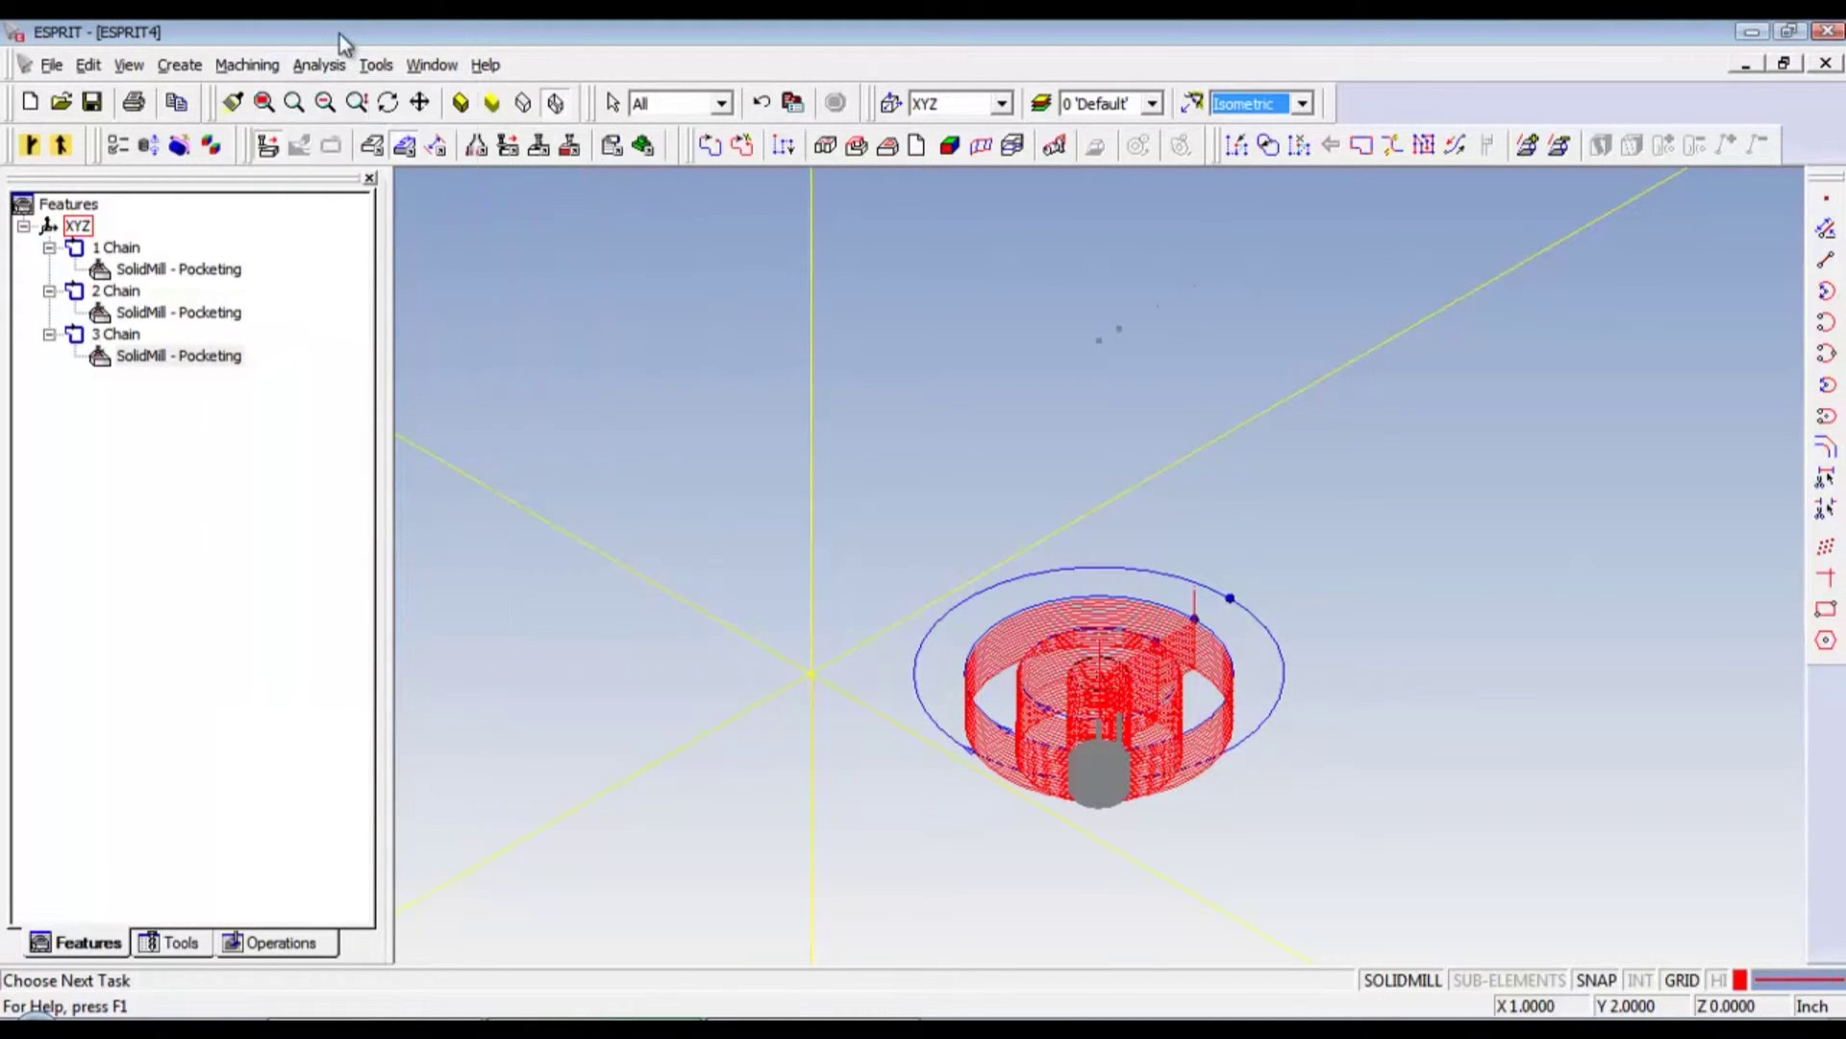
# Review the Machine Setup Assembly tab and cancel without changes.
pyautogui.click(610, 150)
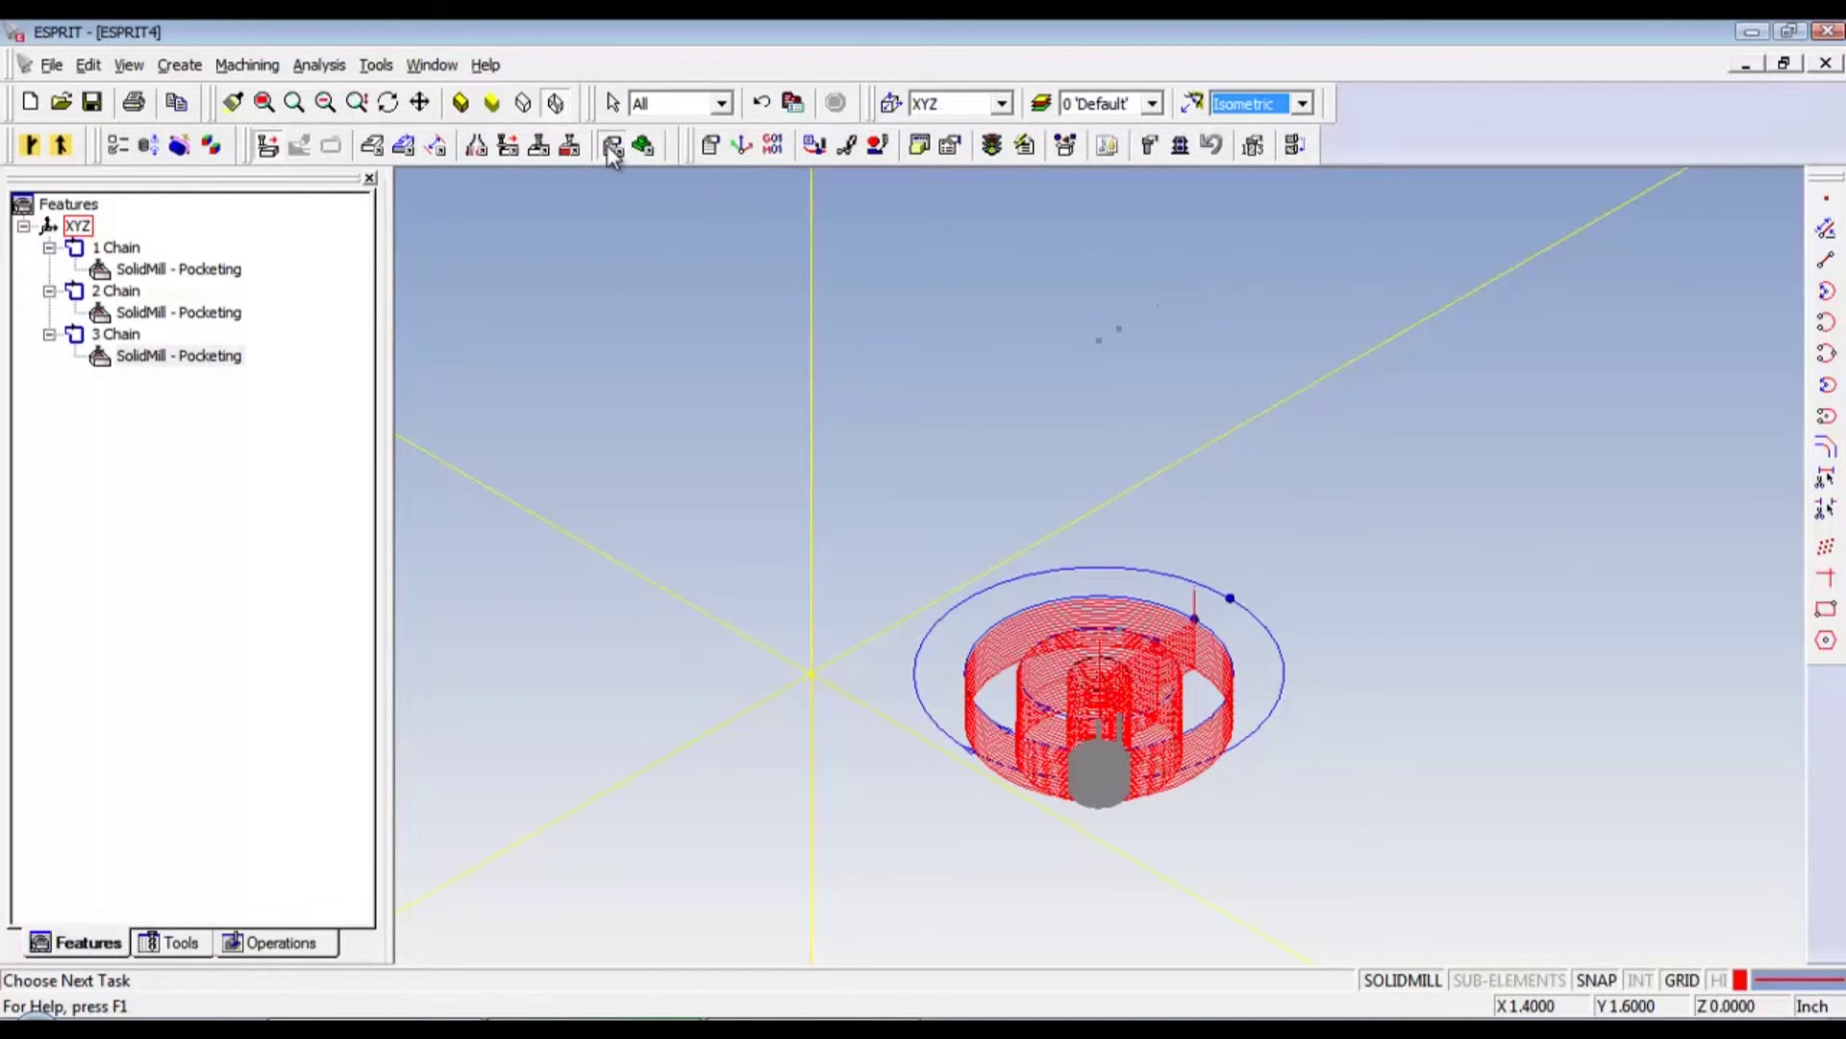
pyautogui.click(709, 146)
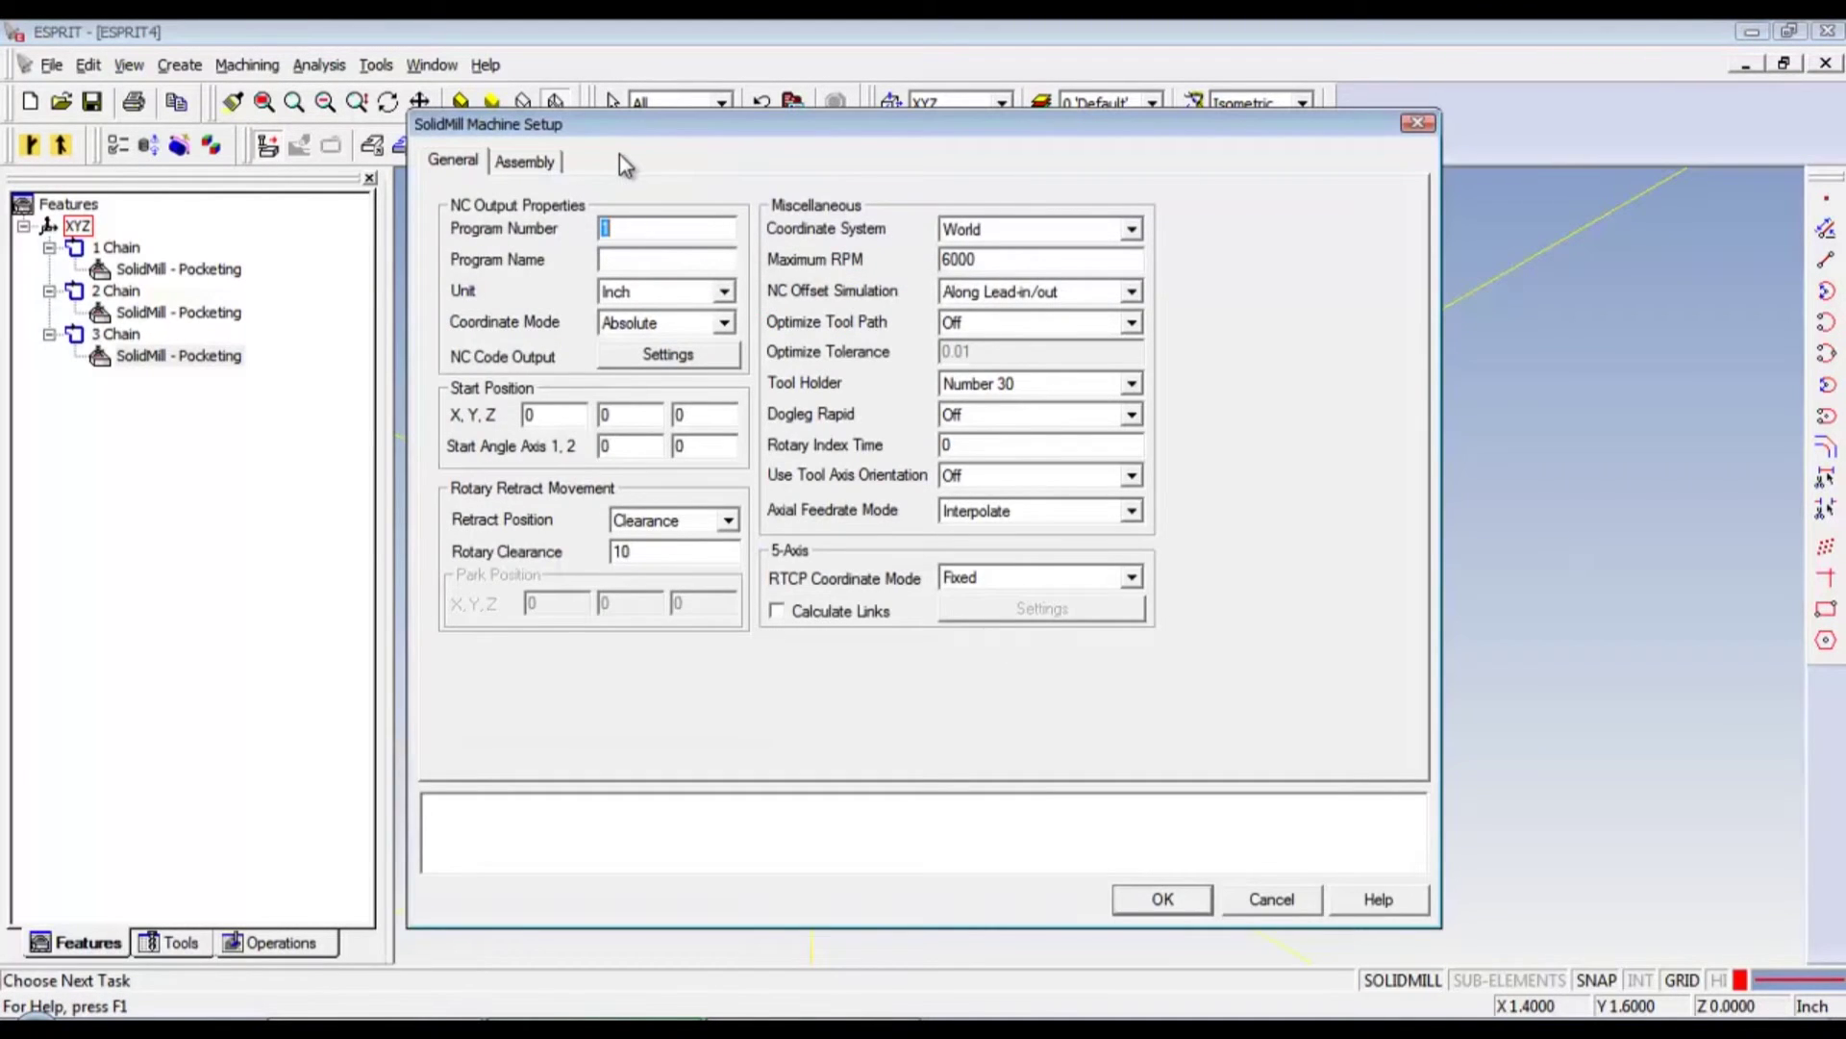
pyautogui.click(524, 162)
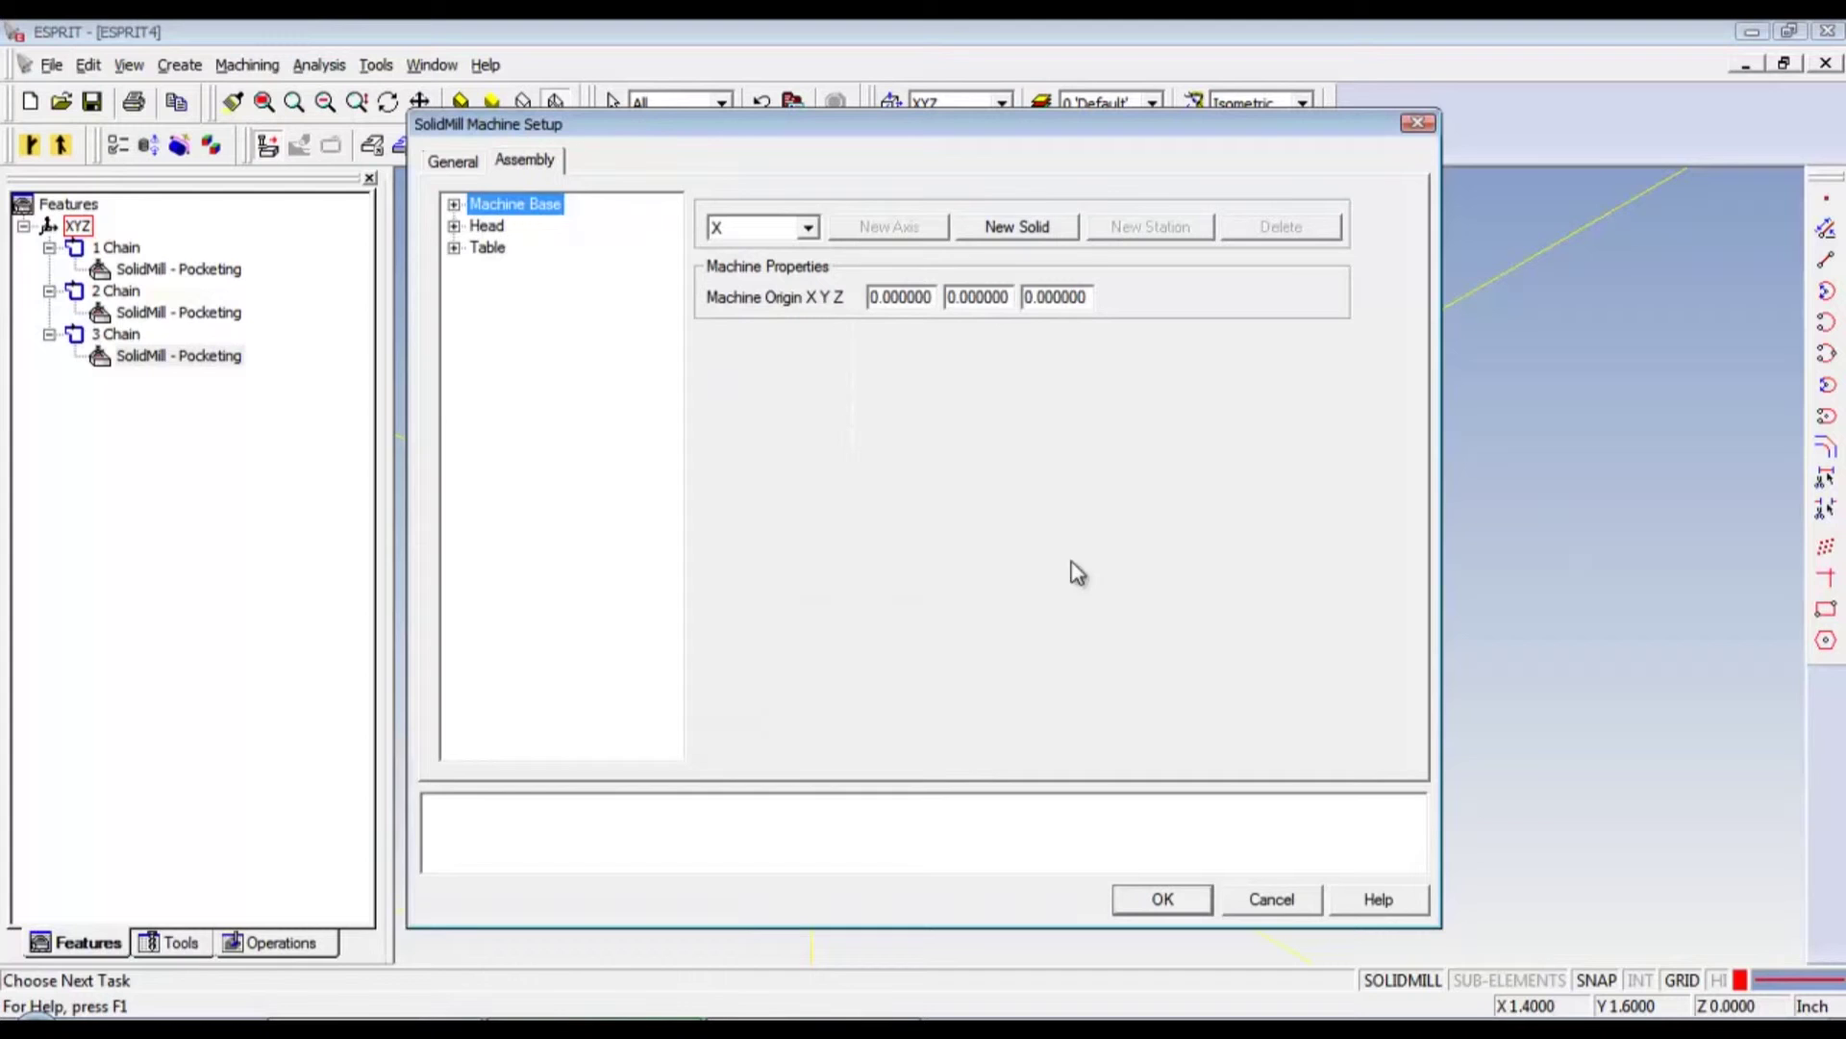
pyautogui.click(1271, 899)
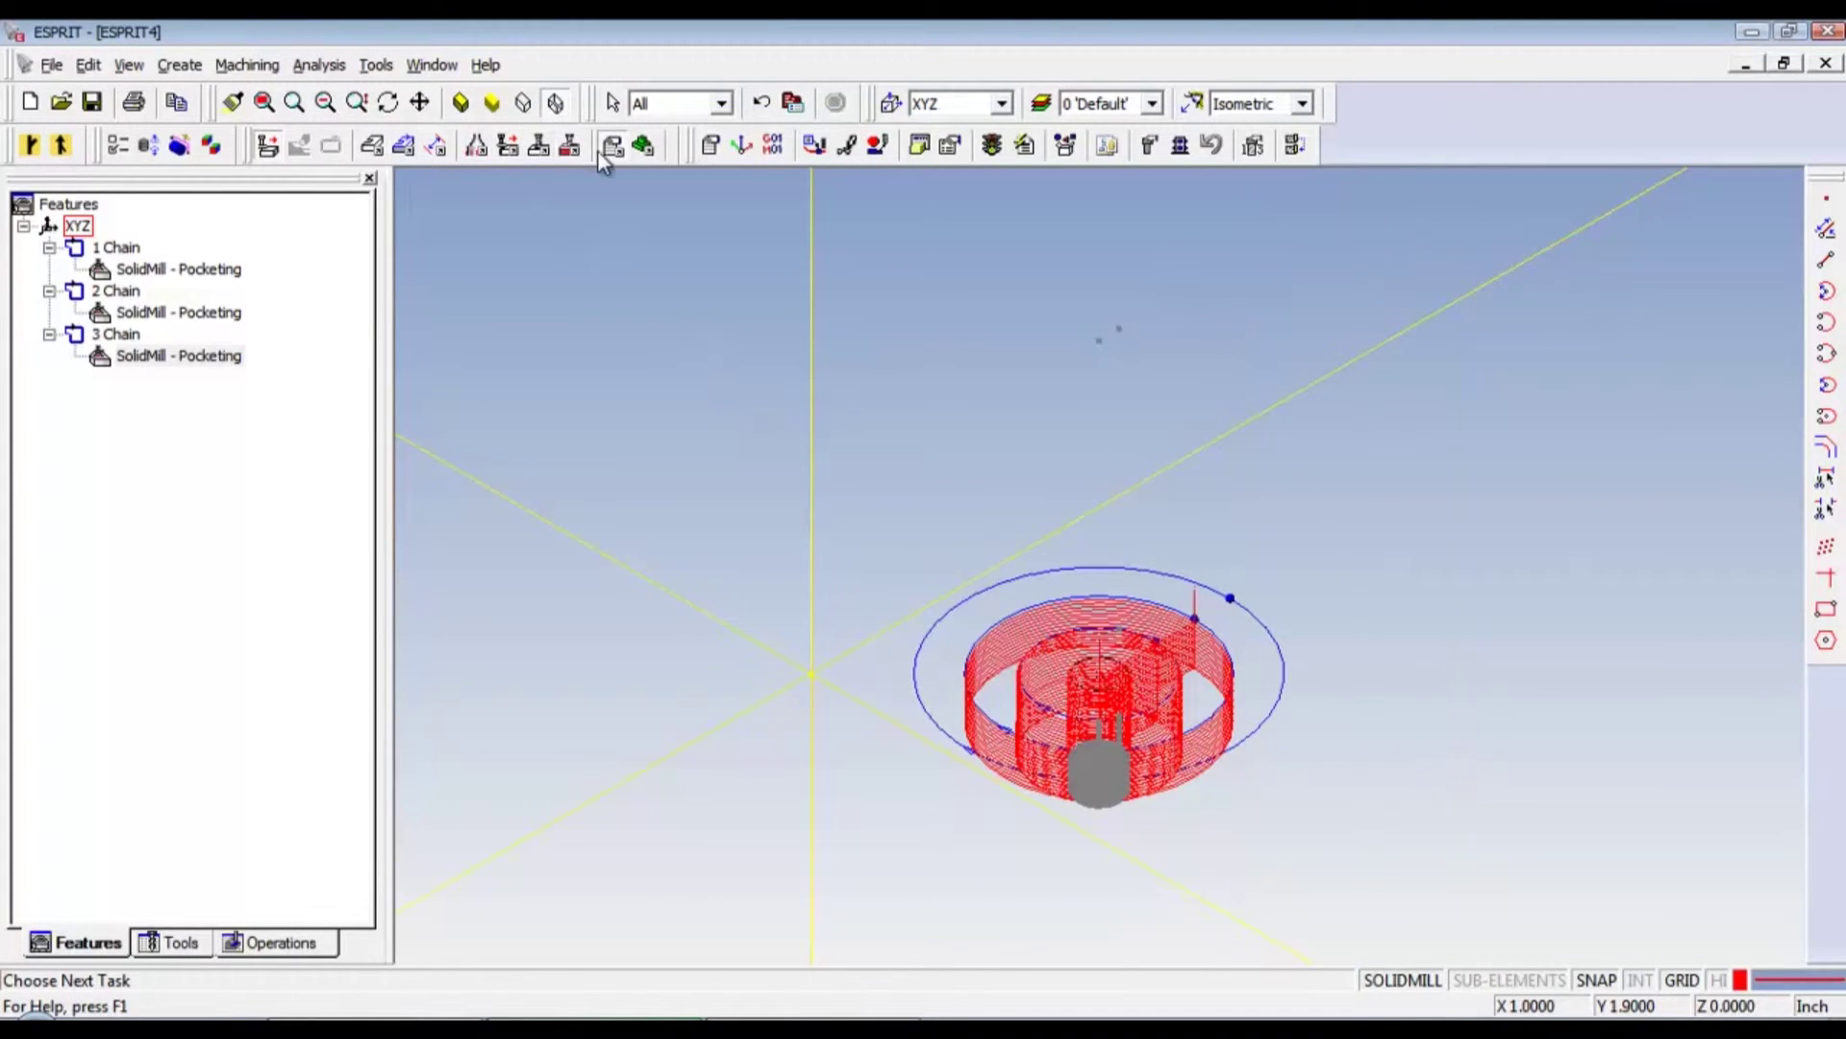
pyautogui.click(644, 147)
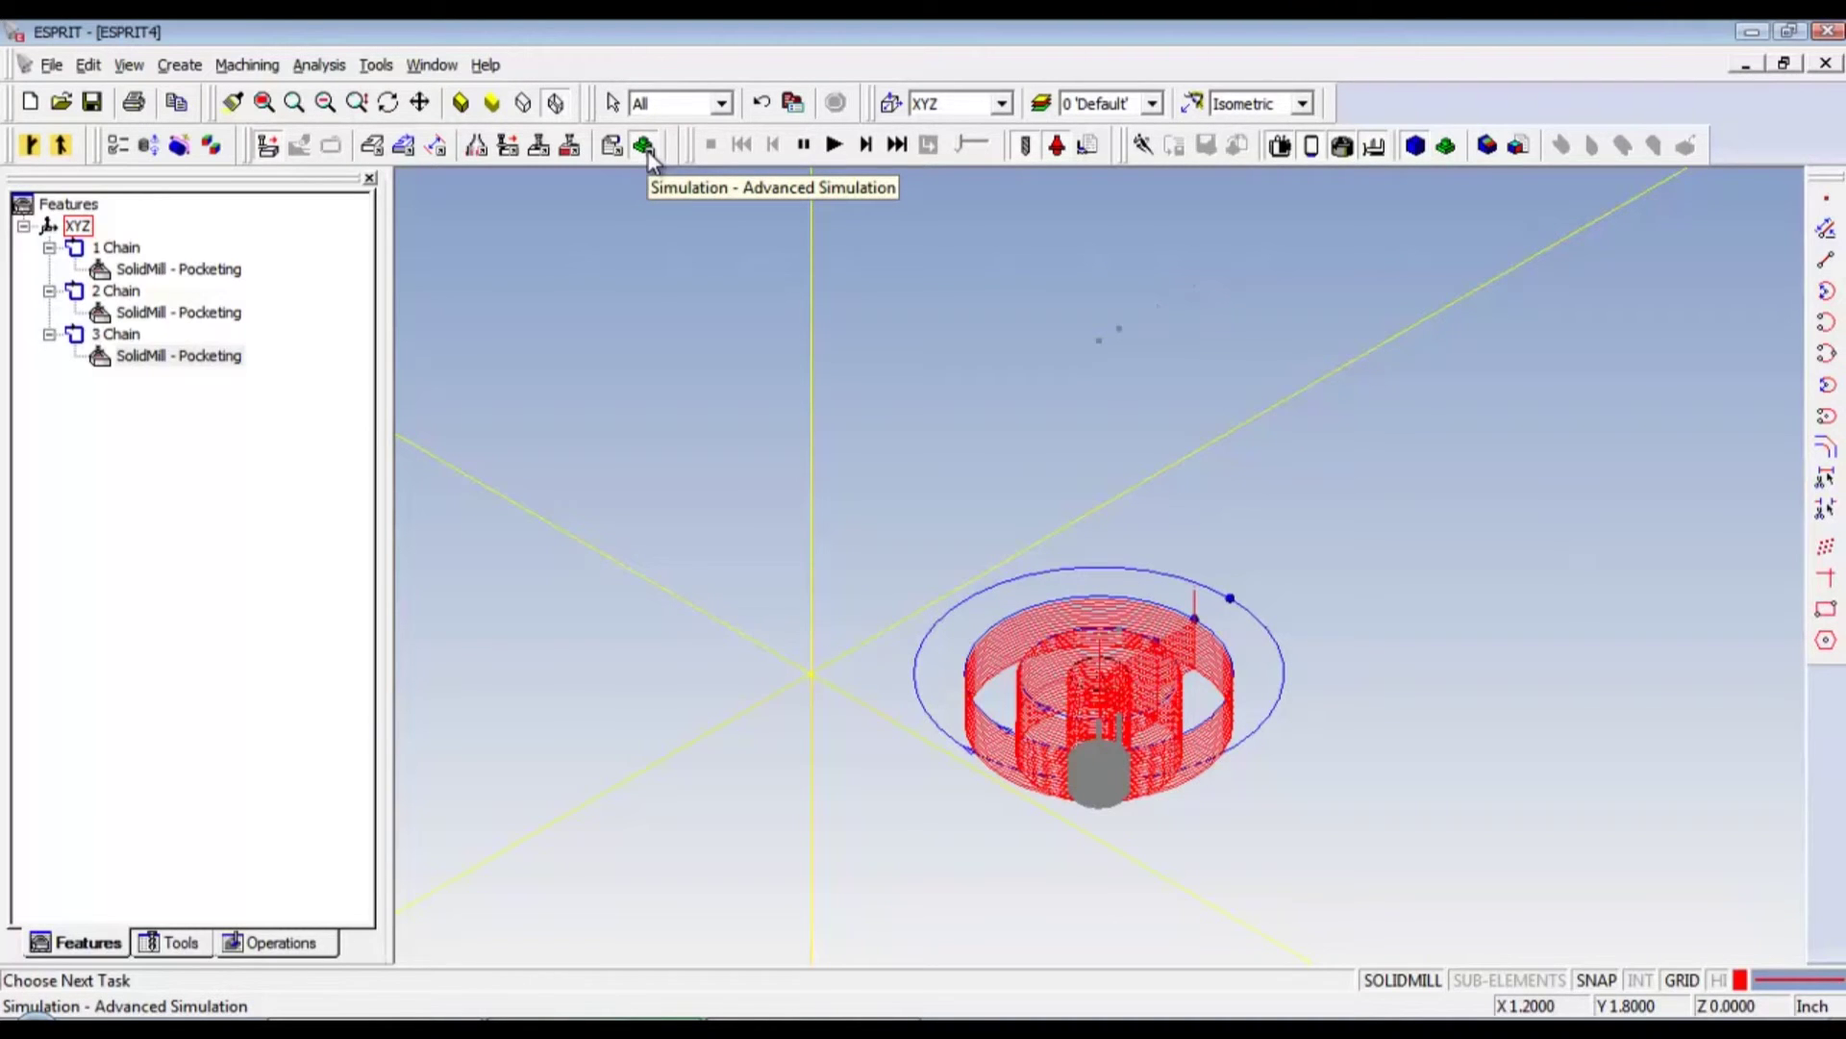
# Add Stock1, a 1×1×1 inch block starting at Y -1, Z -1, in Simulation Parameters.
pyautogui.click(1081, 150)
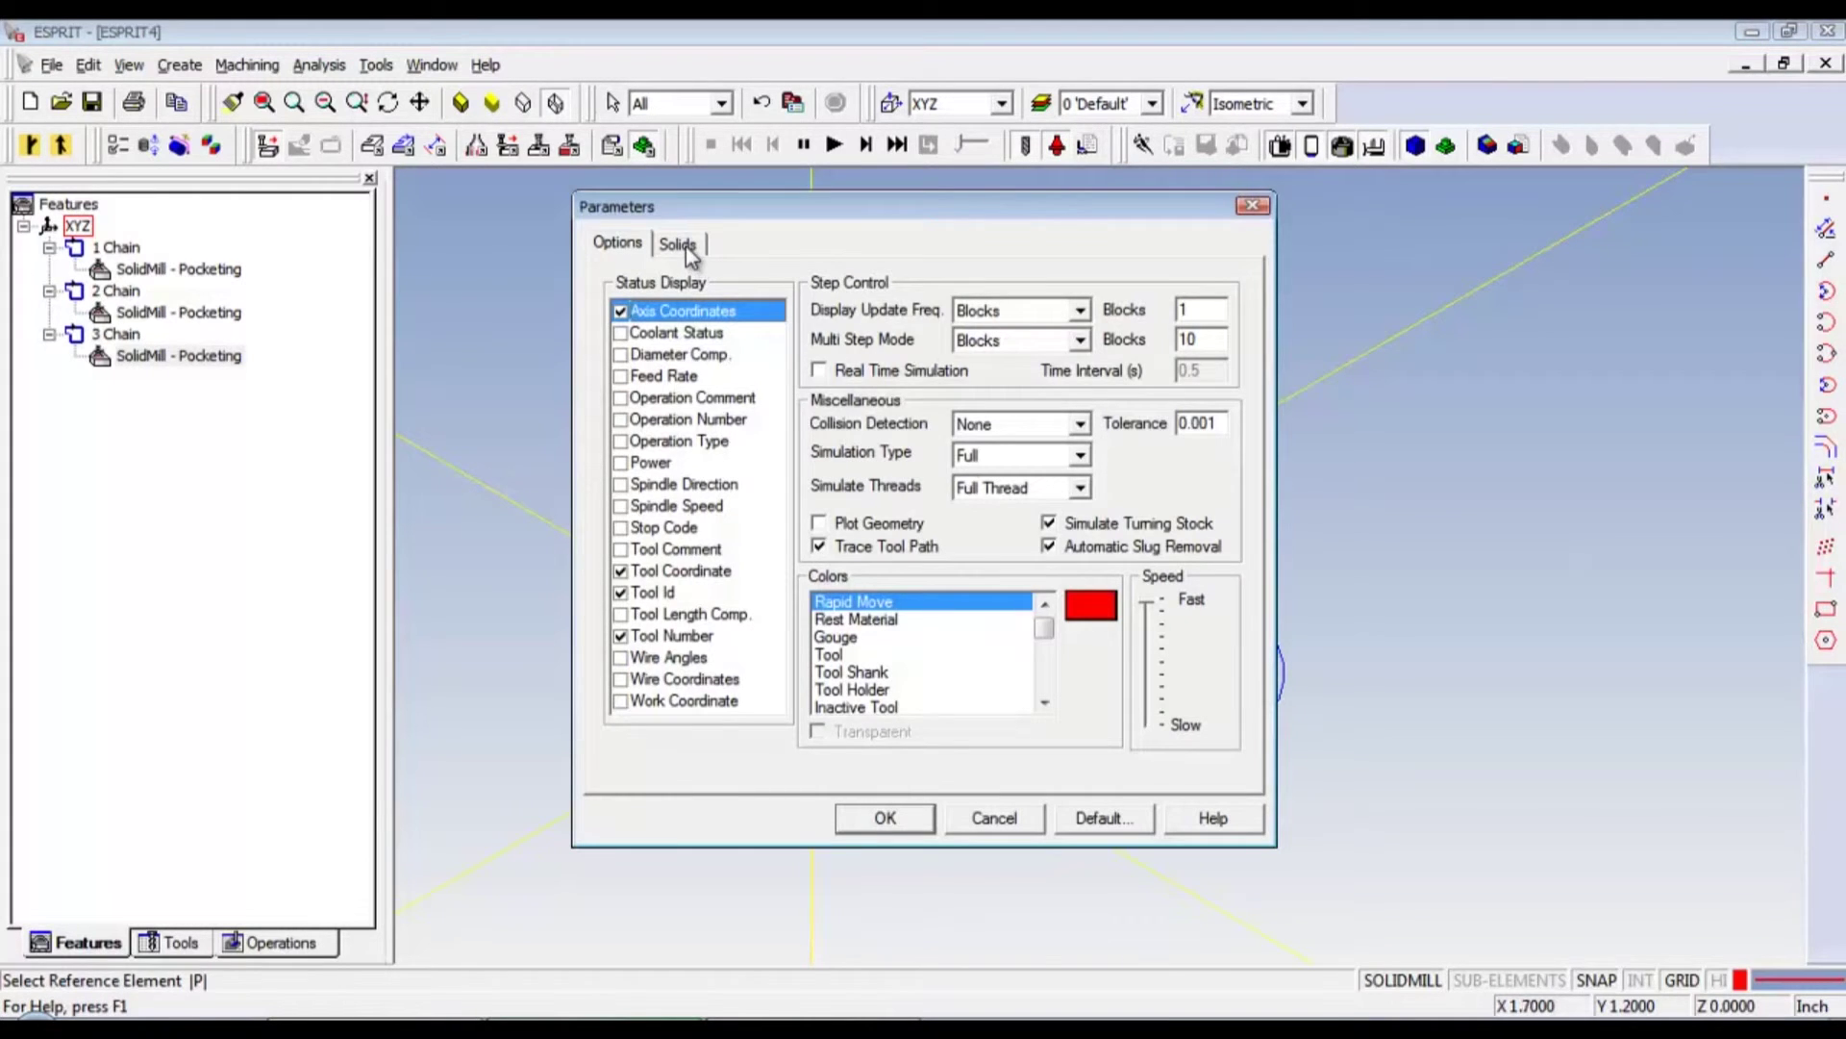
pyautogui.click(683, 246)
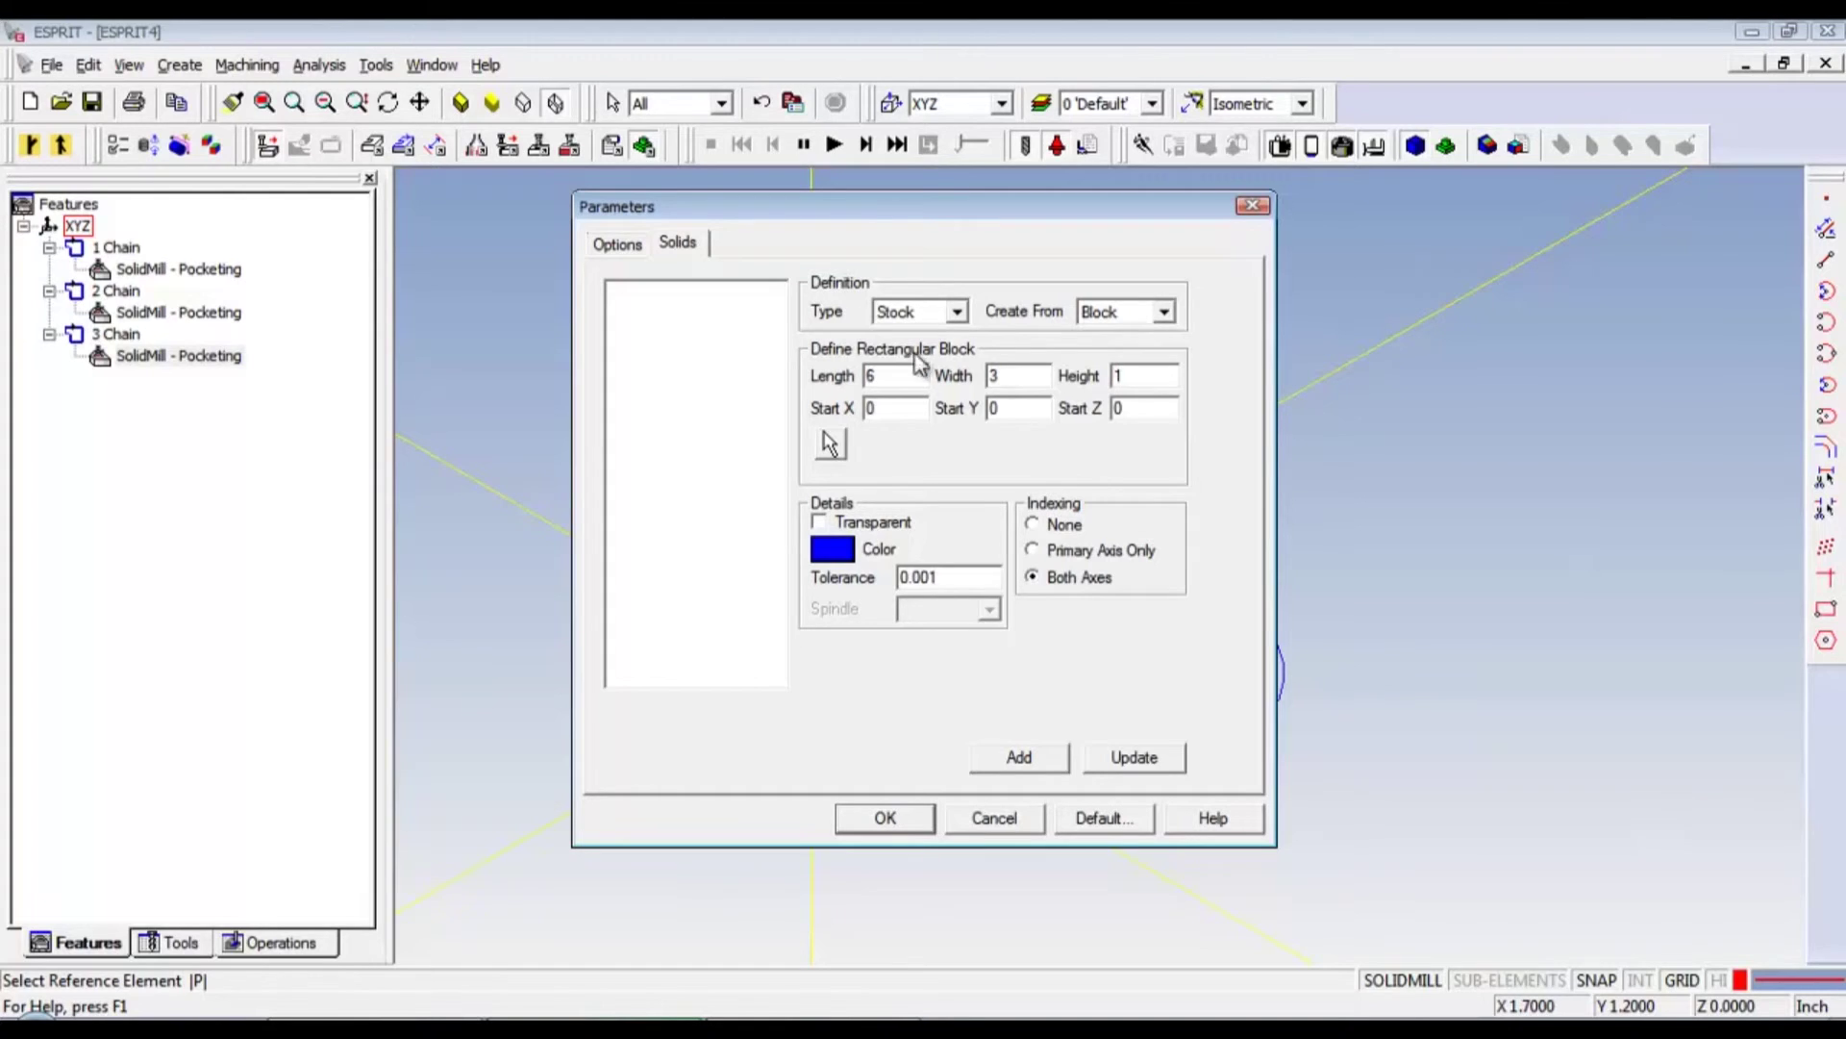
pyautogui.click(956, 314)
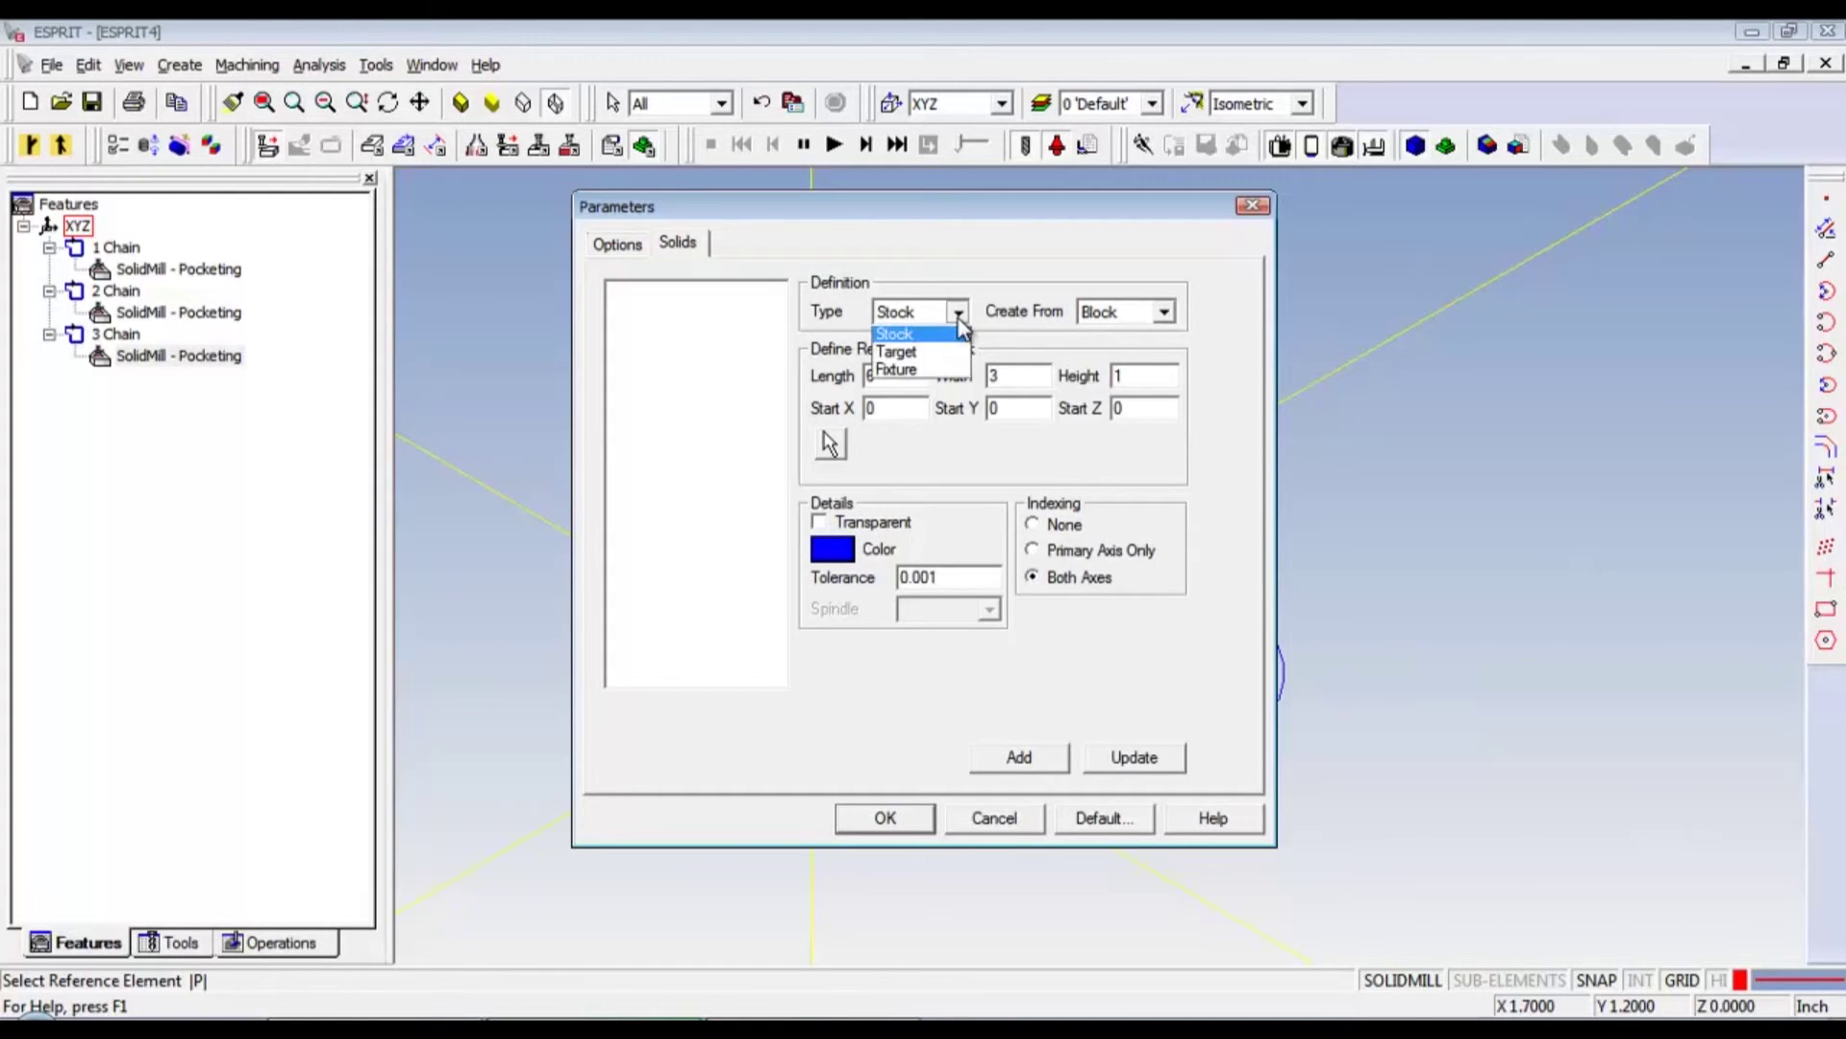
pyautogui.click(956, 313)
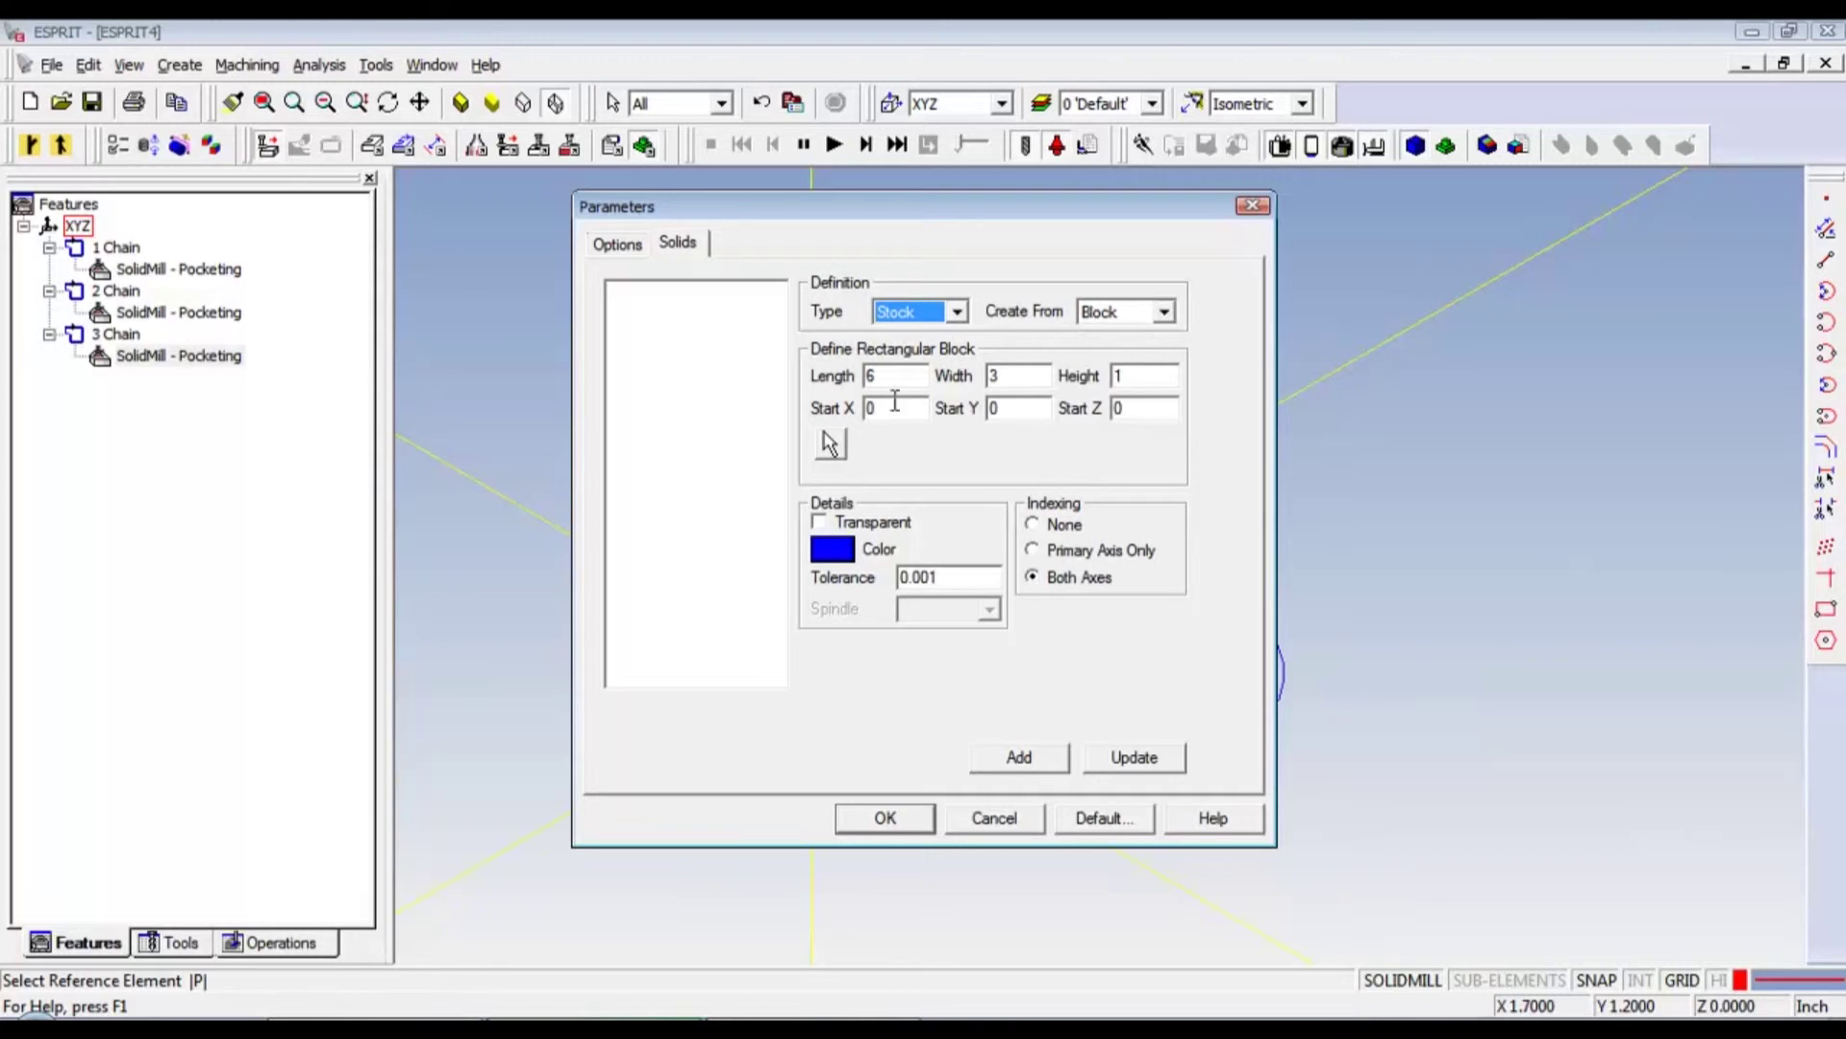
pyautogui.doubleClick(873, 376)
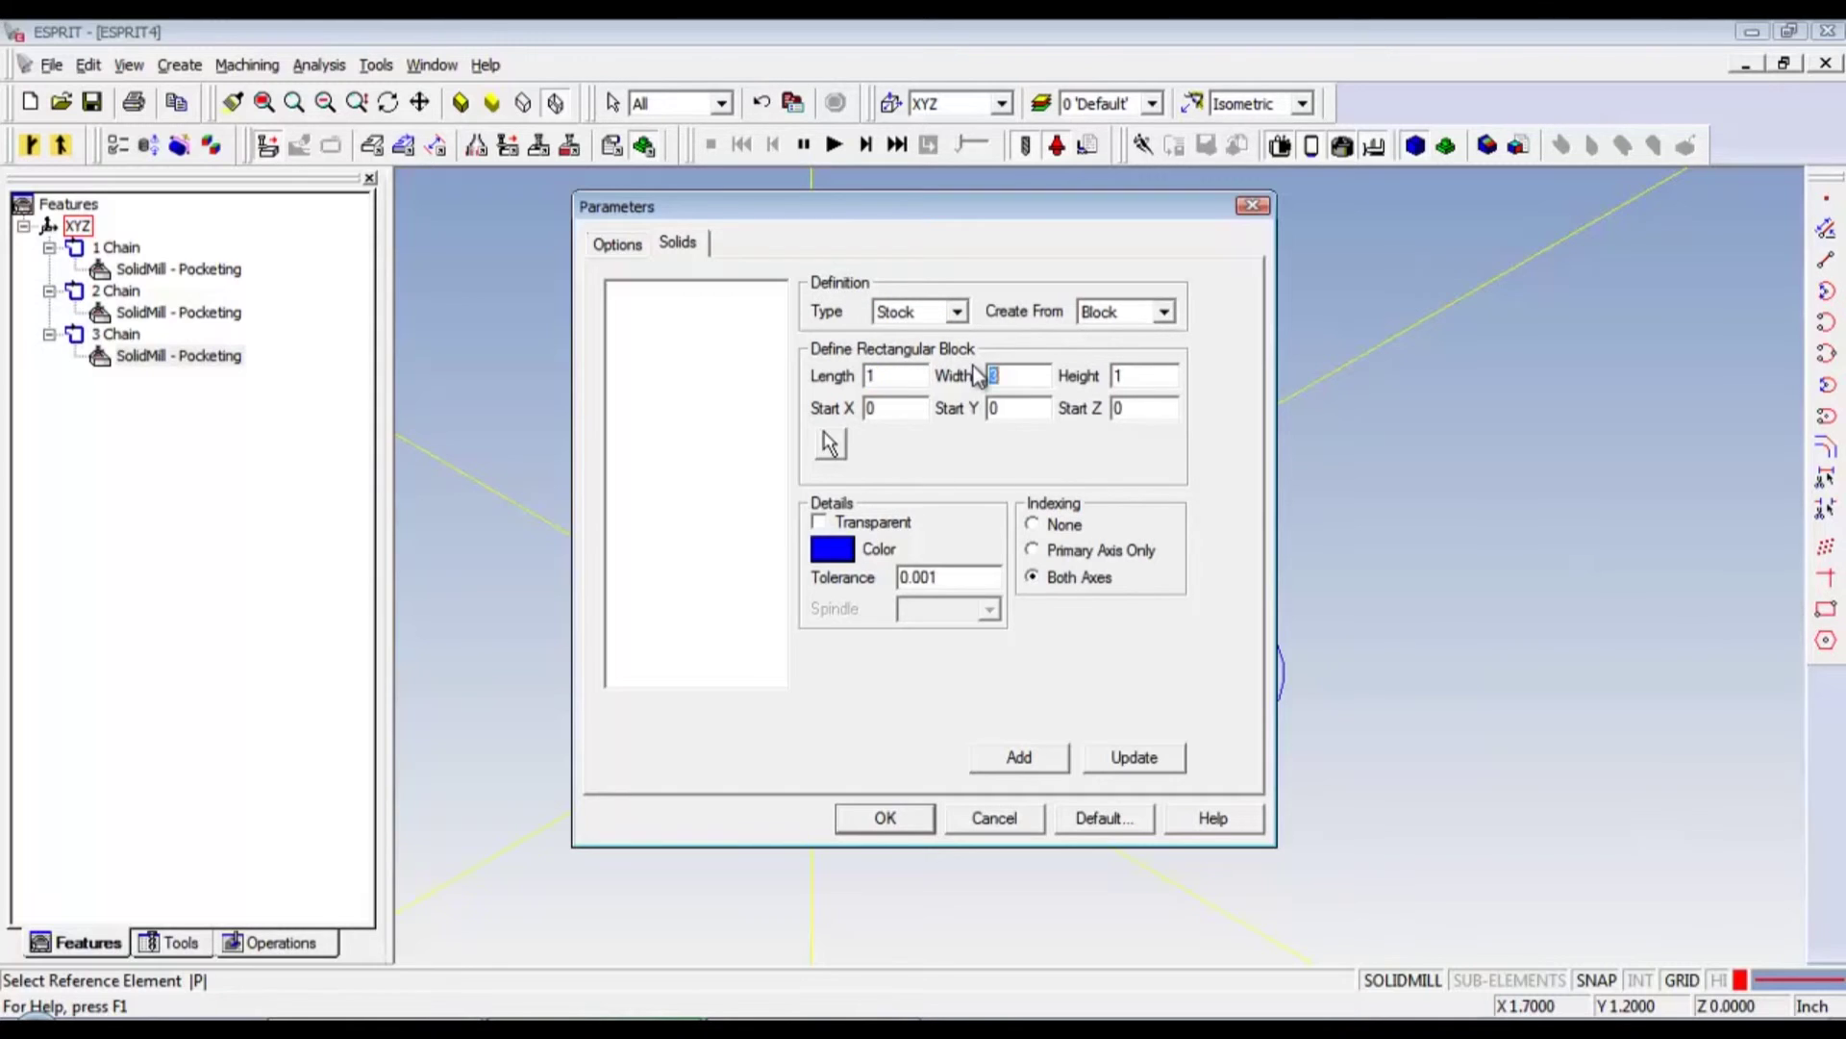
pyautogui.write('1')
pyautogui.press('Tab')
pyautogui.write('1')
pyautogui.doubleClick(1030, 415)
pyautogui.click(1029, 765)
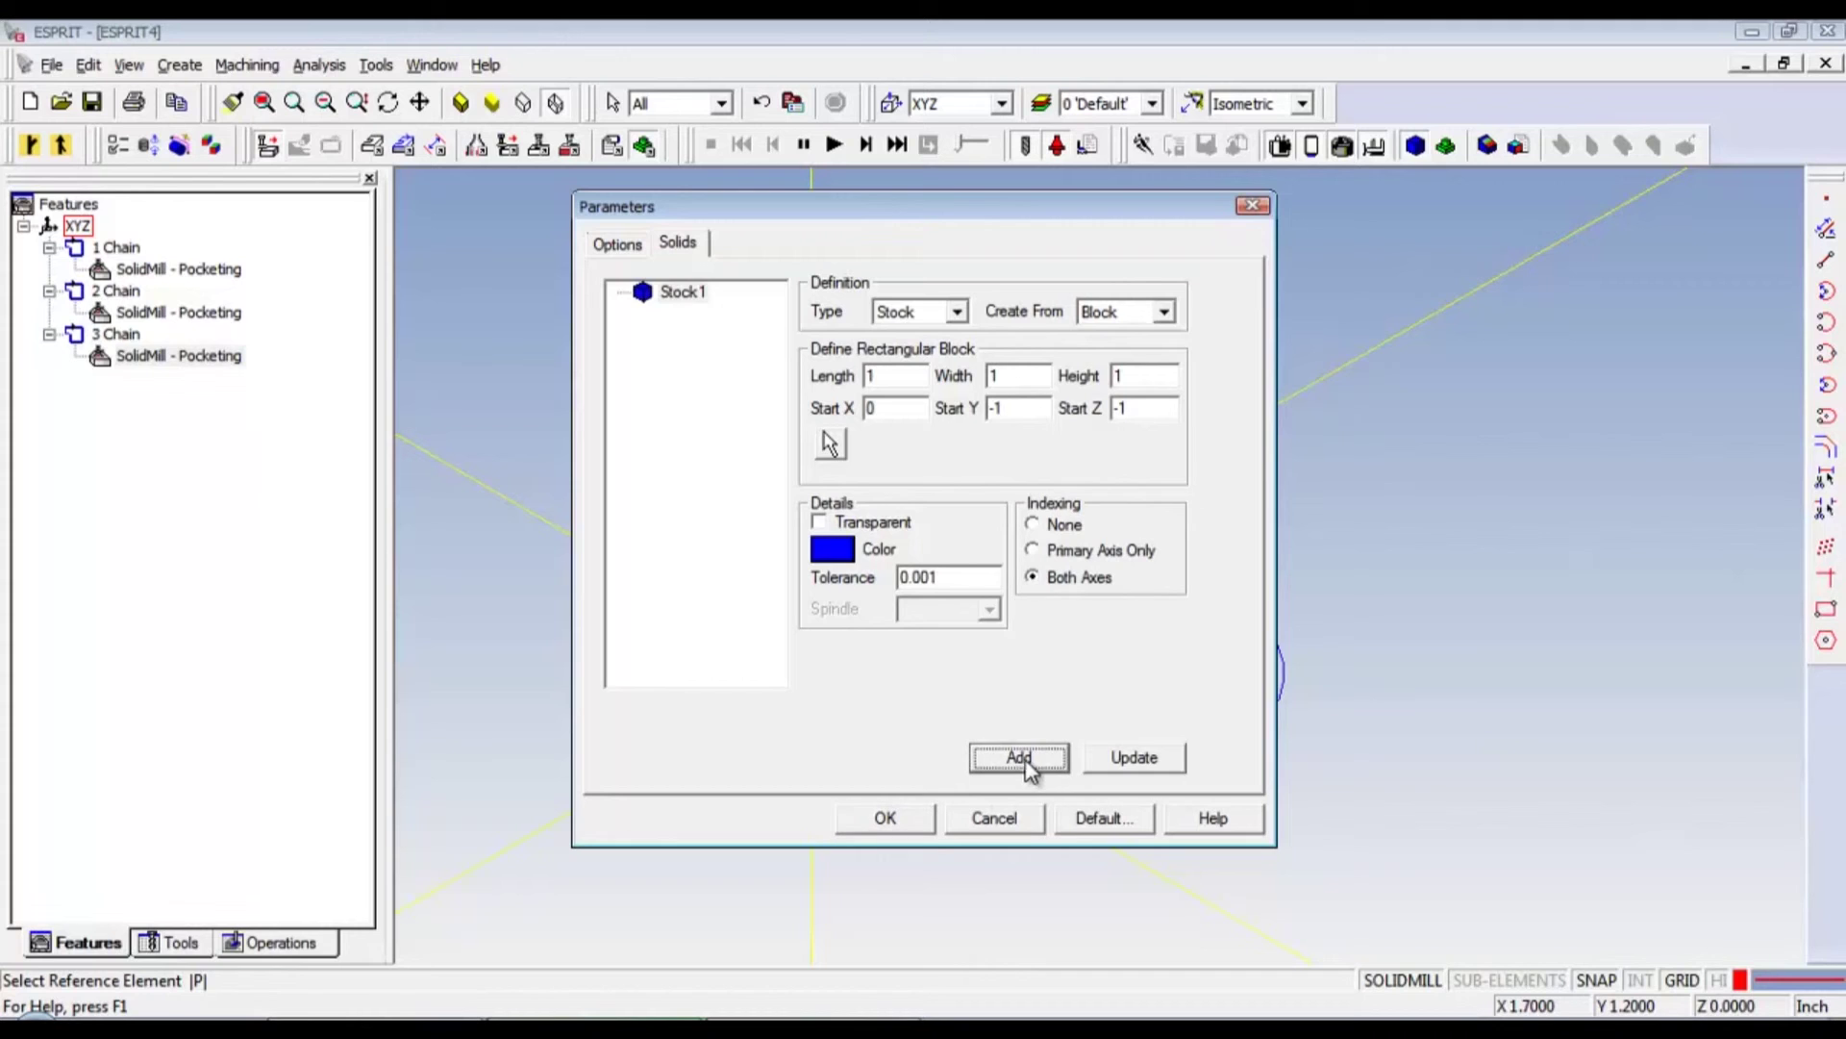
pyautogui.click(877, 821)
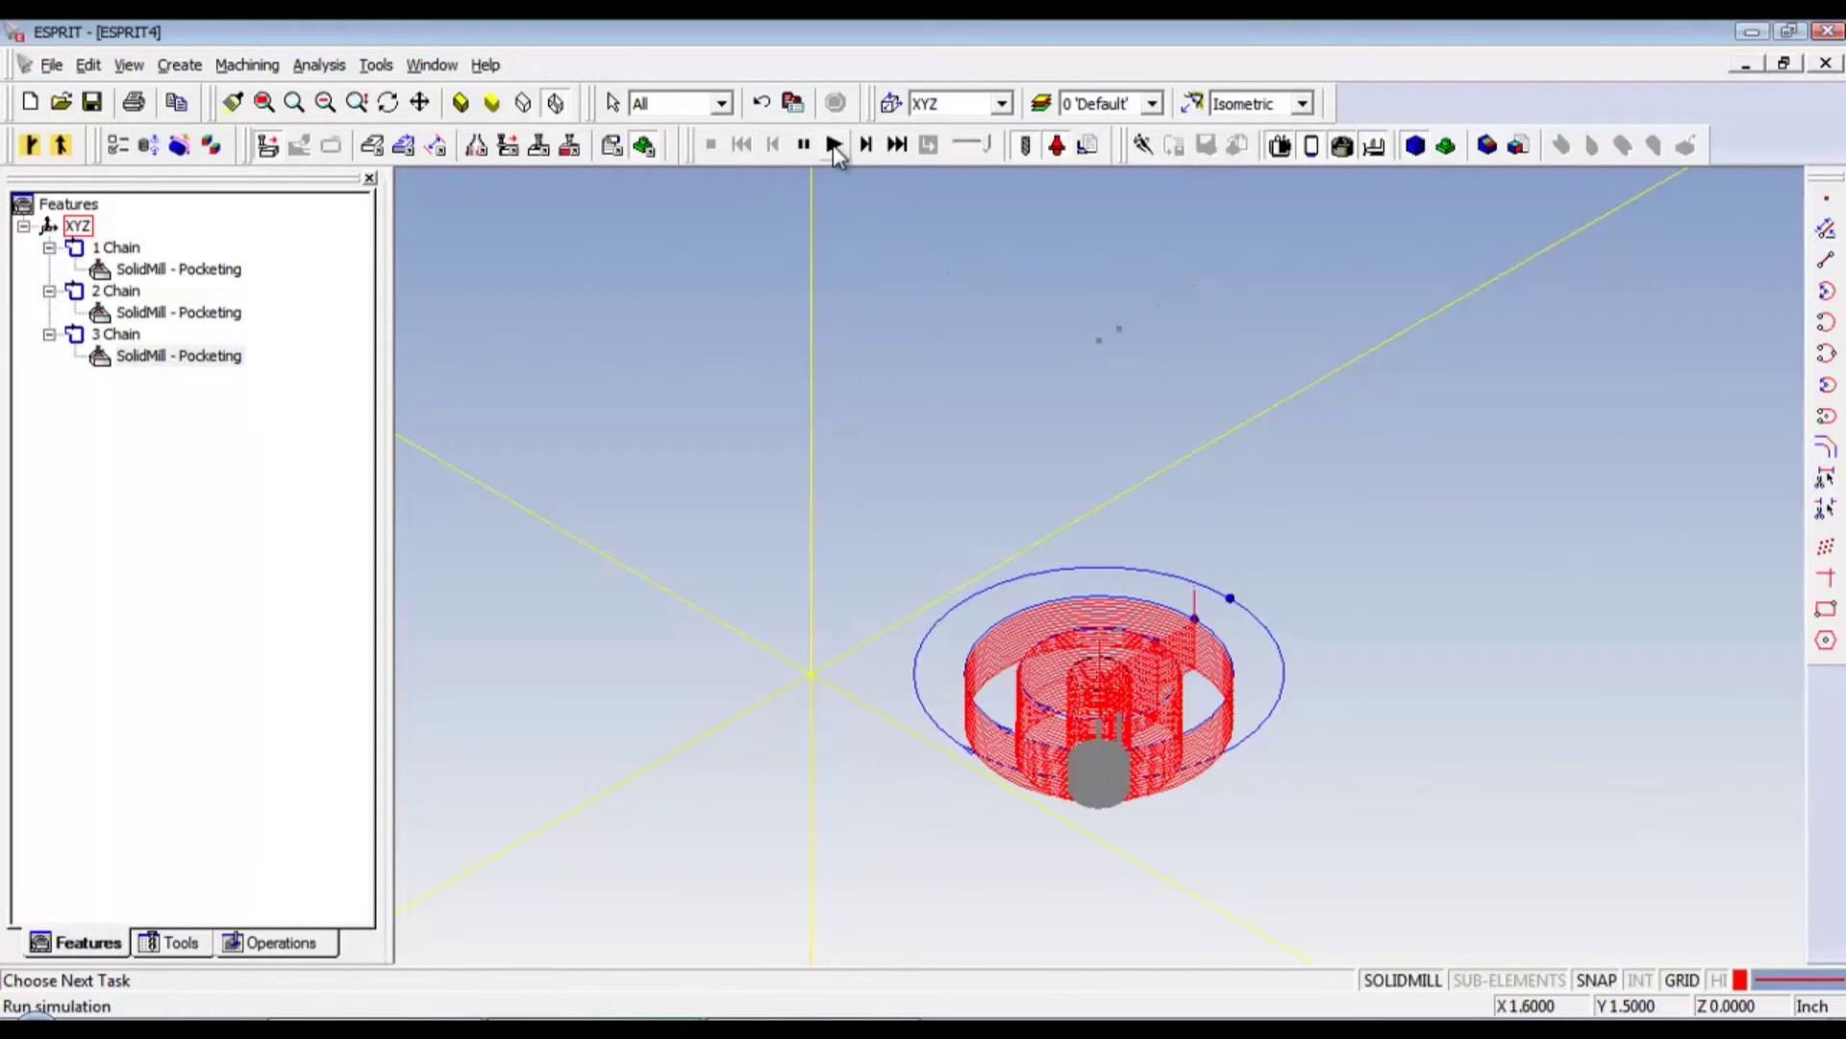
# Run the simulation, then rerun it with XYZ selected to cut all three pockets.
pyautogui.click(832, 145)
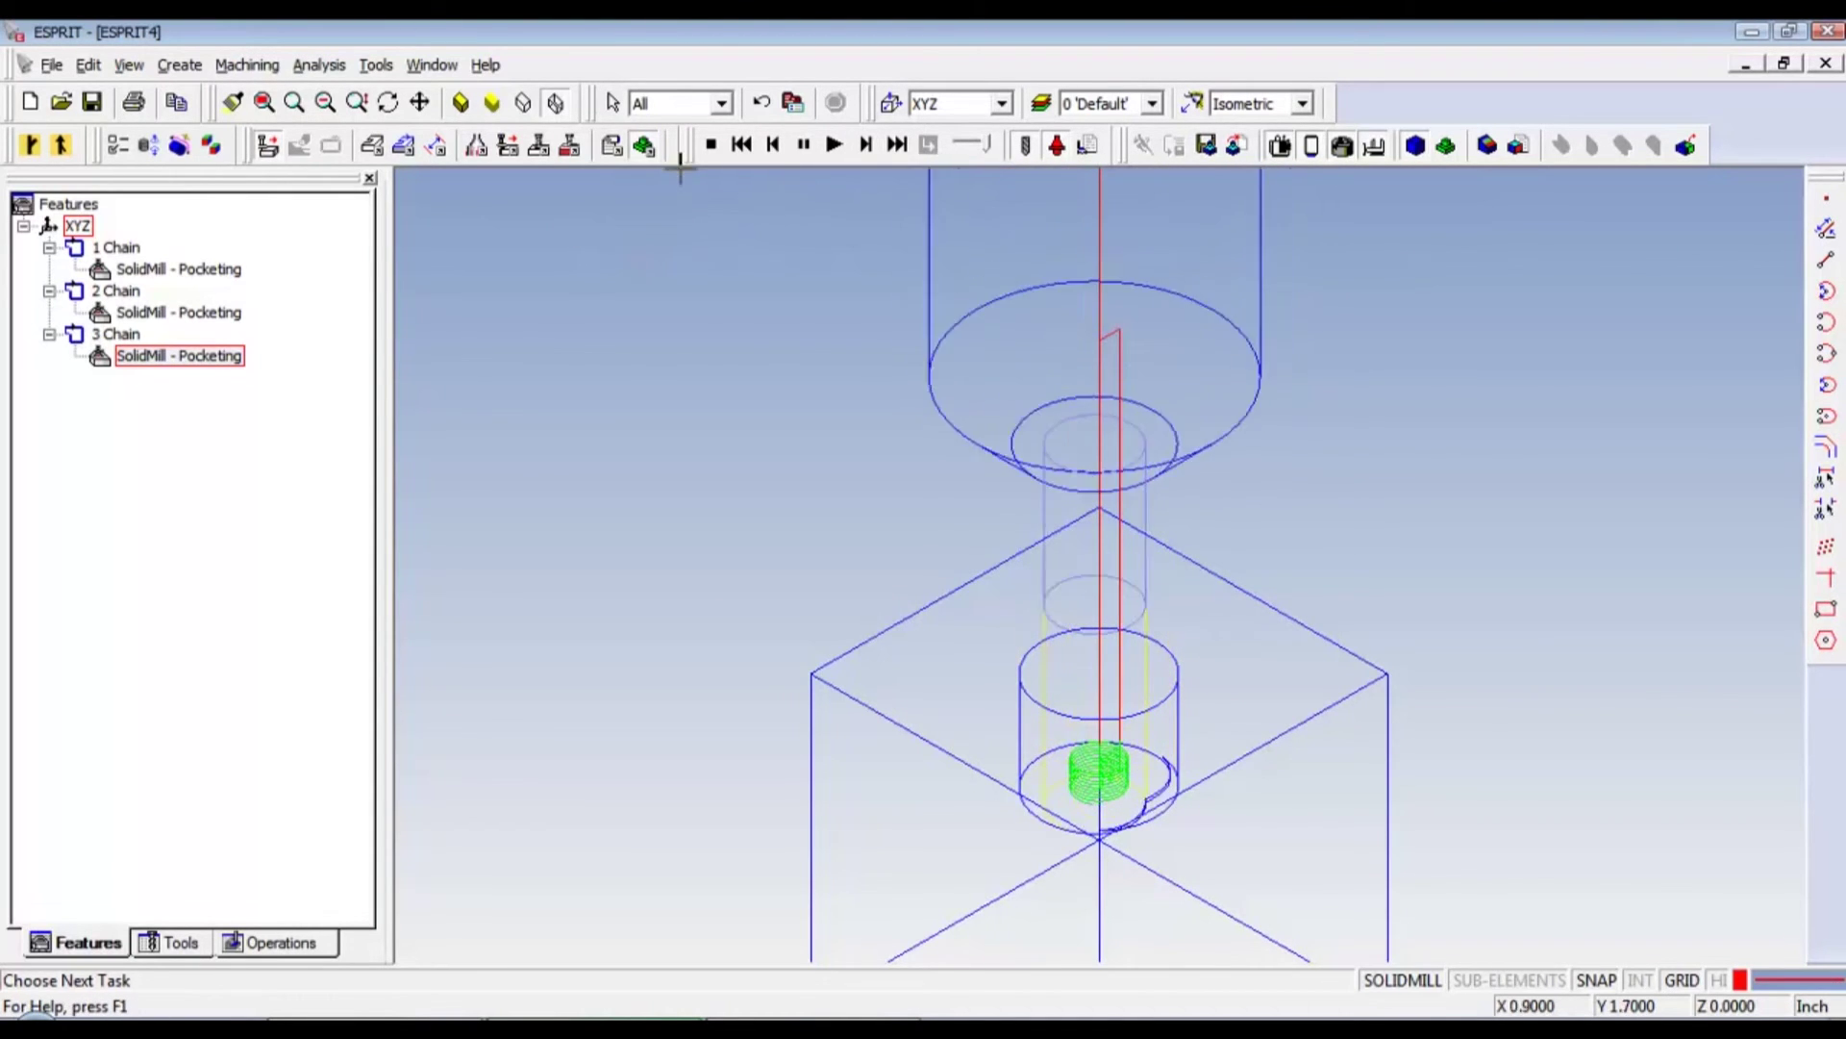
pyautogui.click(711, 145)
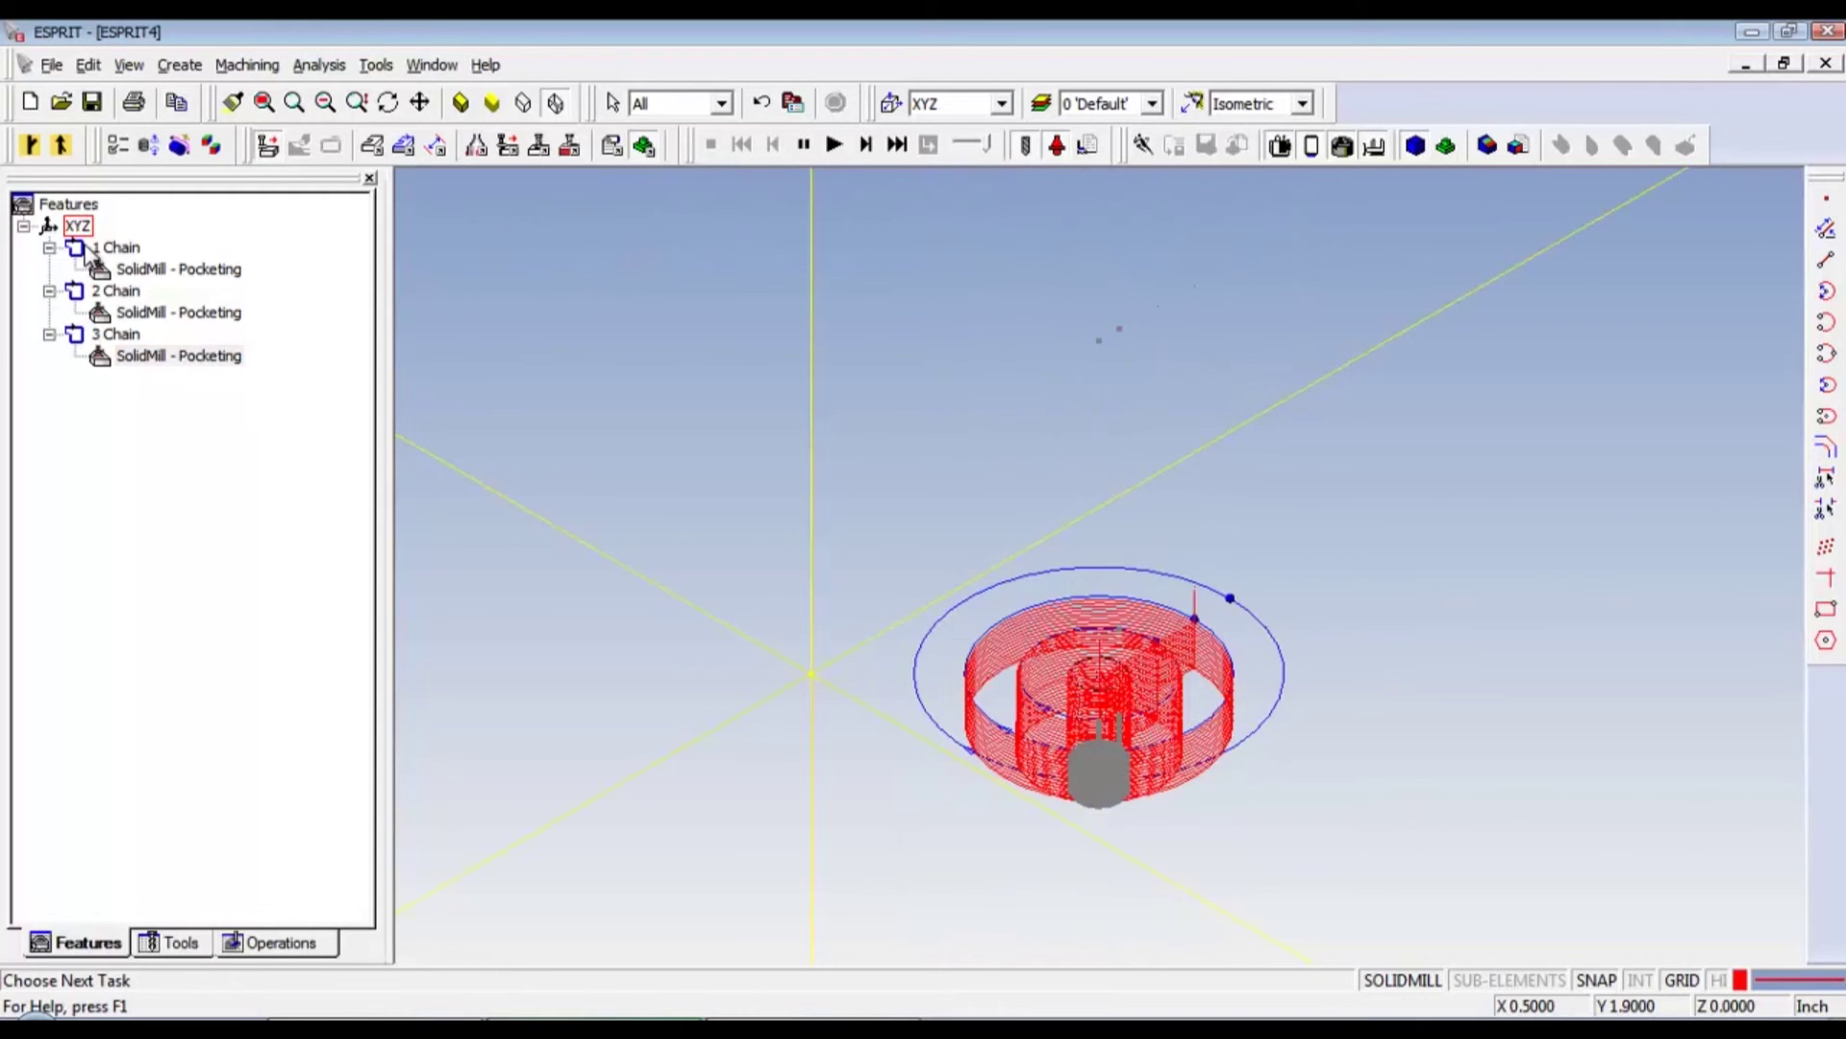
pyautogui.click(86, 250)
pyautogui.click(78, 226)
pyautogui.click(821, 146)
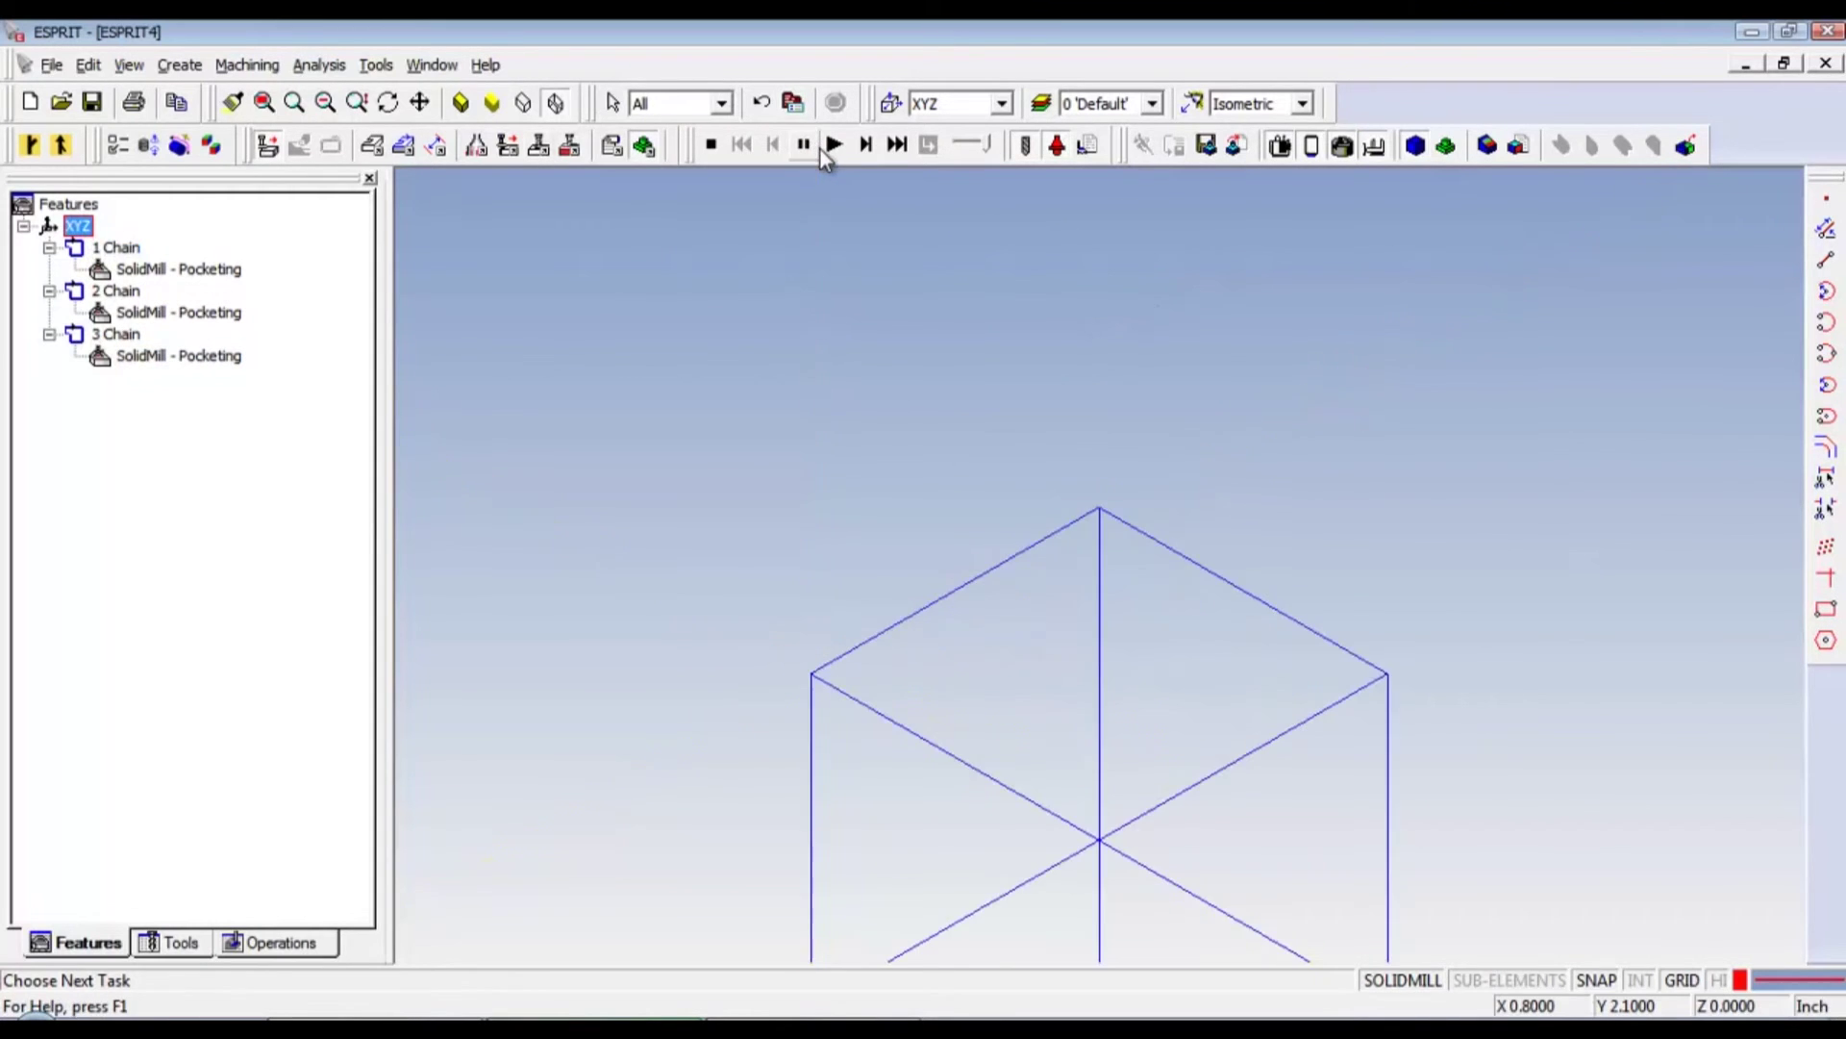
pyautogui.click(833, 144)
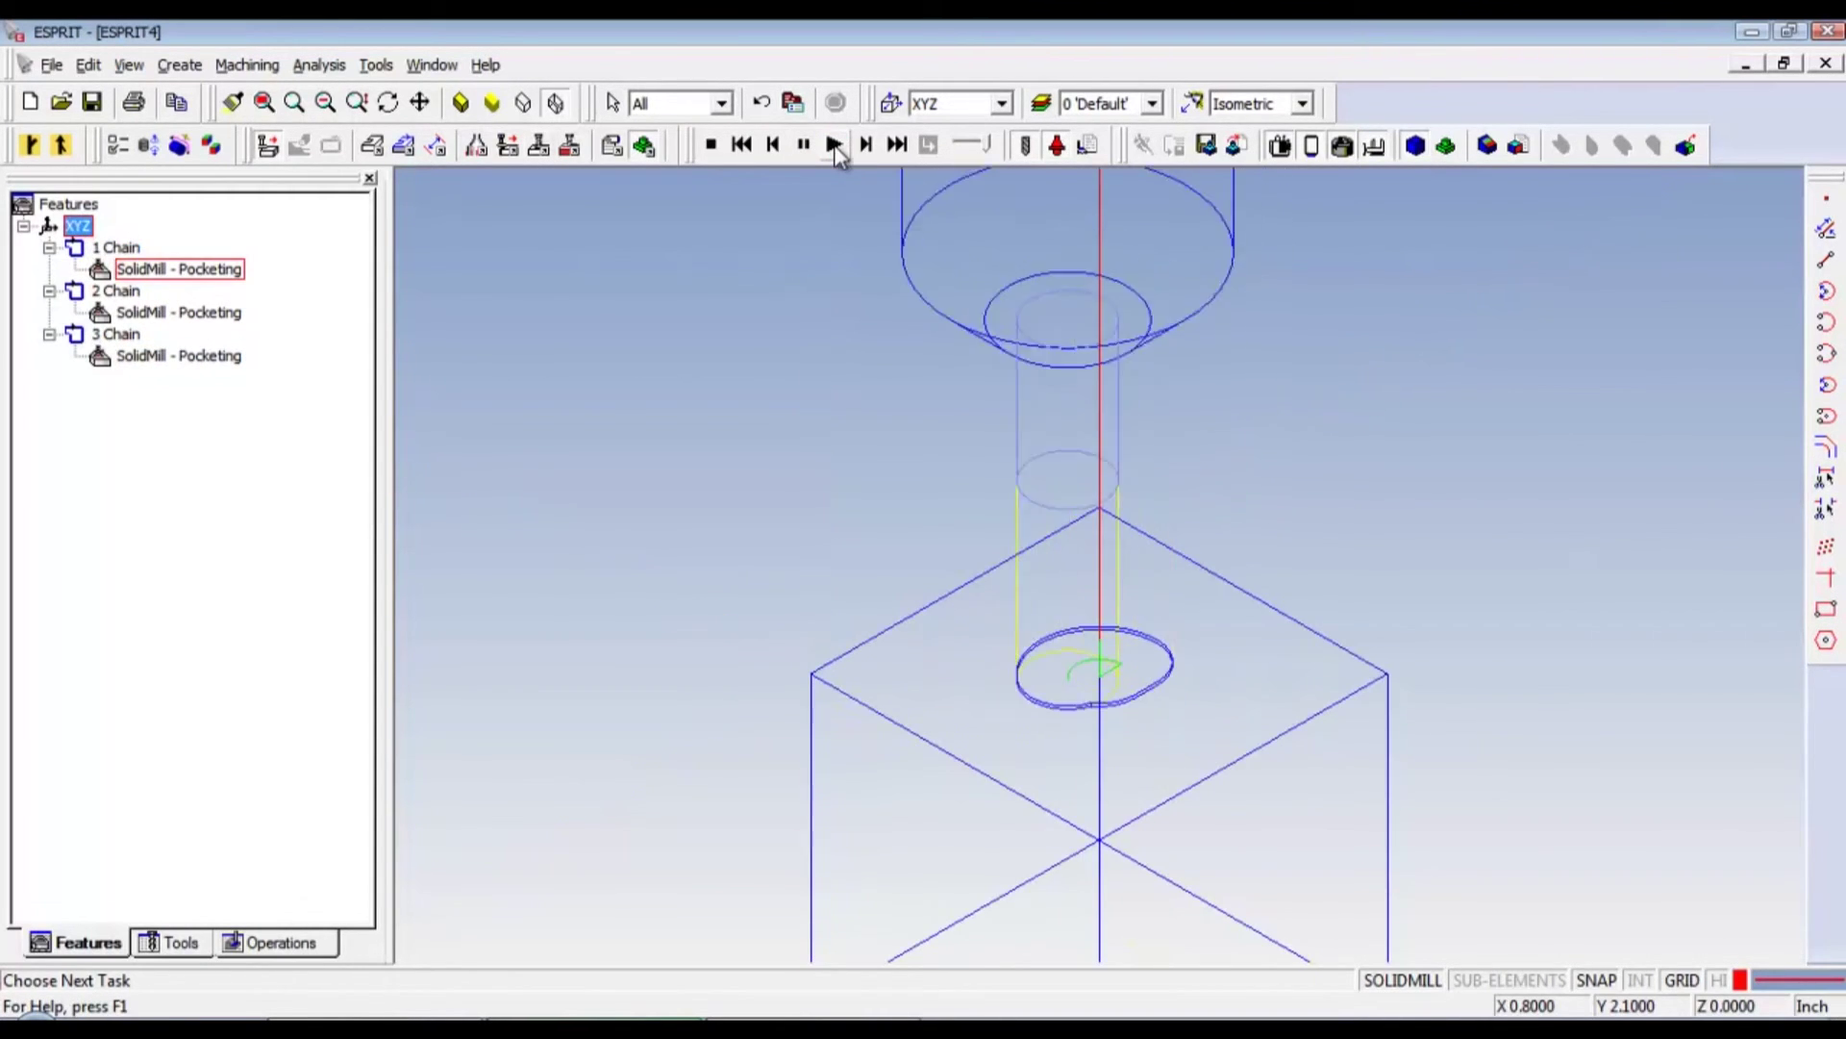